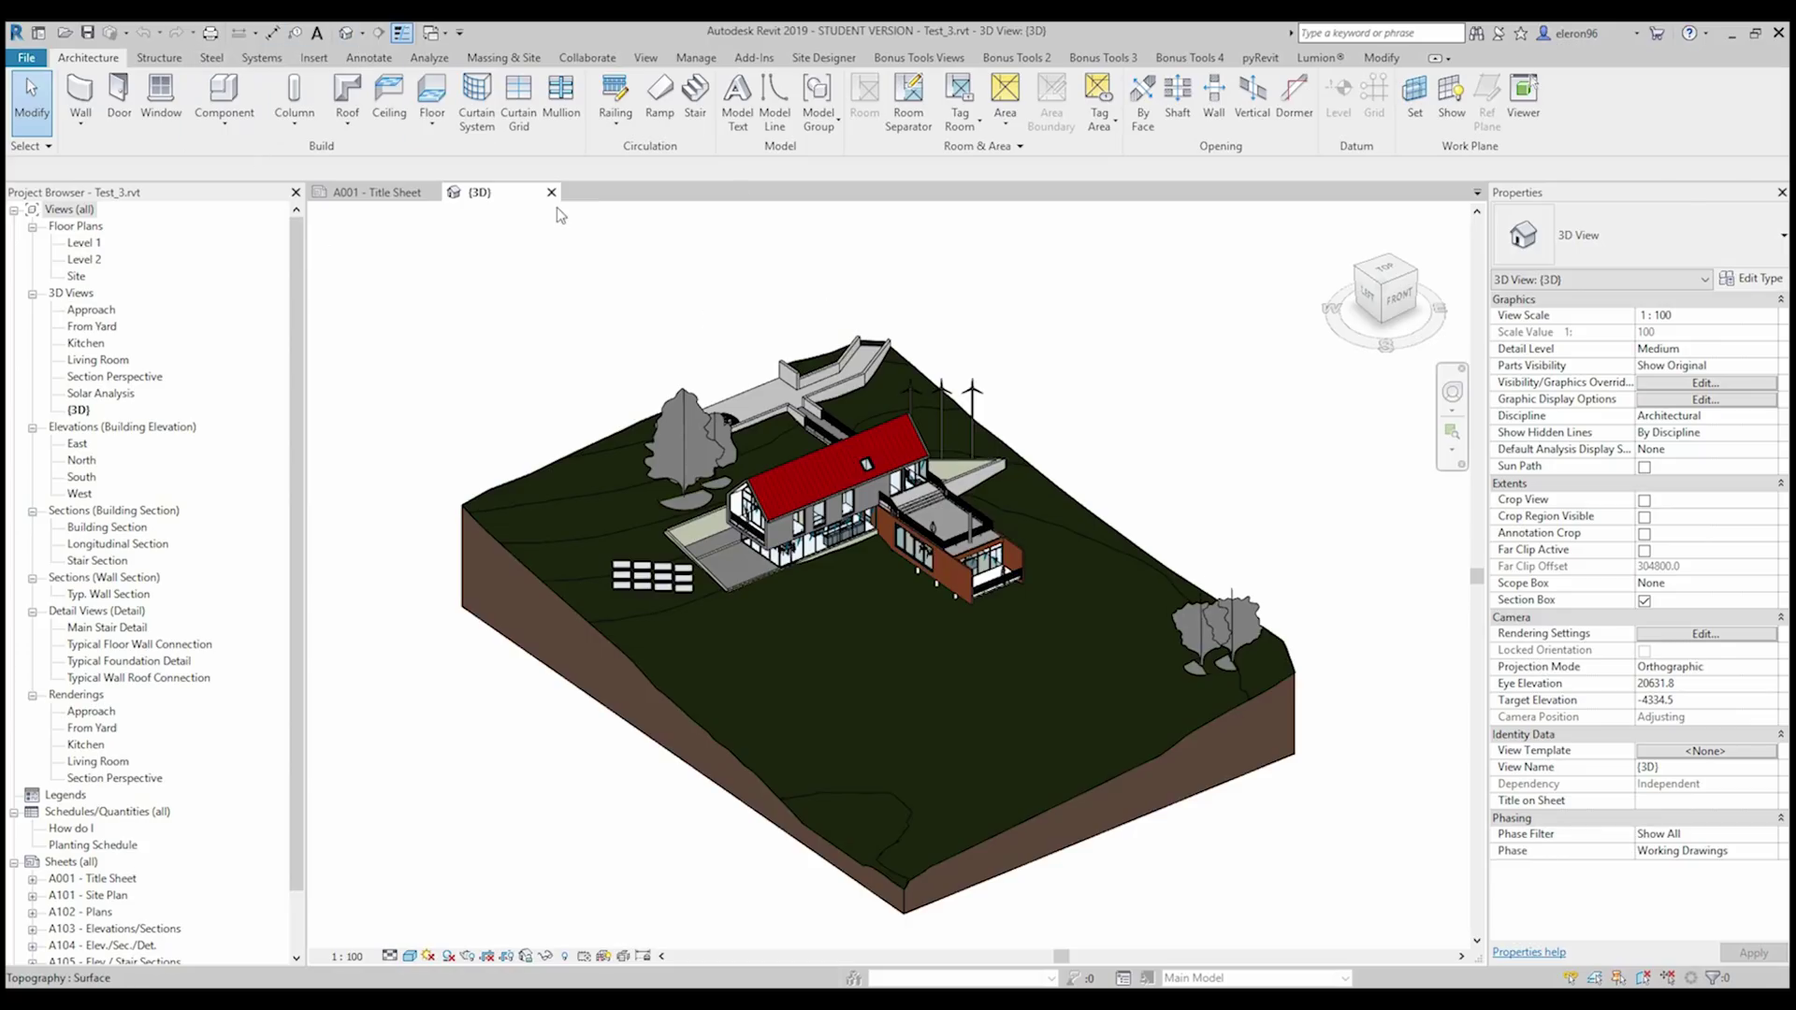
- Export the 3D view to FBX with Use LOD enabled, overwriting Text_1.fbx in the 21-Export fbx folder
click(27, 57)
click(125, 337)
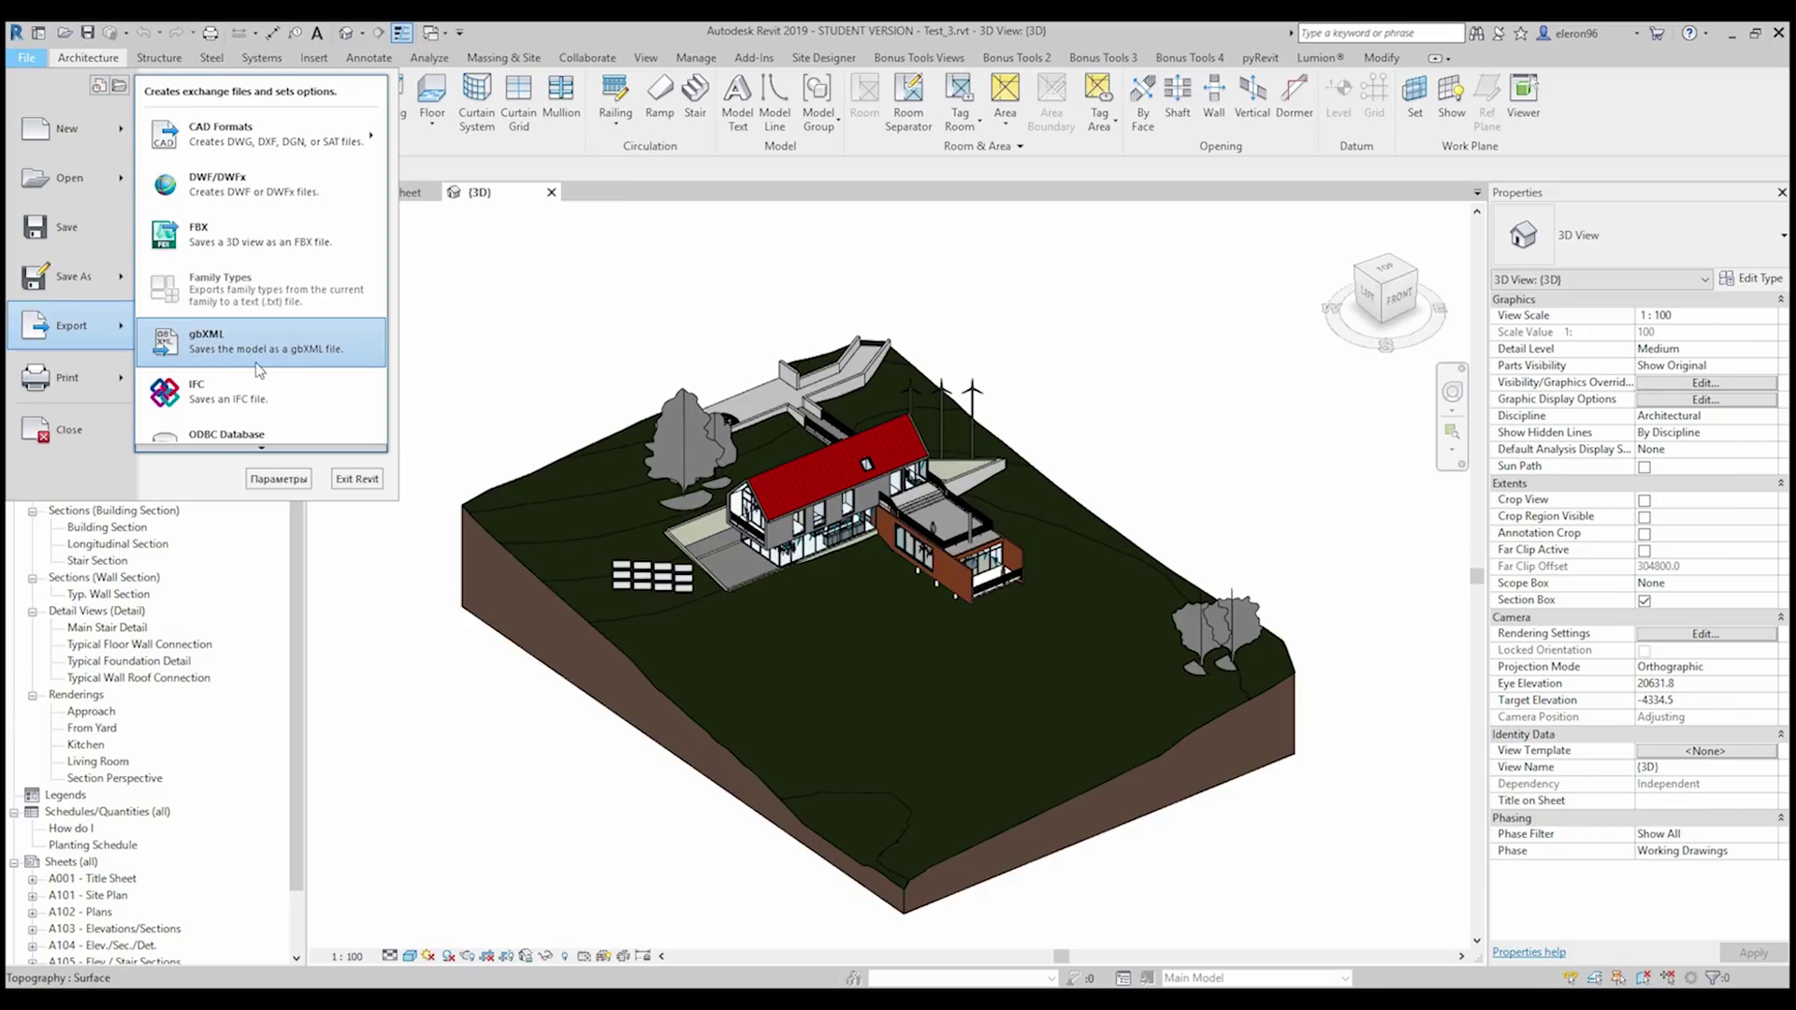
click(284, 253)
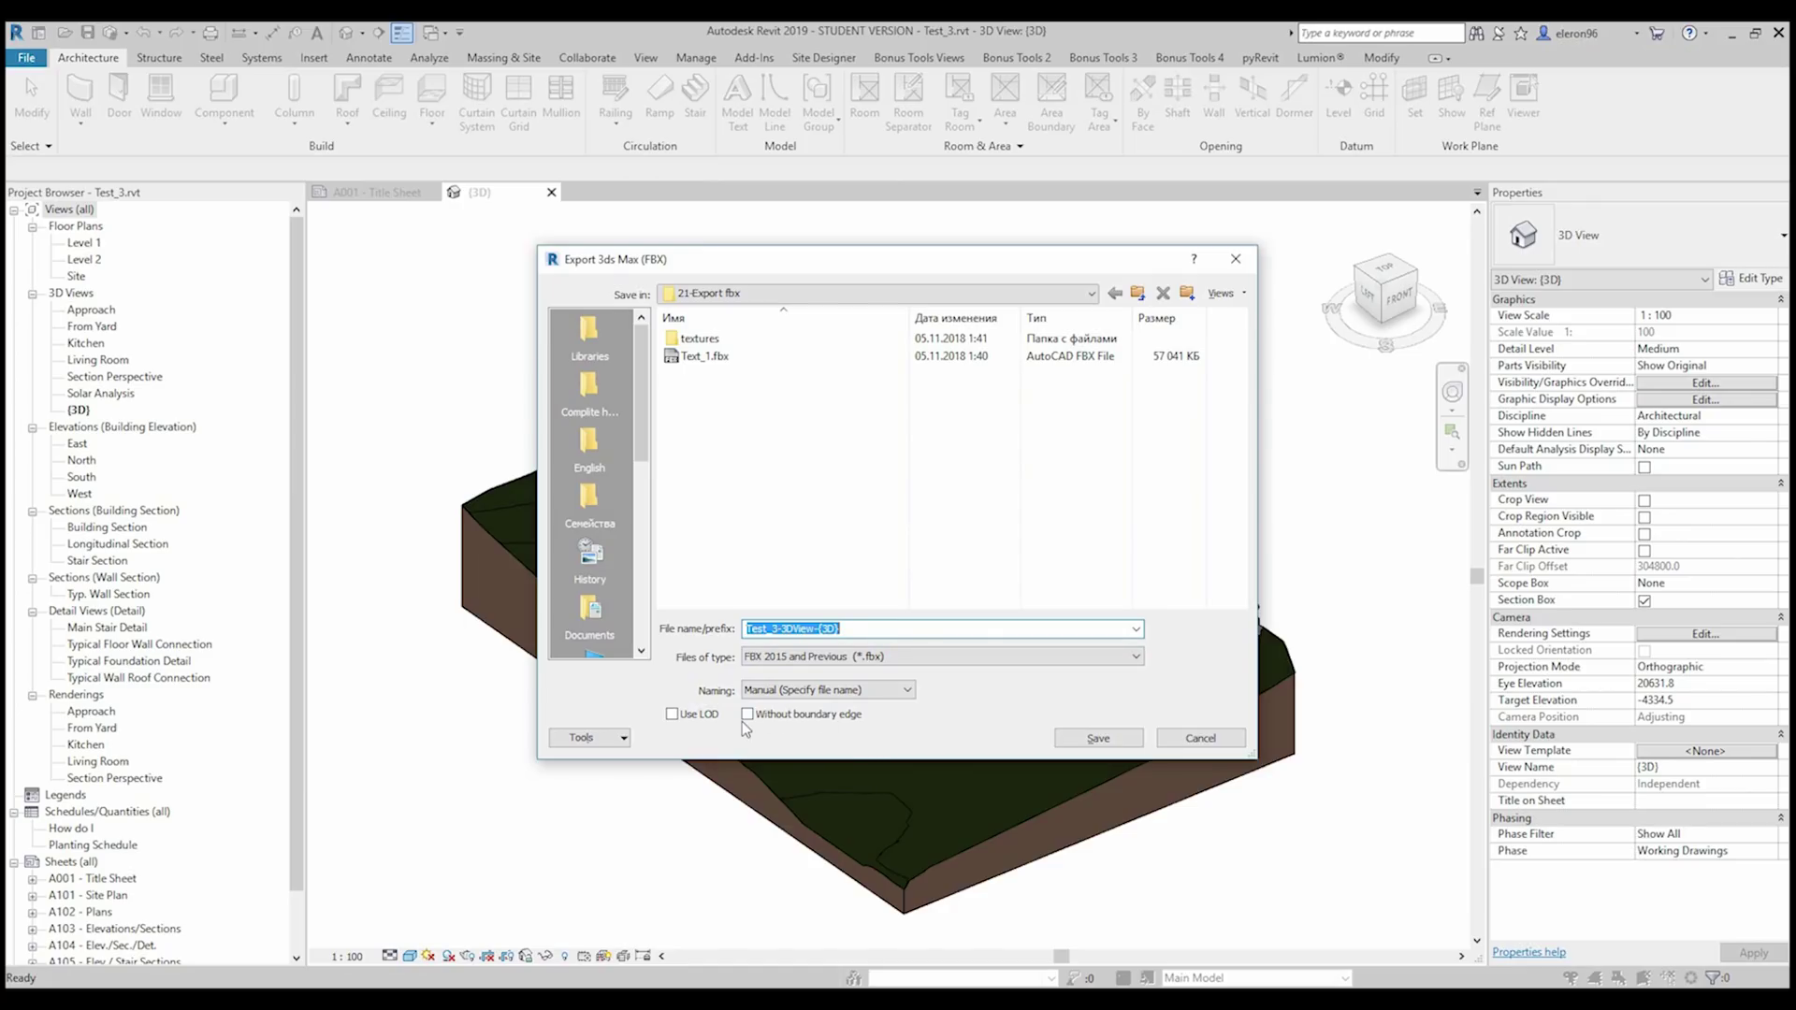
click(681, 718)
click(709, 358)
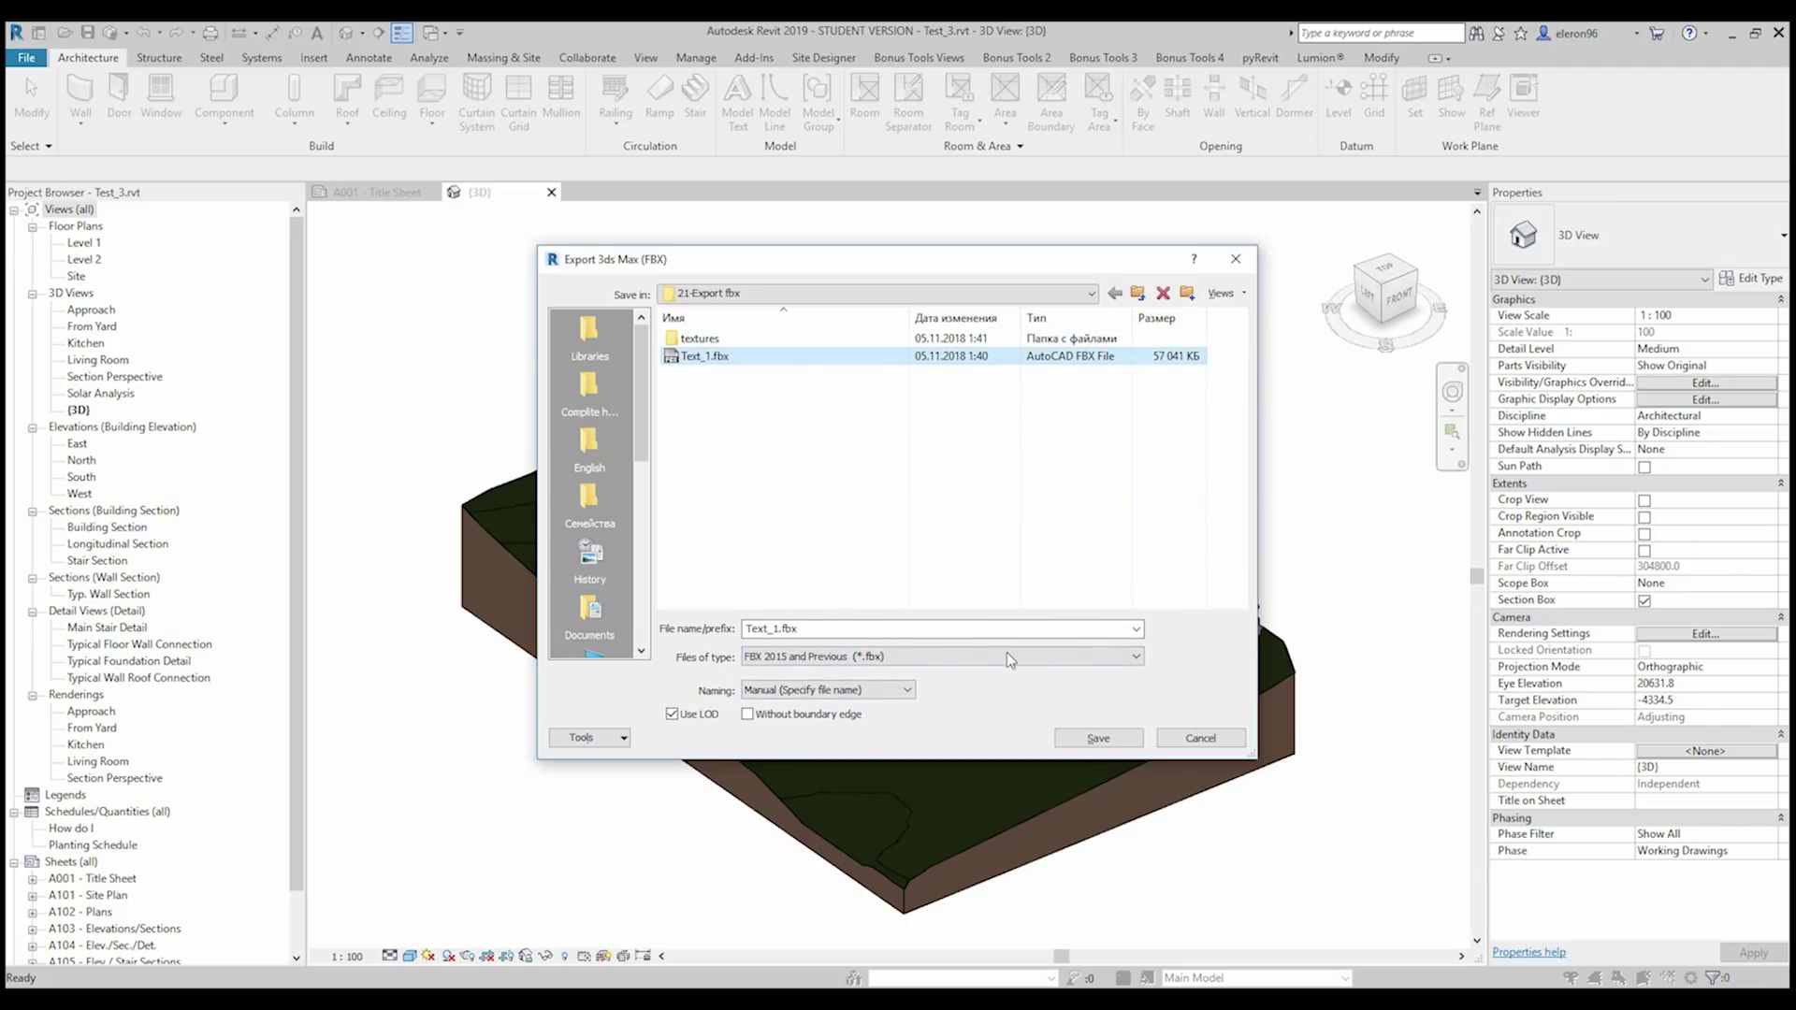
click(1097, 738)
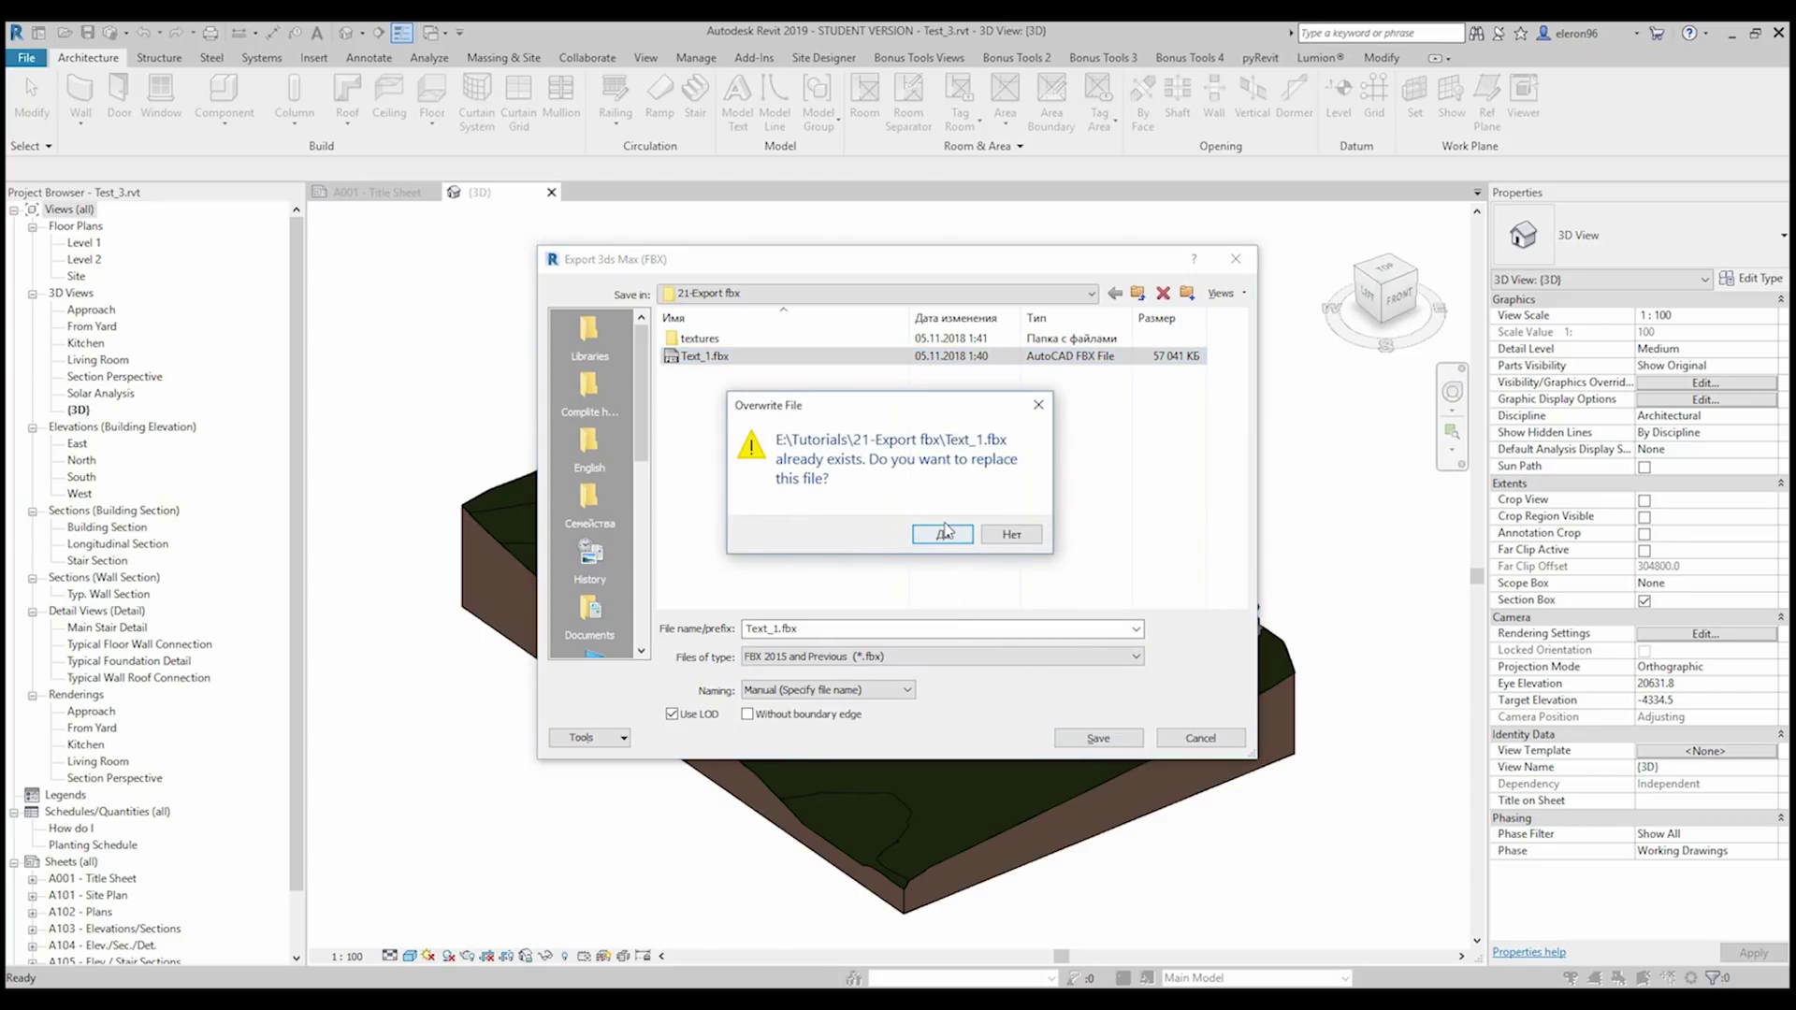
click(945, 531)
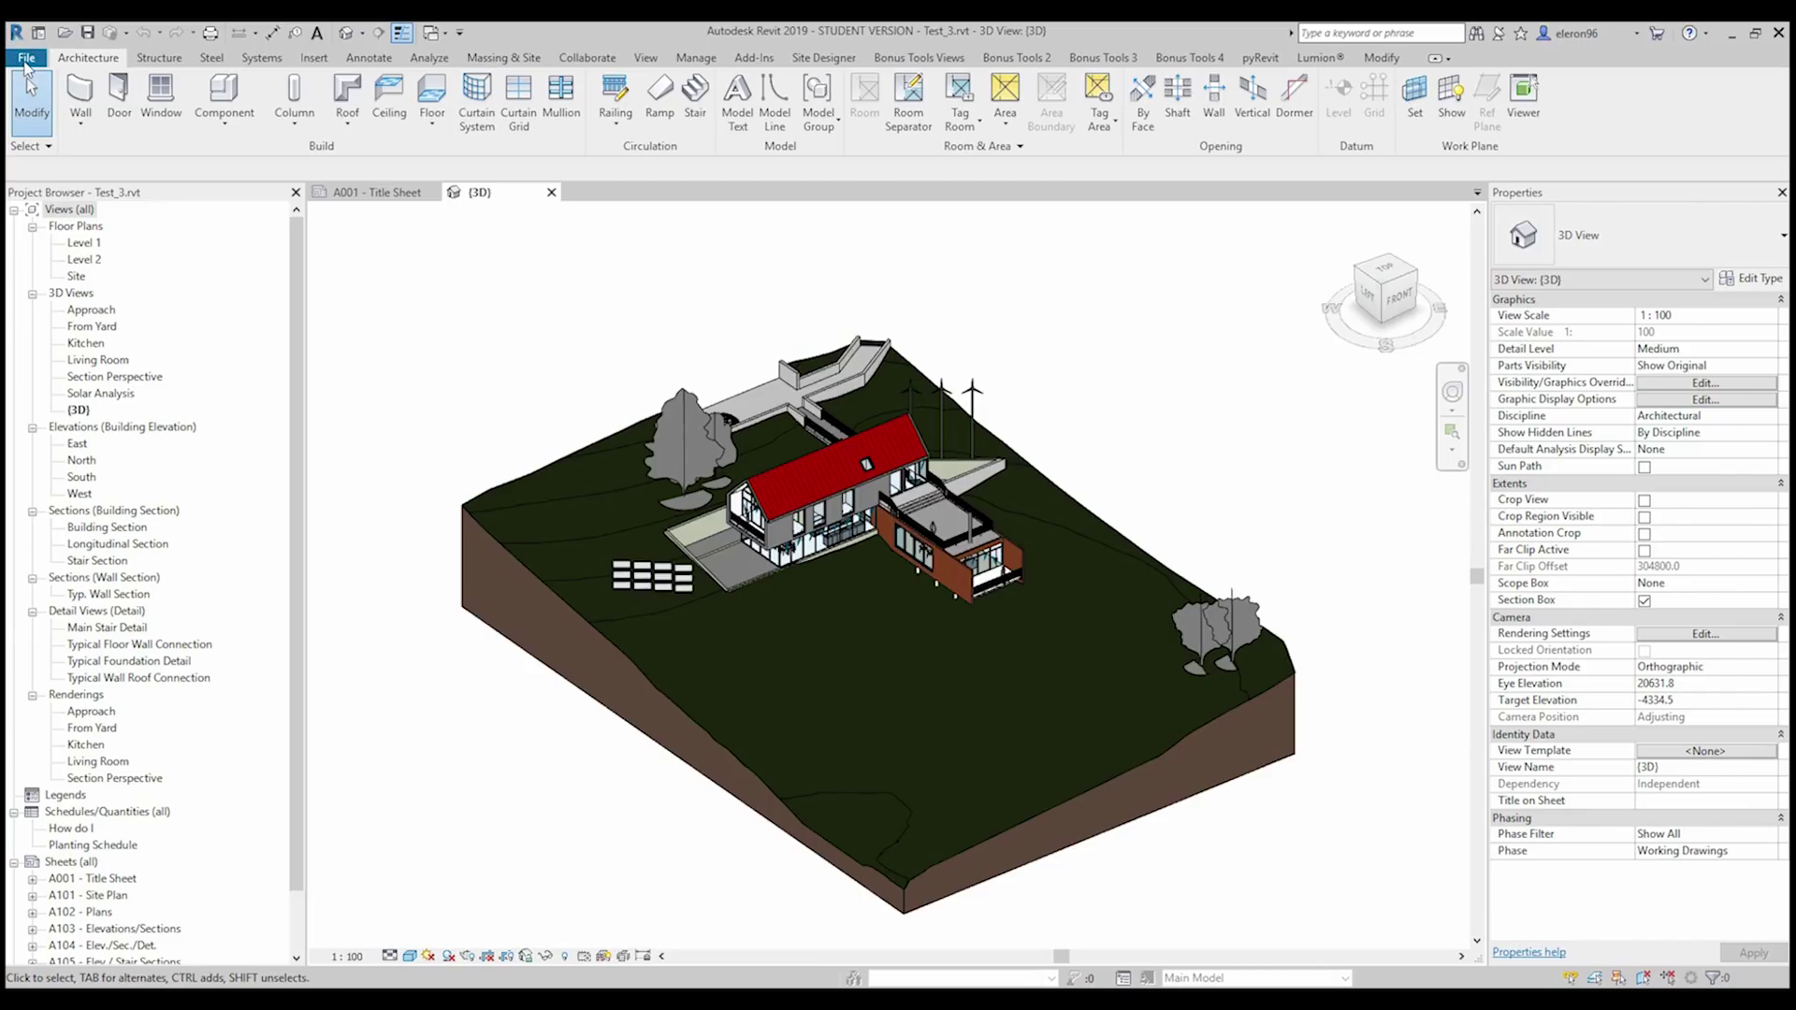
- Export the current 3D view as an AutoCAD 2018 DWG with the file name Test_1 to the 21-Export fbx folder
click(26, 57)
mouse_move(121, 290)
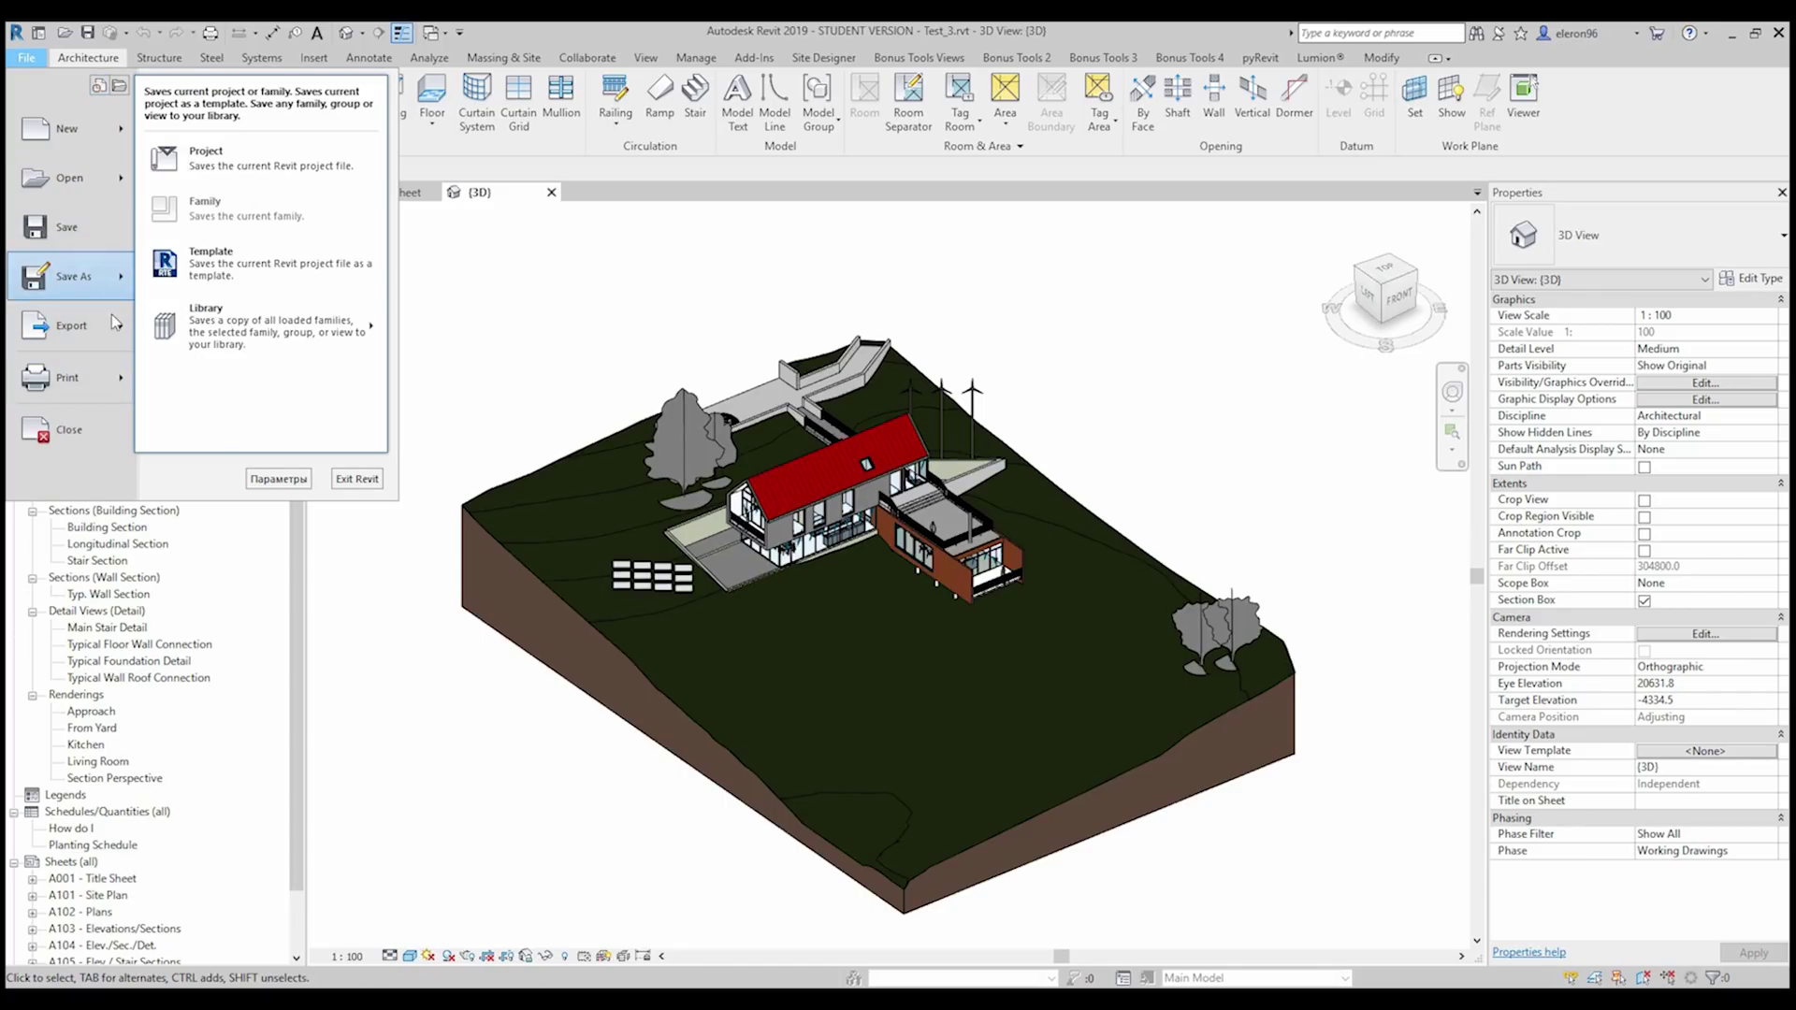
mouse_move(119, 329)
mouse_move(337, 150)
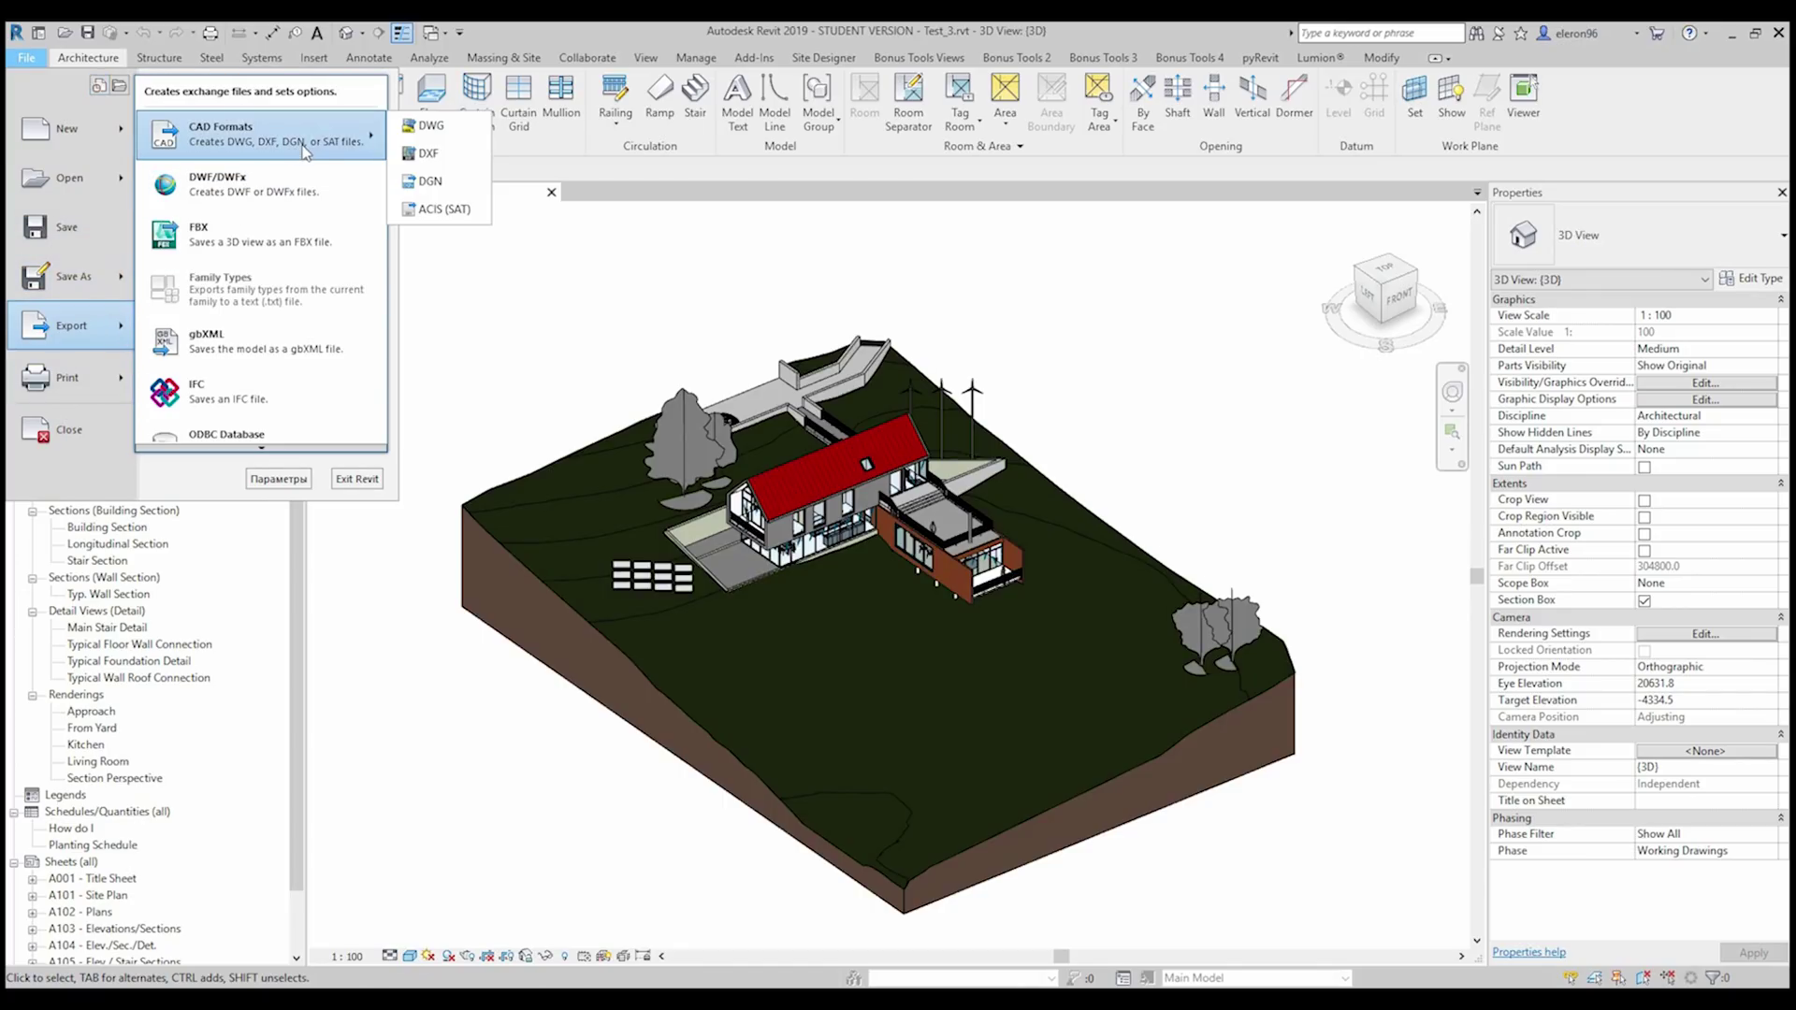
click(432, 126)
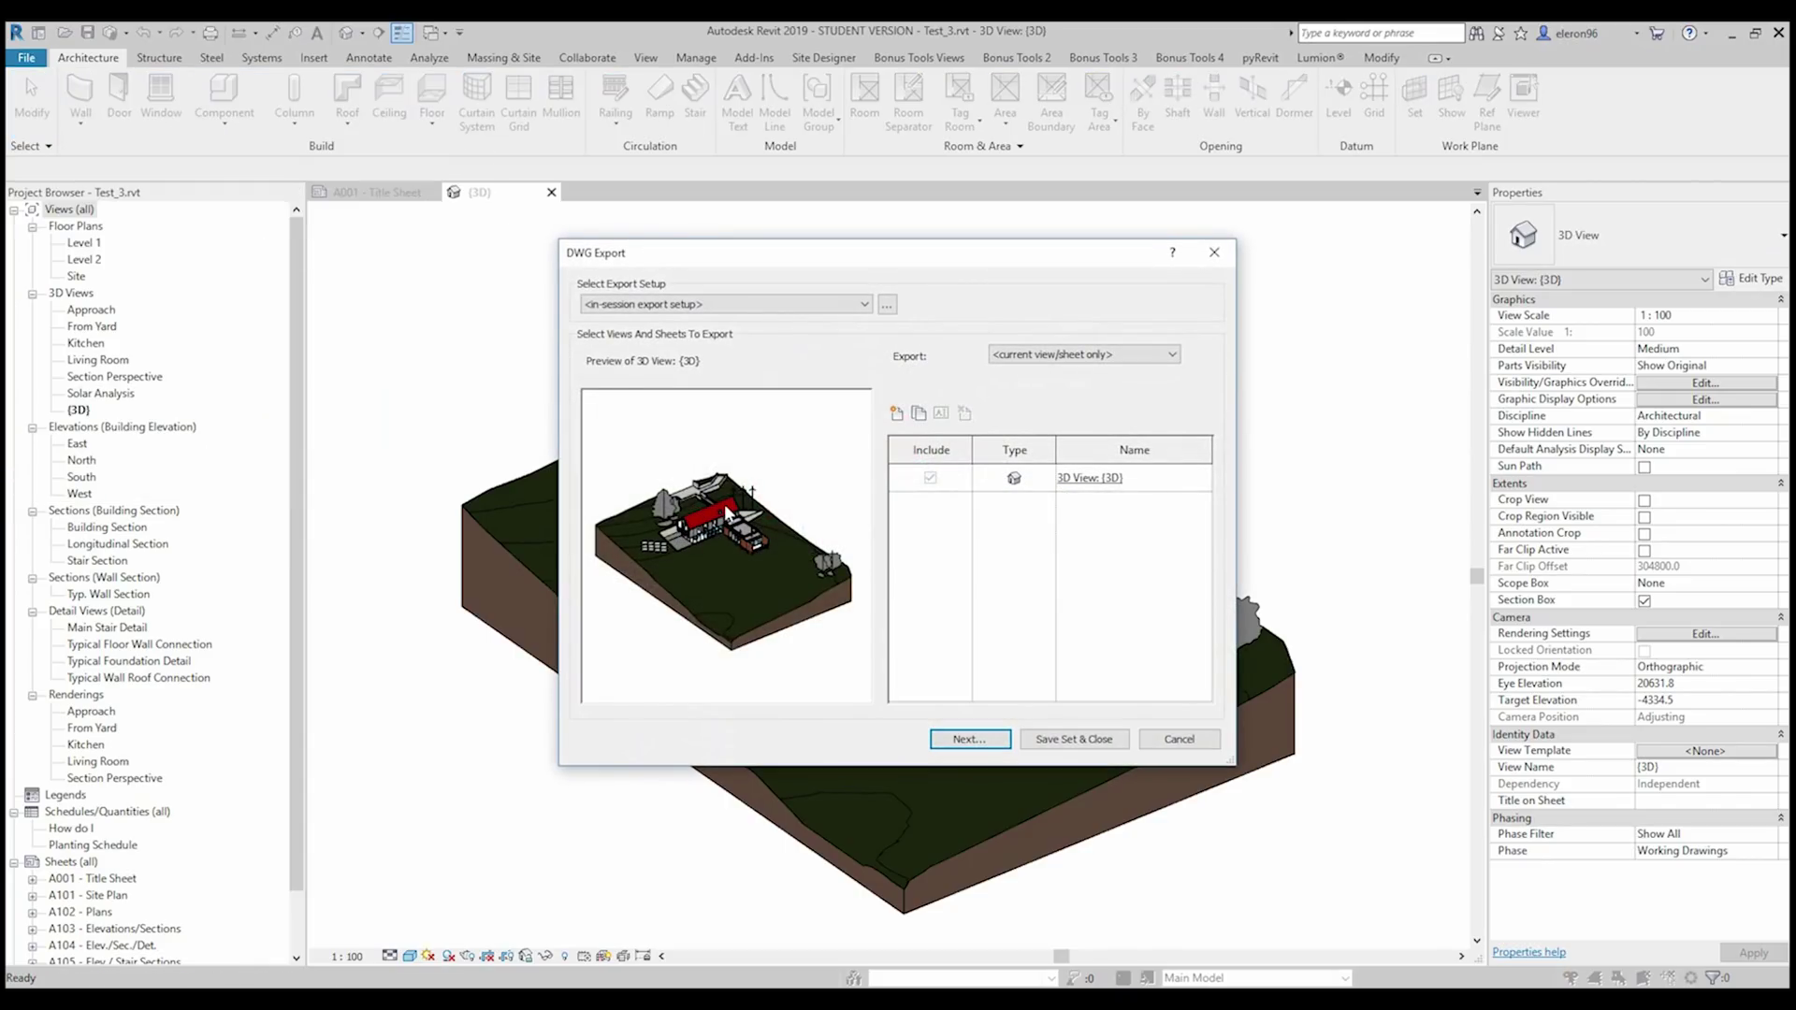
click(970, 739)
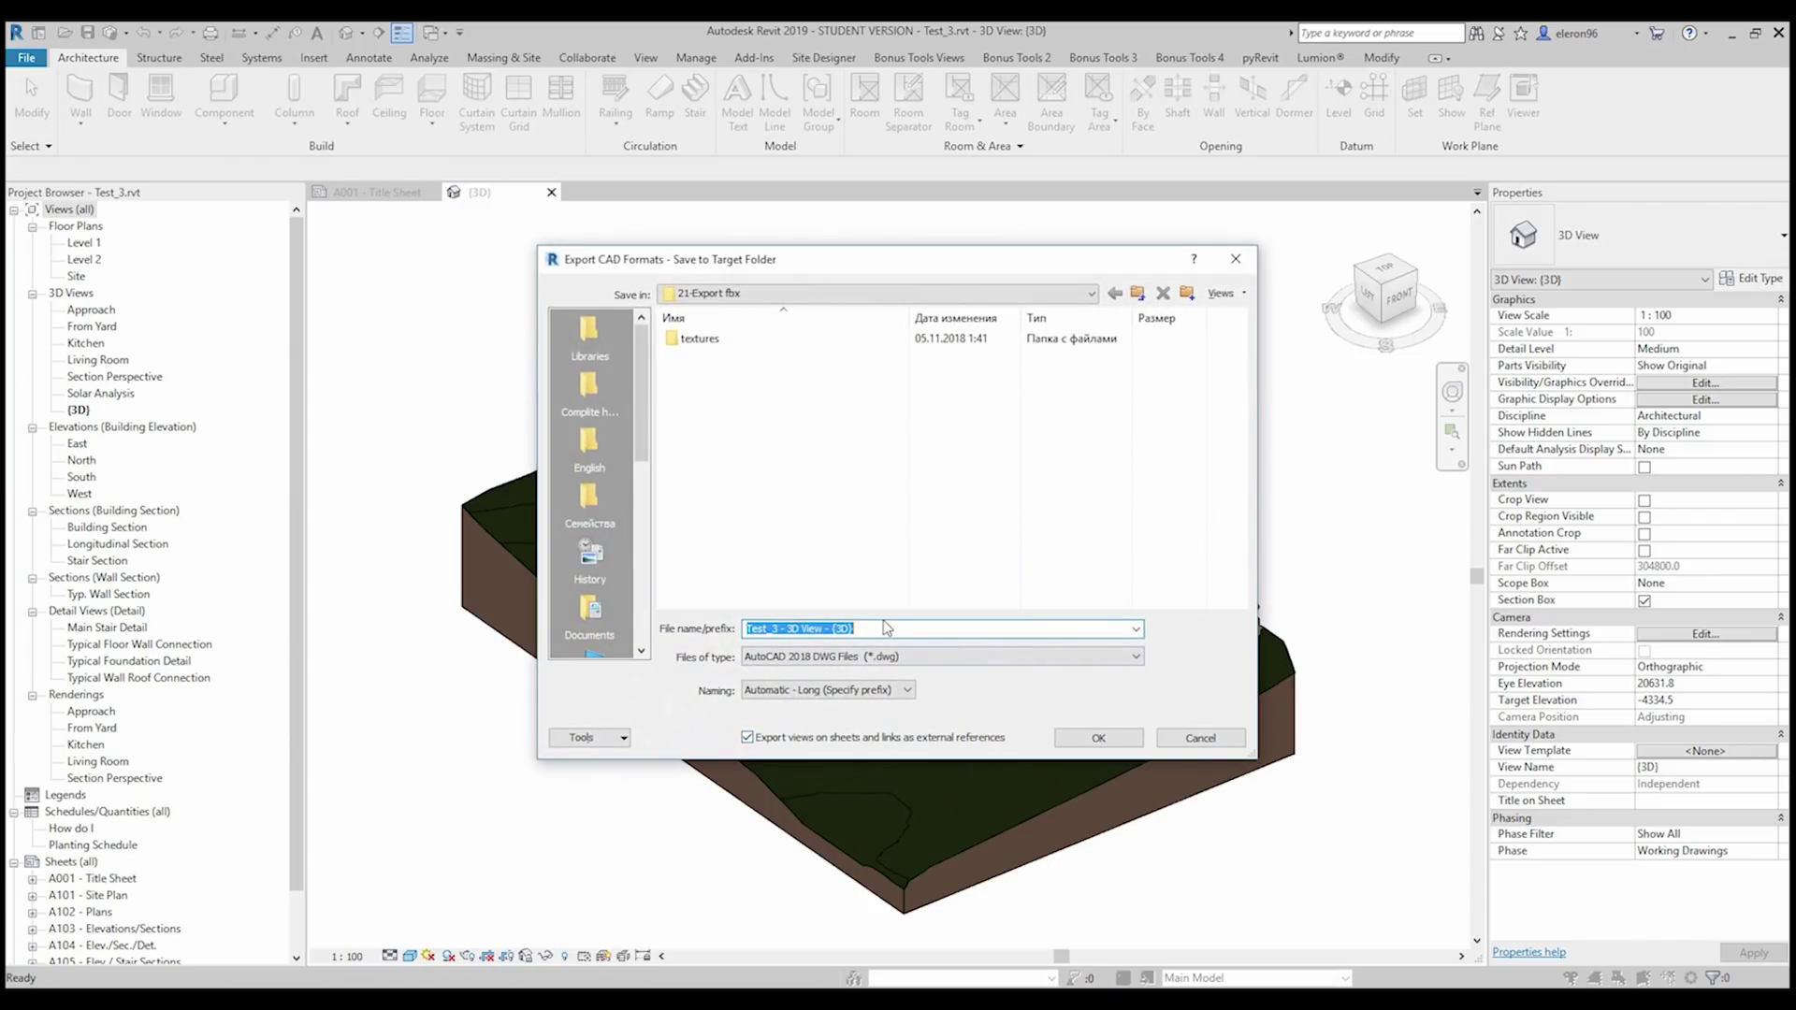
text(Test)
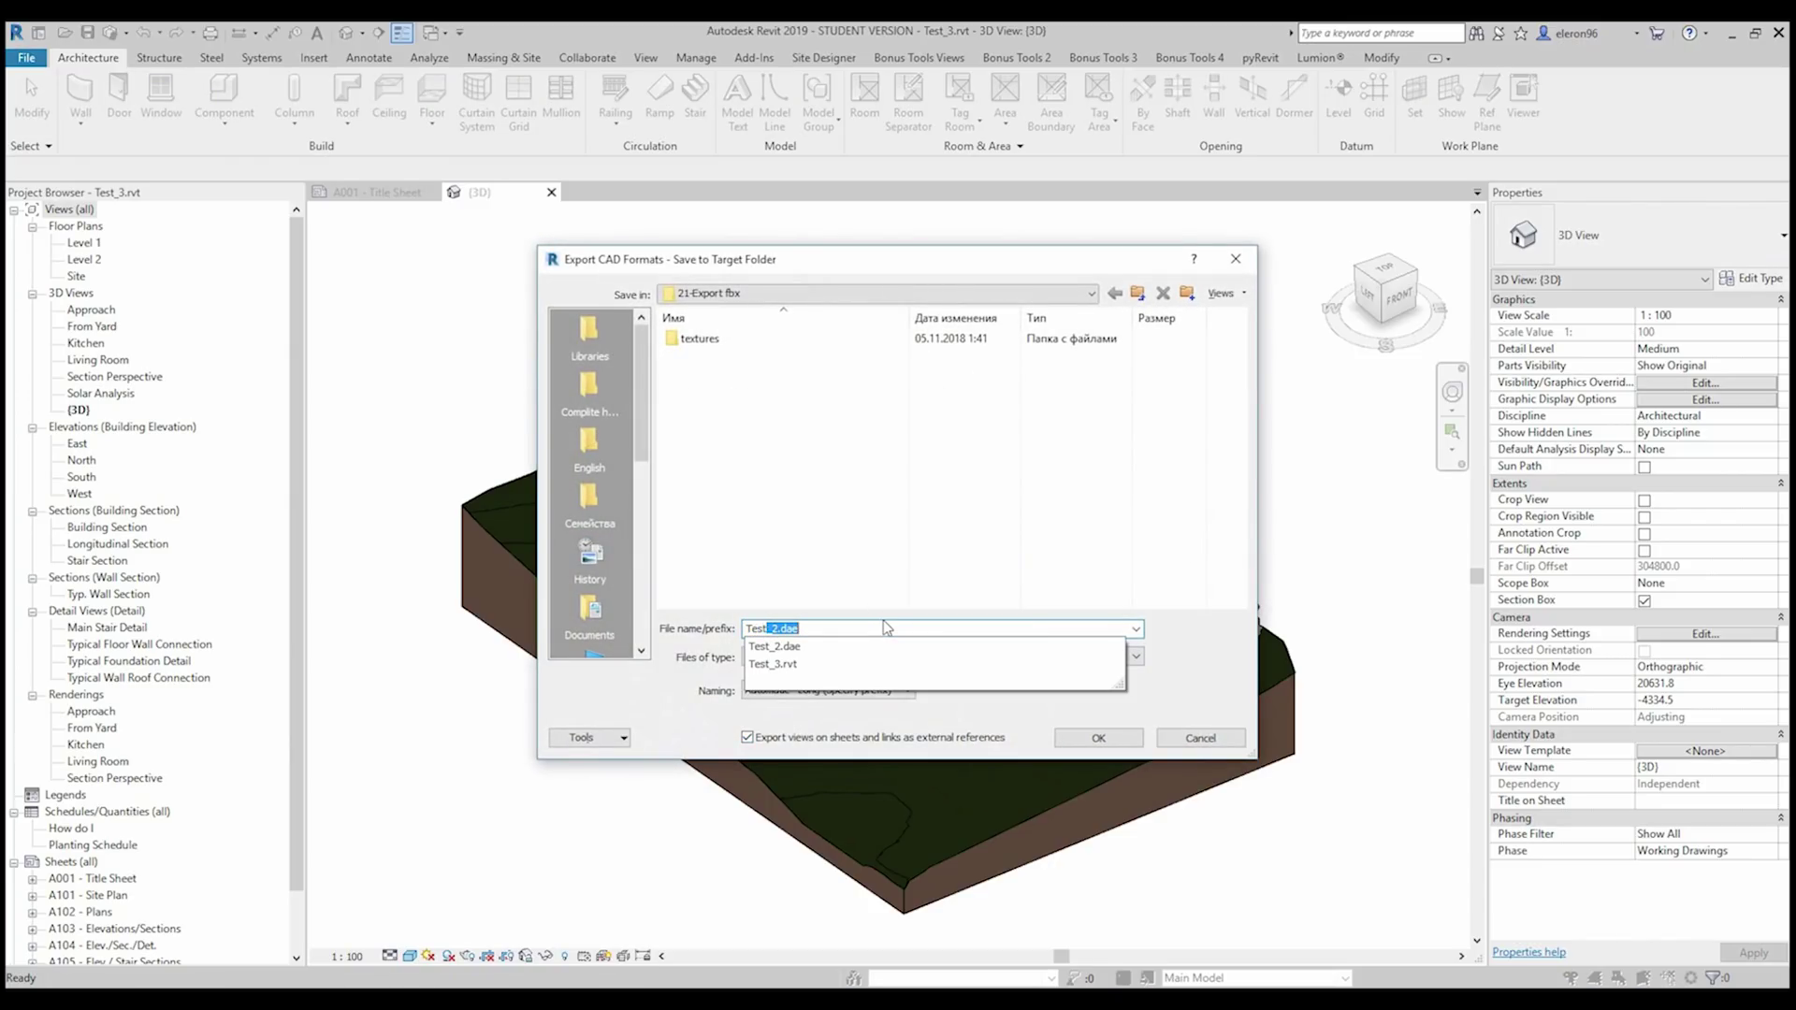
text(__1)
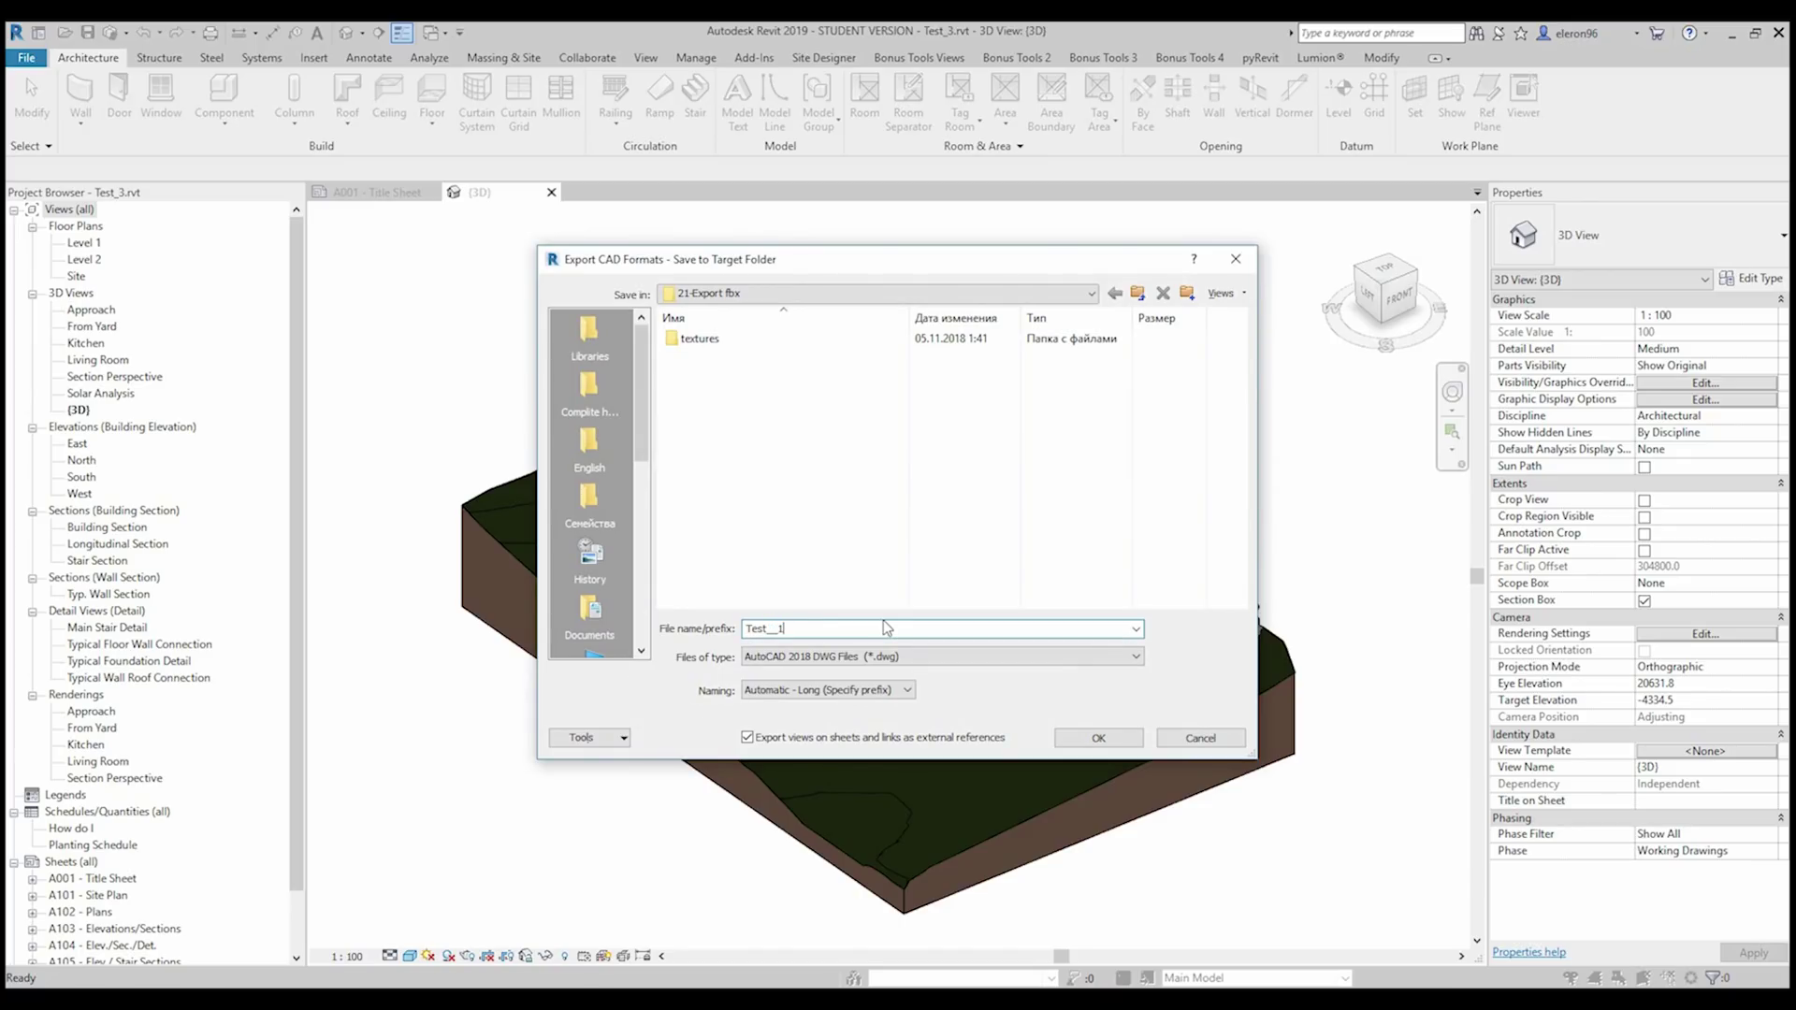
text())
text(_1)
click(1096, 739)
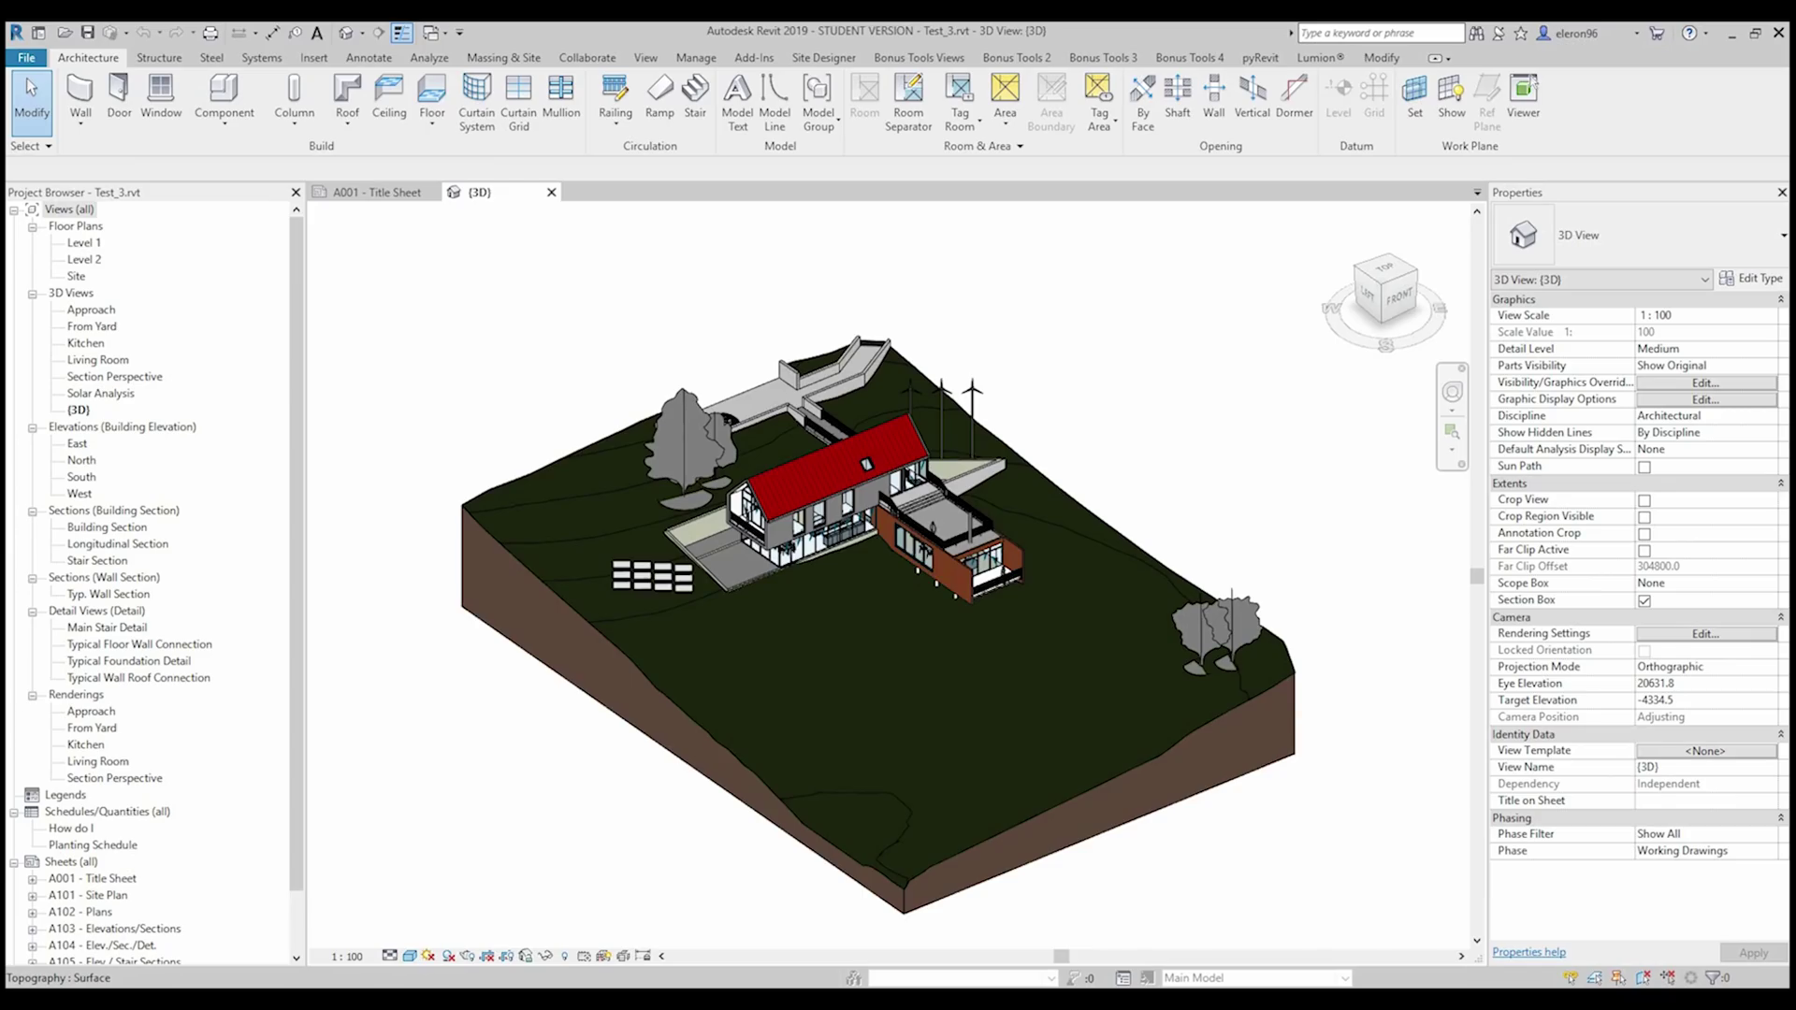
- Switch to 3ds Max and load Text_1.fbx from the 21-Export fbx folder as an FBX link
mouse_move(575, 999)
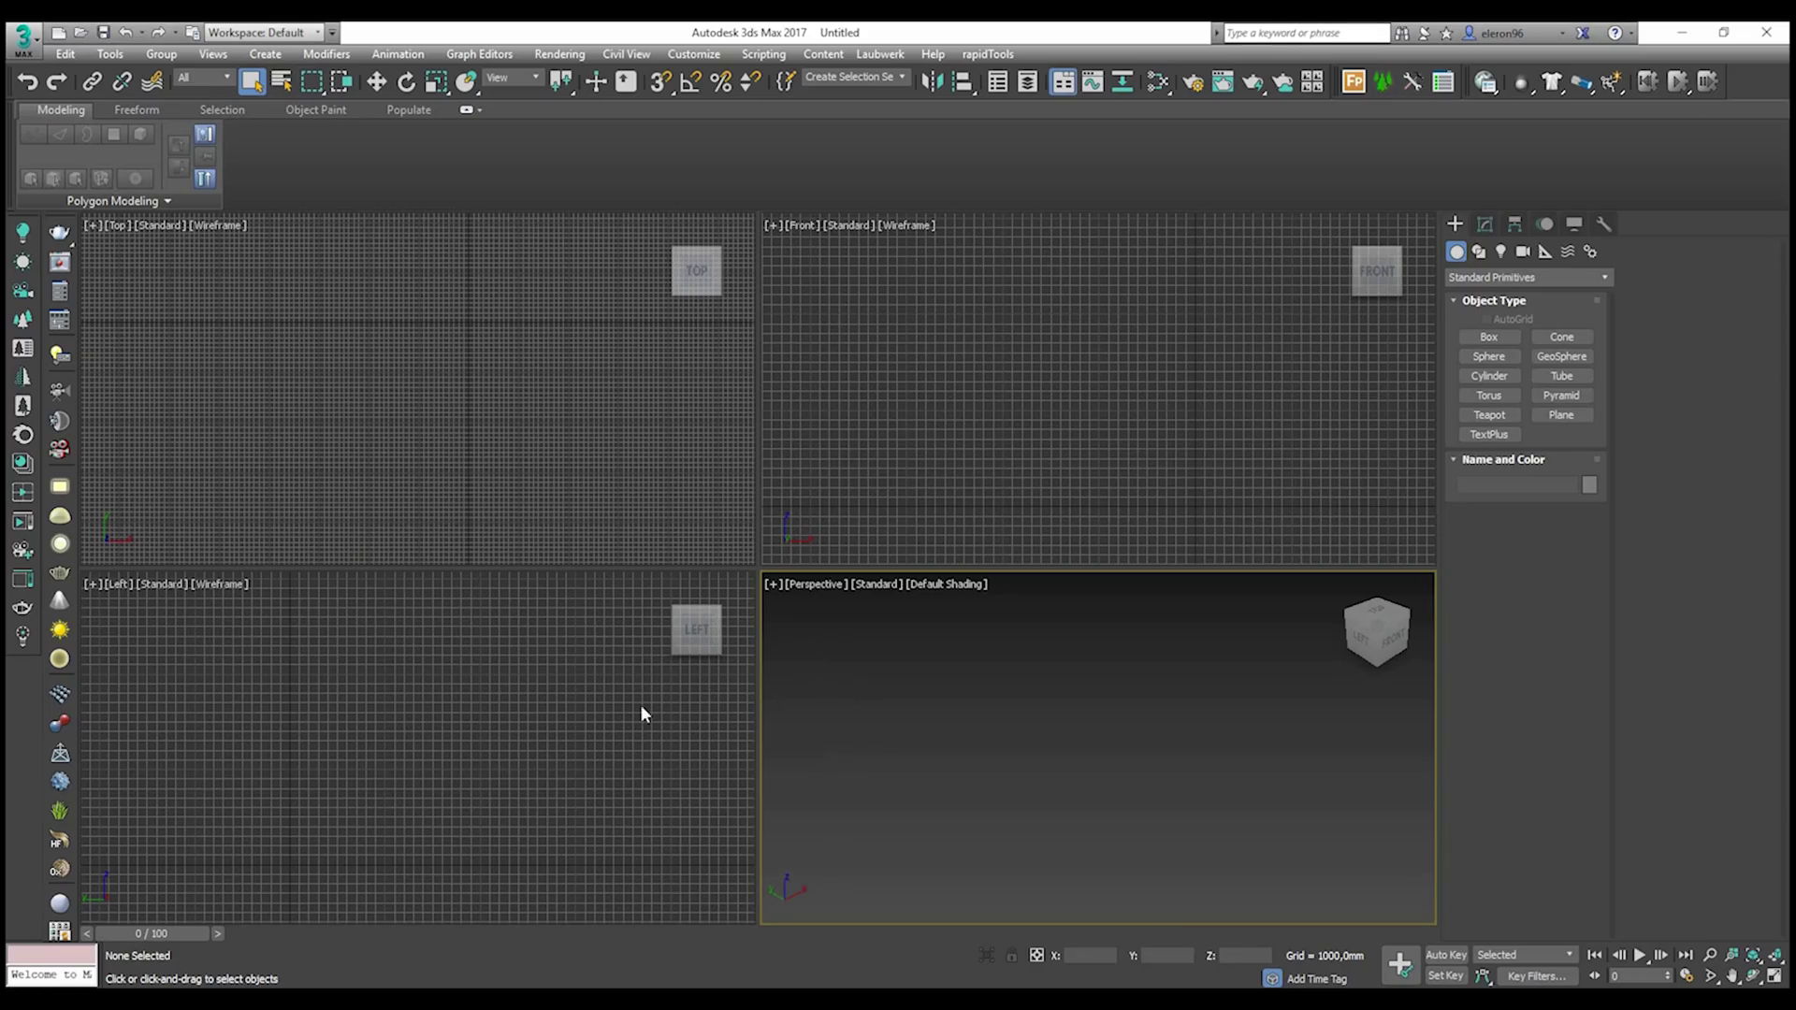
click(610, 713)
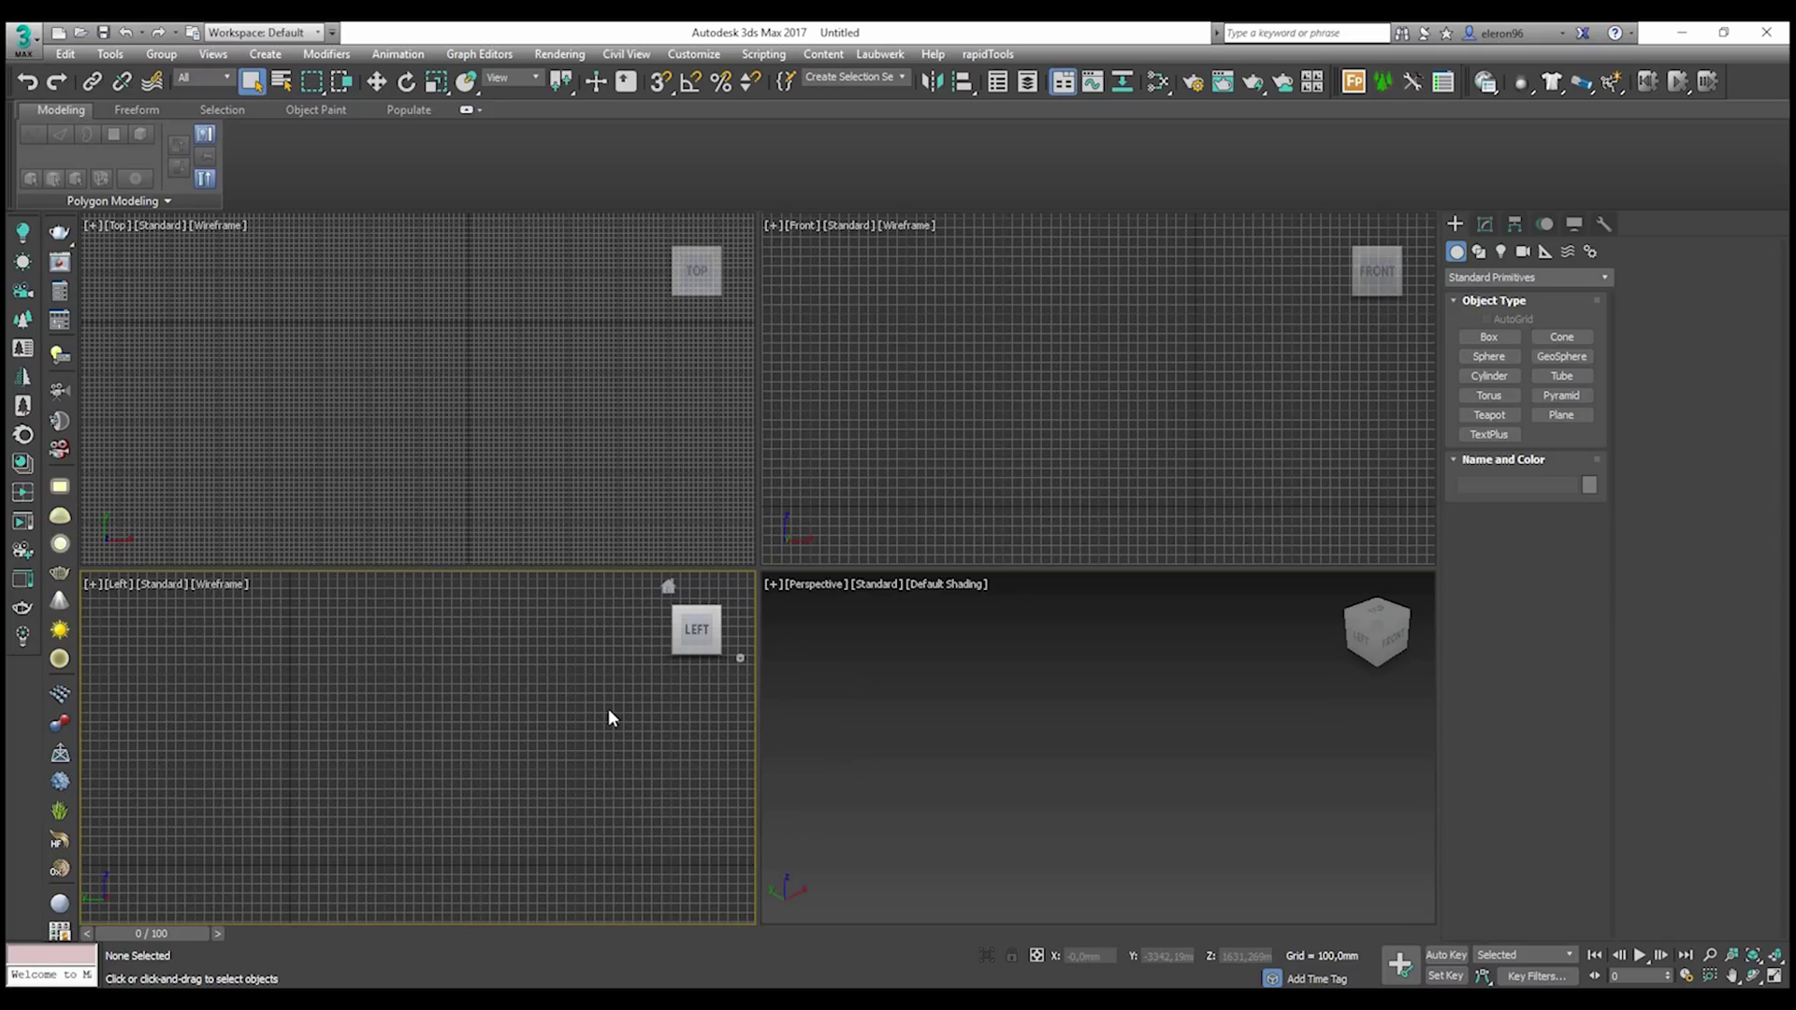
click(23, 38)
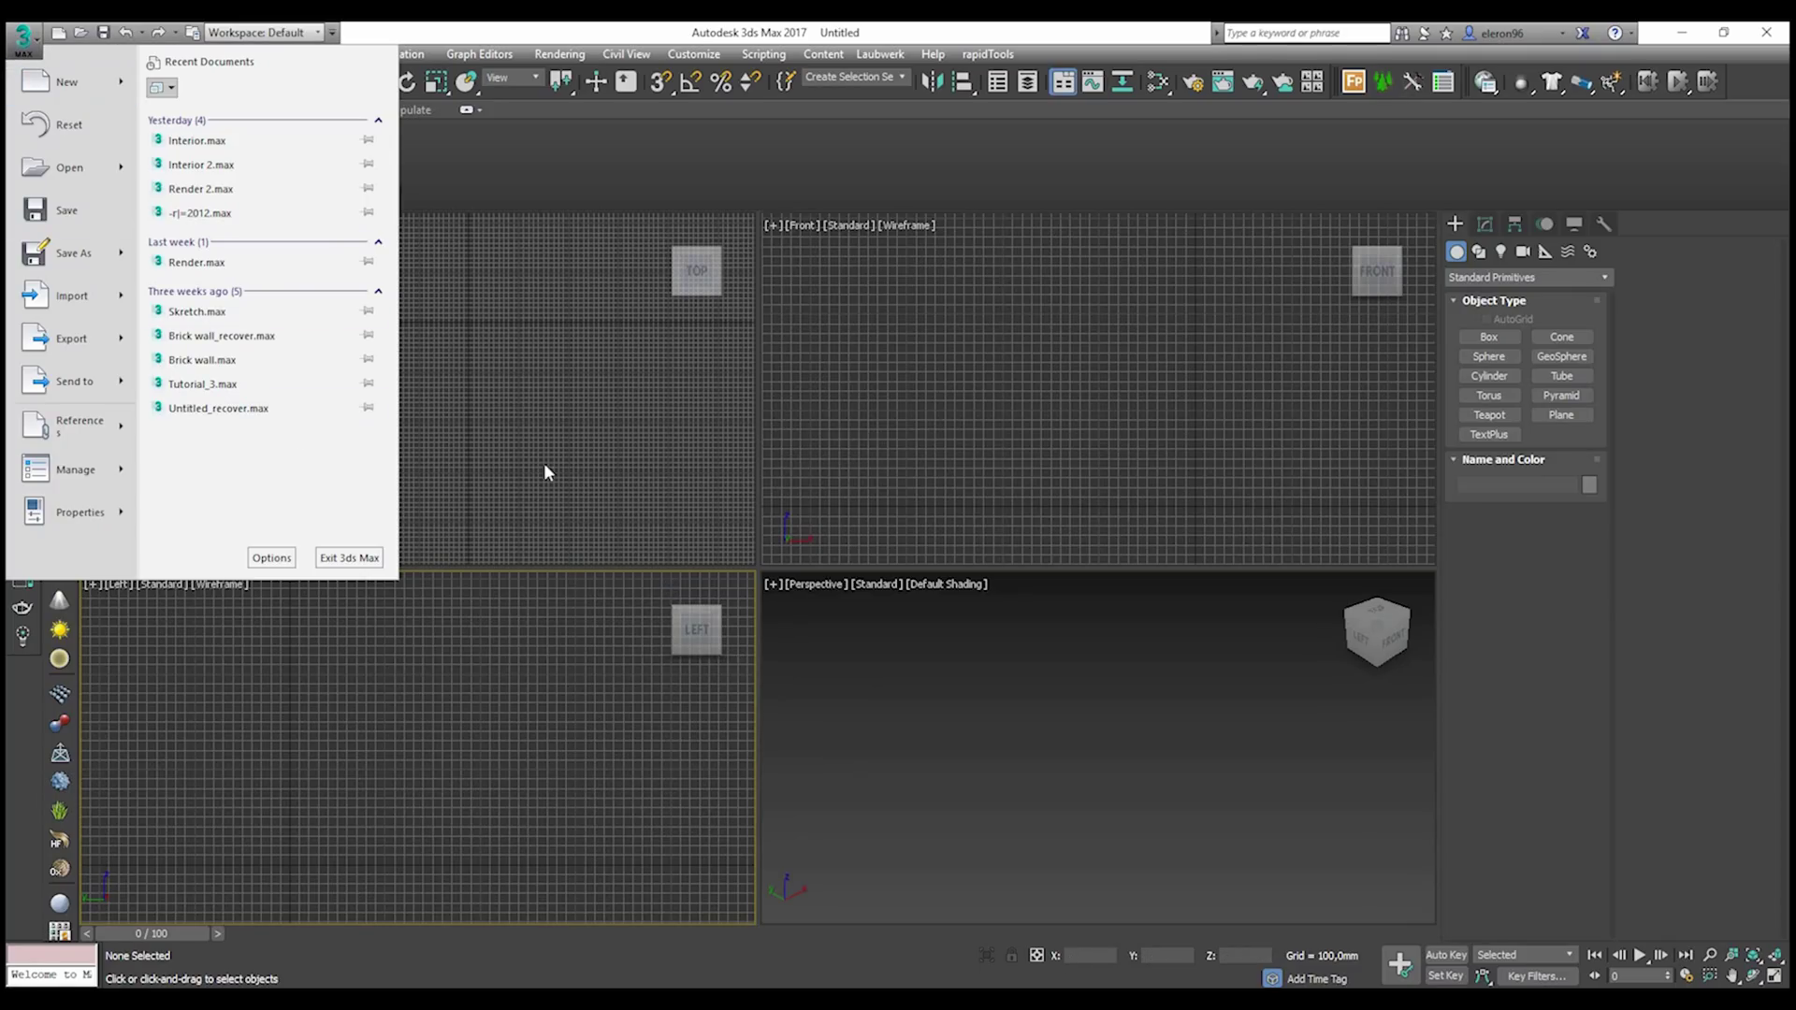
mouse_move(98, 434)
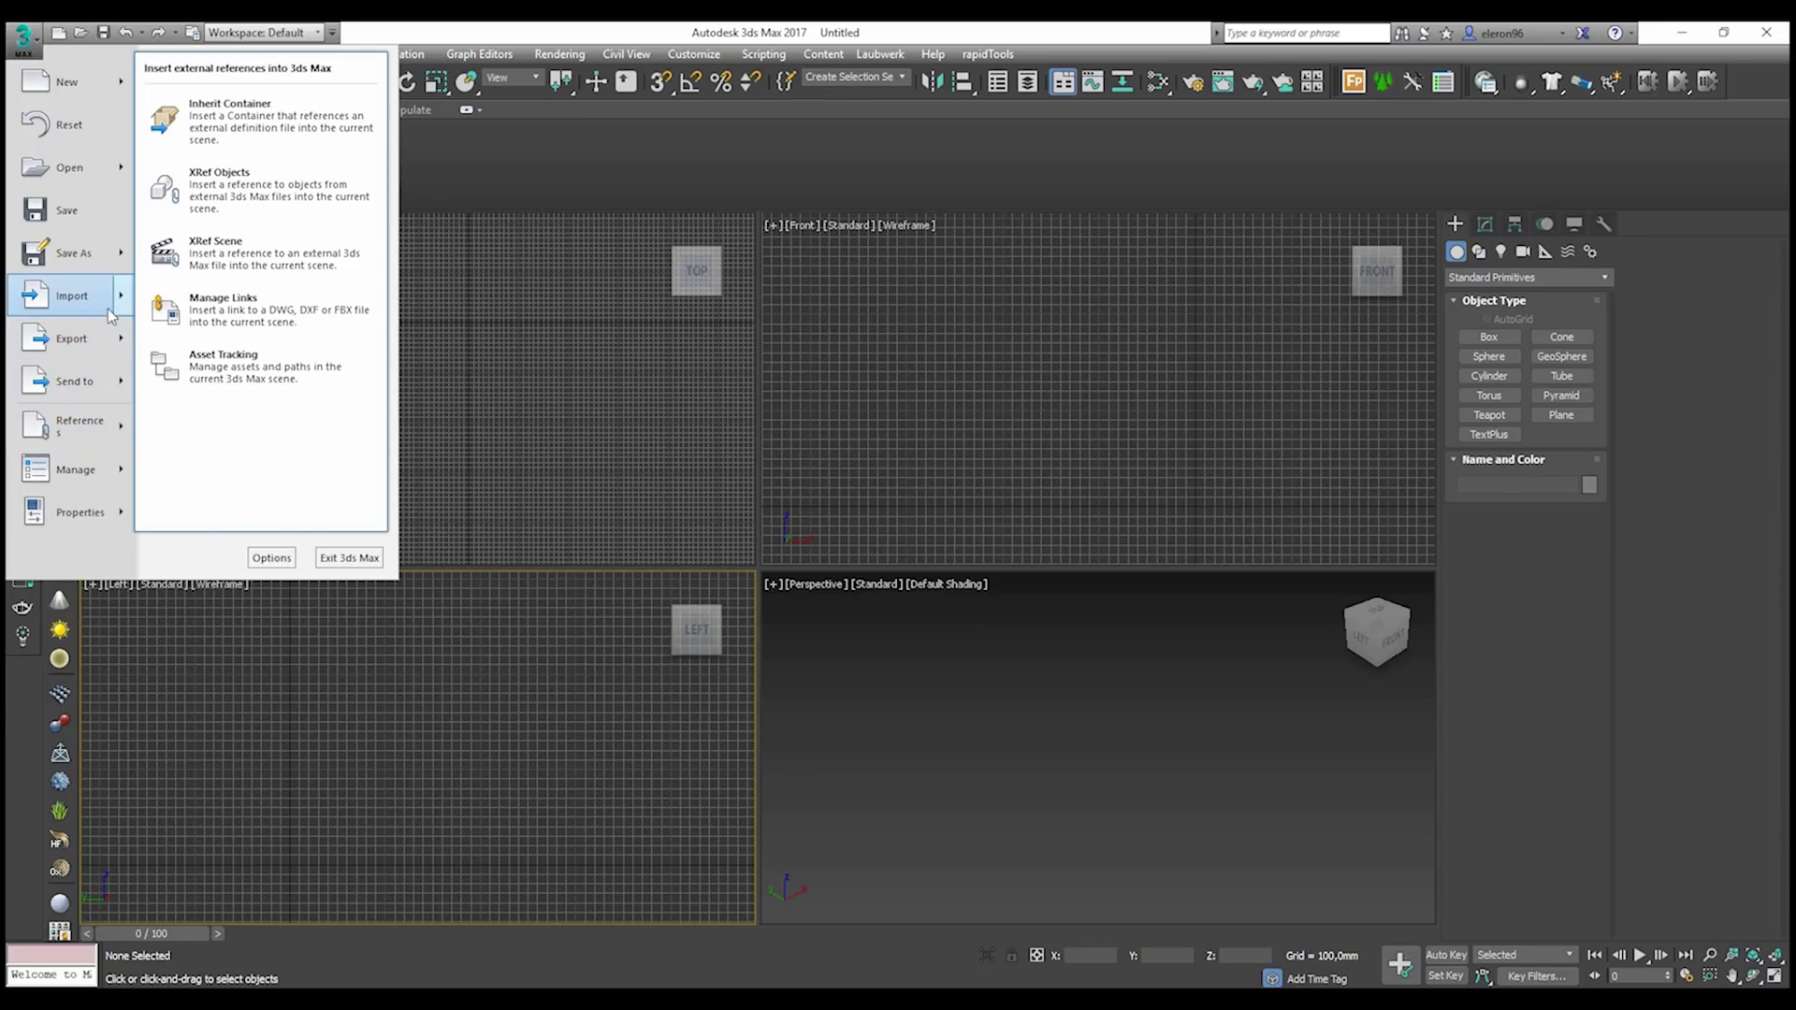
mouse_move(113, 300)
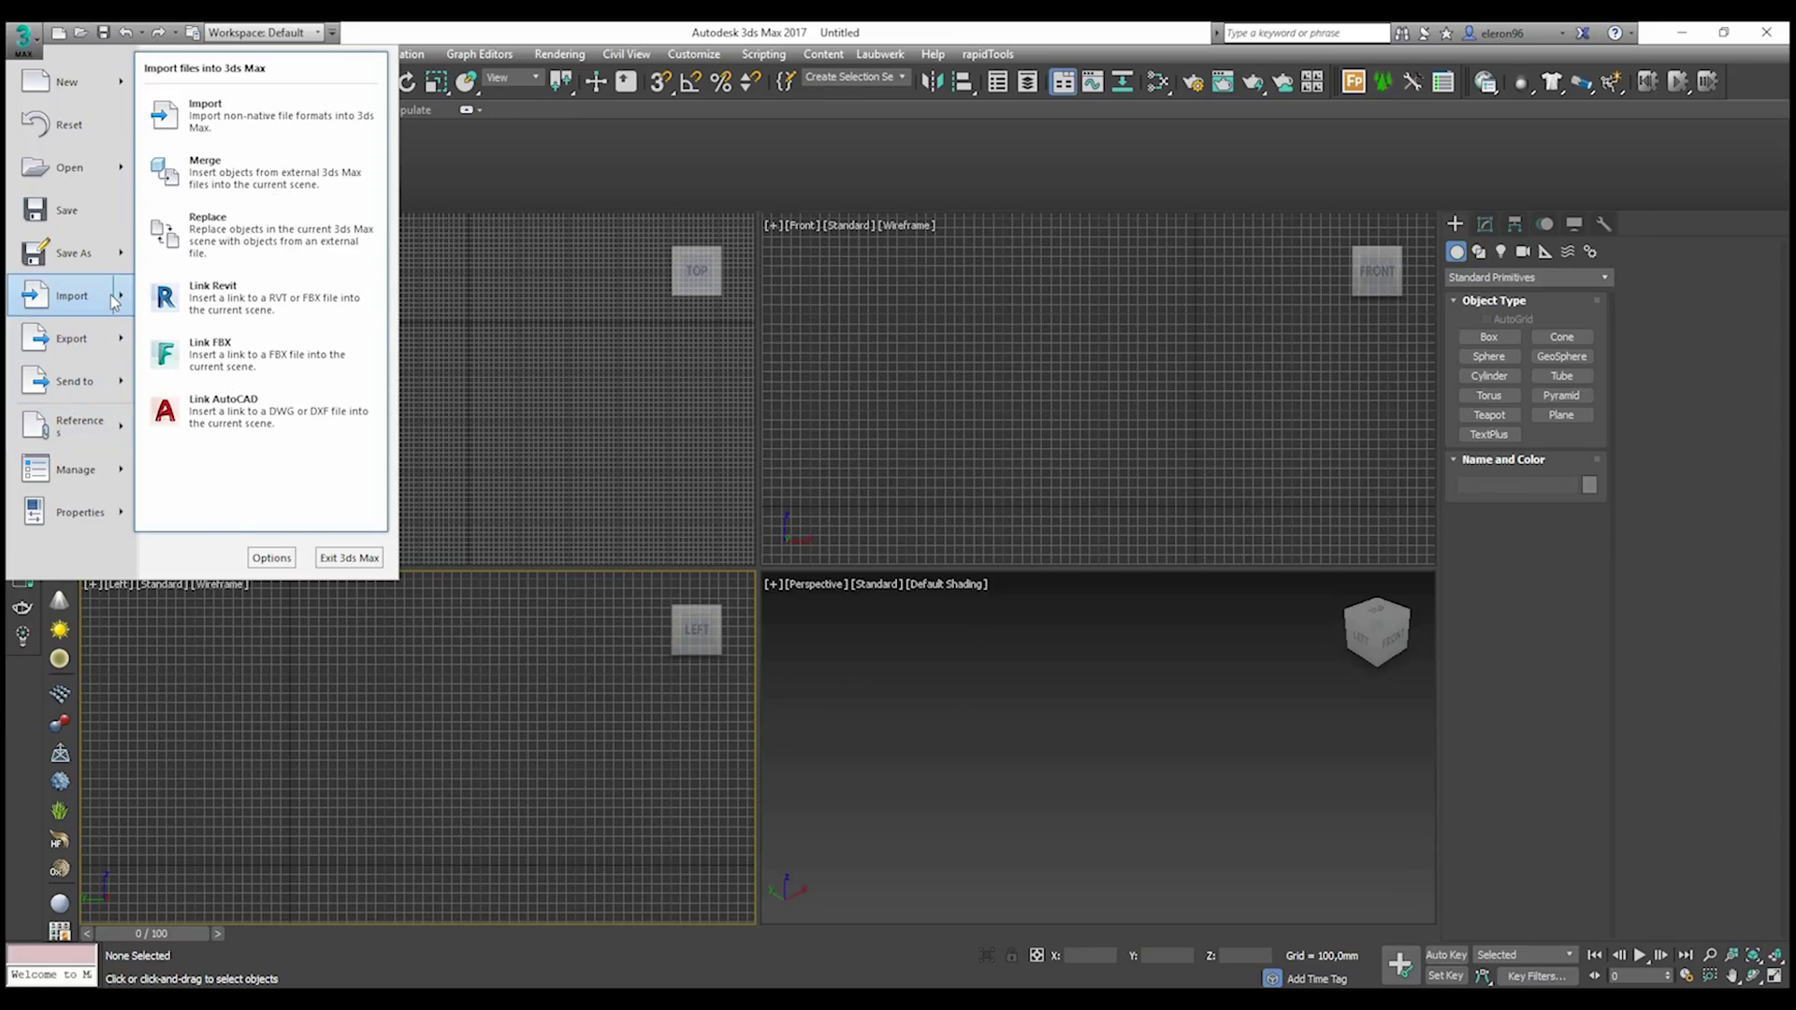
click(228, 355)
click(169, 186)
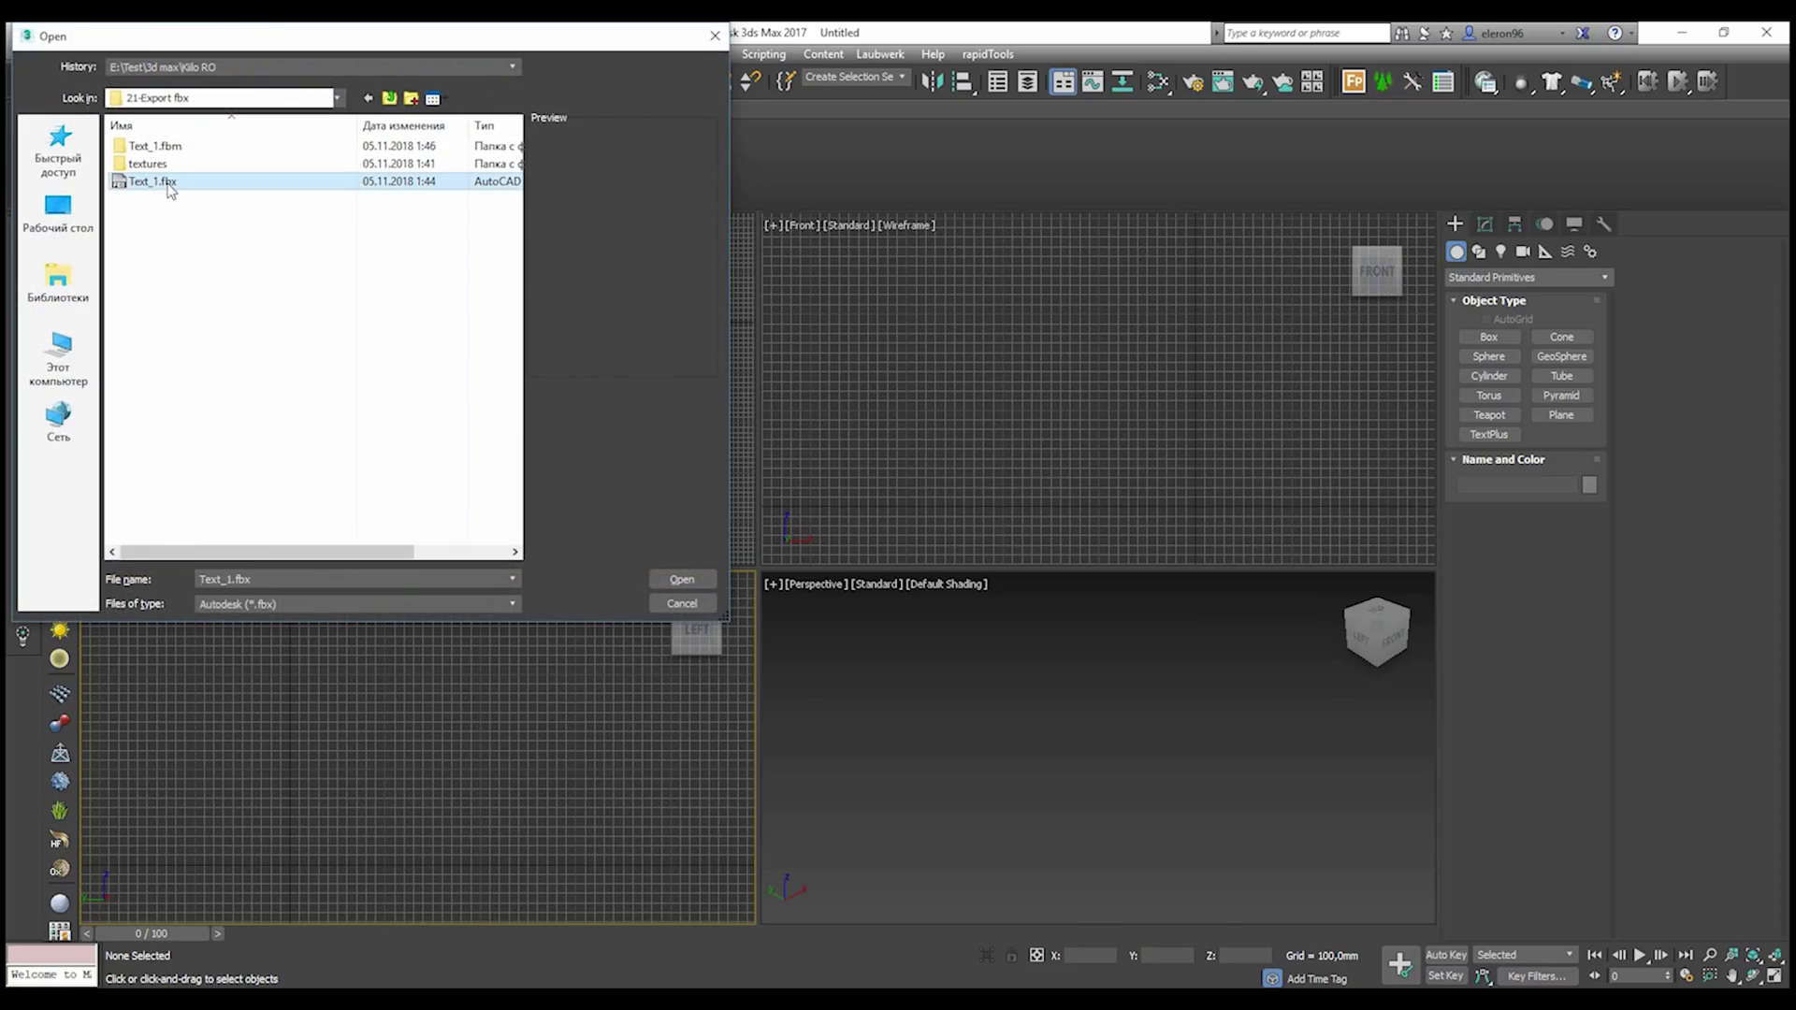
click(682, 581)
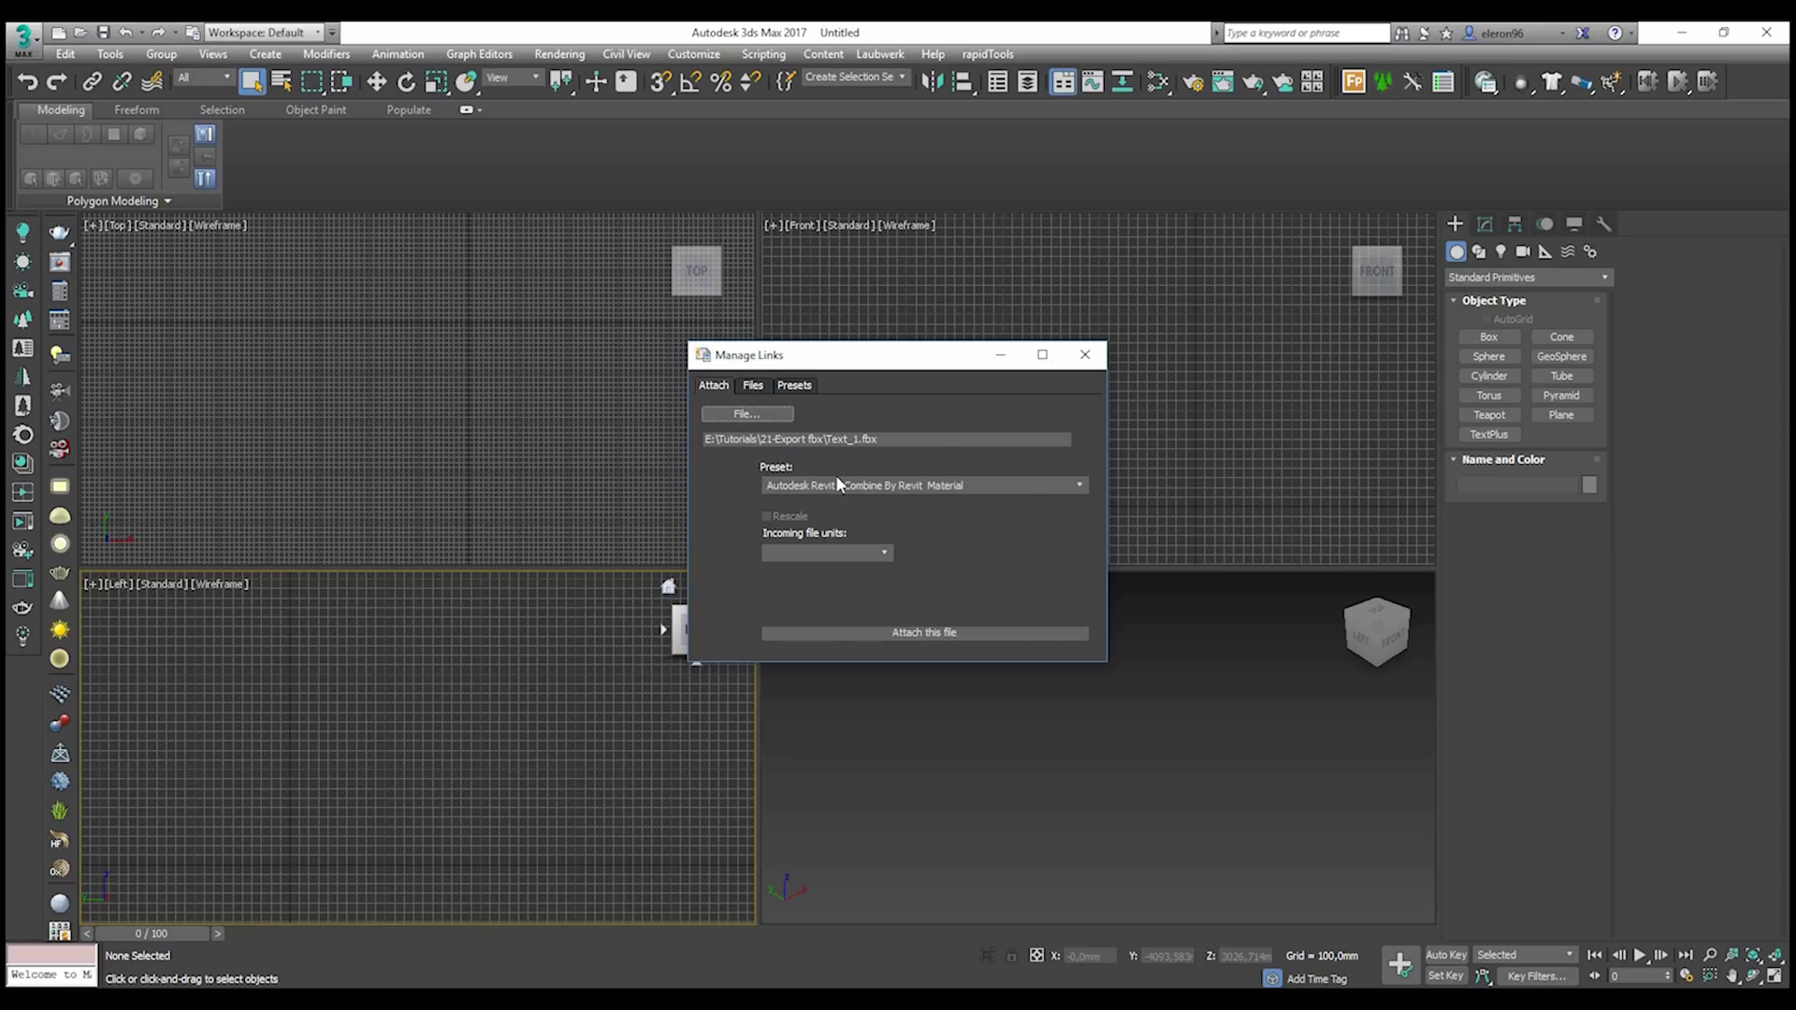
- Attach the FBX file with the Autodesk Revit - Combine By Revit Material preset, declining the daylight exposure change, and close the link manager
click(869, 487)
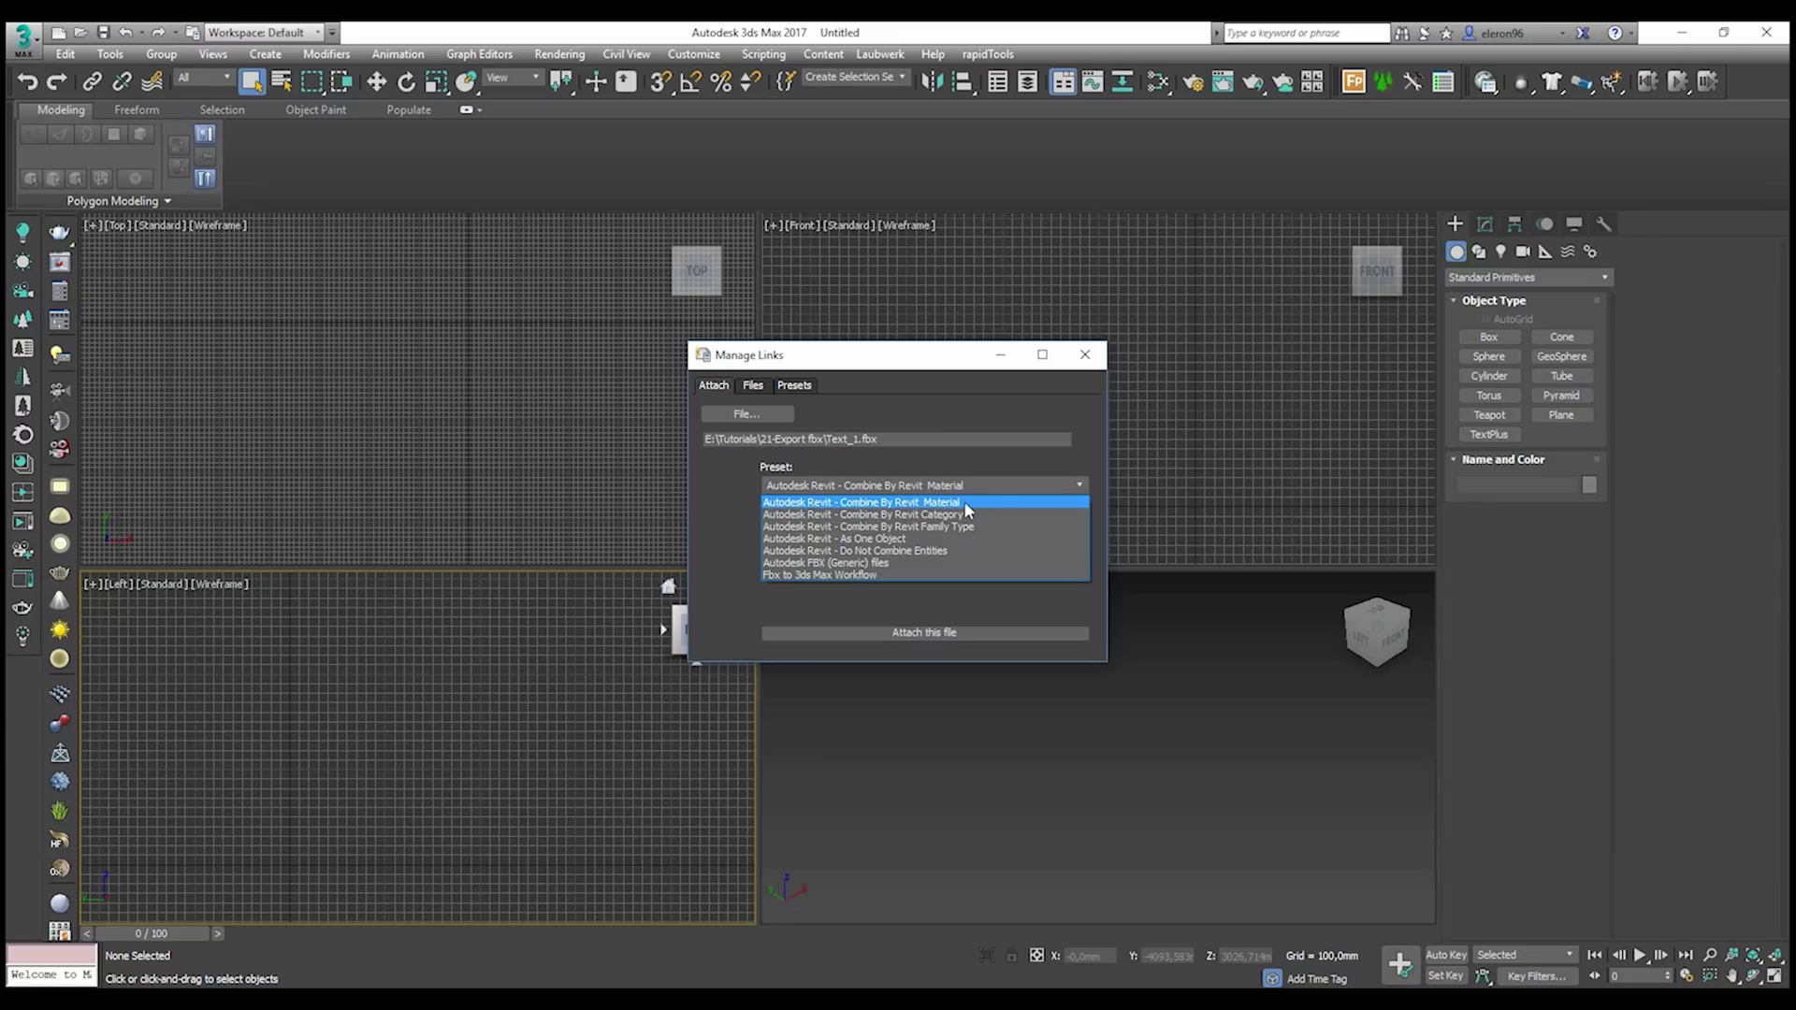
click(964, 502)
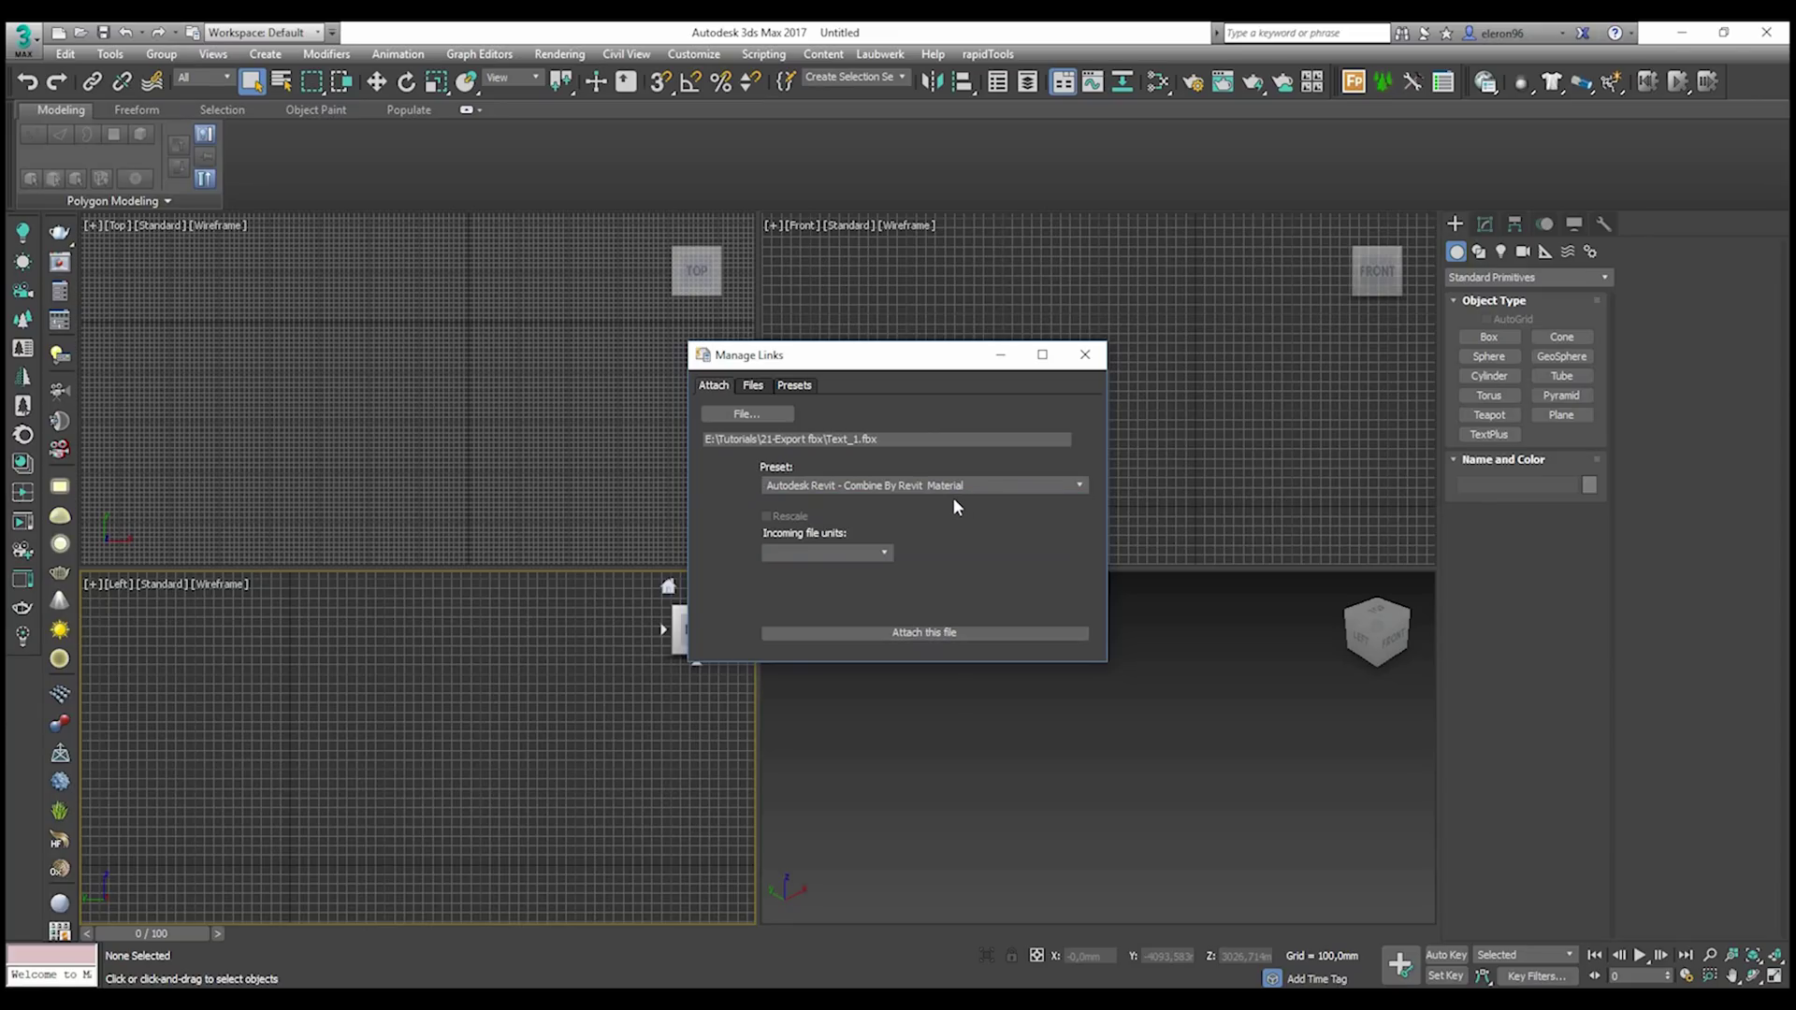
click(881, 554)
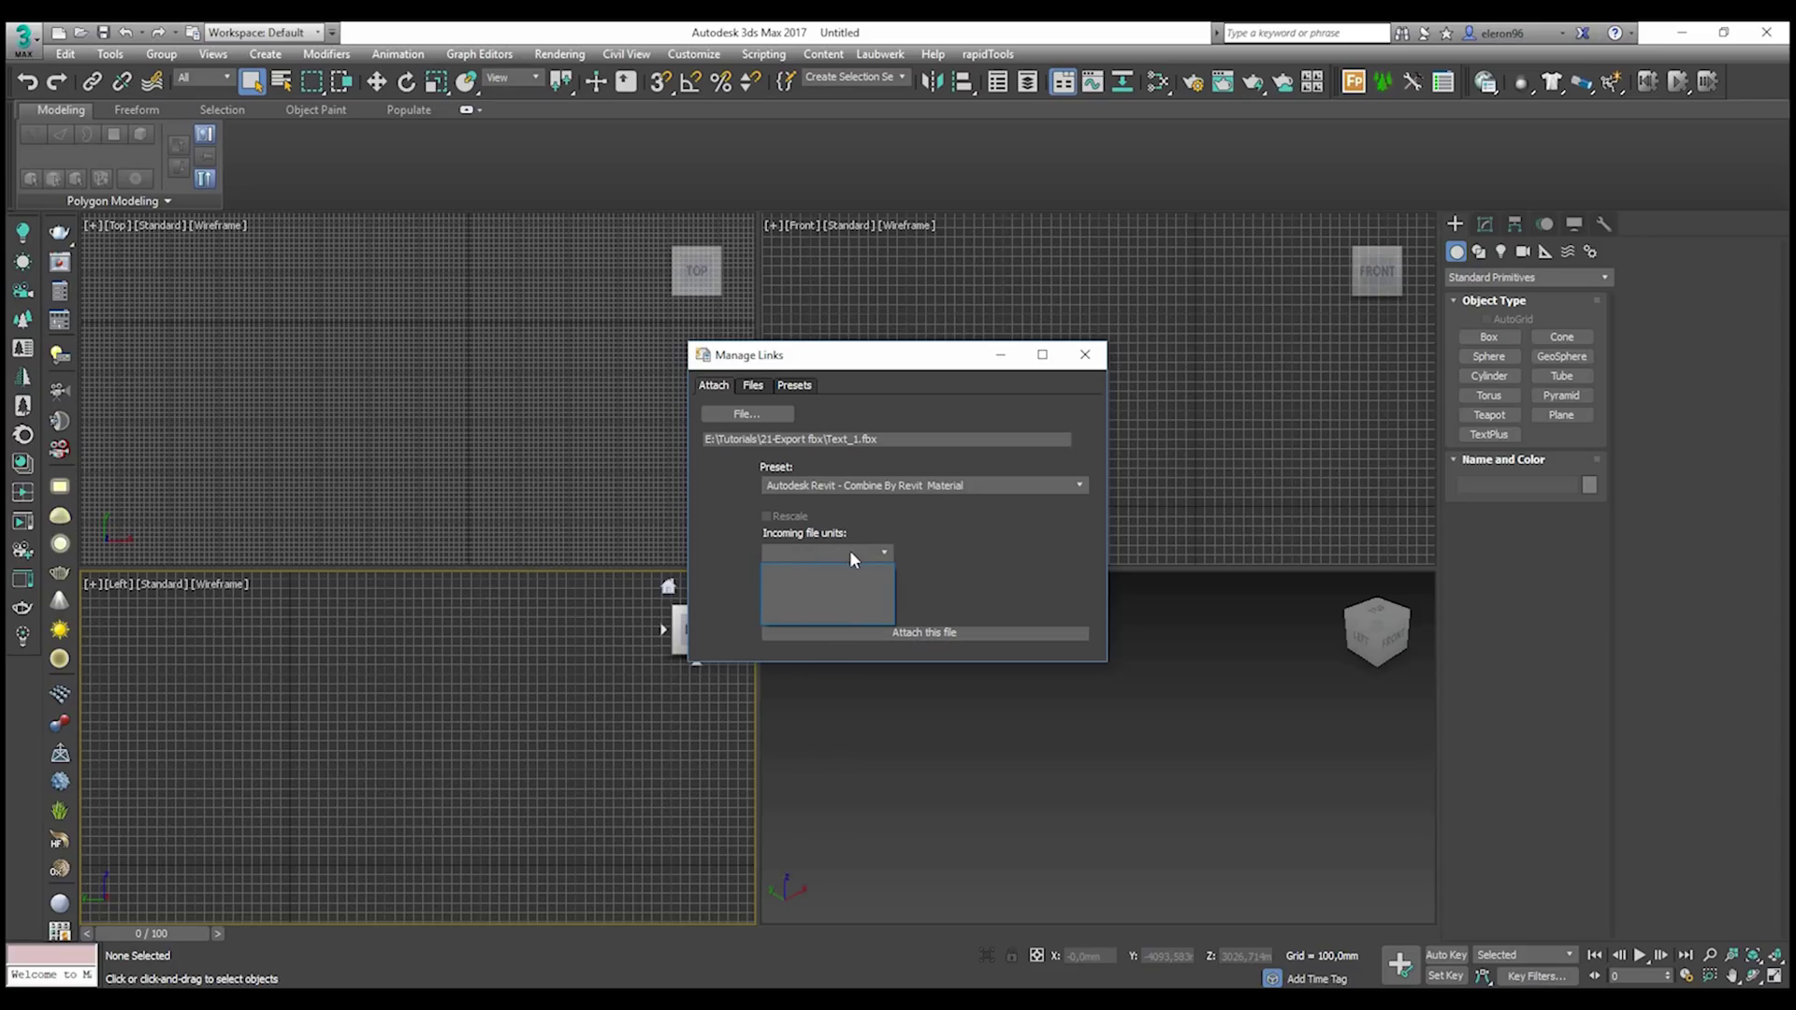
click(939, 533)
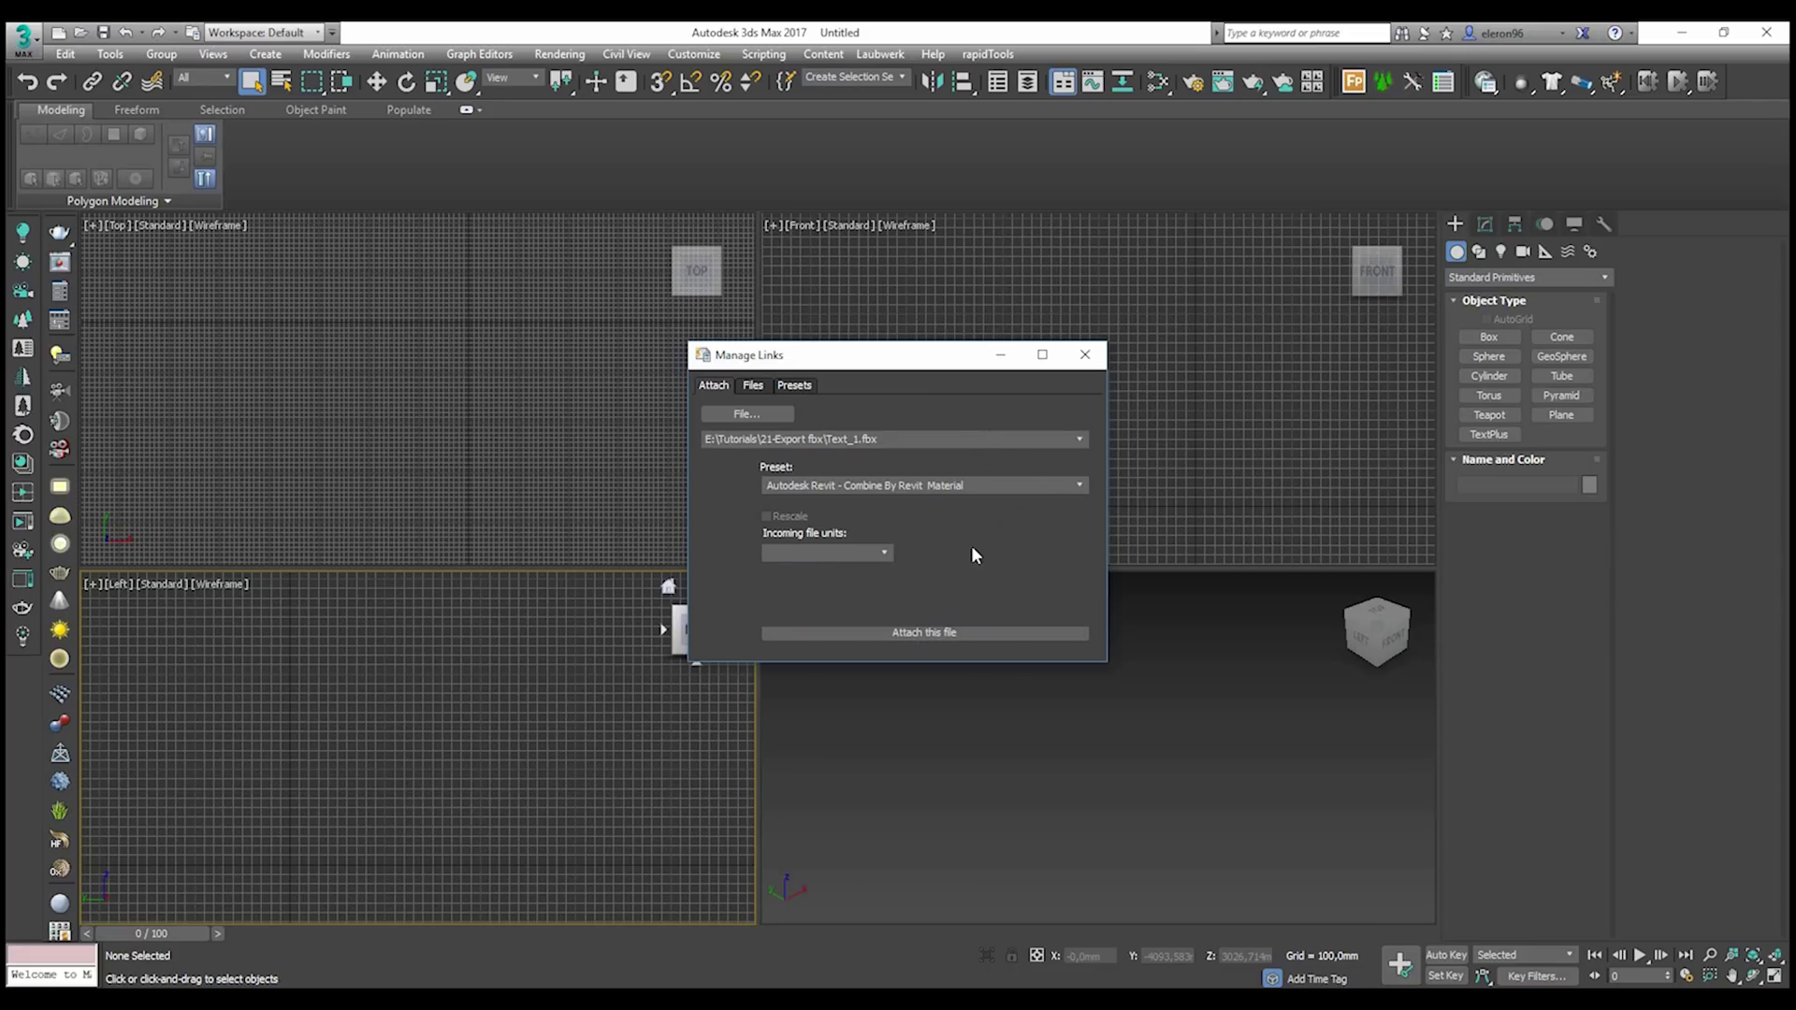
click(924, 632)
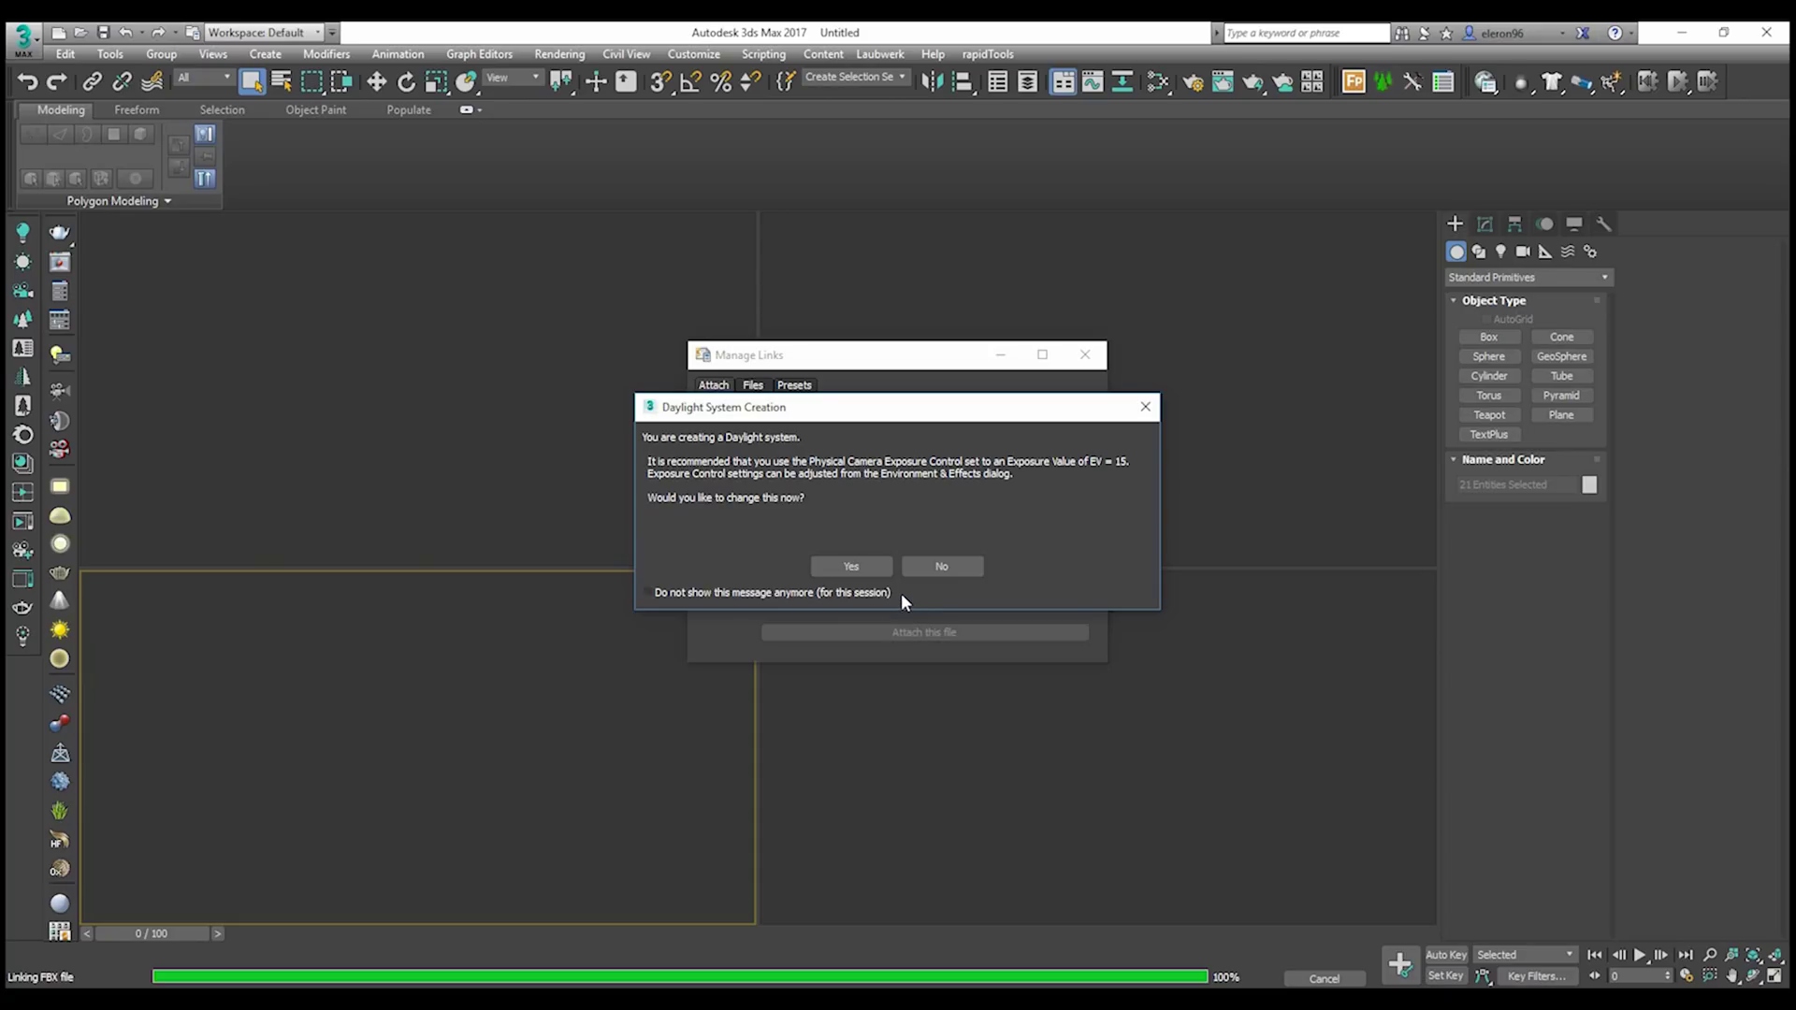
click(934, 561)
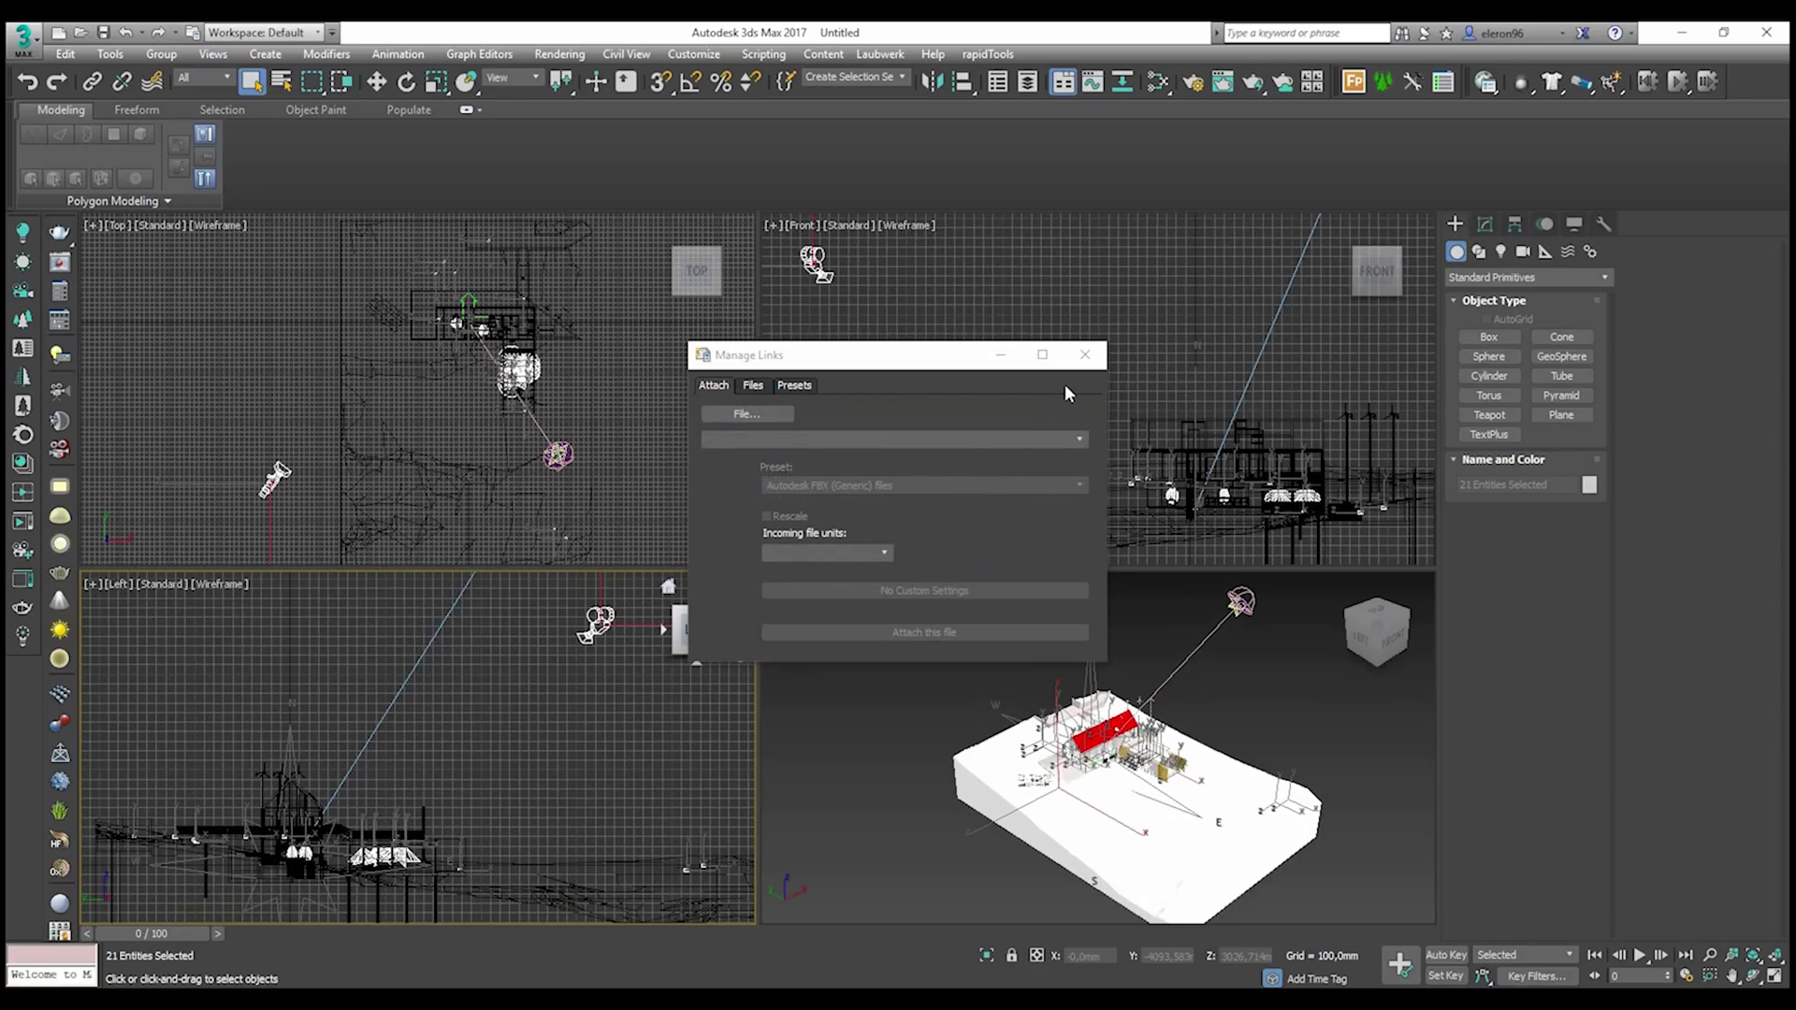
click(1085, 356)
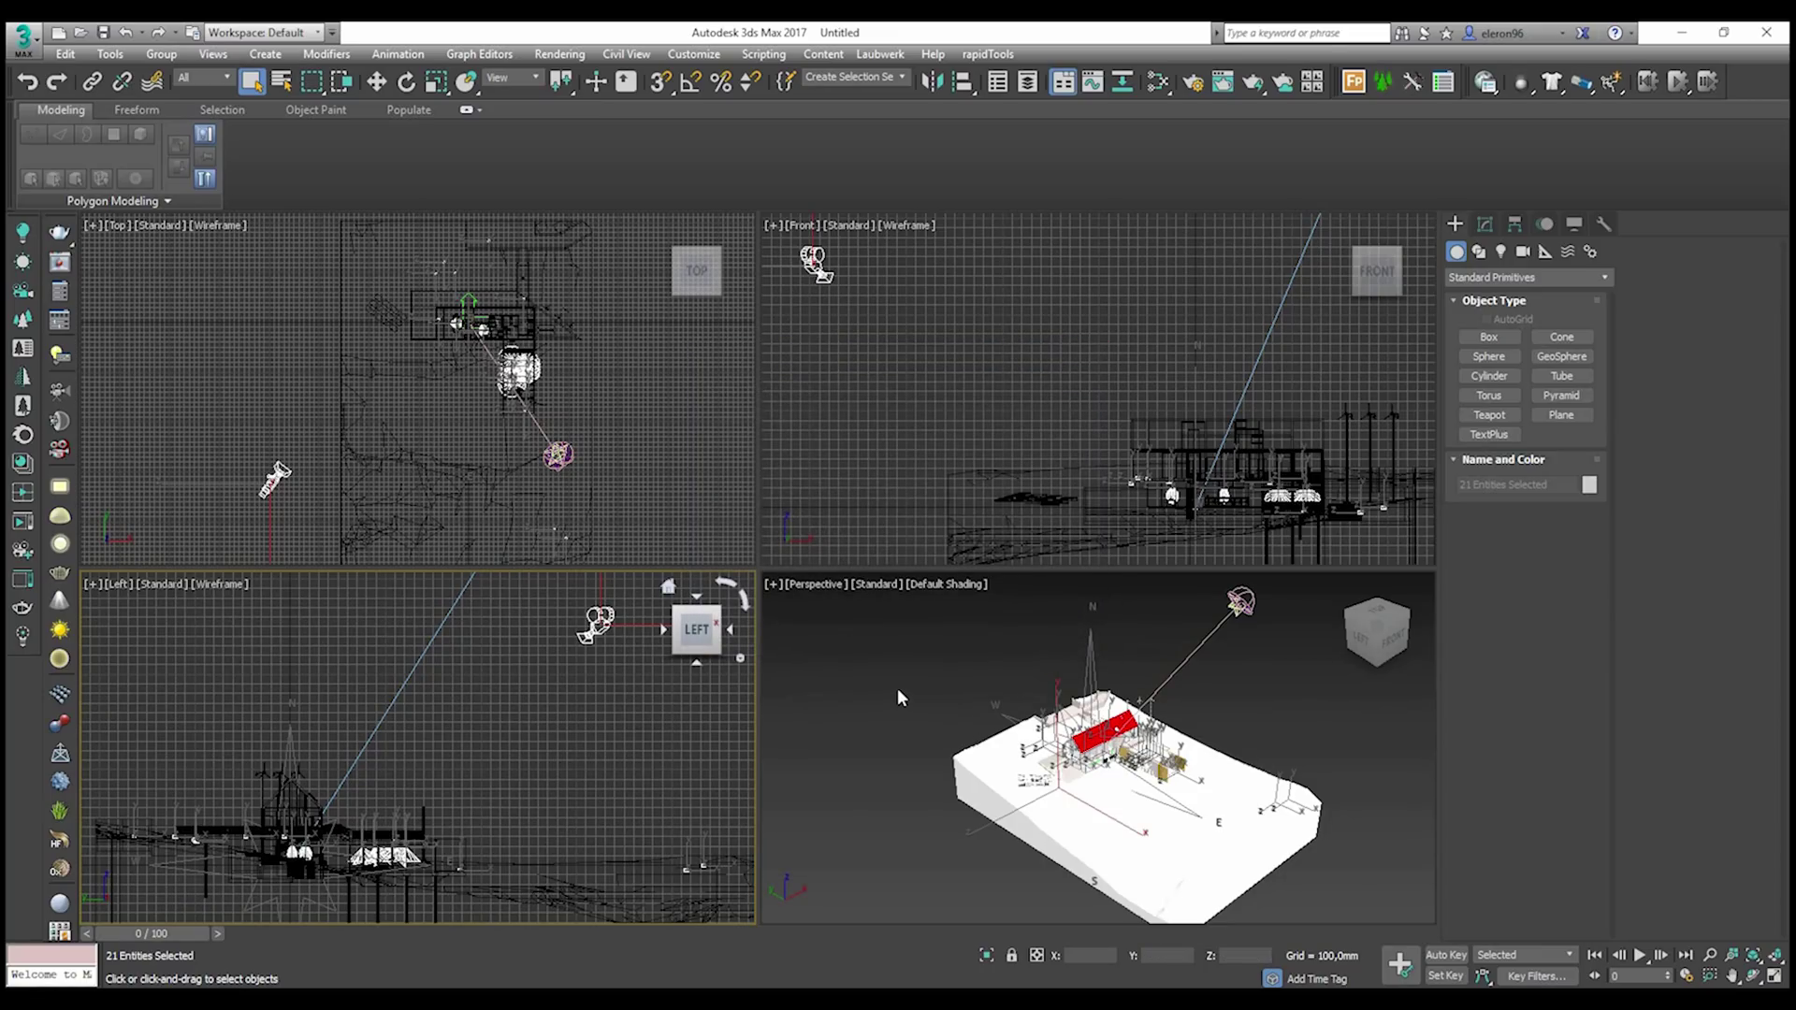
- Maximize the Perspective viewport and frame the linked house with its terrain from a lower angle
key(alt+w)
scroll(897, 688, up, 5)
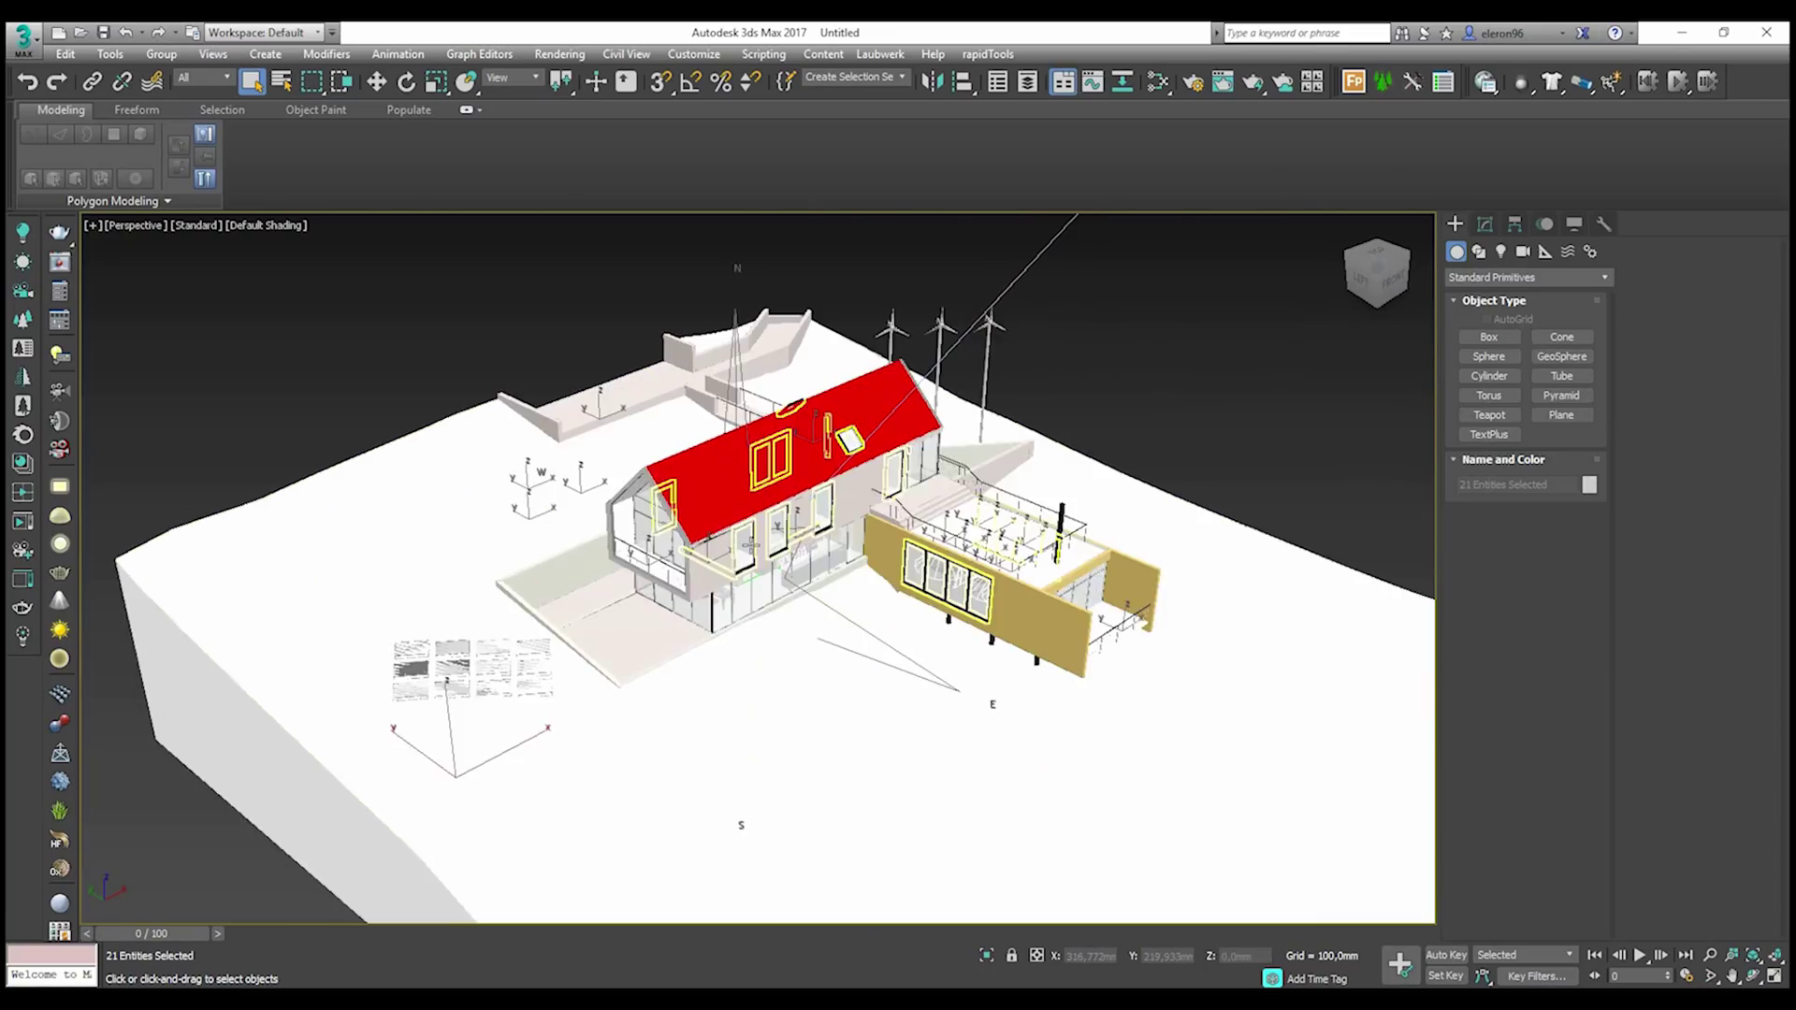
scroll(749, 544, up, 2)
scroll(783, 549, down, 8)
alt+middle_drag(783, 548, 798, 483)
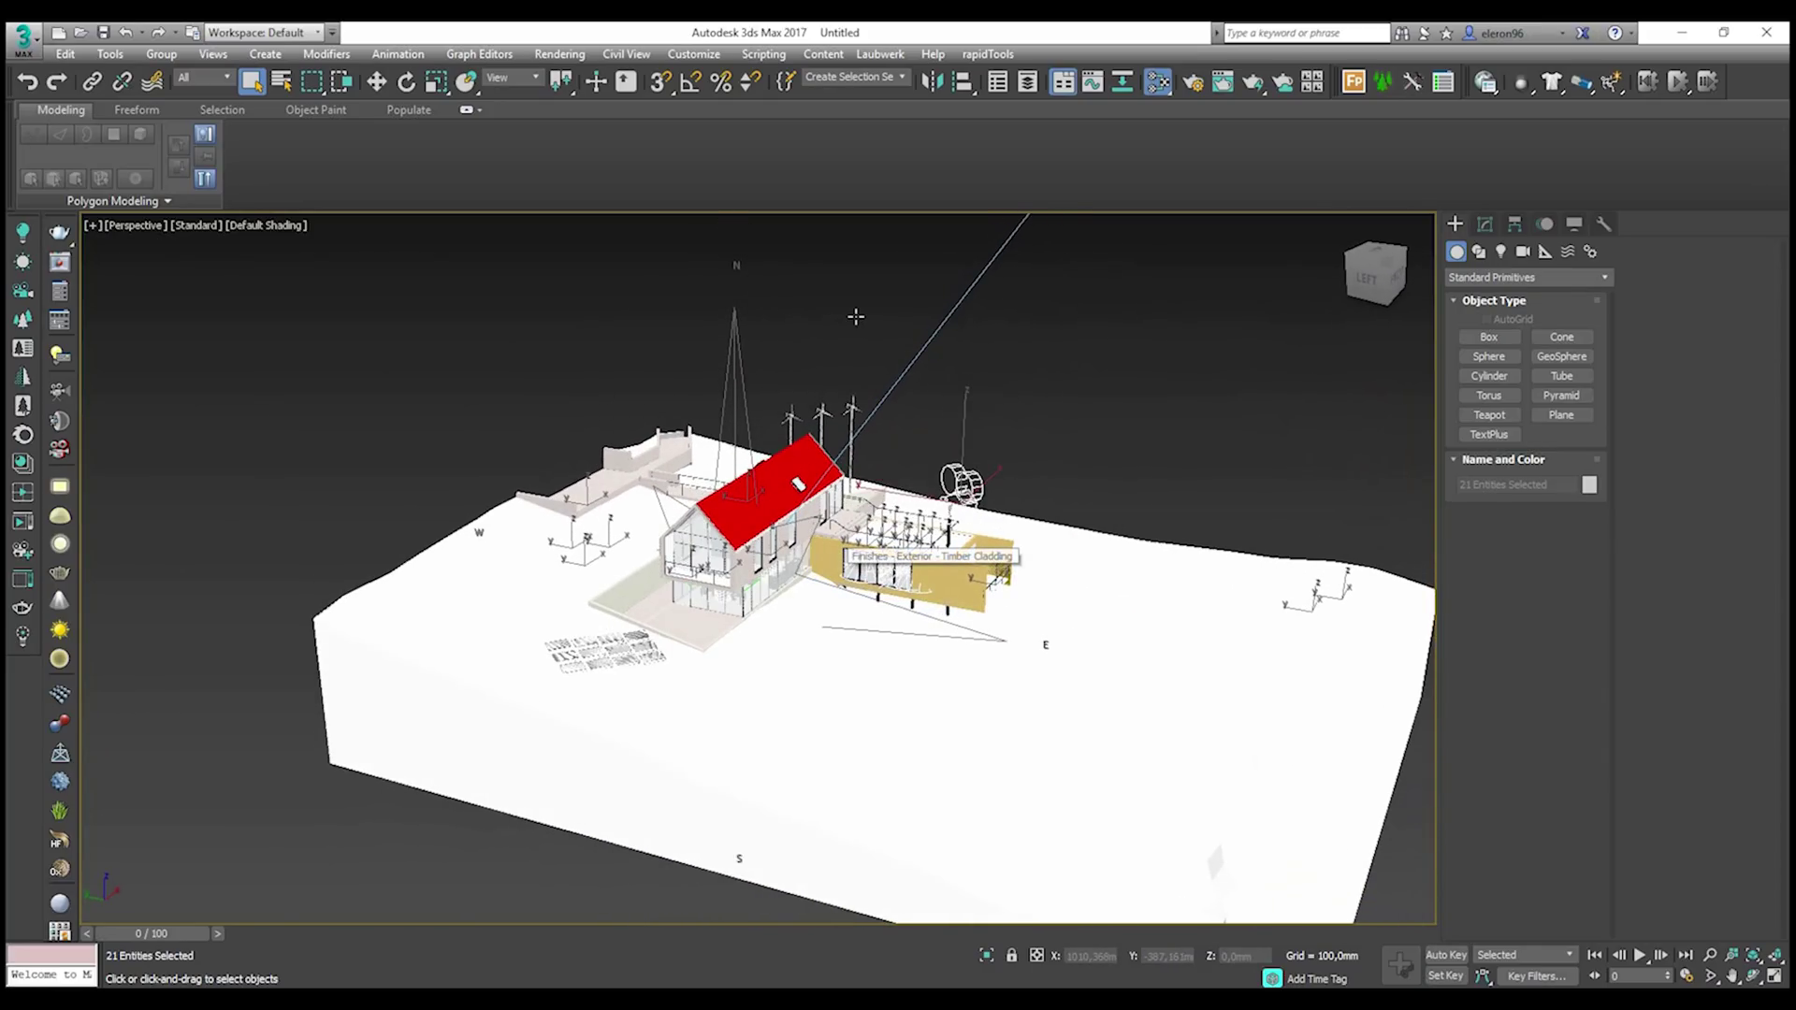
- Open the Slate Material Editor and sample the terrain's material from the viewport to show its map nodes
key(m)
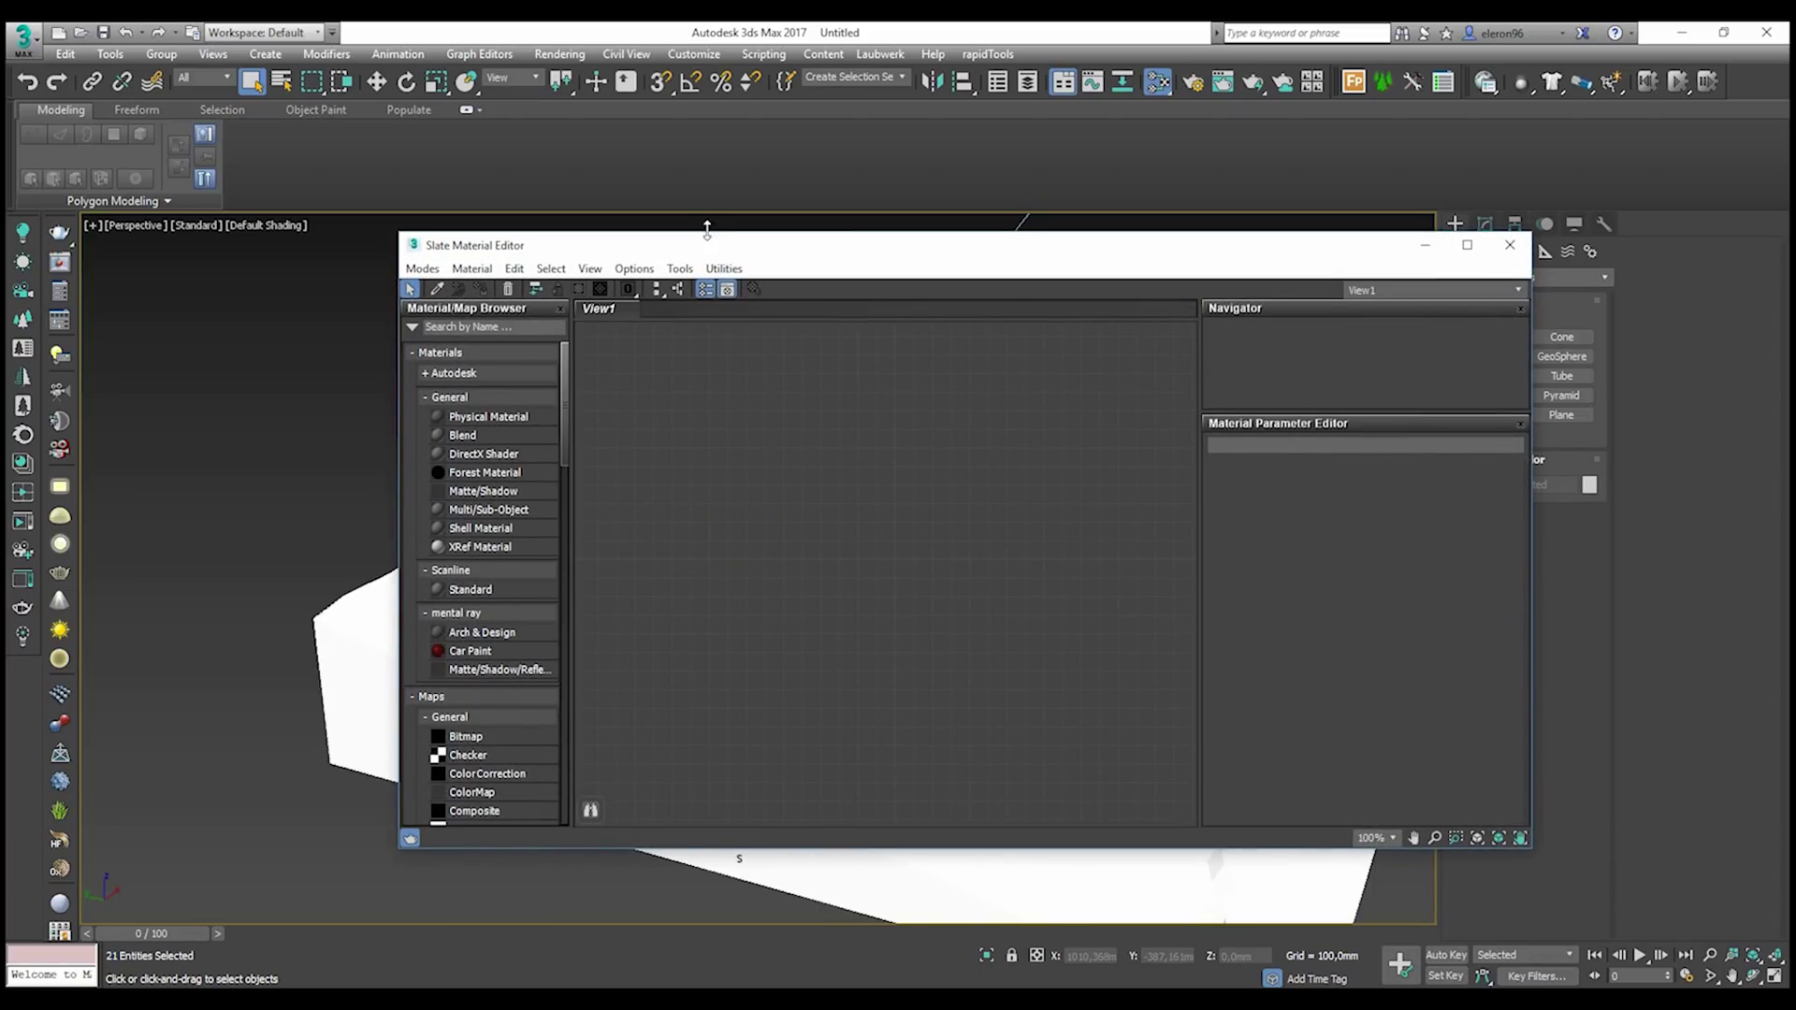
drag(449, 245, 827, 210)
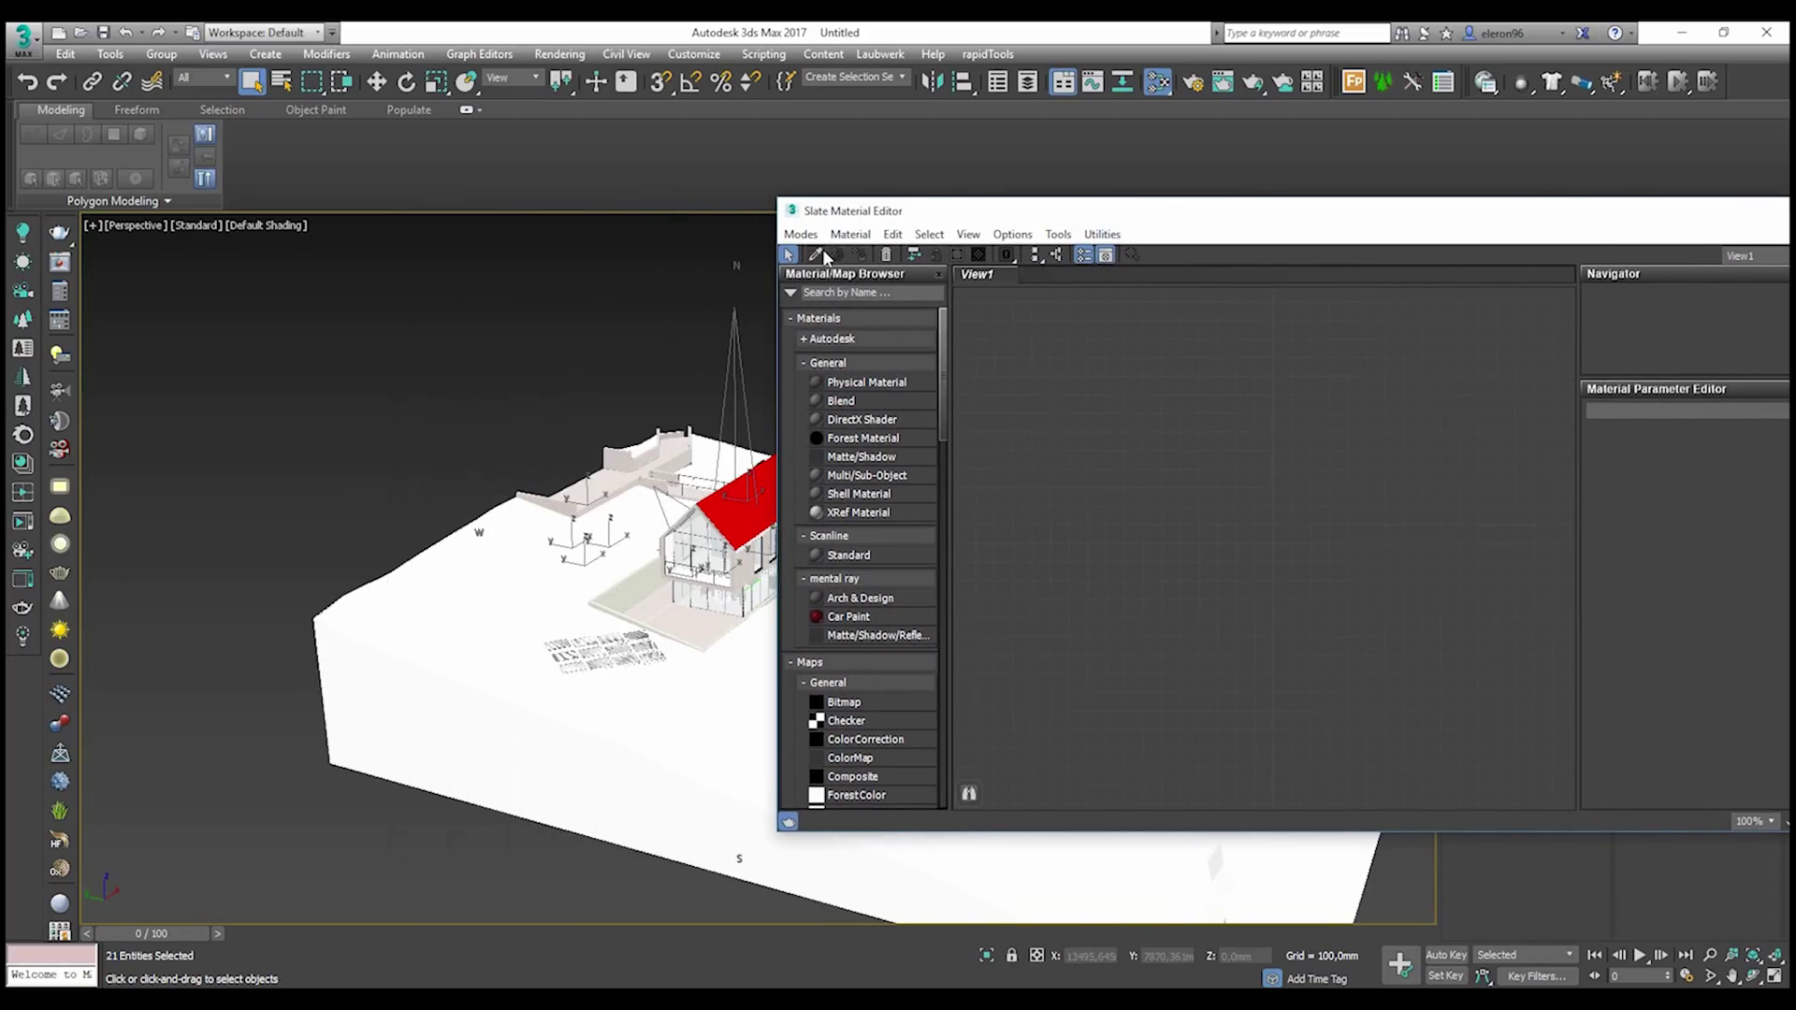
click(376, 82)
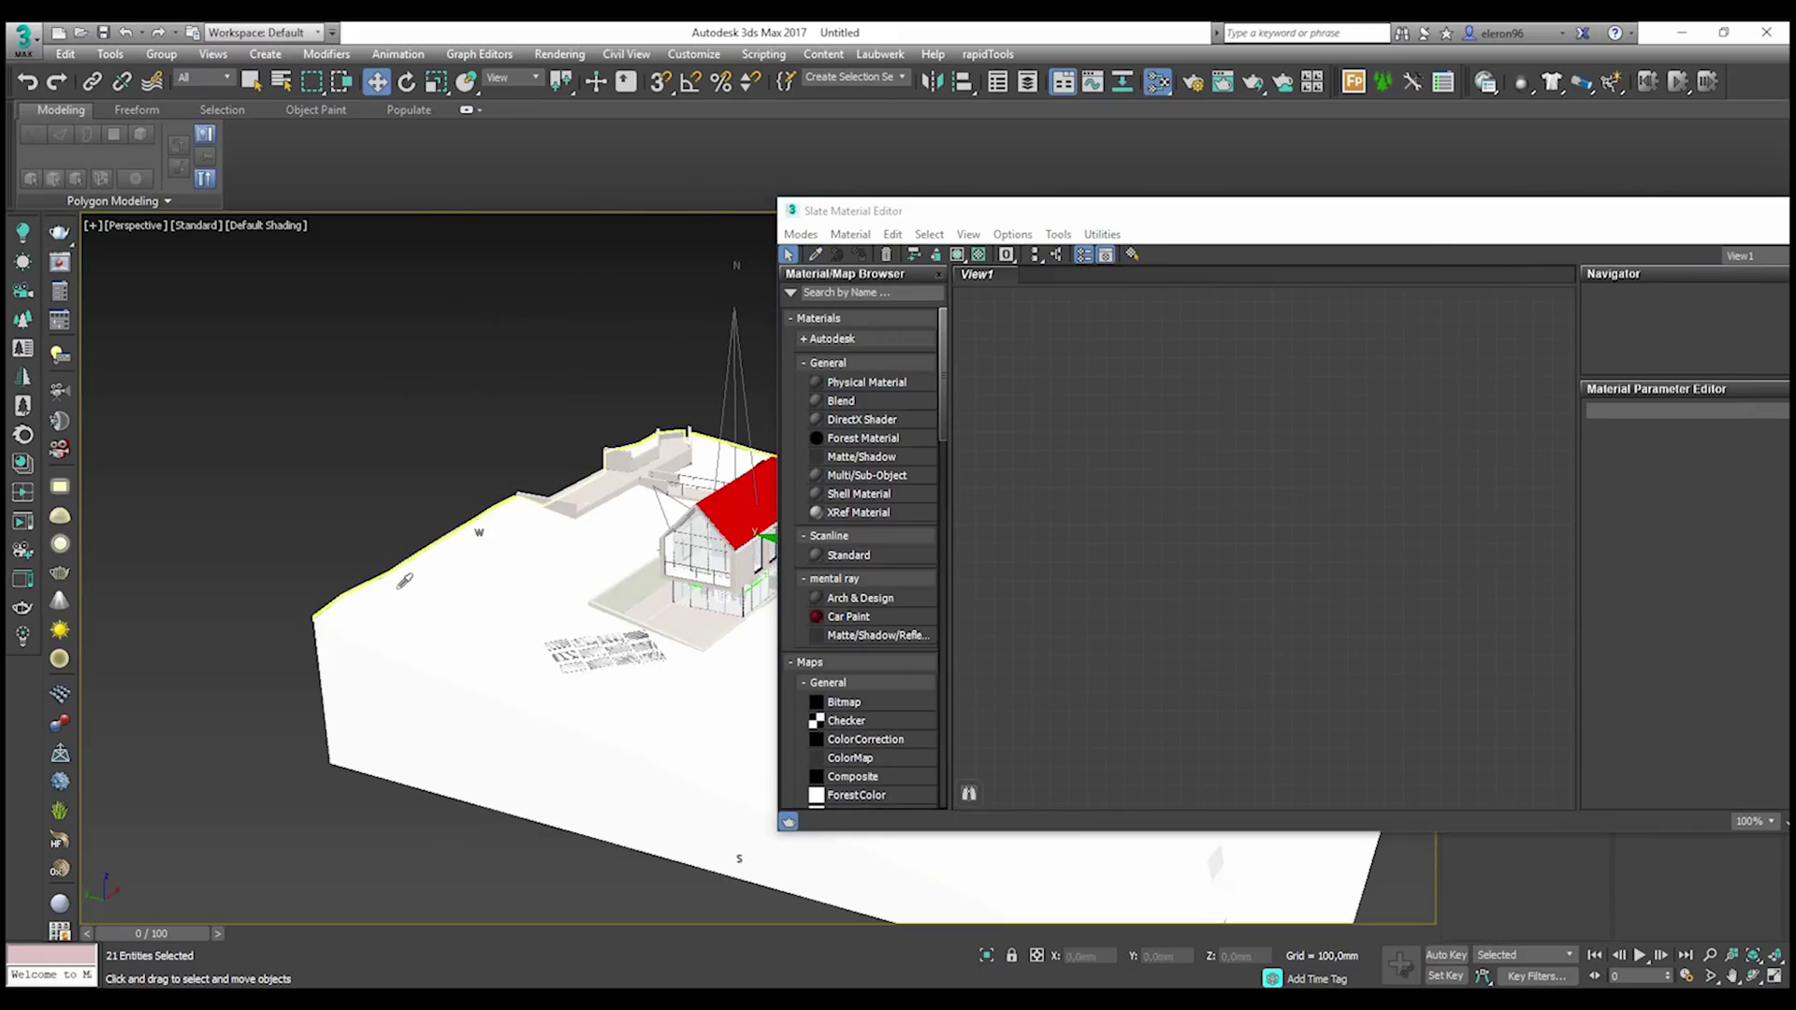
click(399, 586)
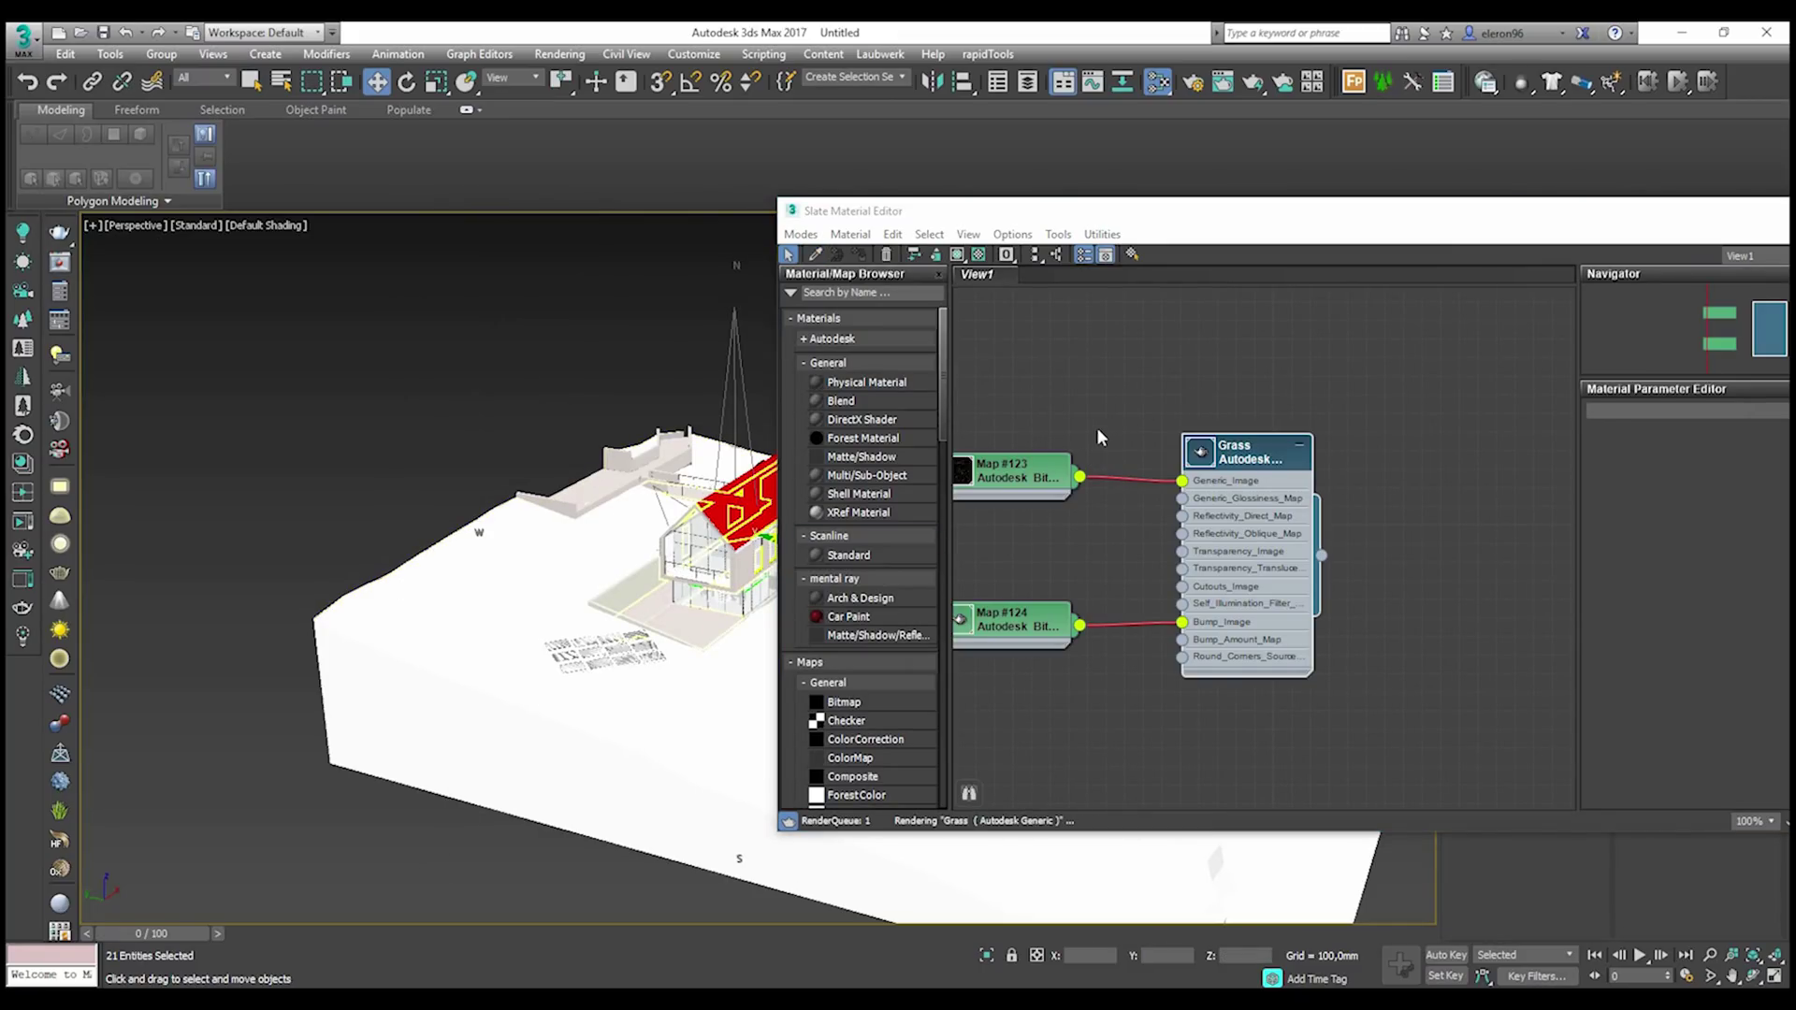
middle_drag(1096, 428, 1216, 439)
scroll(1144, 439, up, 3)
scroll(1144, 440, up, 1)
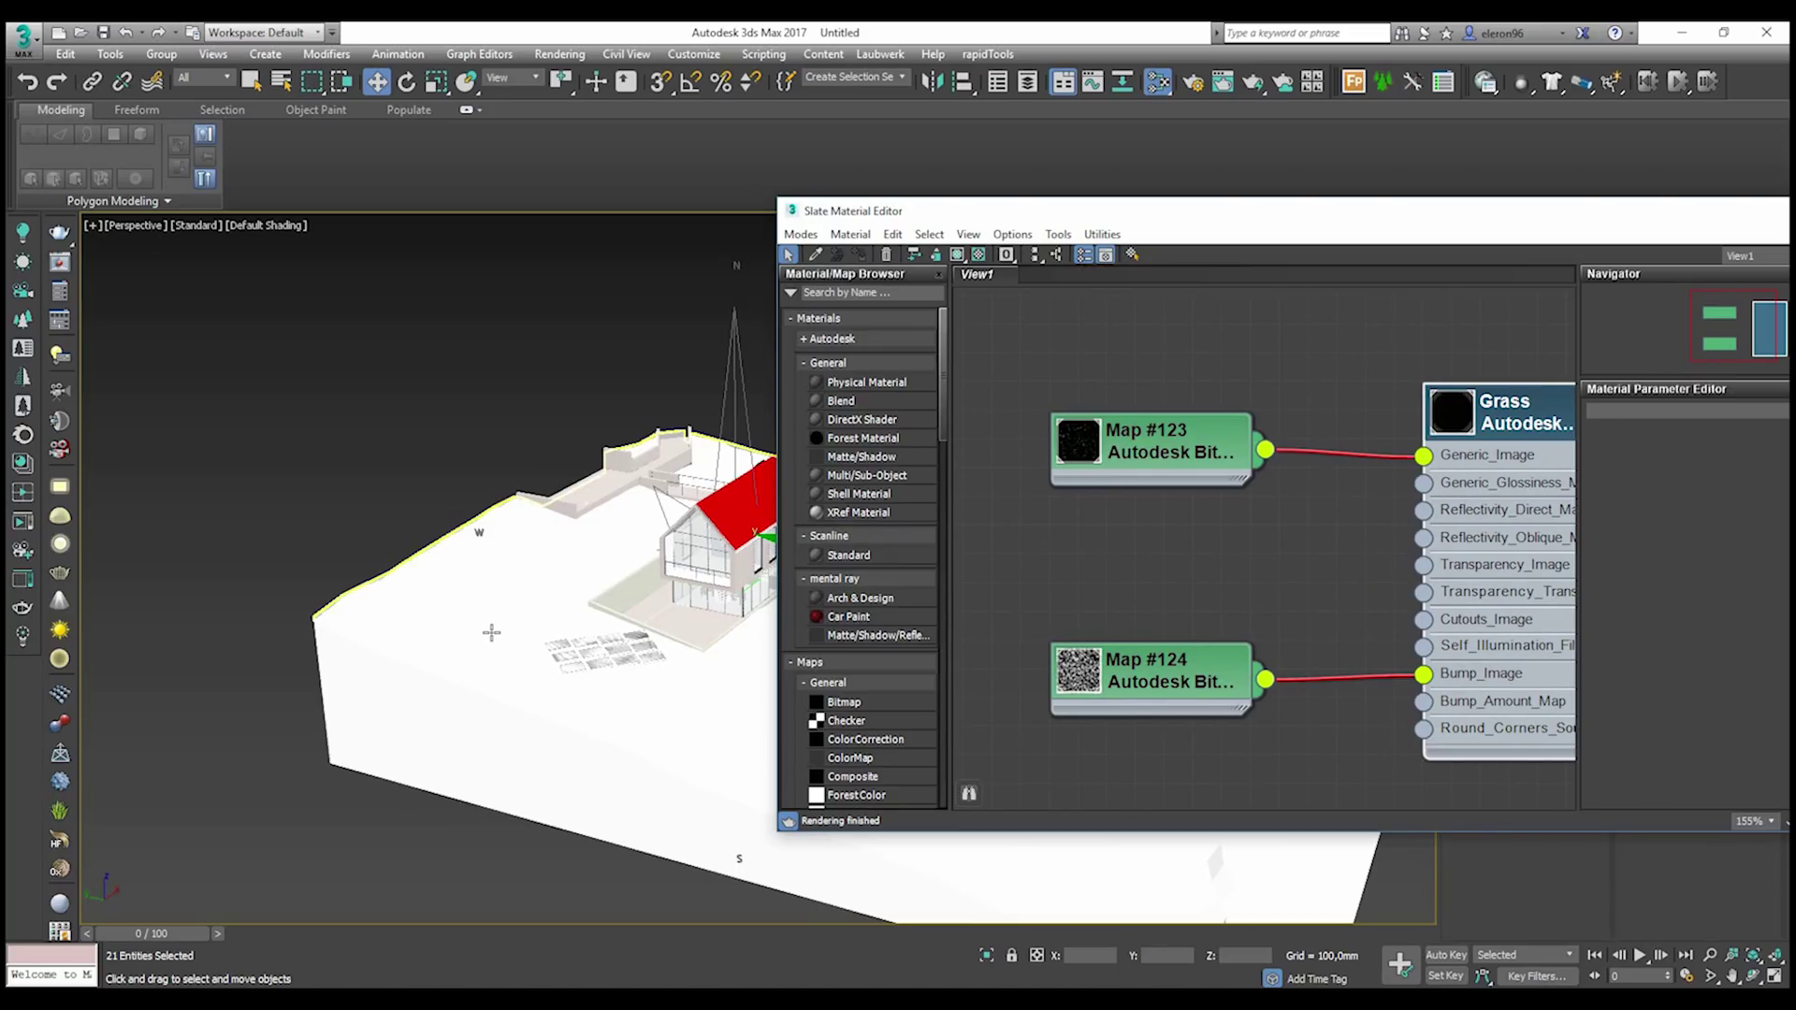
- Convert all scene materials, maps and lights with the Corona Converter, acknowledging the Autodesk materials warning and closing the converter
drag(1153, 212, 793, 206)
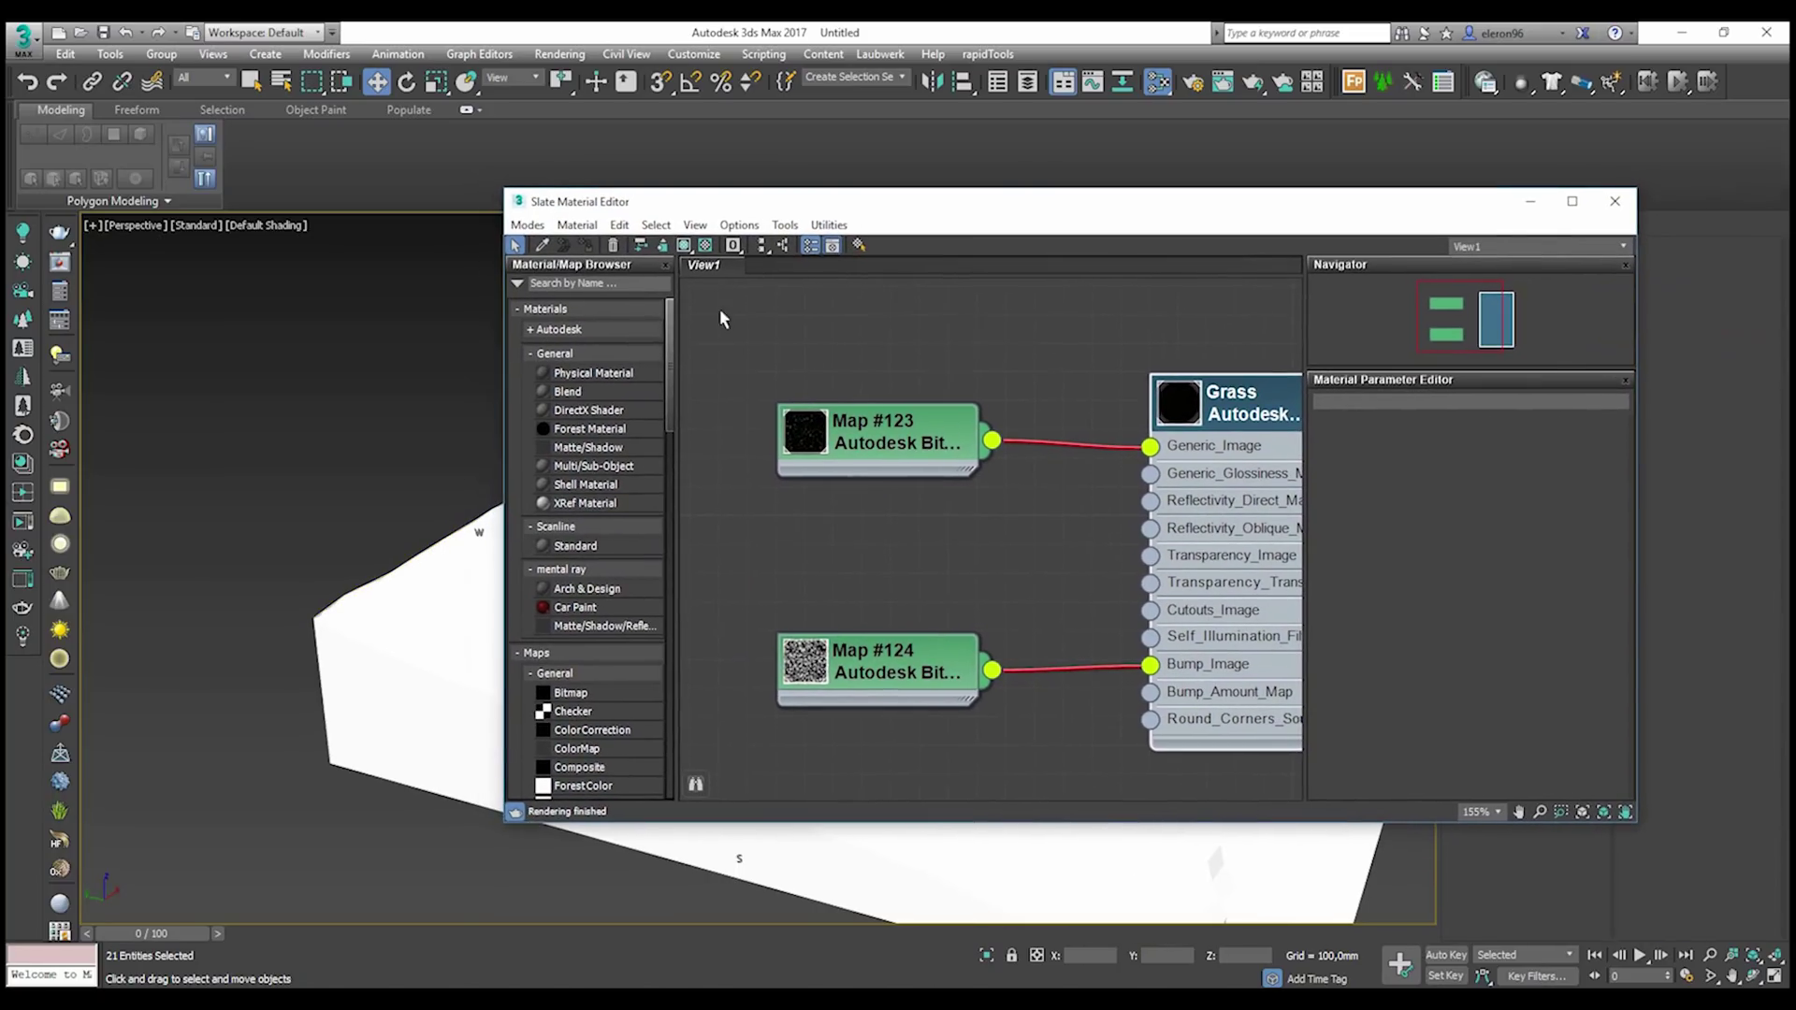
click(23, 435)
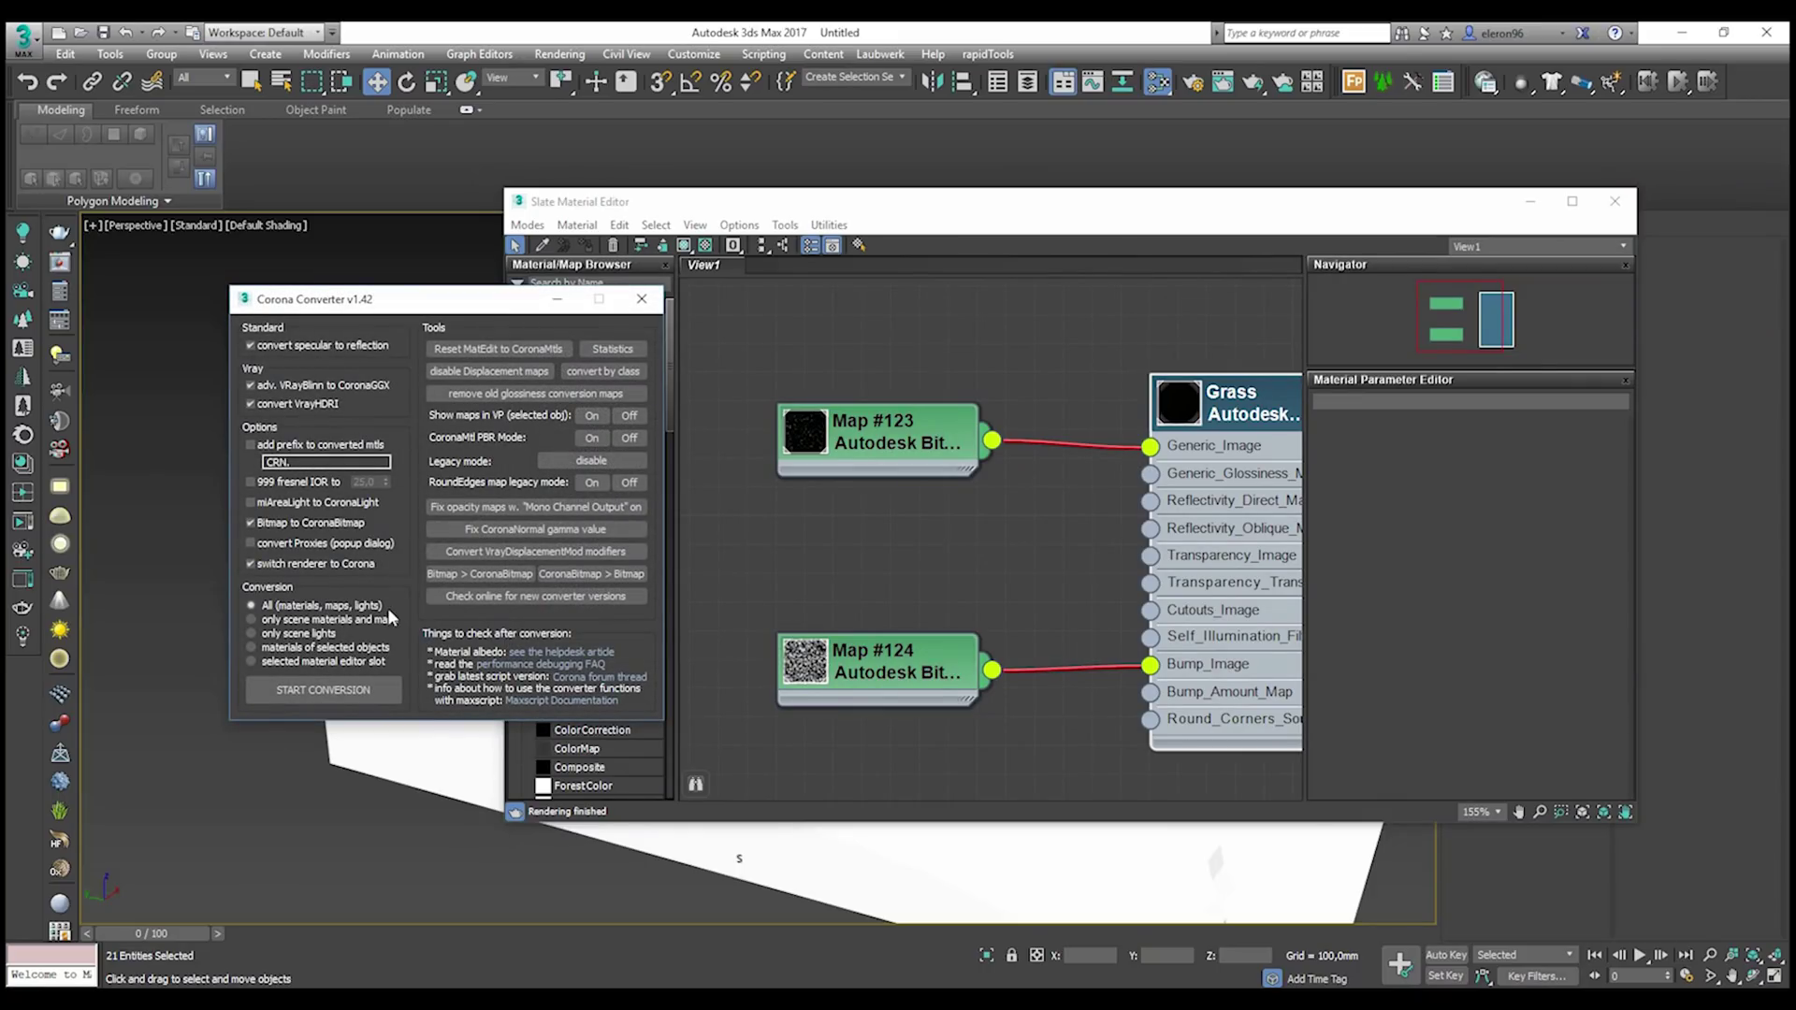
click(345, 687)
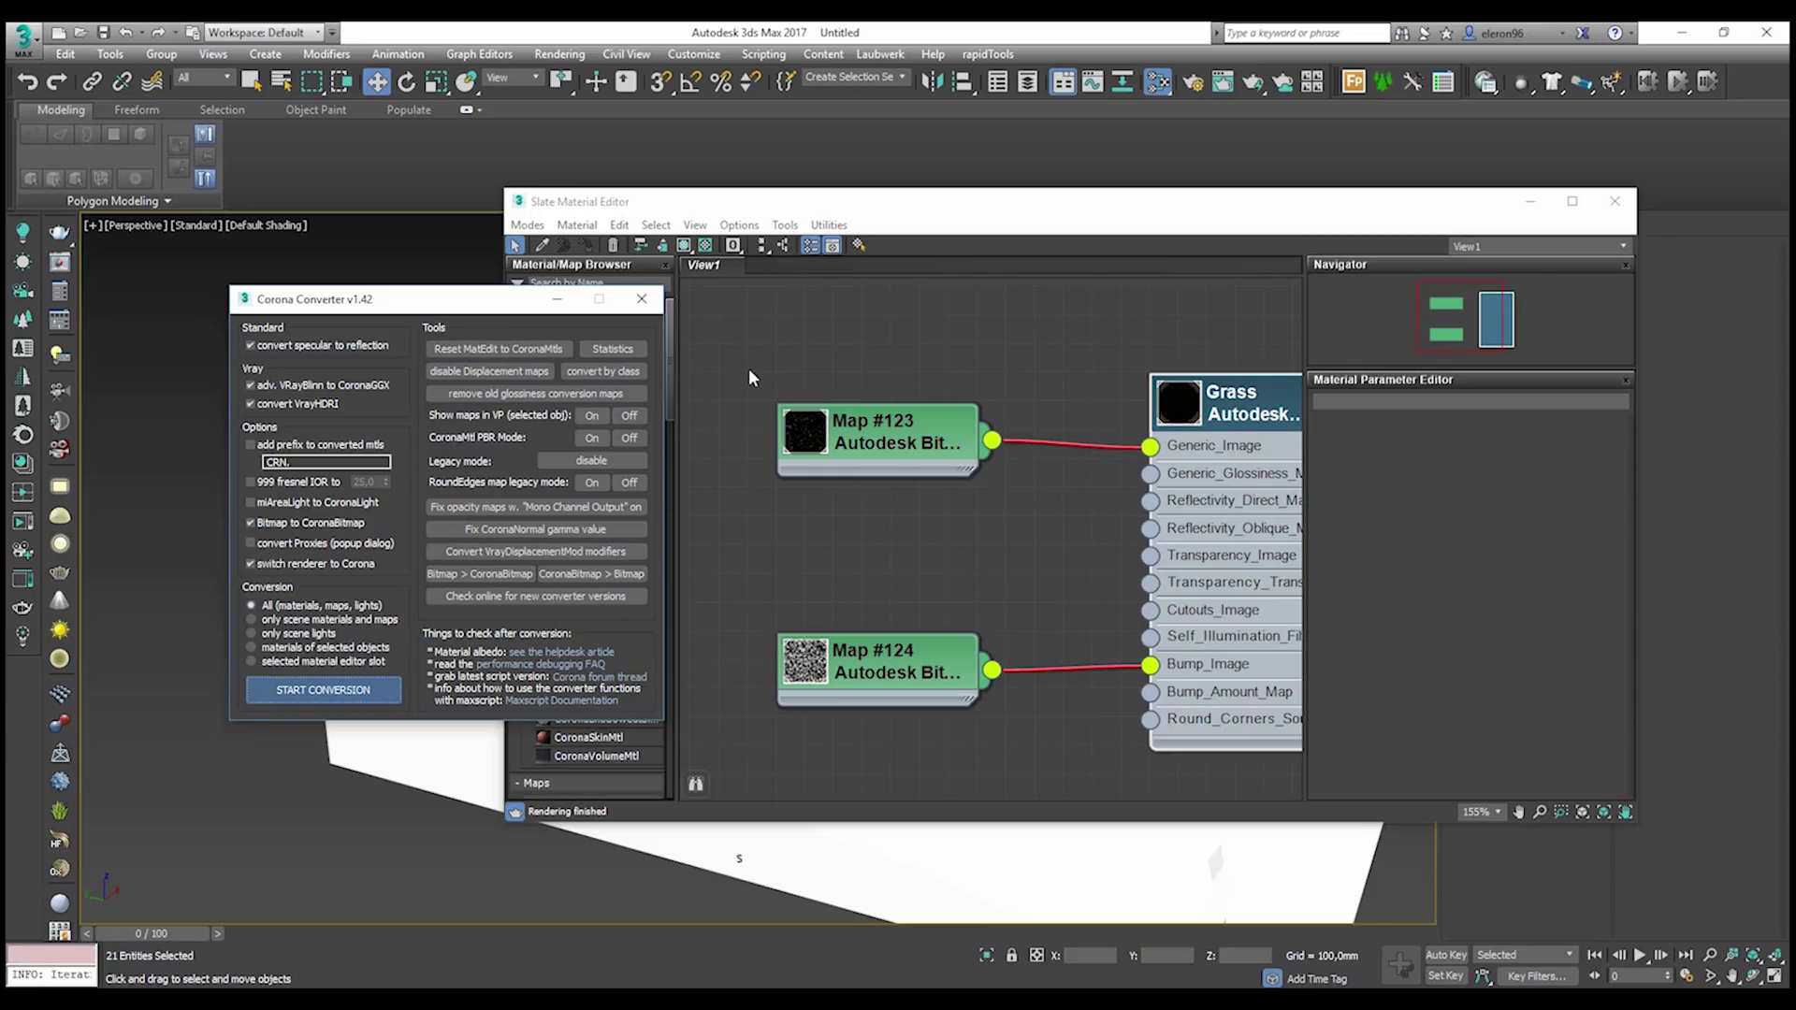
click(1040, 596)
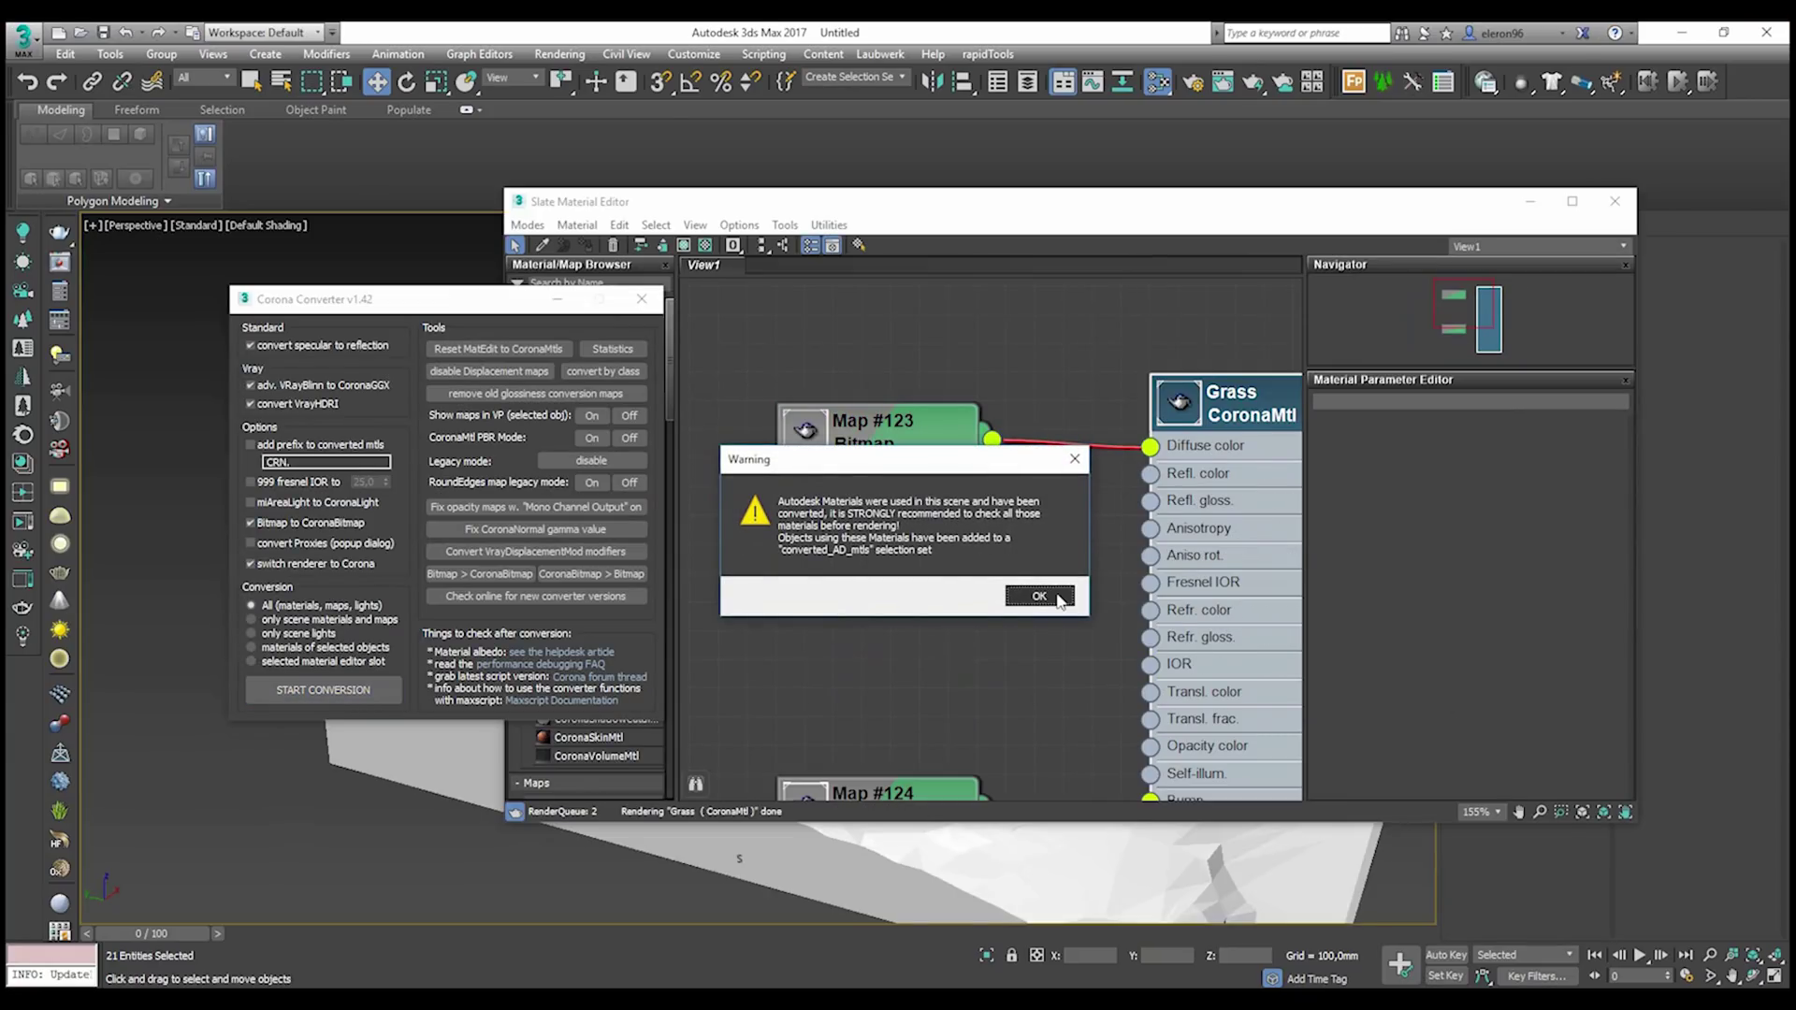
click(642, 298)
- Inspect the diffuse bitmap parameters of the converted Grass material and sample the terrain's material again
scroll(820, 404, down, 1)
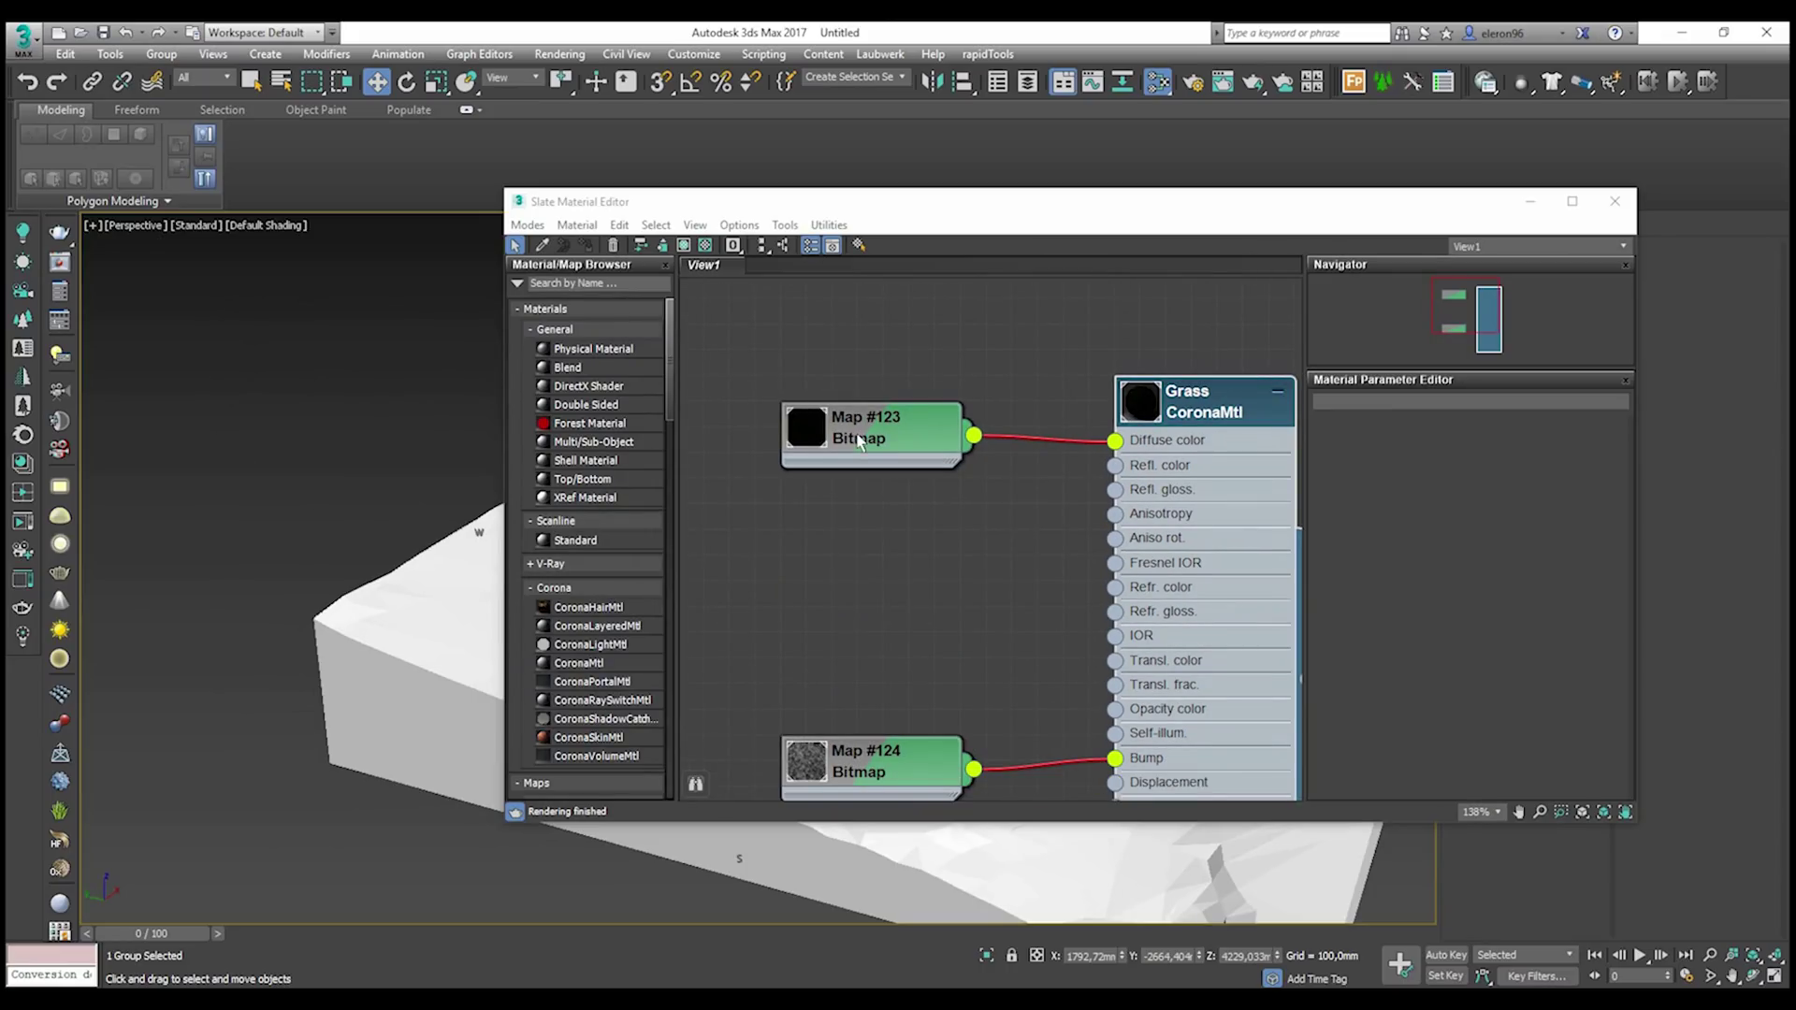
double_click(862, 444)
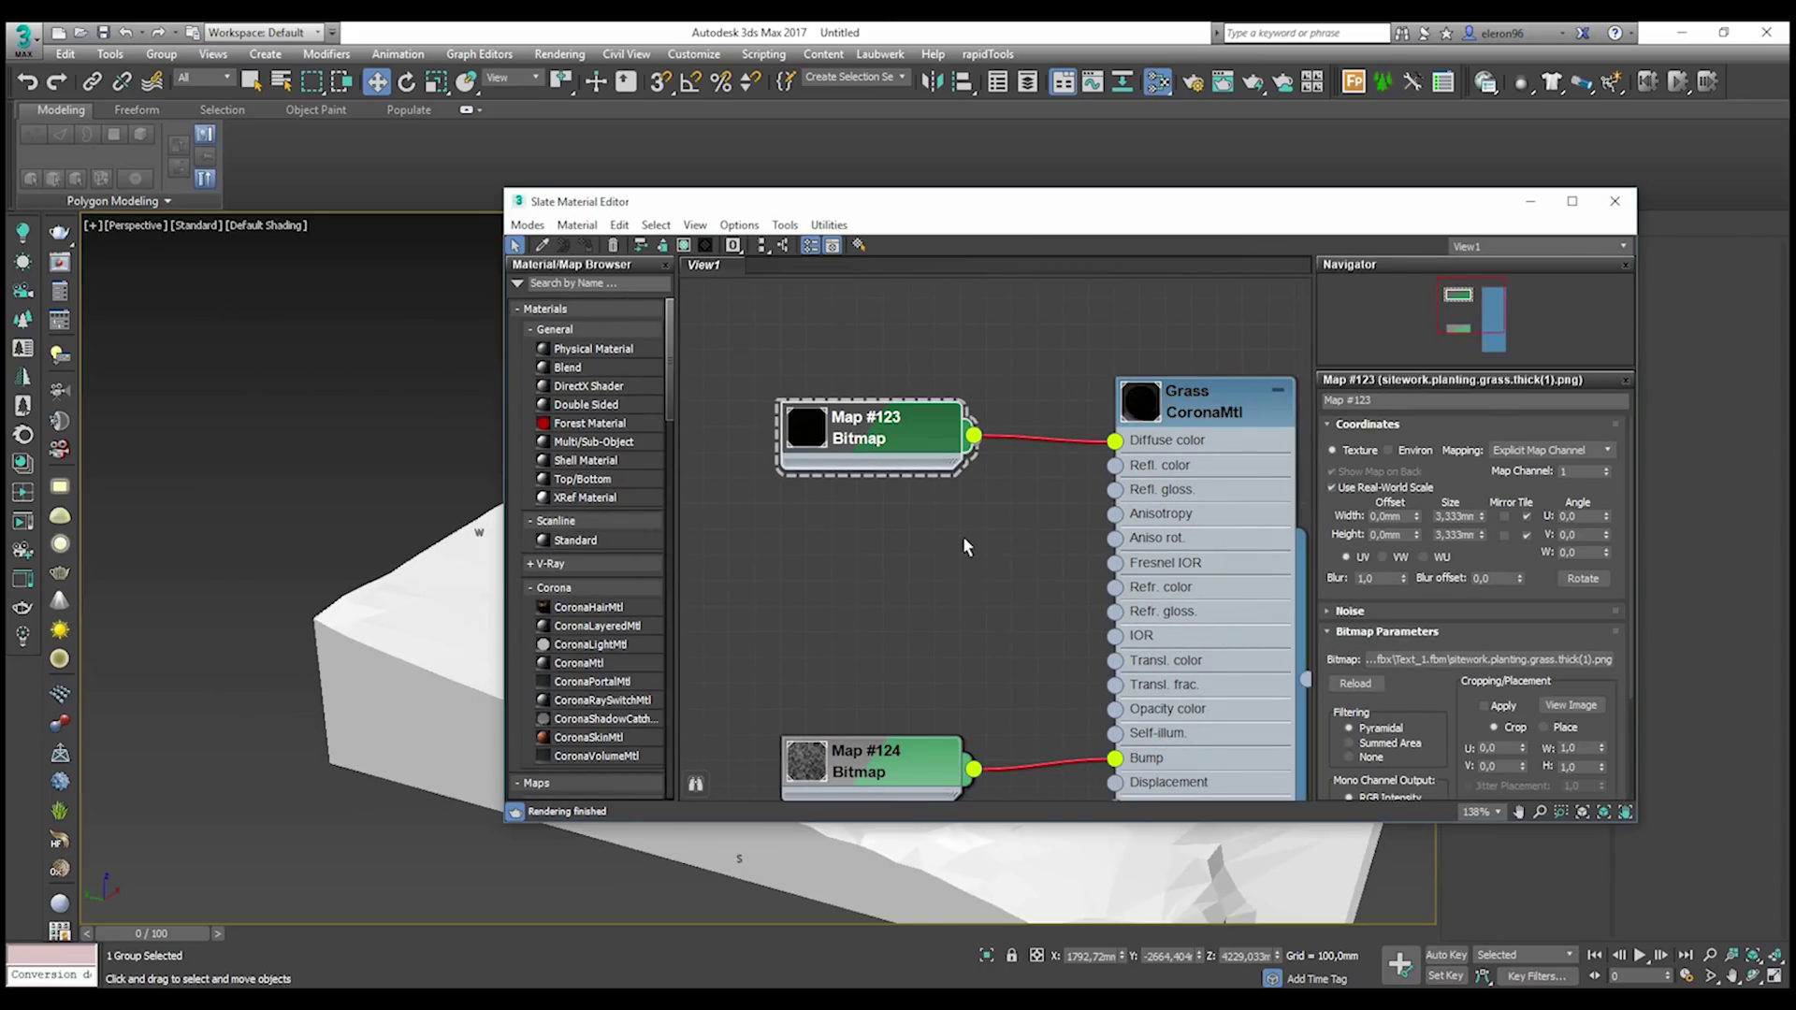
click(542, 245)
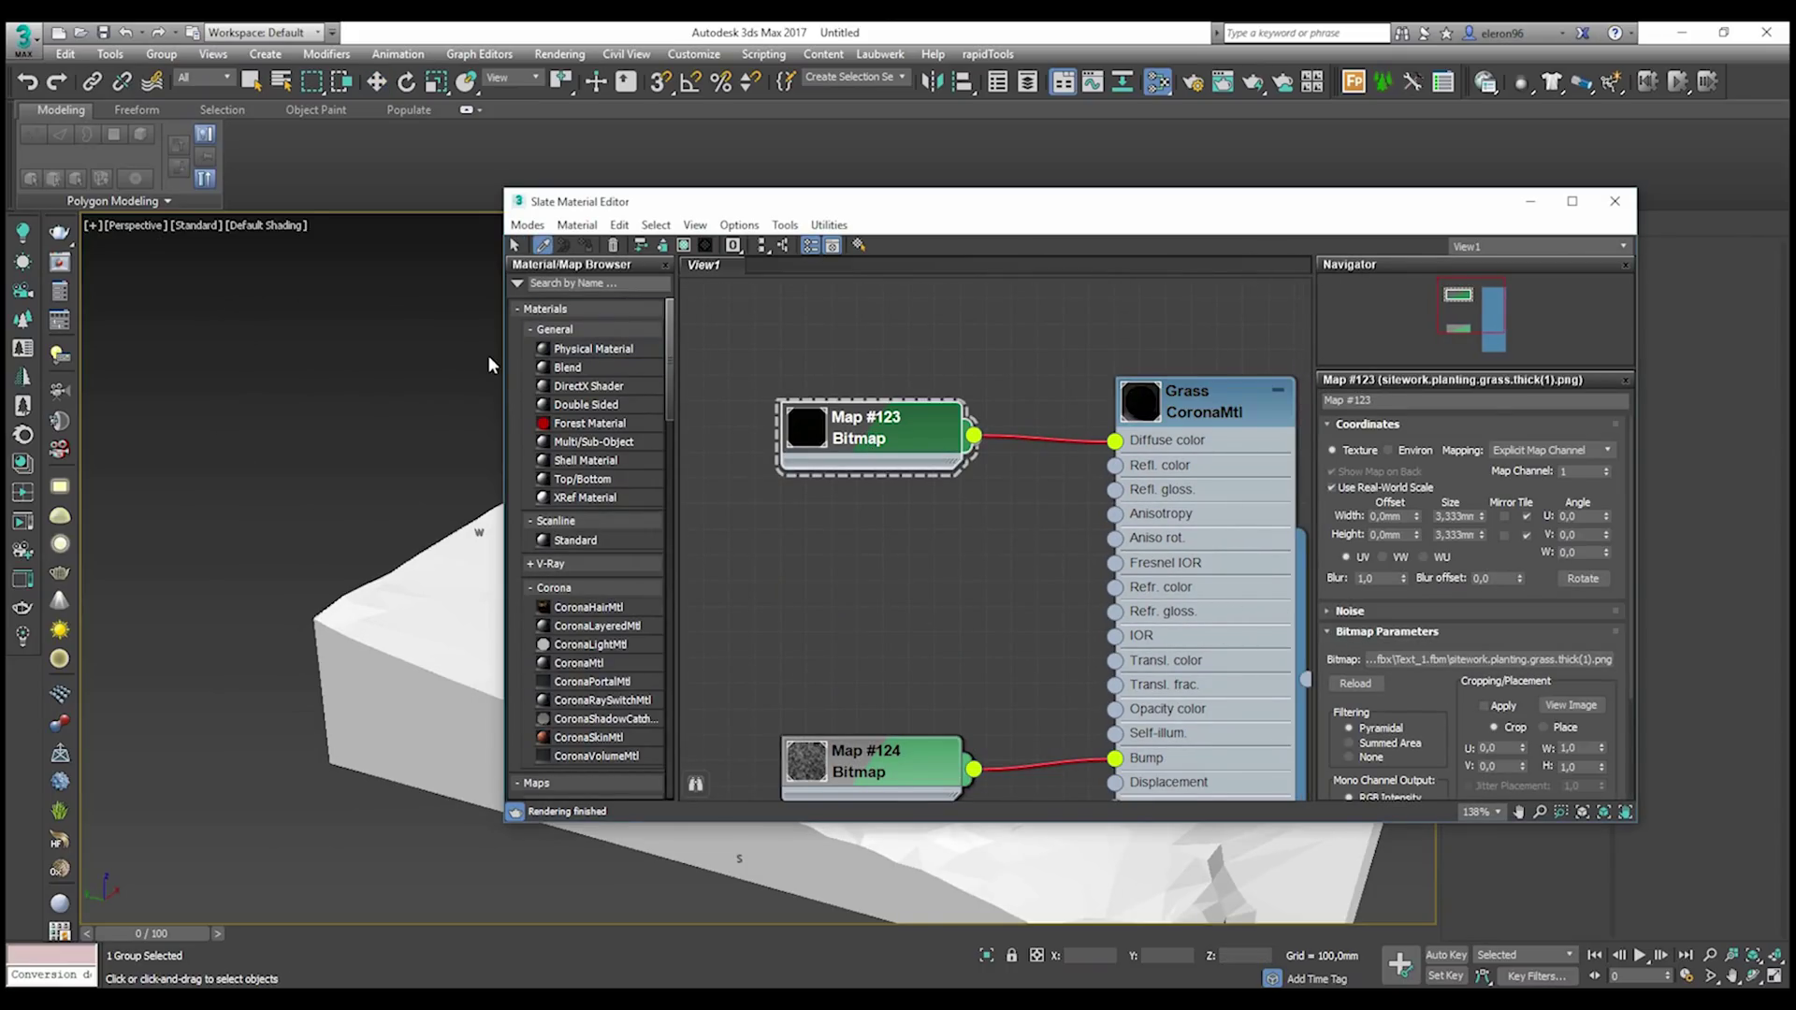
click(402, 574)
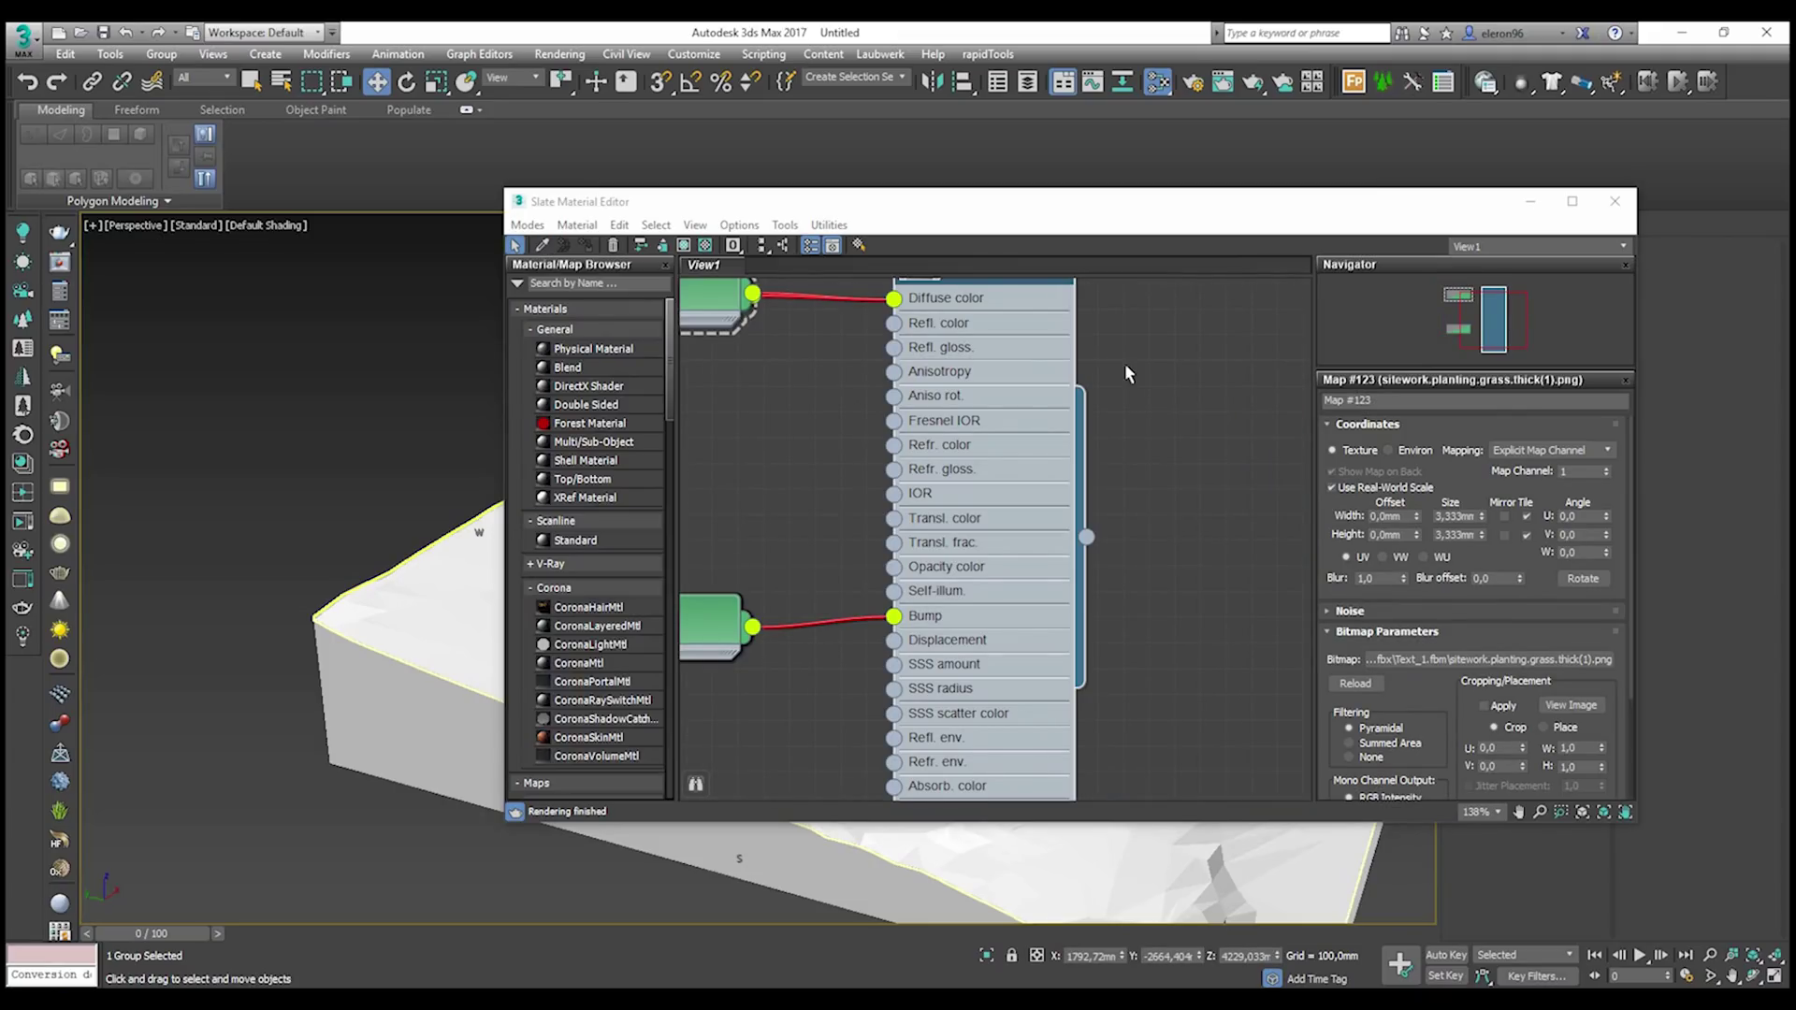
- Close the material editor, review the converted model, clear the selection and restore the four-viewport layout
click(1614, 201)
scroll(940, 434, down, 5)
alt+middle_drag(984, 446, 1048, 487)
scroll(748, 388, up, 5)
alt+middle_drag(749, 388, 733, 457)
scroll(732, 458, down, 3)
scroll(733, 457, down, 5)
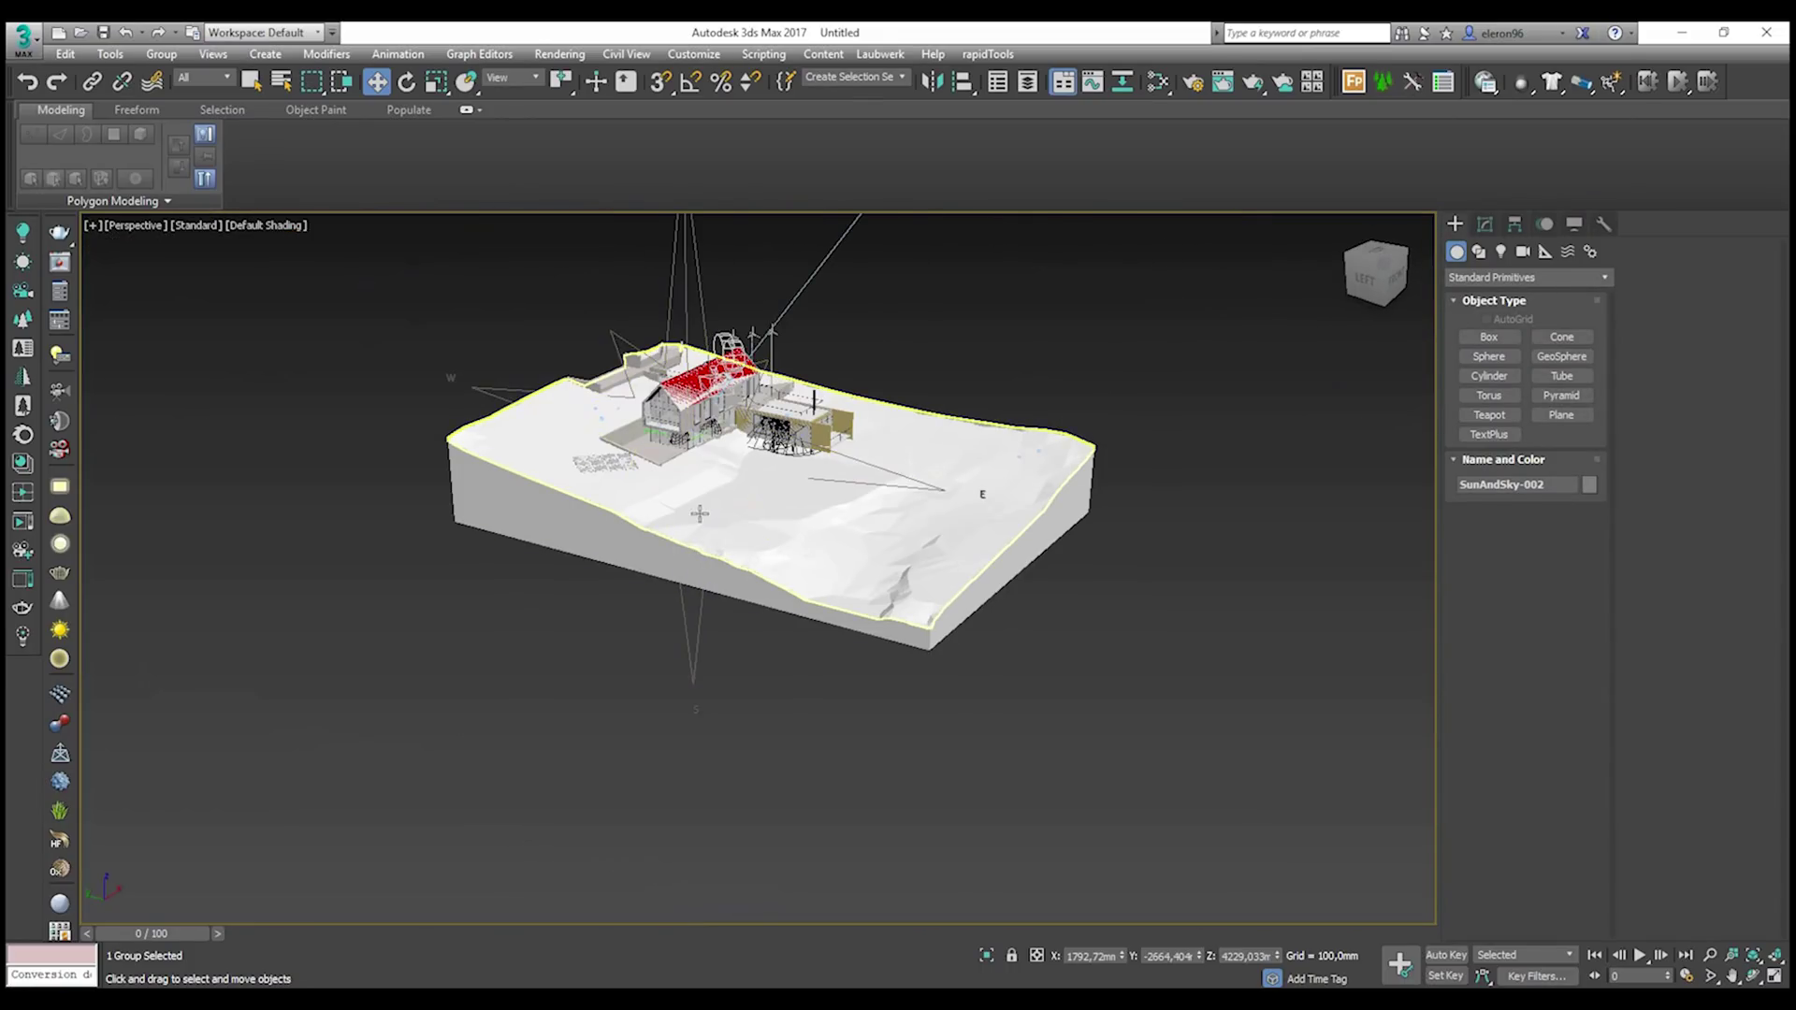
click(1222, 391)
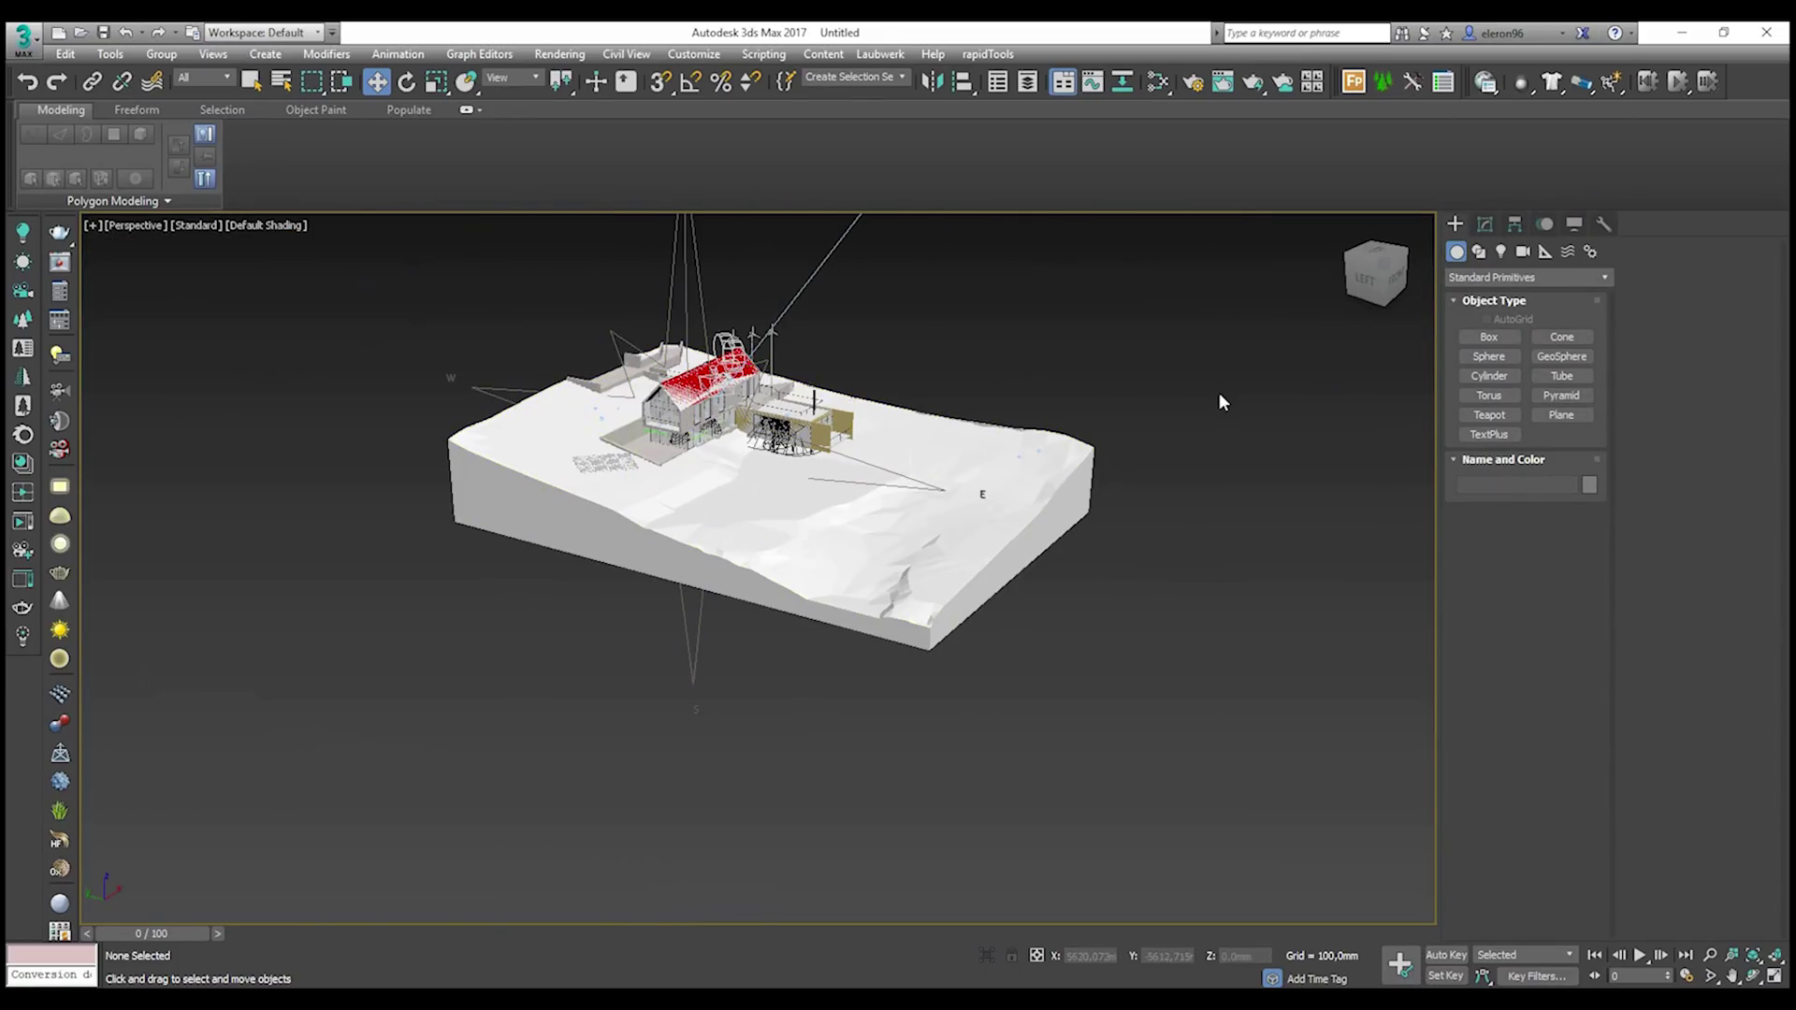
key(alt+w)
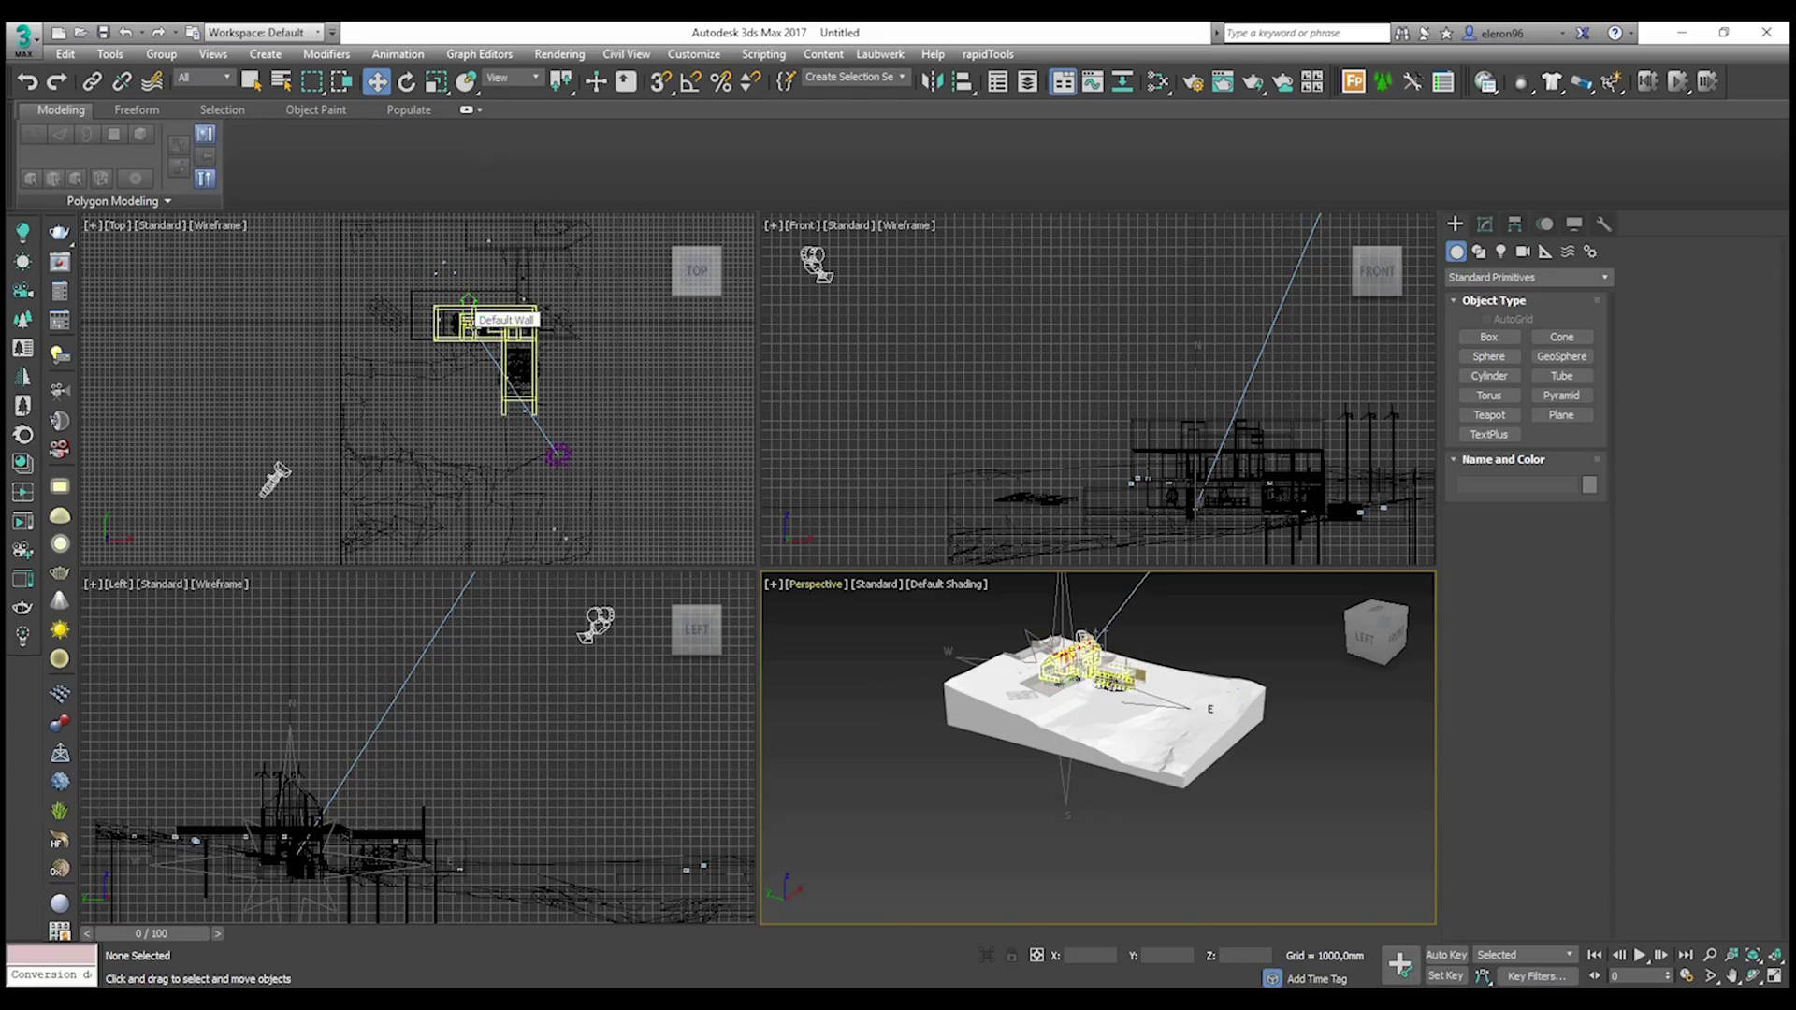
- Detach the linked FBX file from the scene through the link manager, confirm the removal and close the manager
click(22, 46)
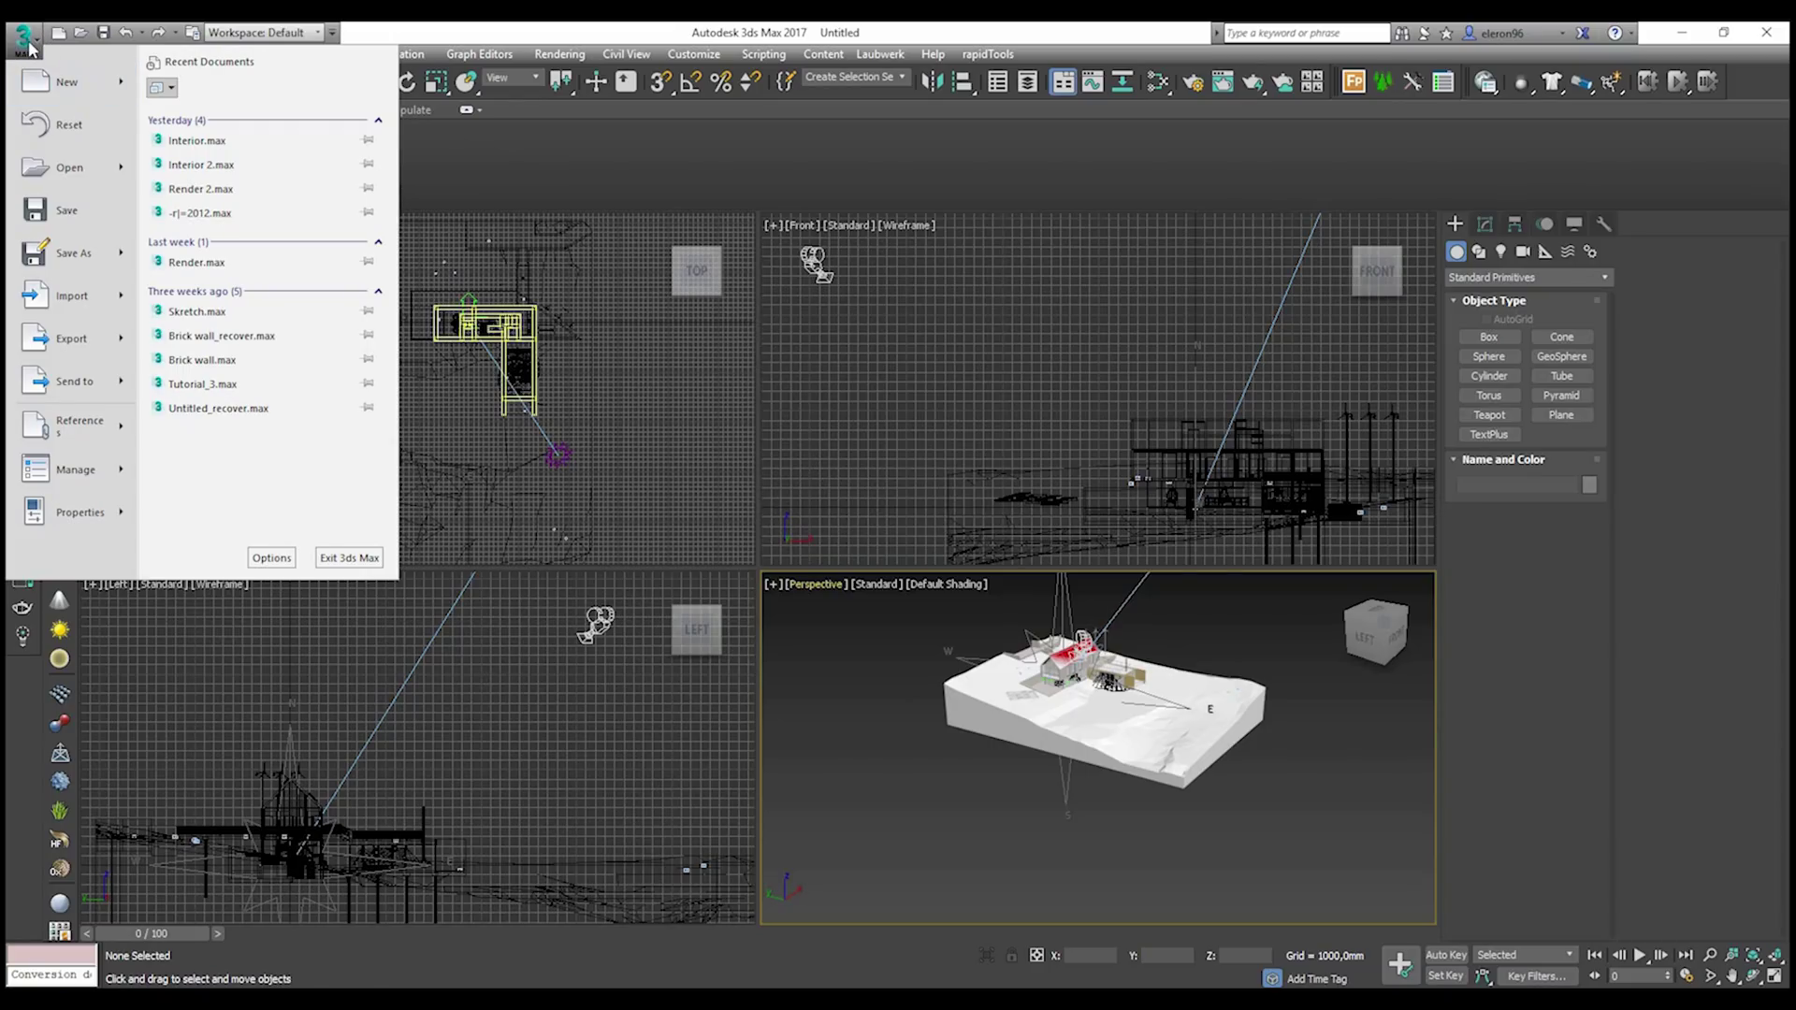
mouse_move(101, 440)
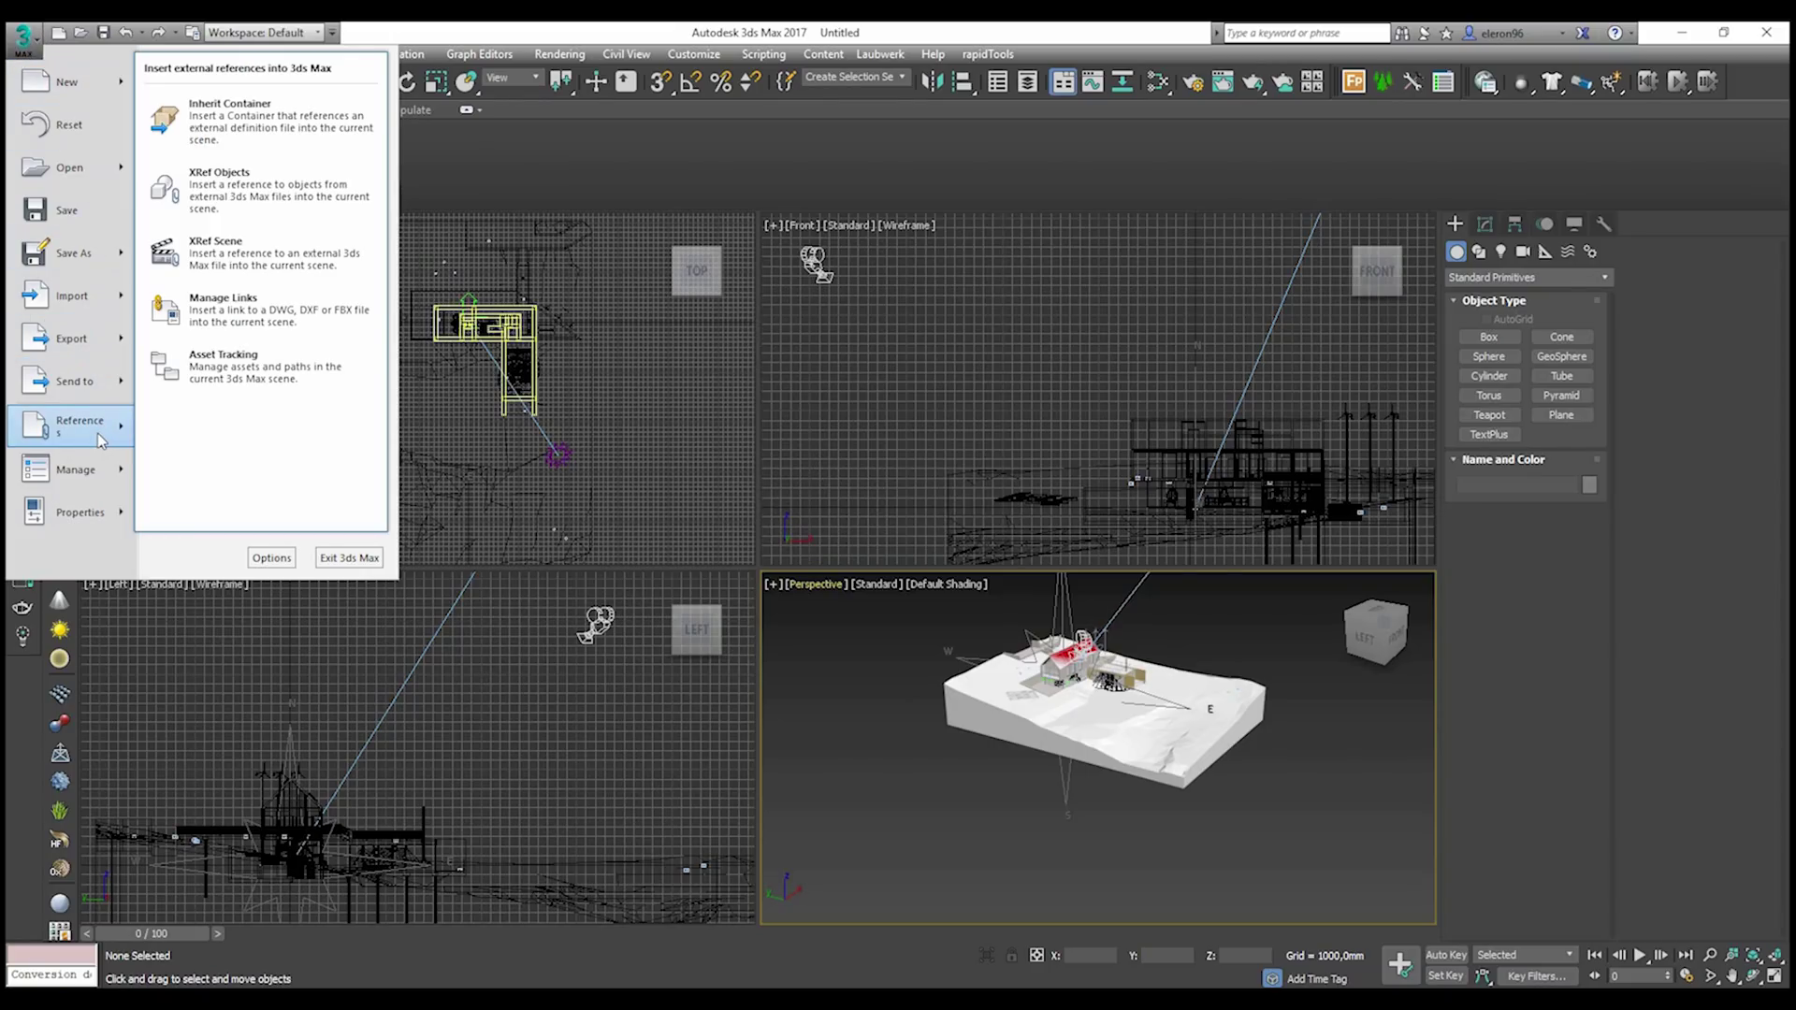
click(252, 314)
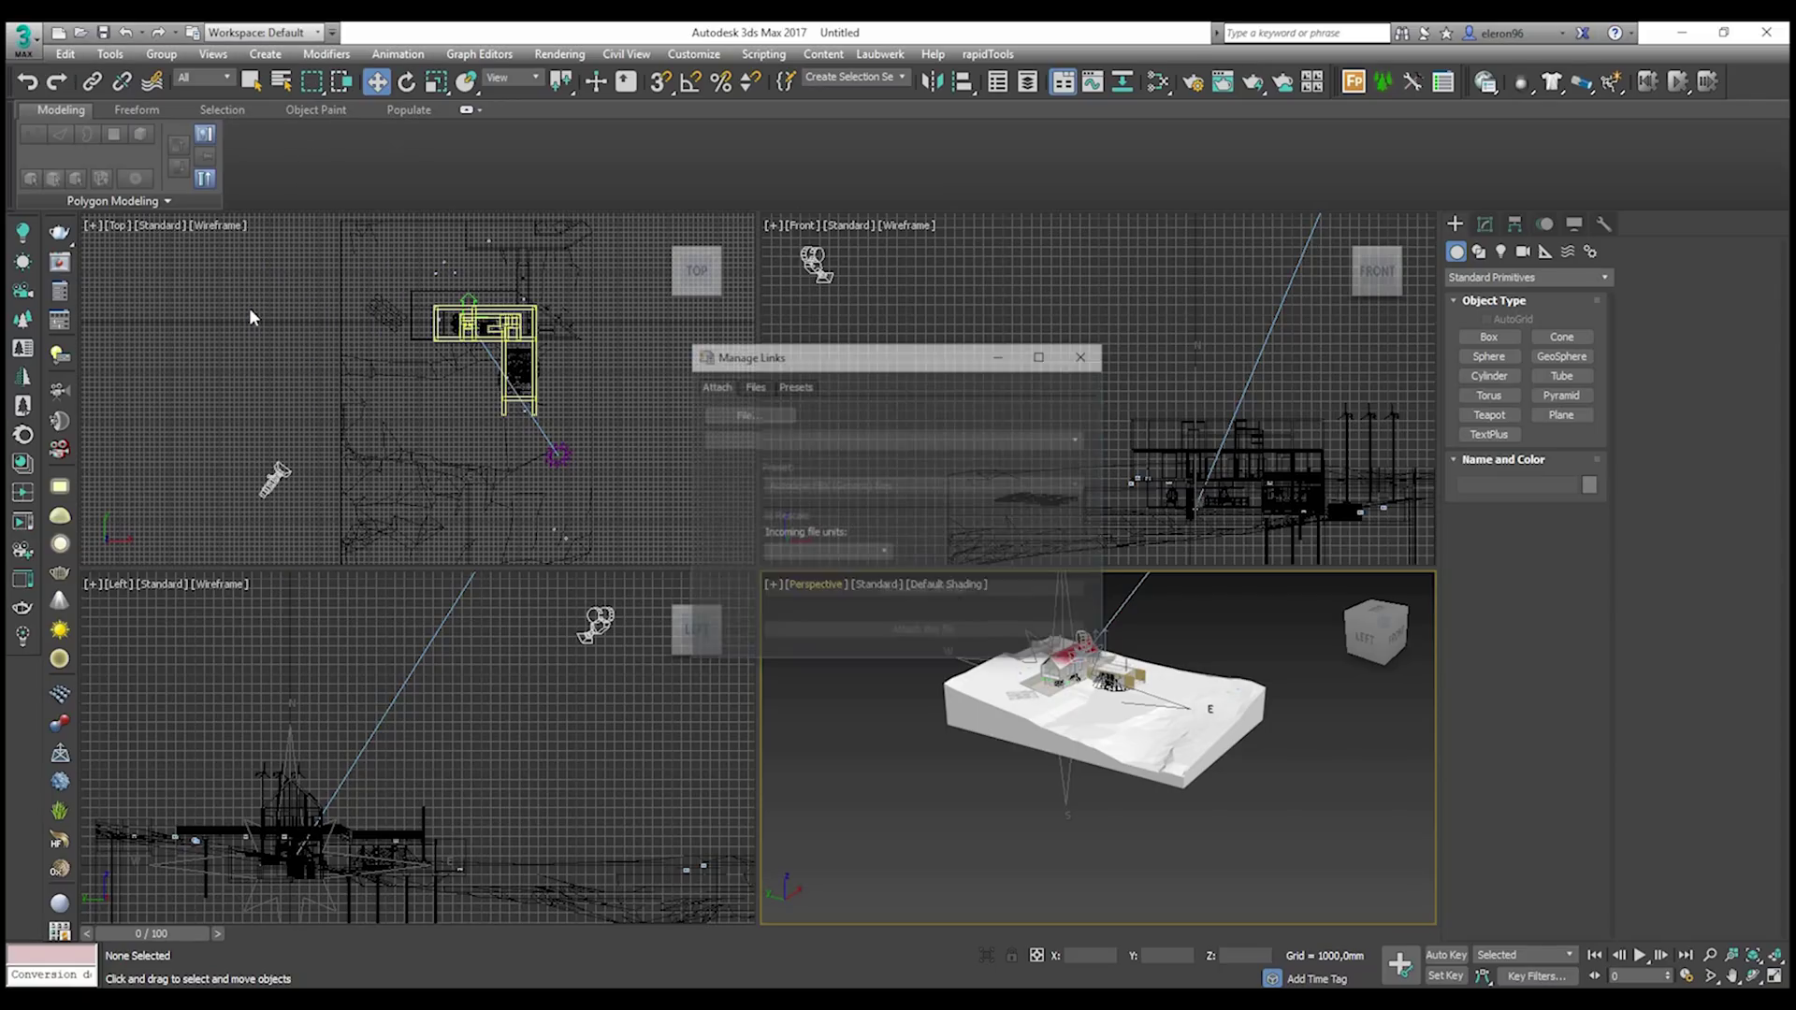
click(754, 386)
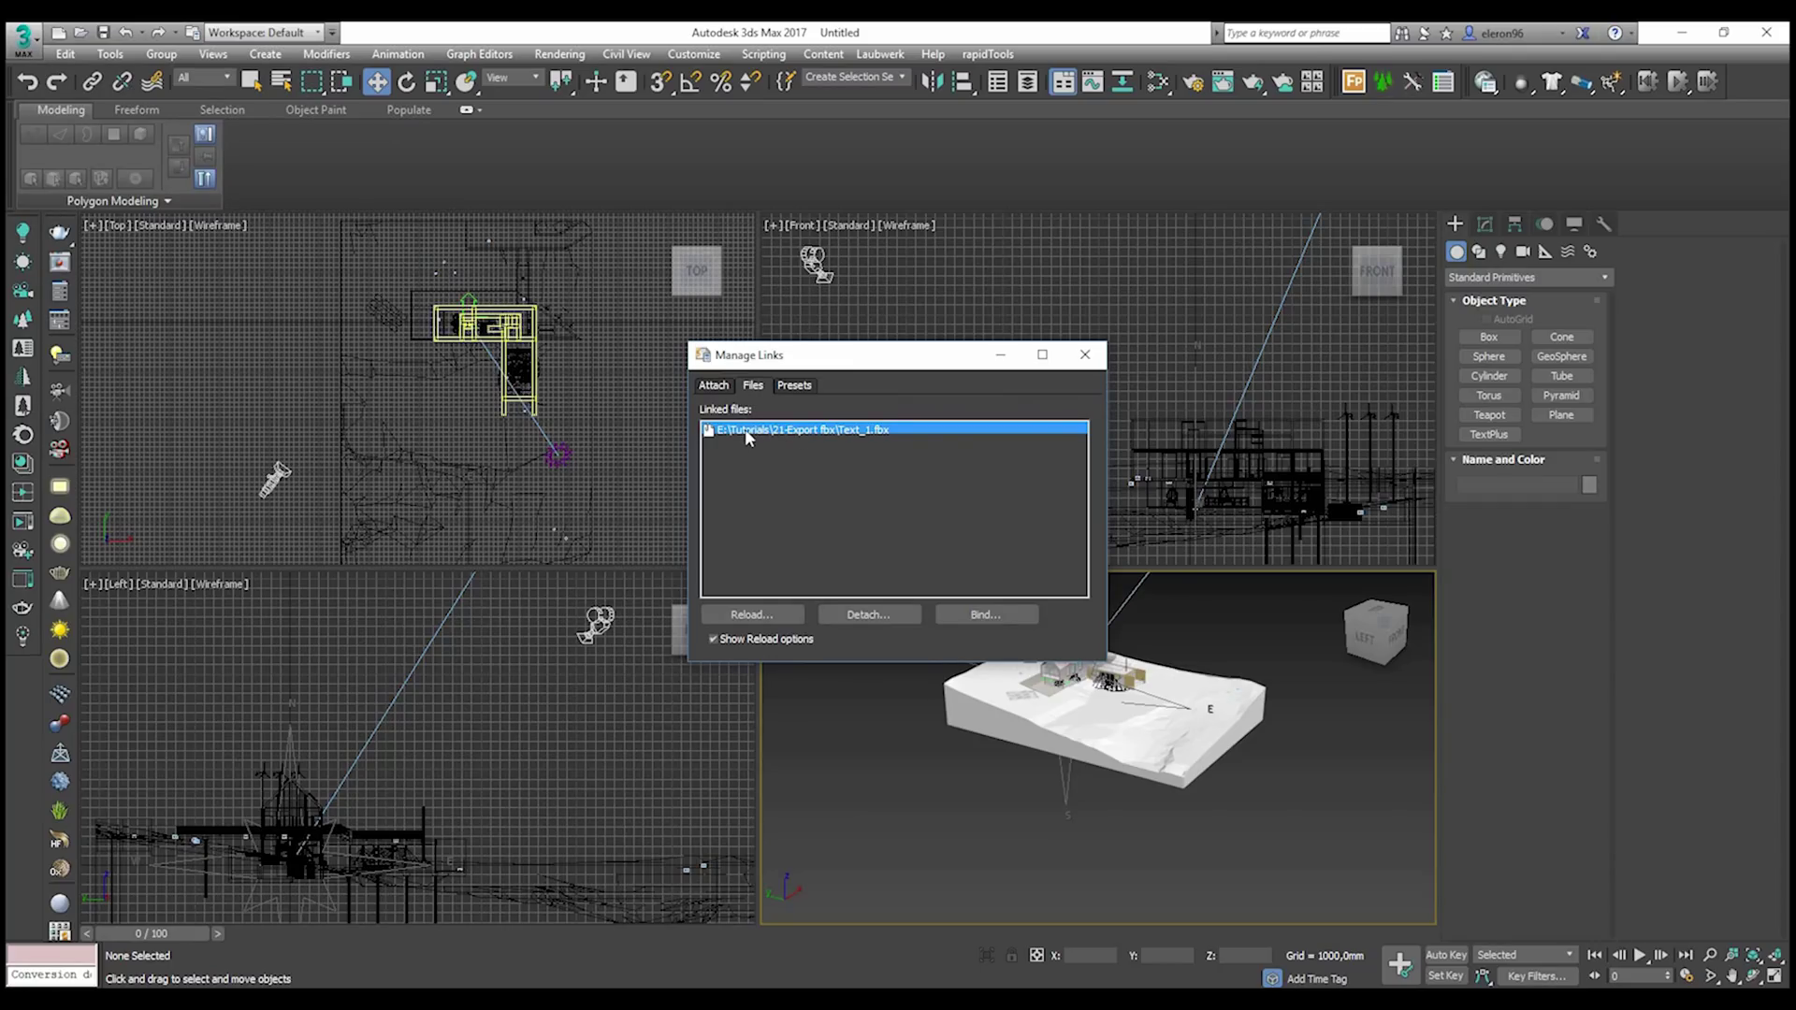
click(872, 430)
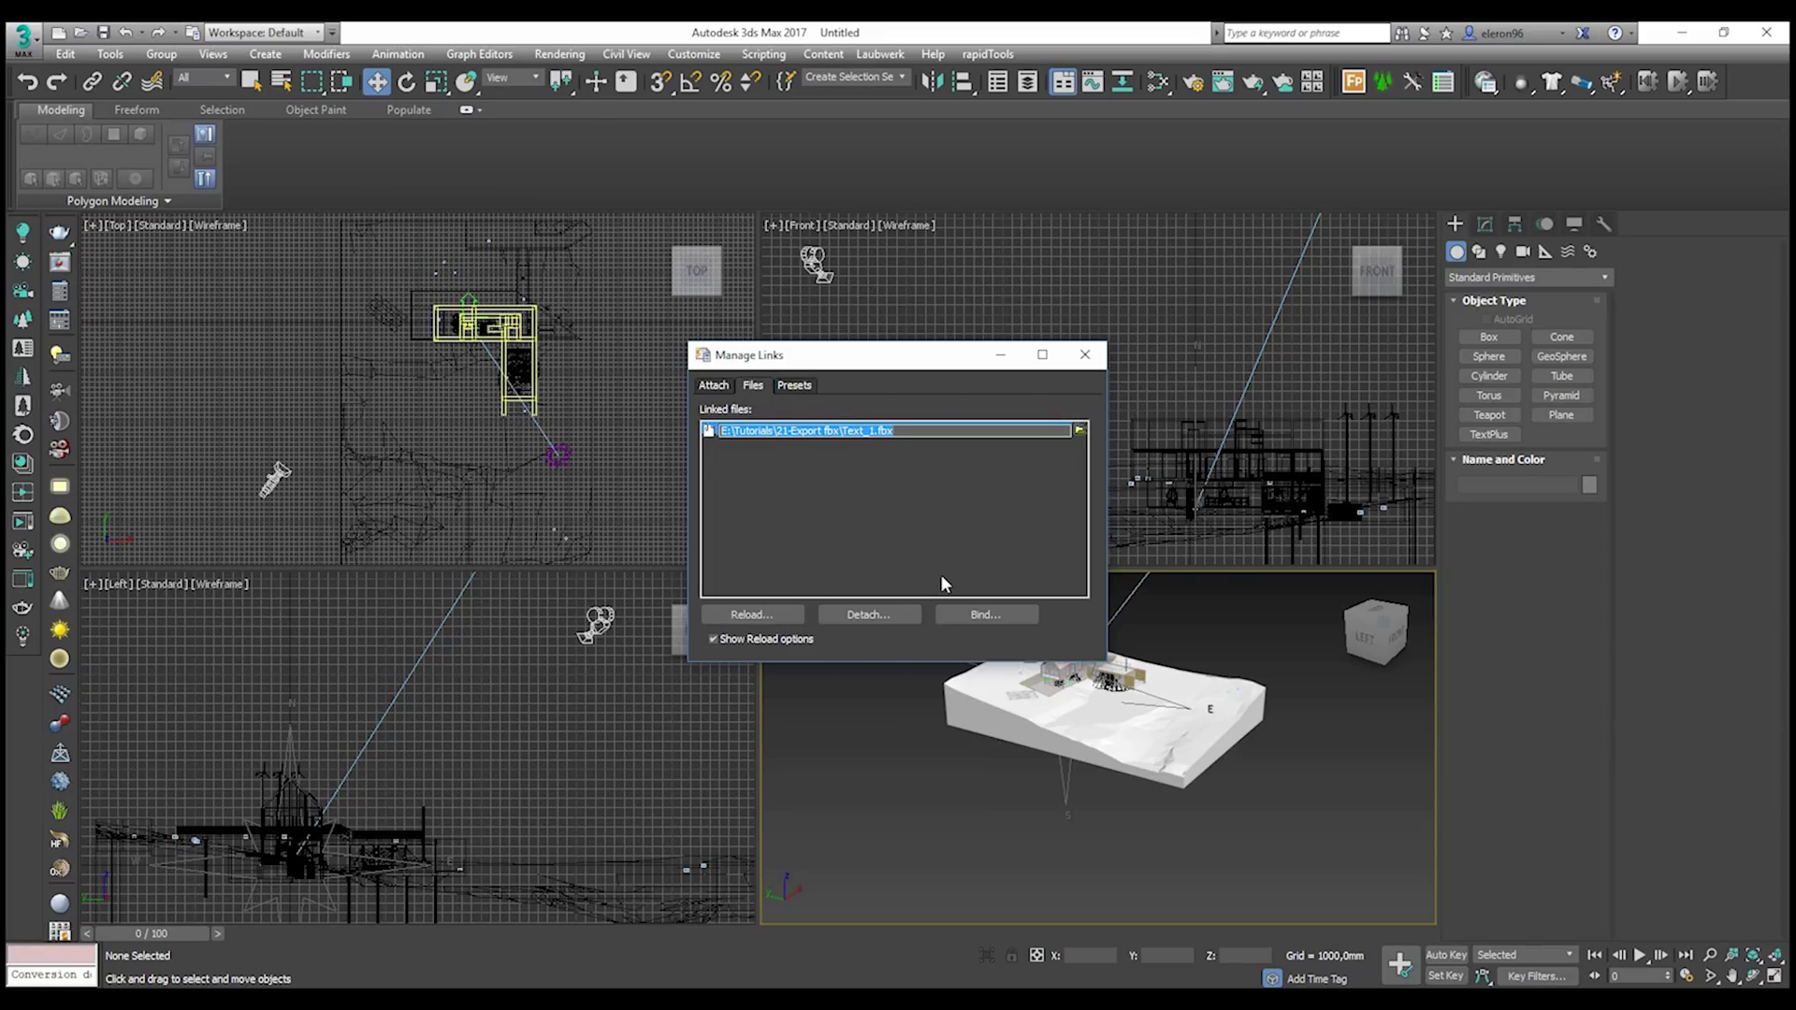
click(839, 431)
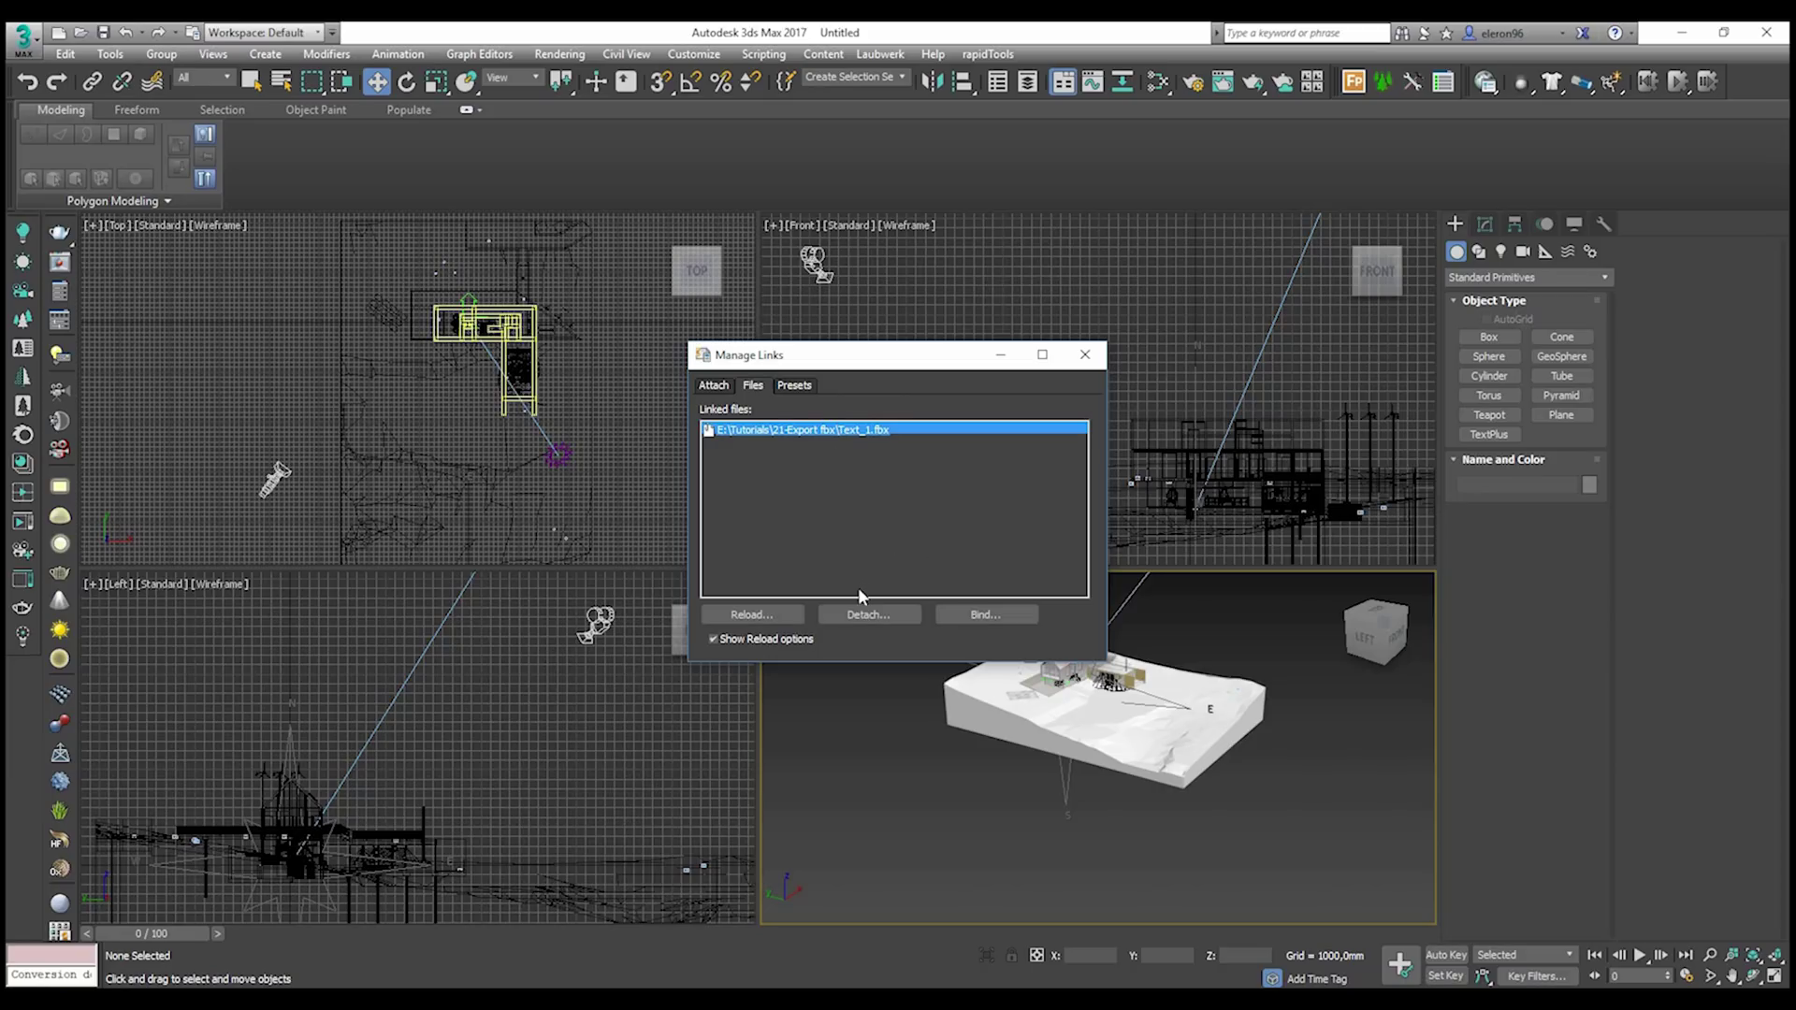
click(863, 615)
click(962, 590)
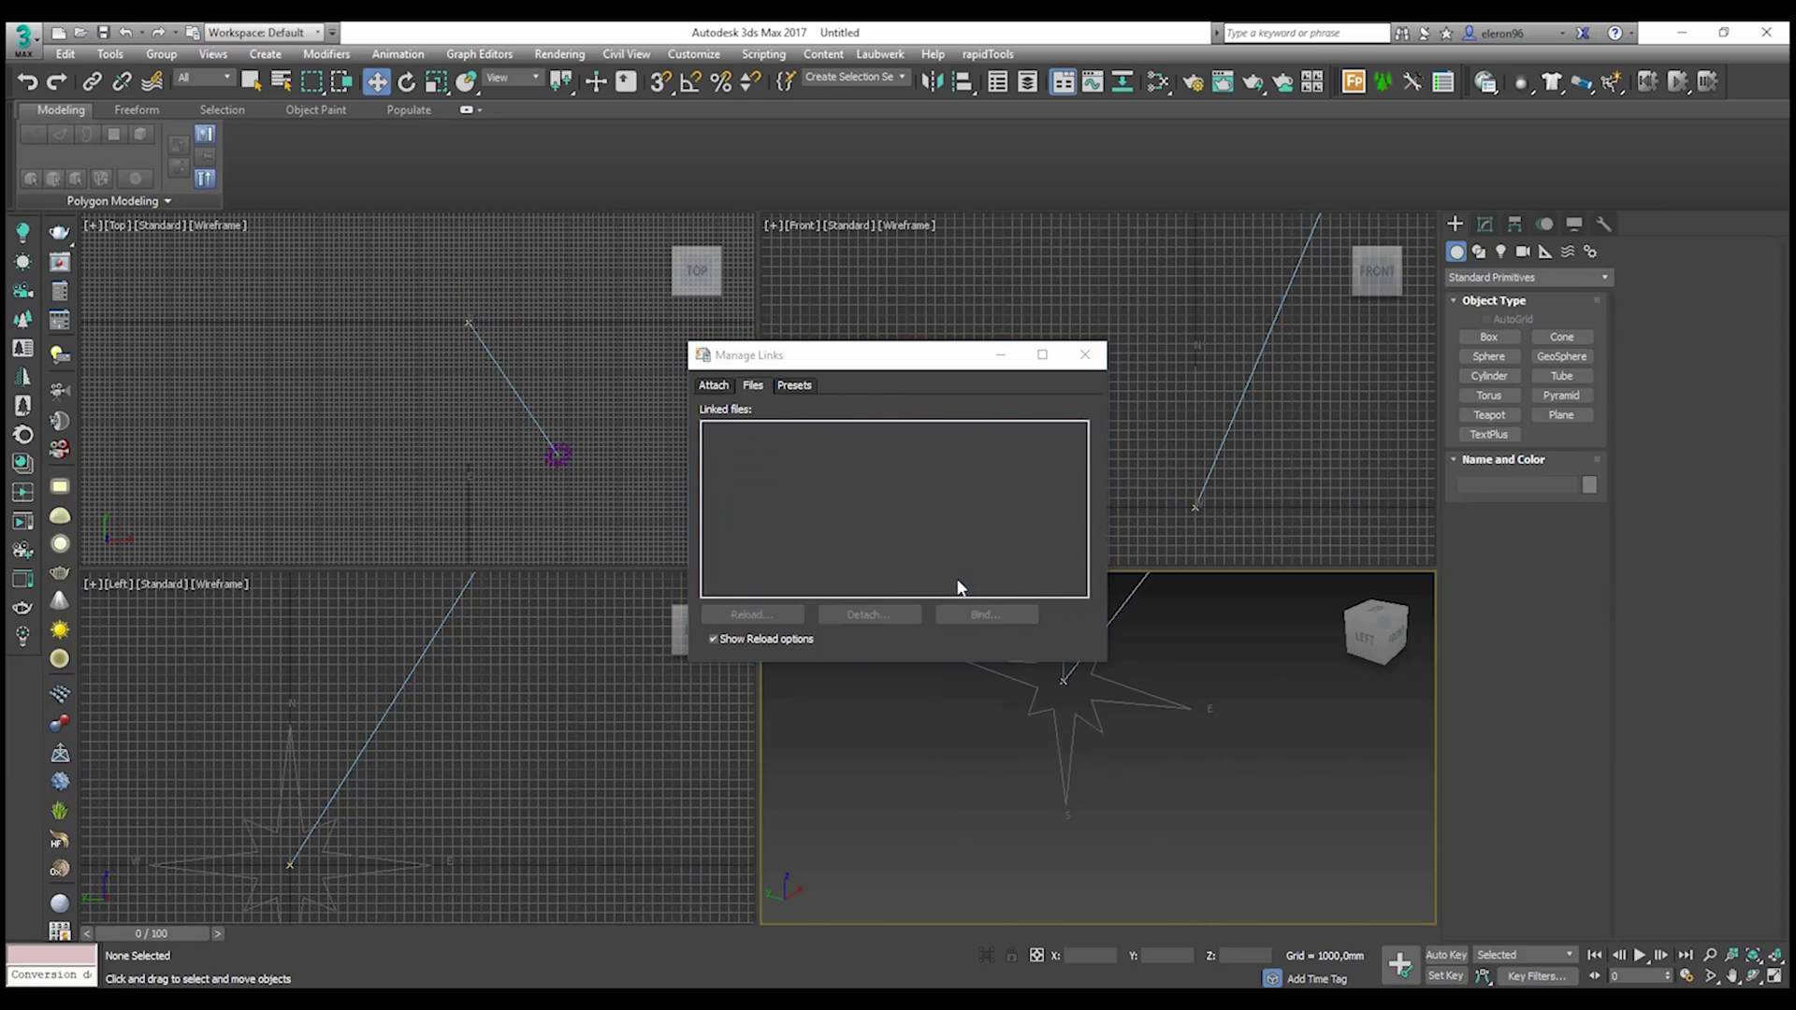
click(1084, 356)
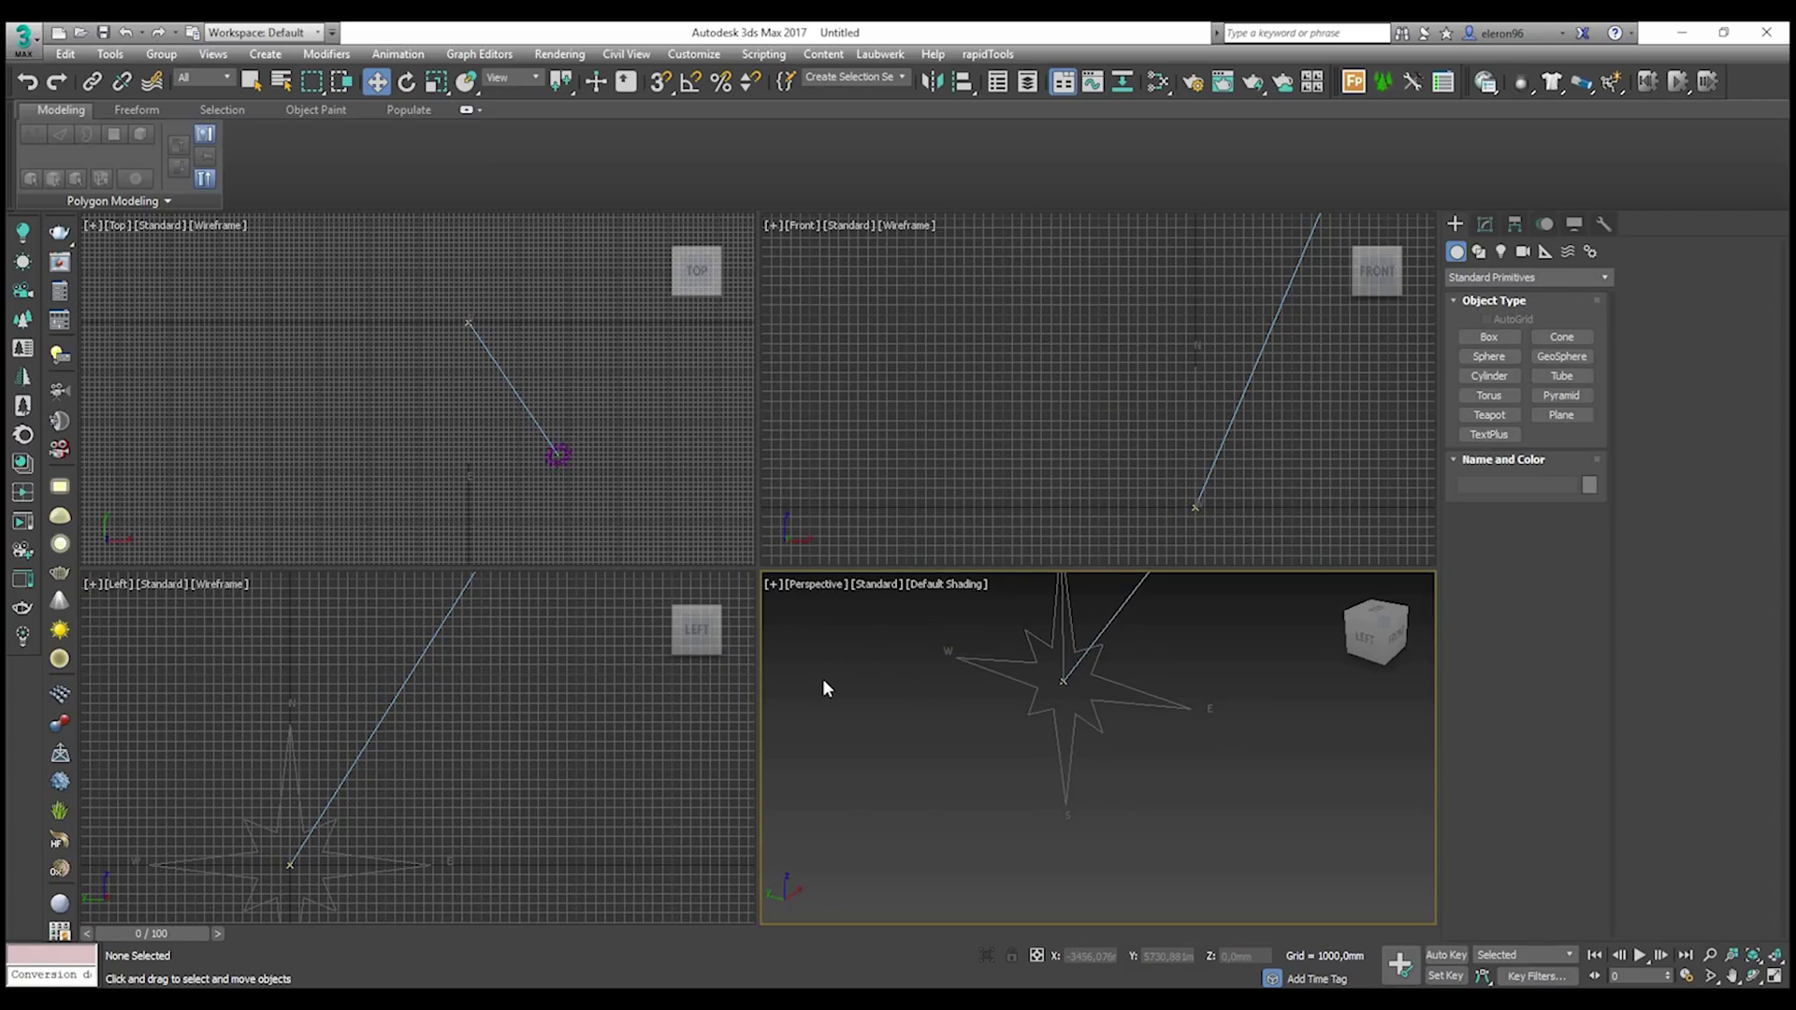
- Delete the leftover sun and compass objects and reset the Perspective view to the empty grid
scroll(917, 801, down, 4)
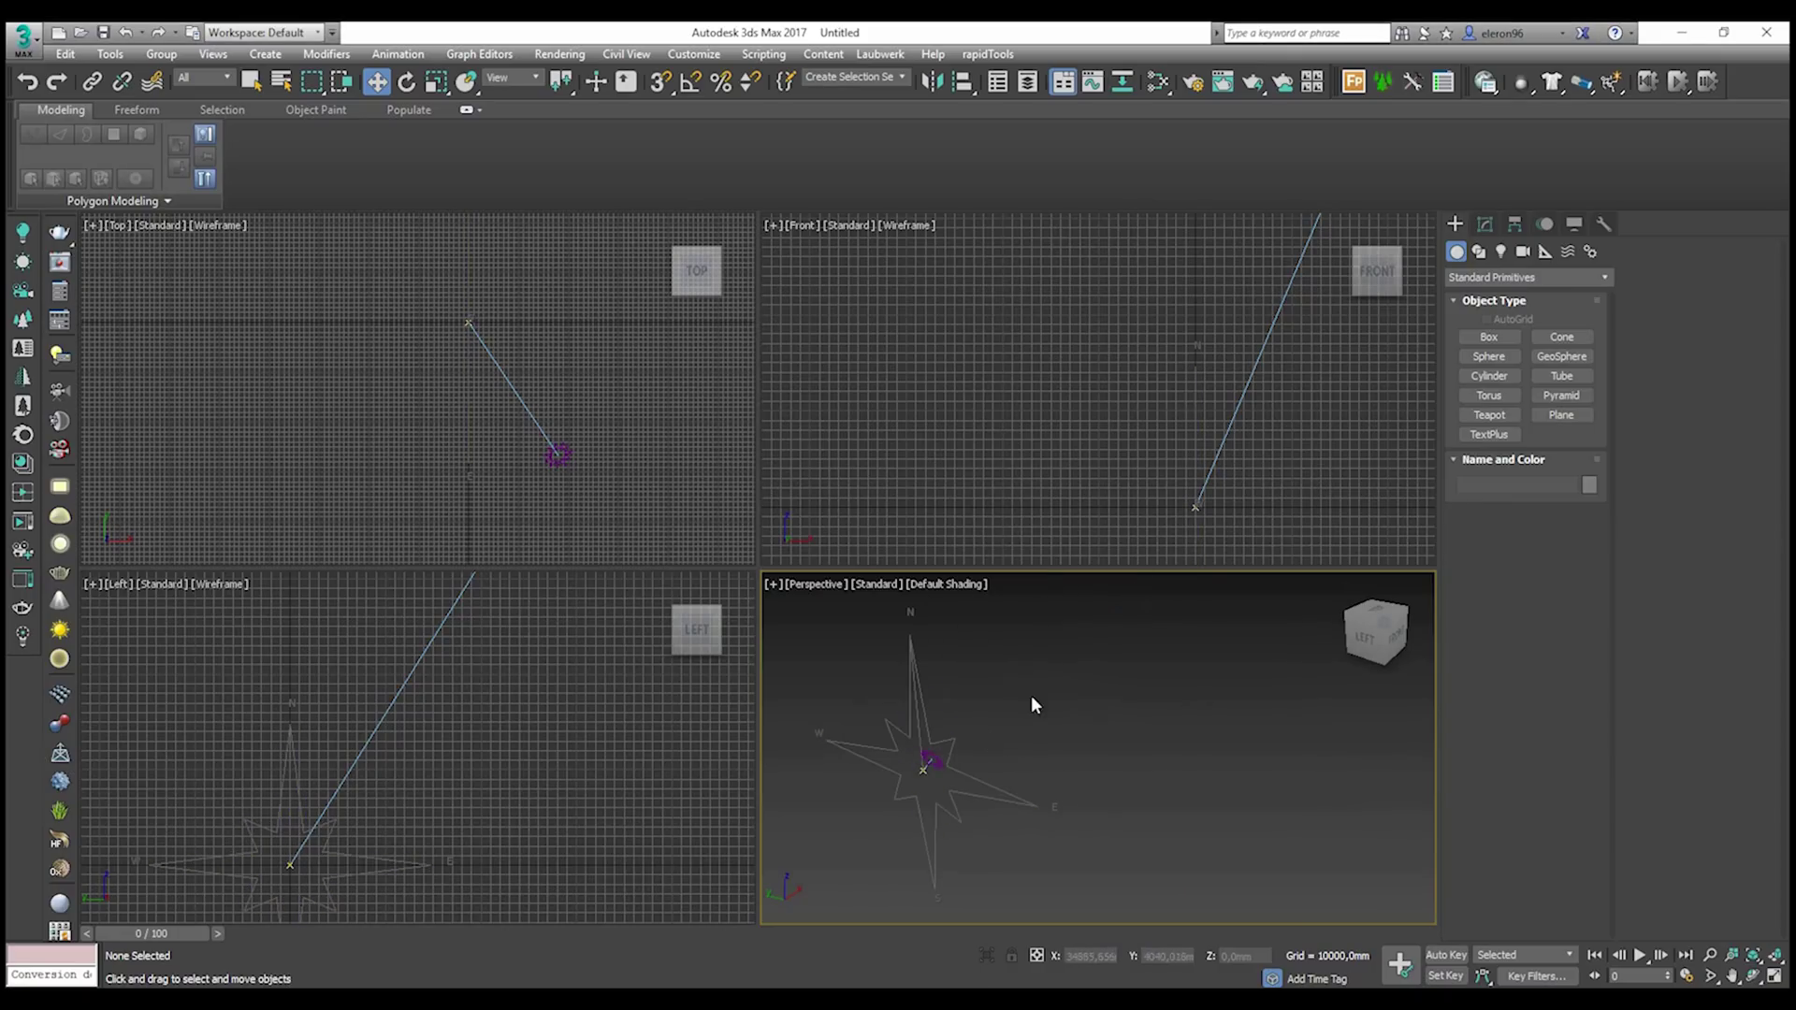
drag(859, 833, 862, 830)
key(Delete)
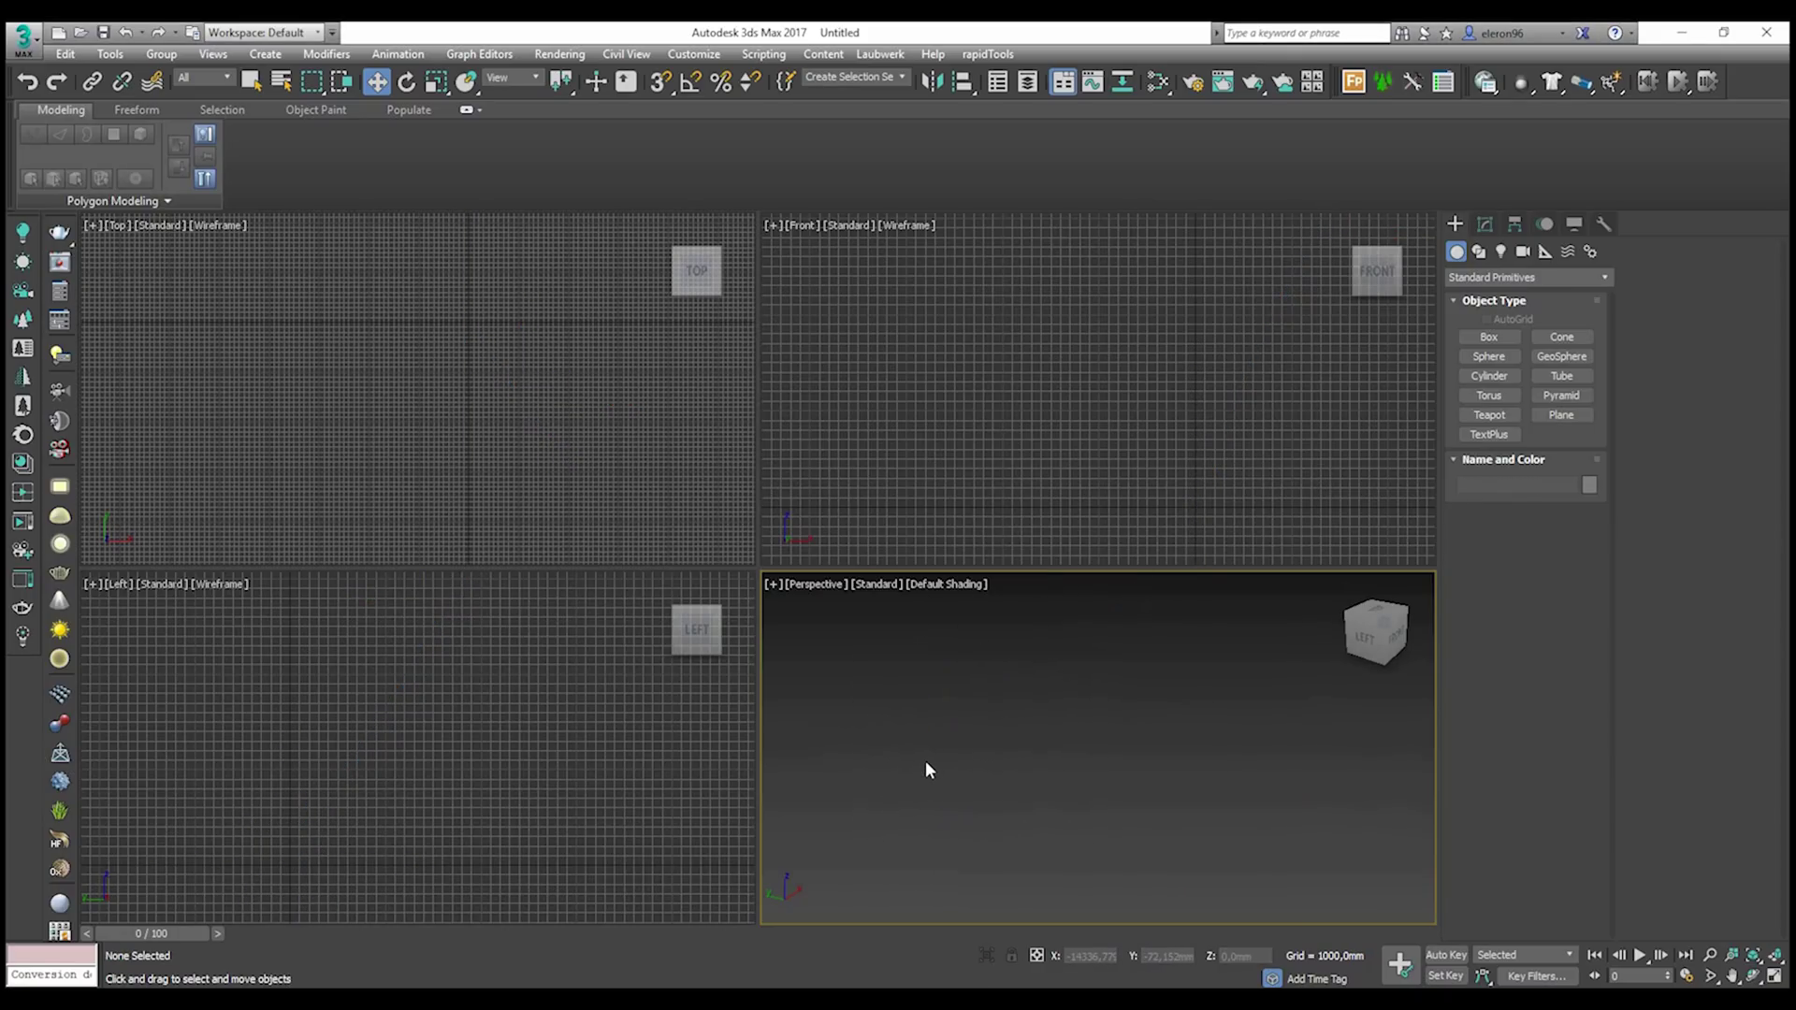
key(z)
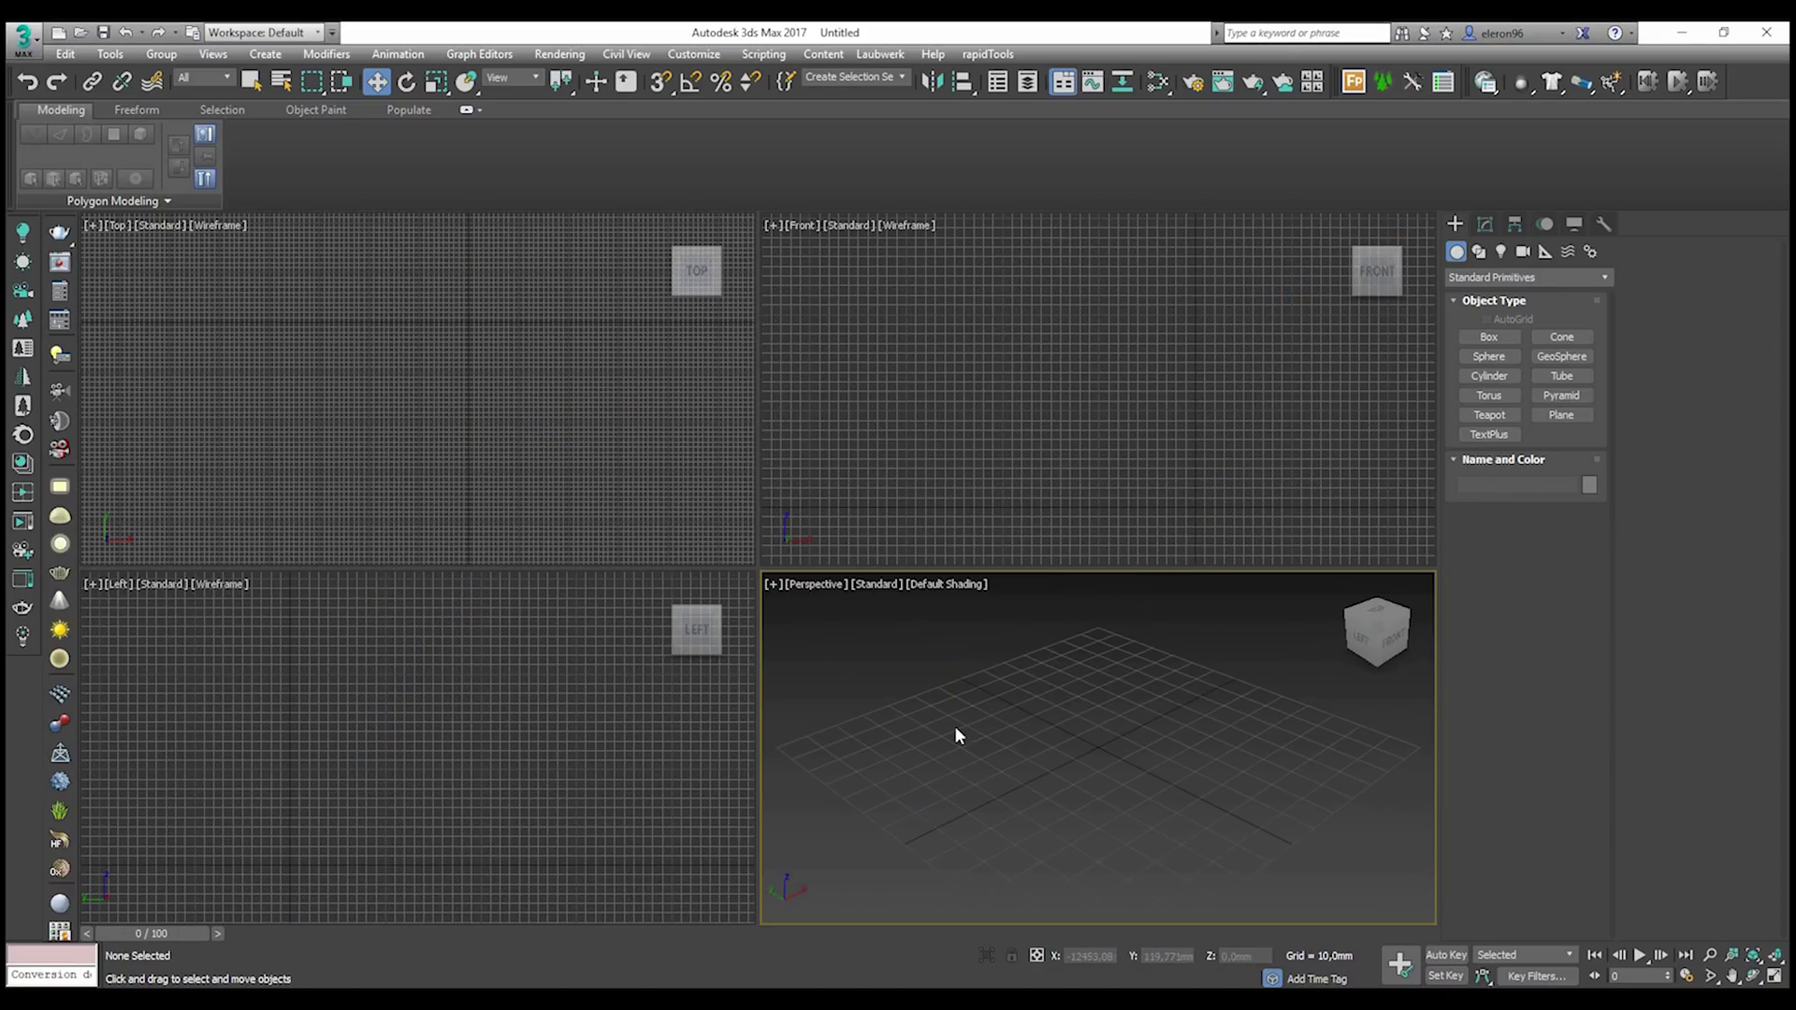
click(23, 37)
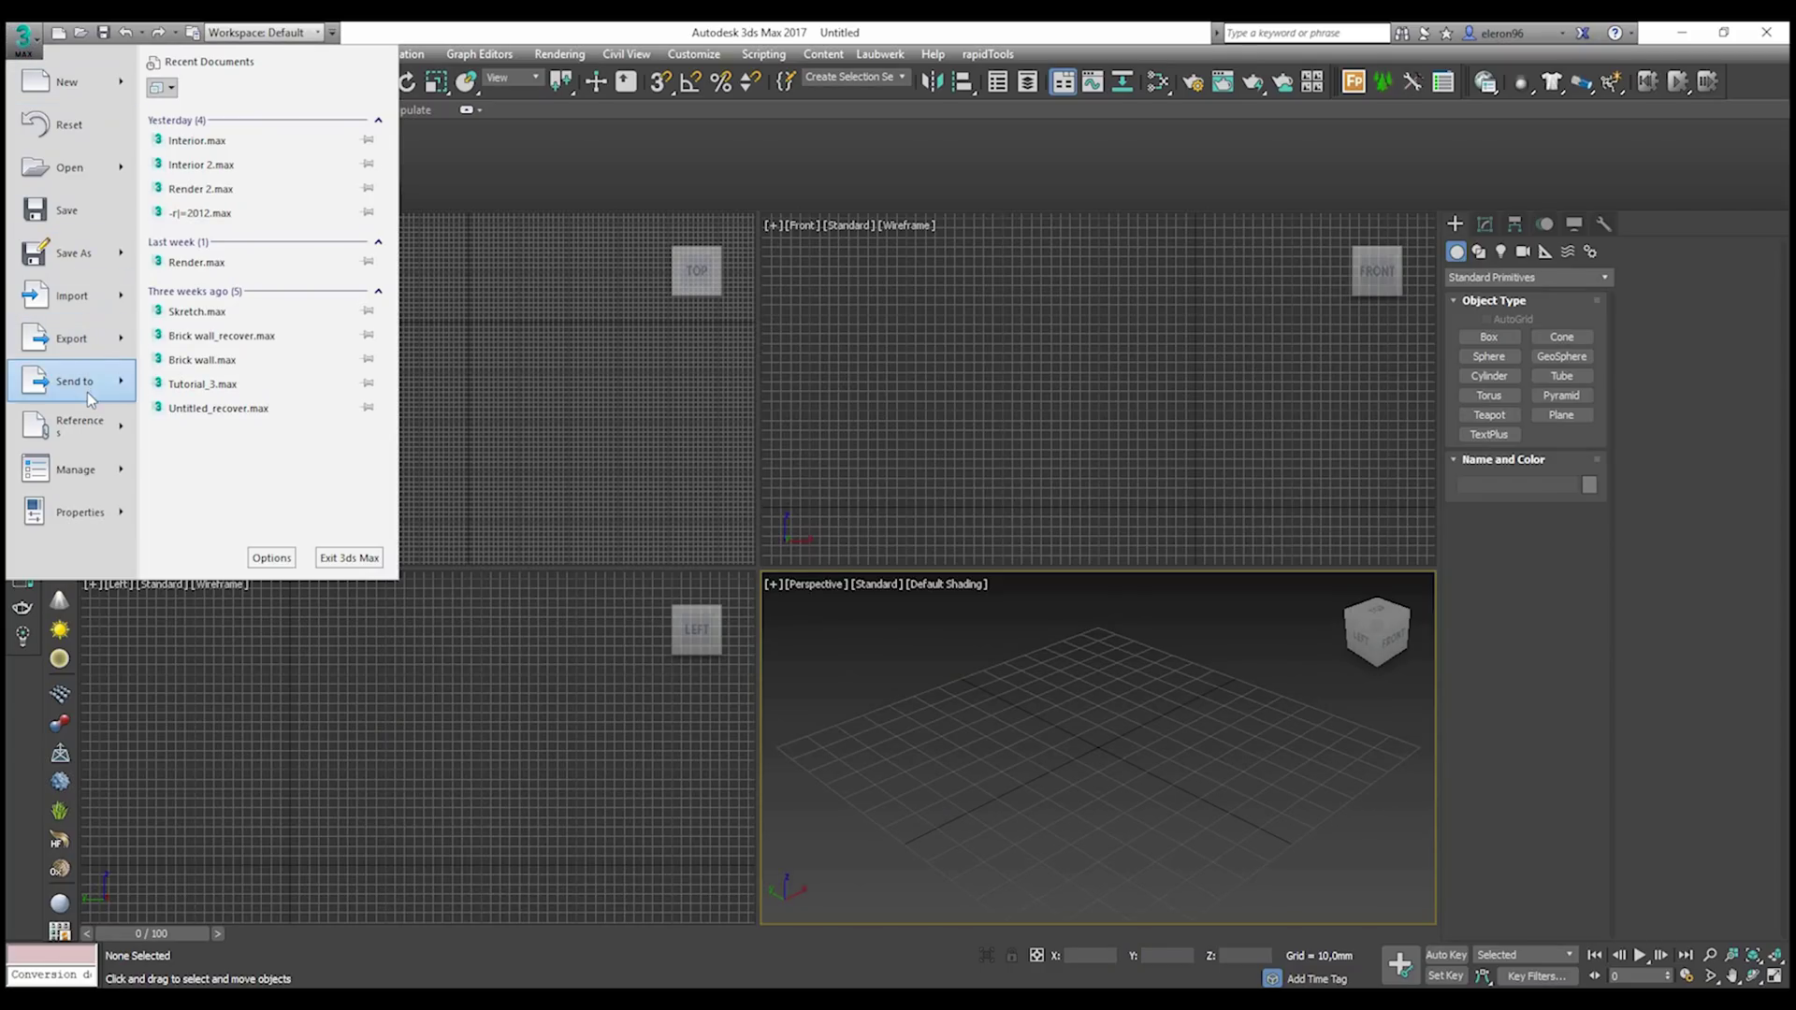
mouse_move(109, 440)
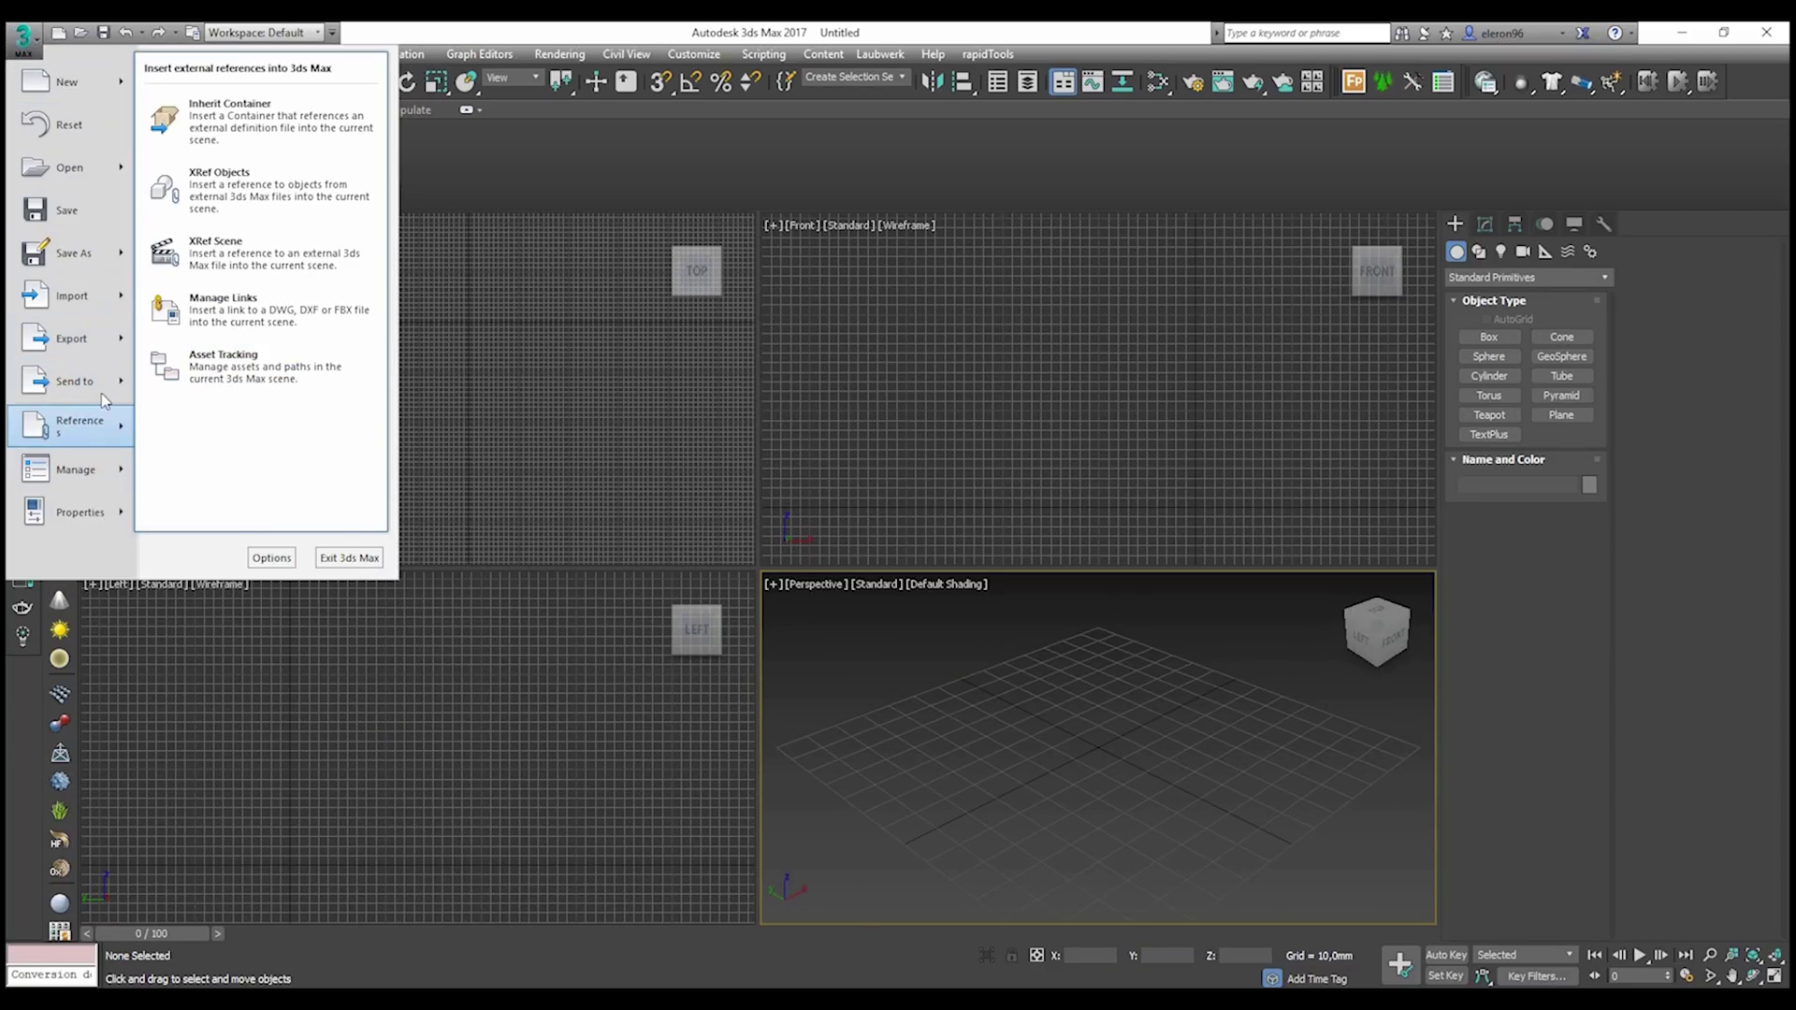
key(Escape)
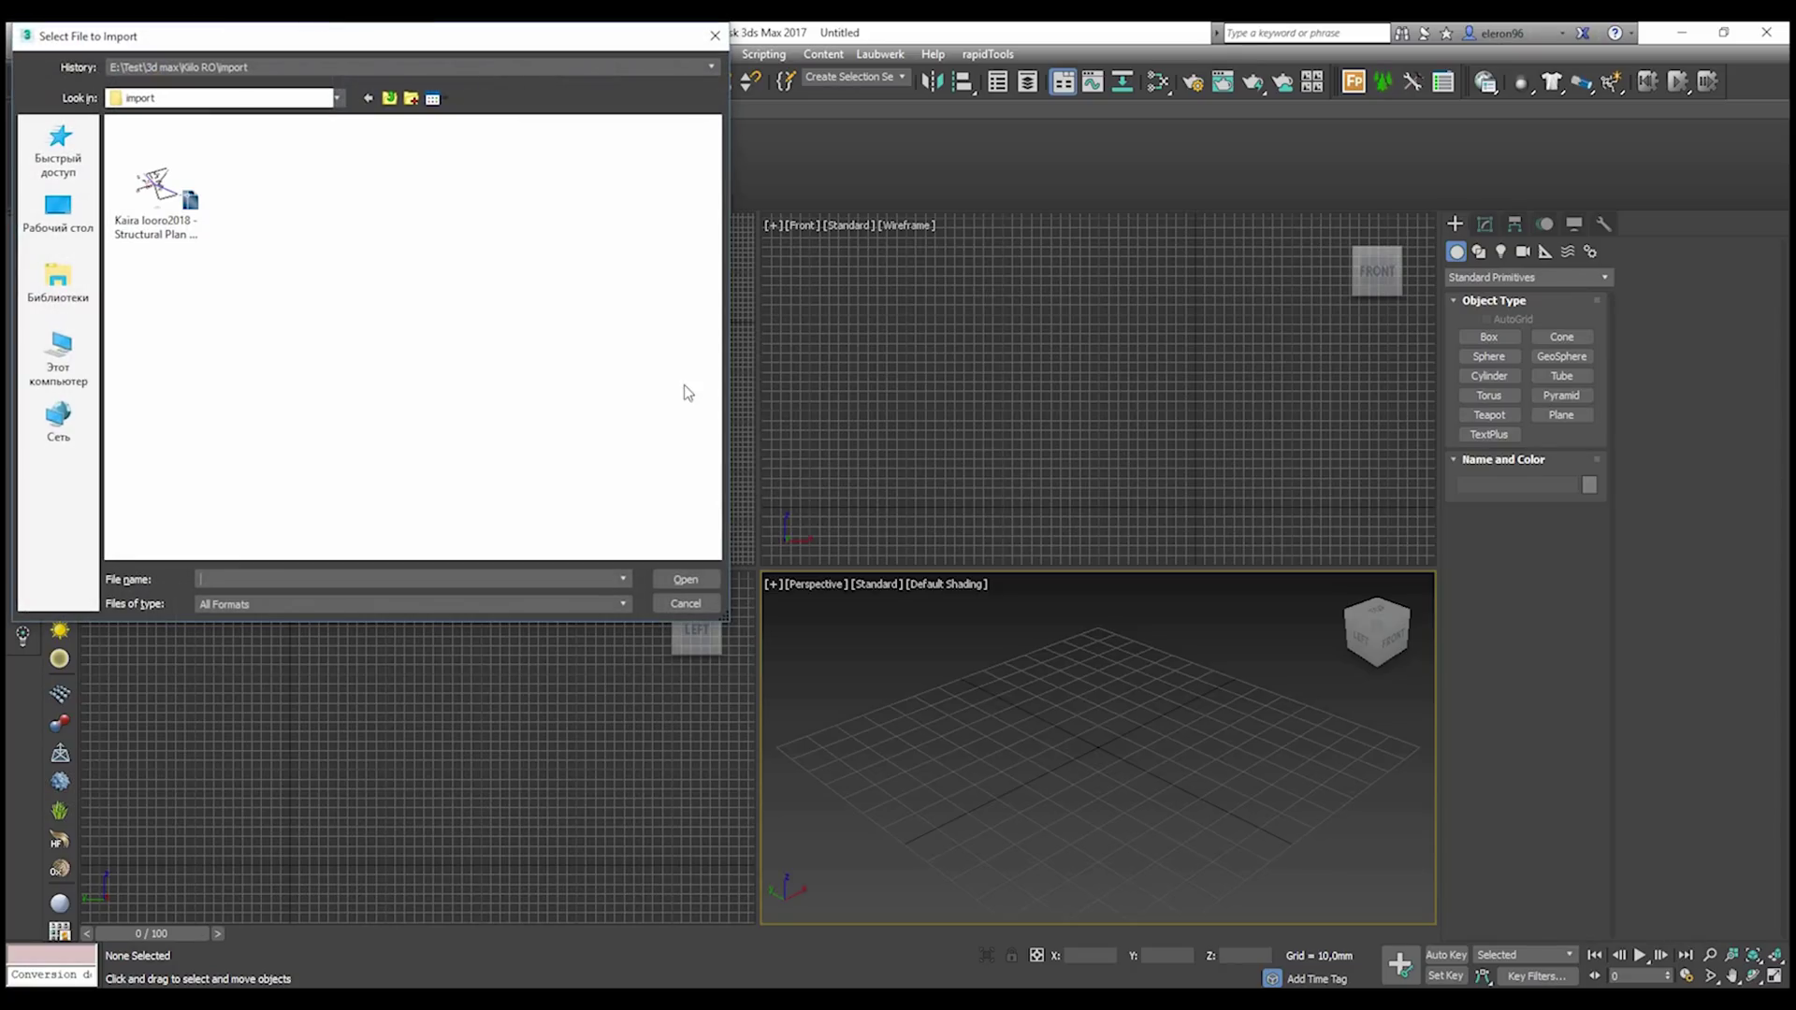
key(Escape)
- Load Test_1_1.dwg from the 21-Export fbx folder as an AutoCAD link with the DWG File Exported from Revit preset
click(24, 36)
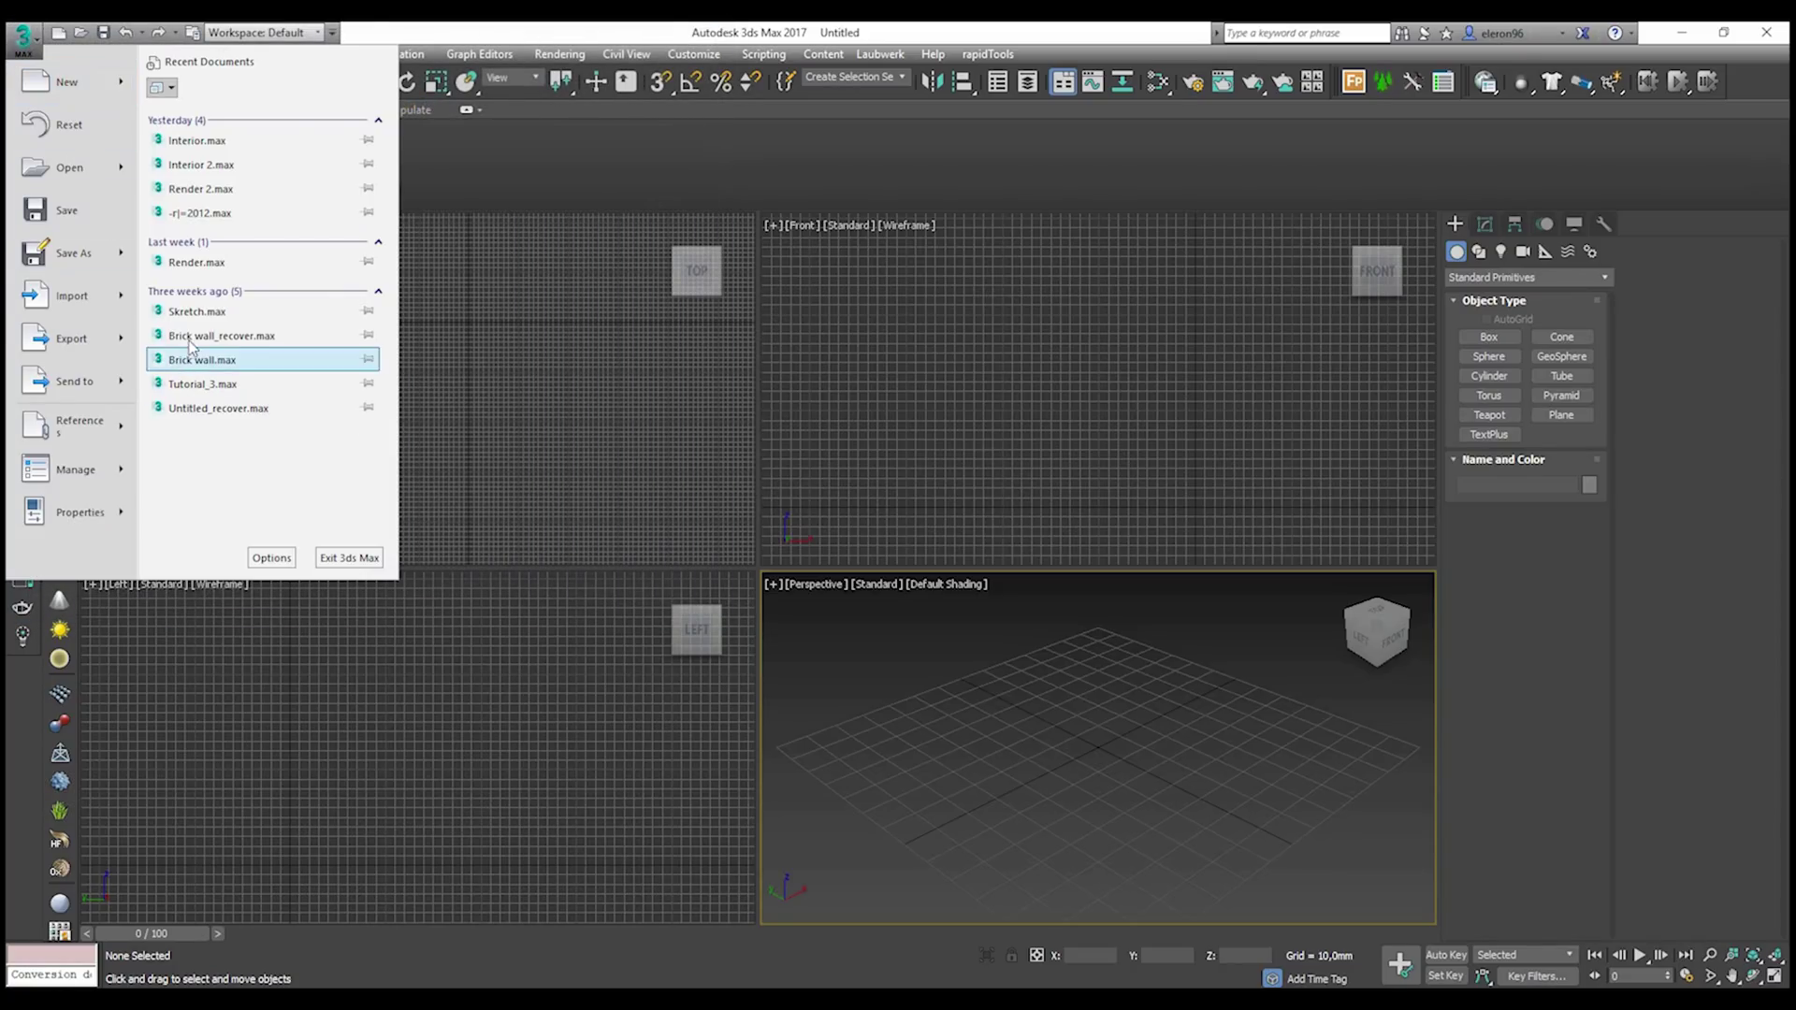
mouse_move(131, 294)
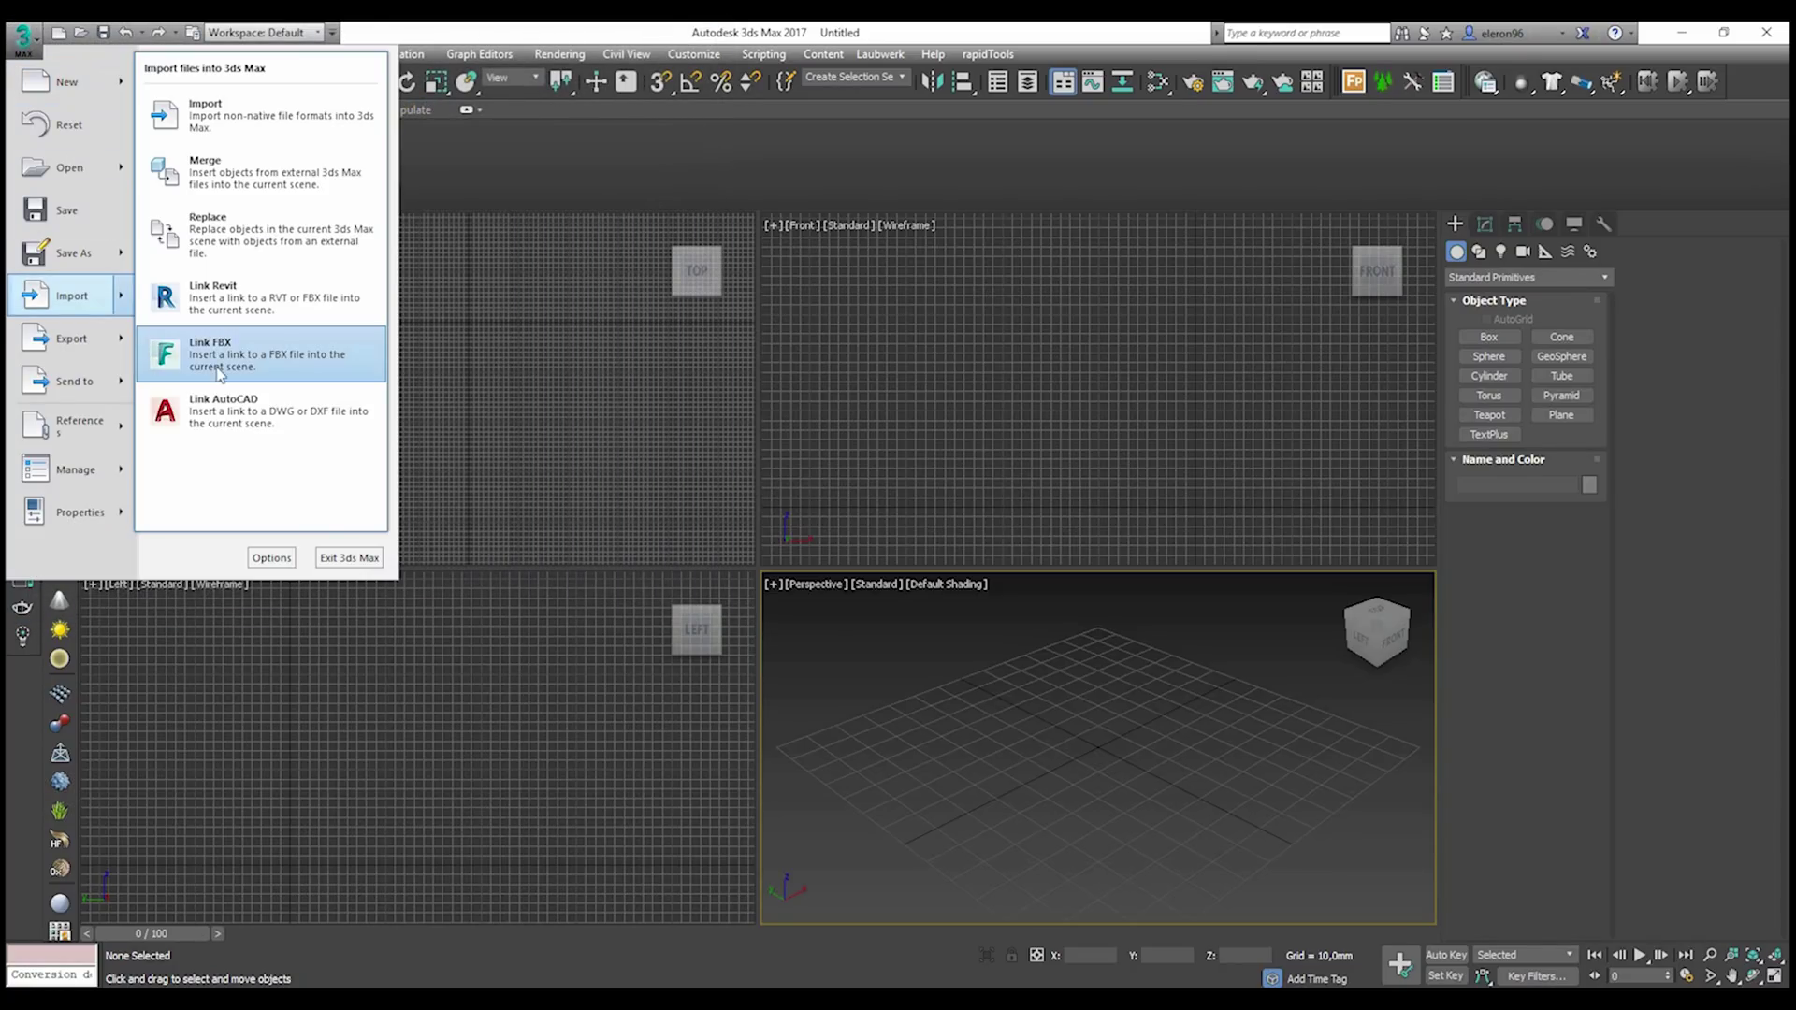
click(256, 414)
click(161, 181)
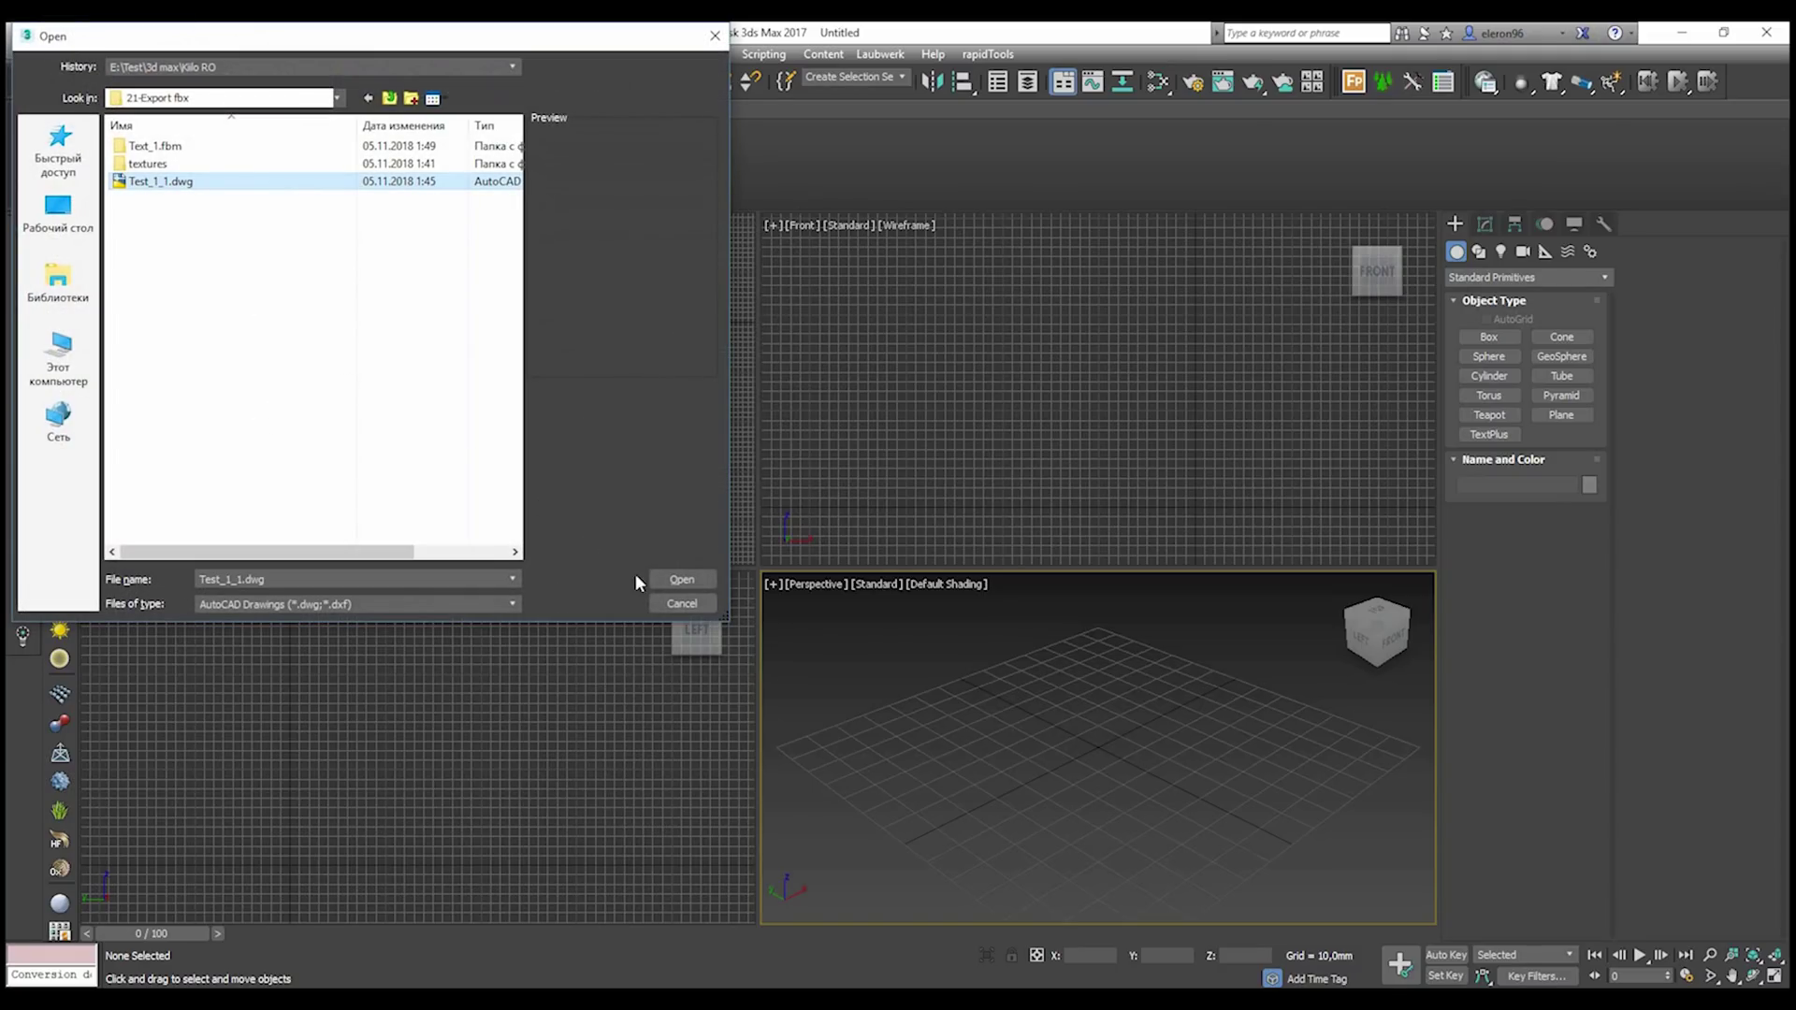
click(681, 580)
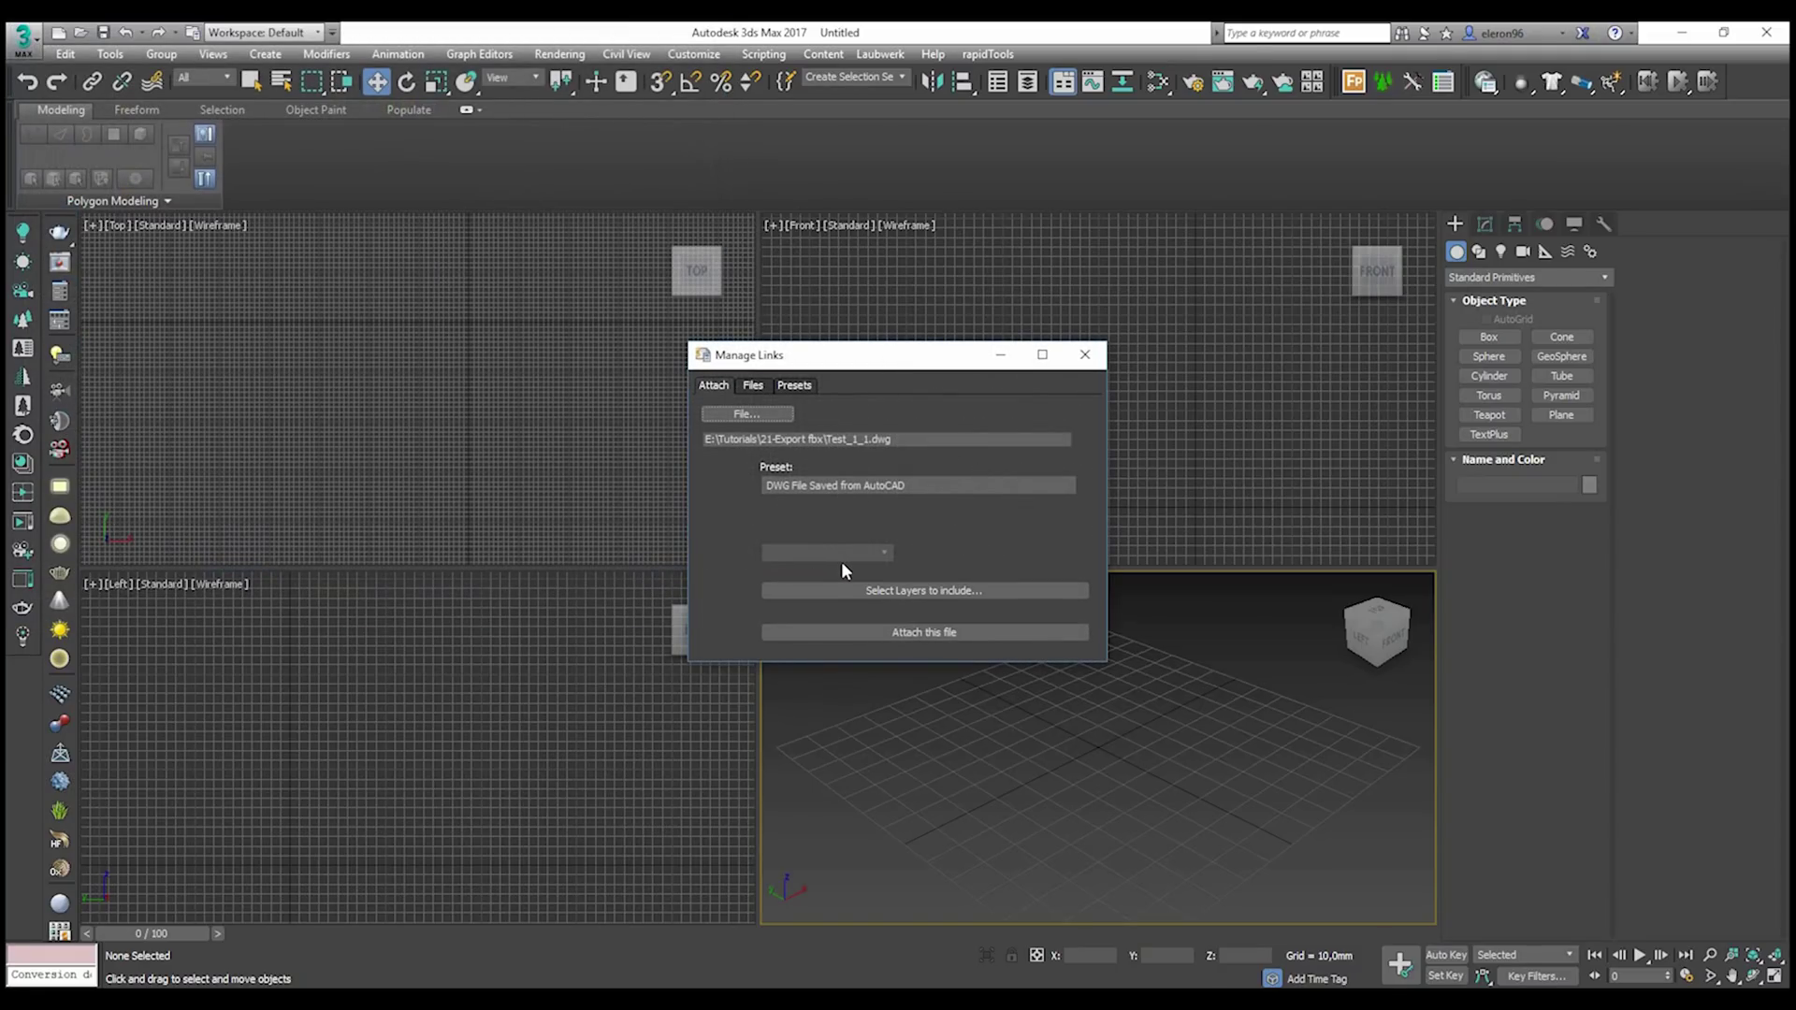
click(887, 485)
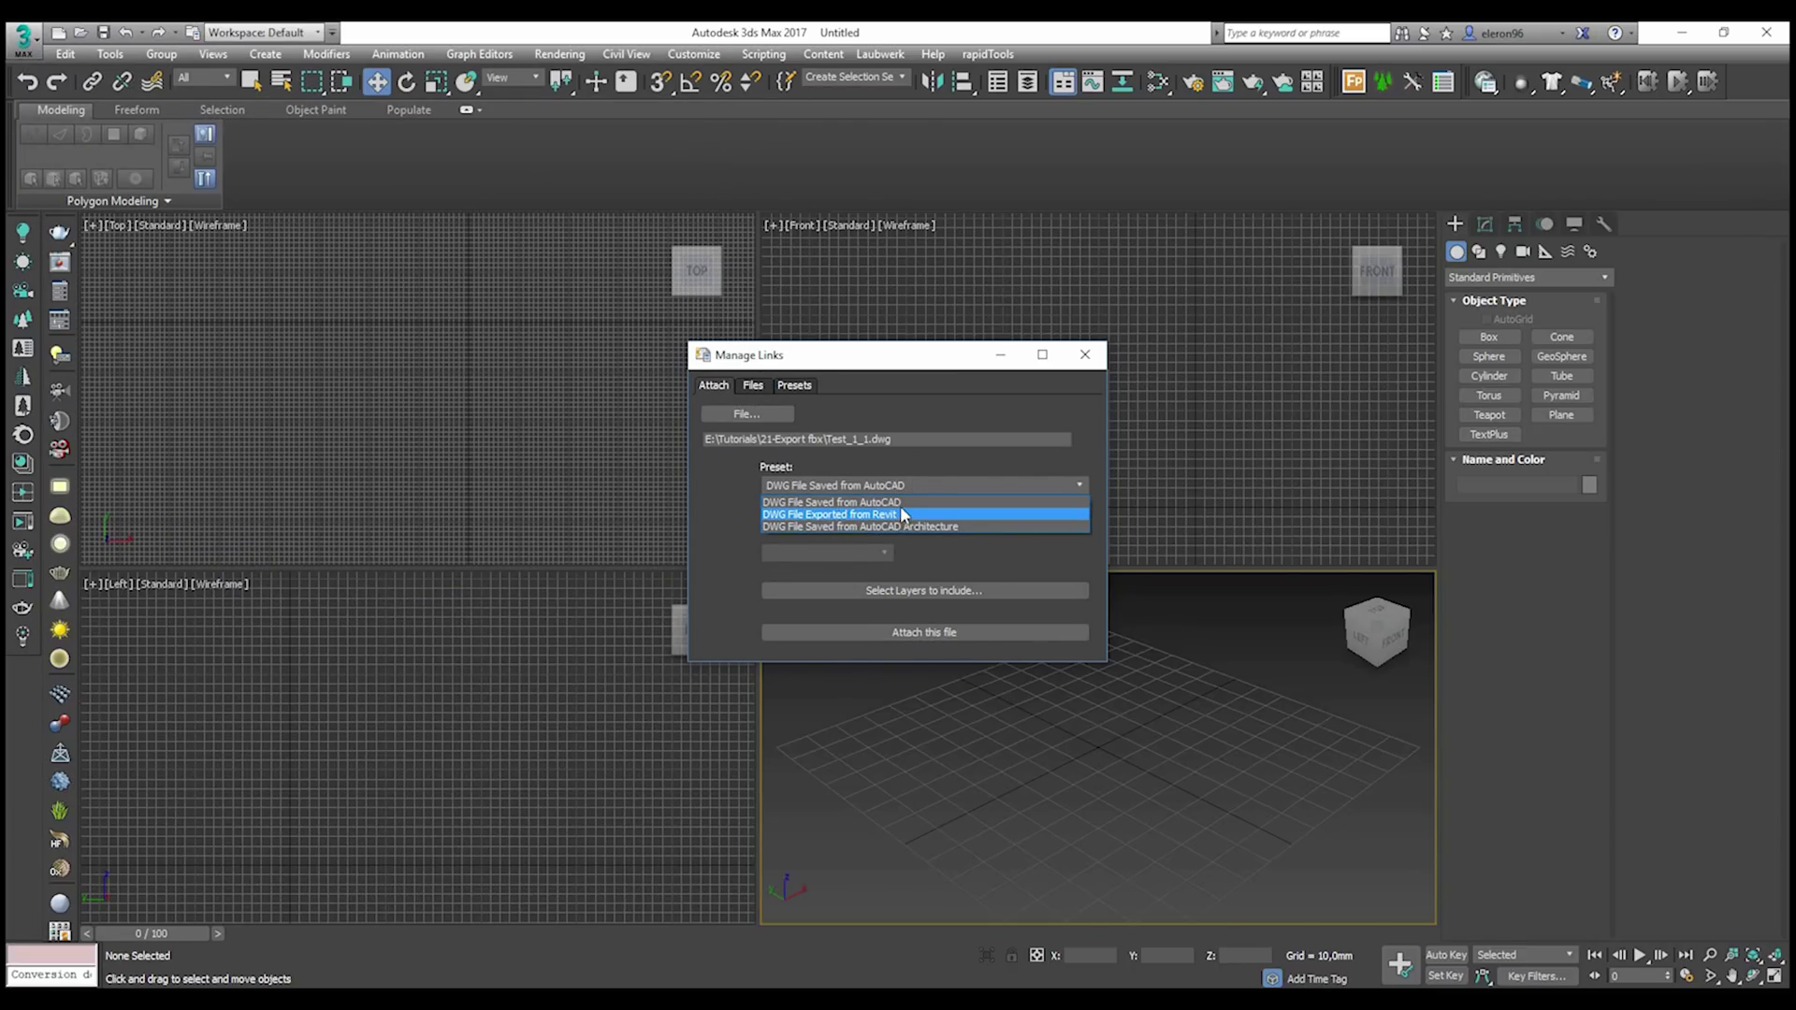
click(846, 517)
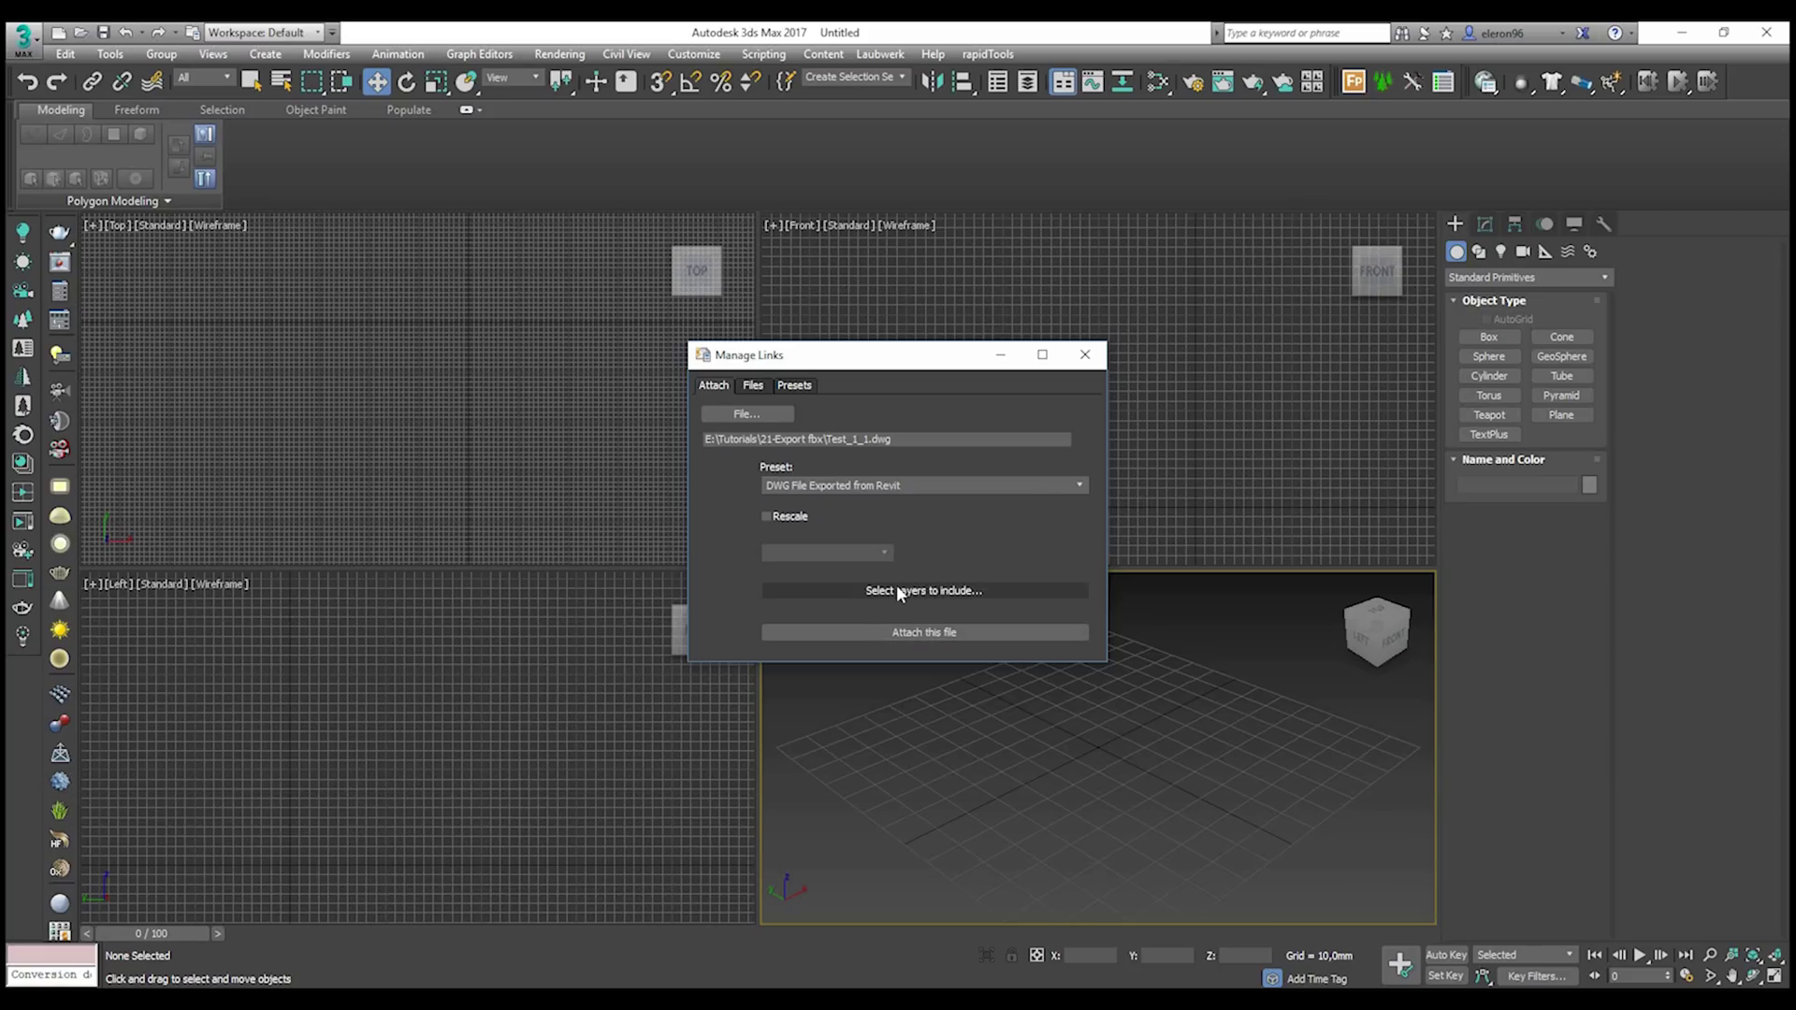
- Try to choose the layers to include and attach the DWG file to the scene, dismissing the error dialogs
click(923, 588)
click(1007, 595)
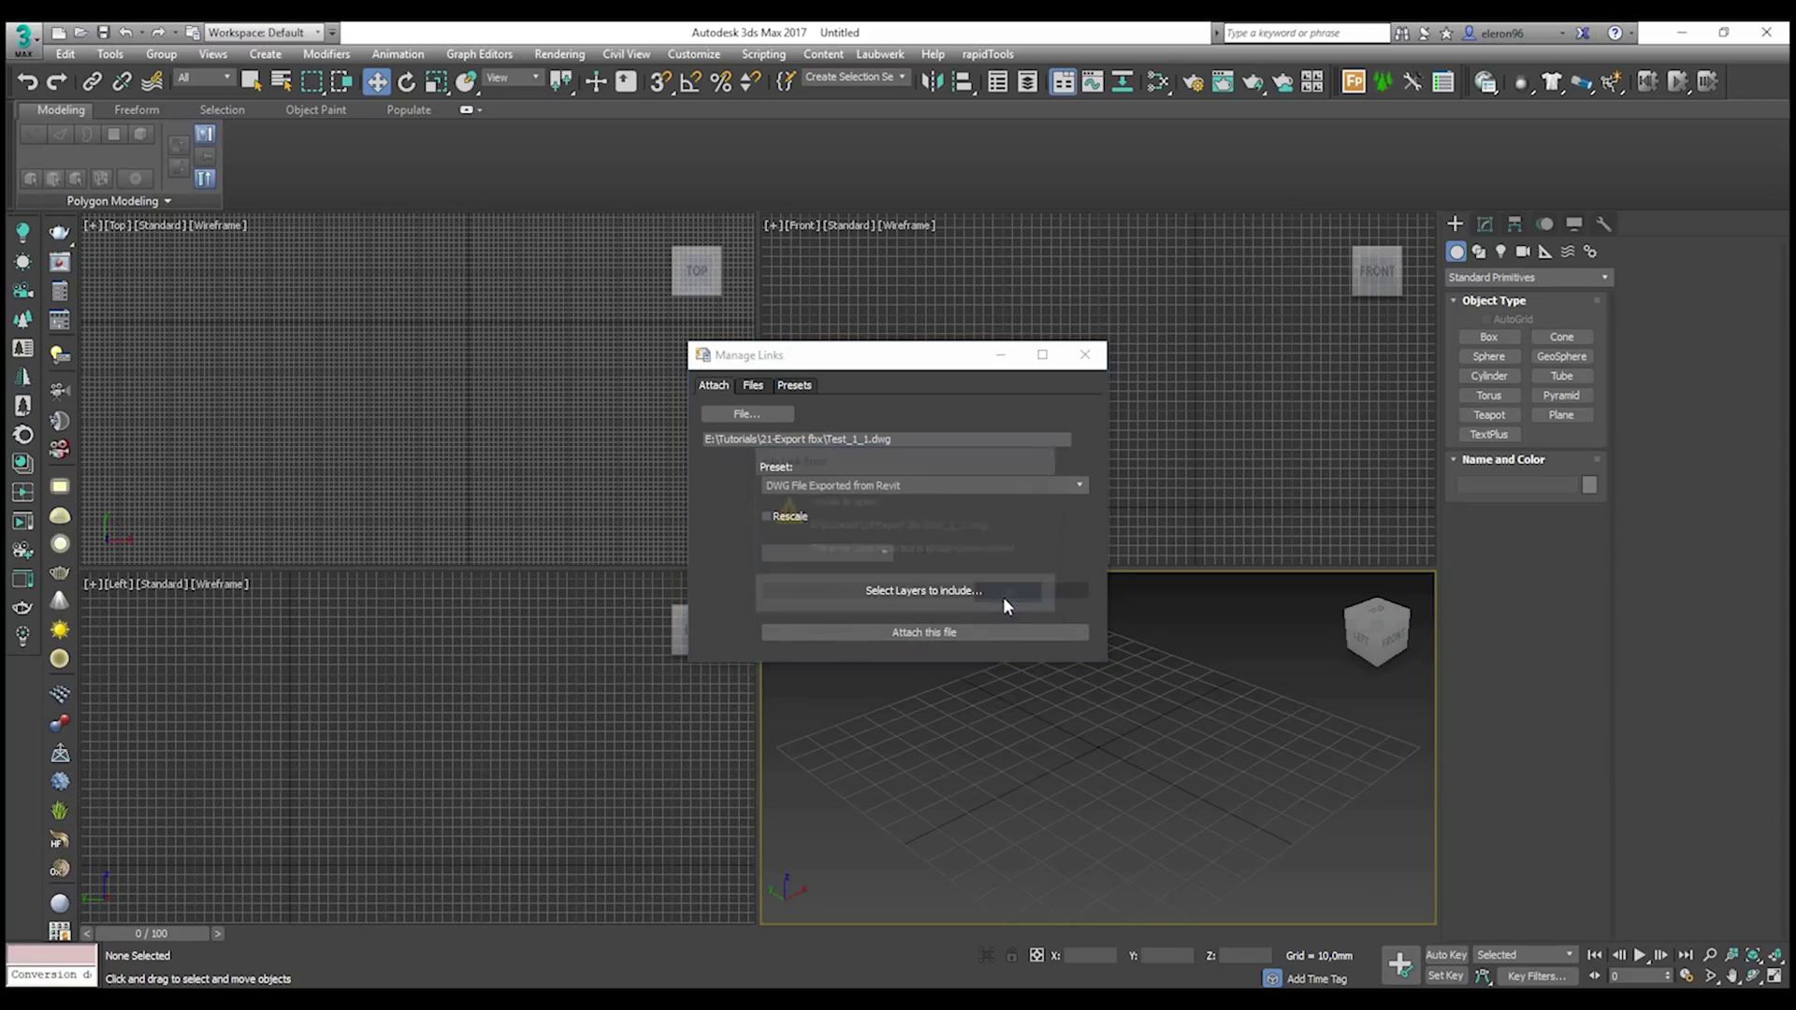
click(934, 636)
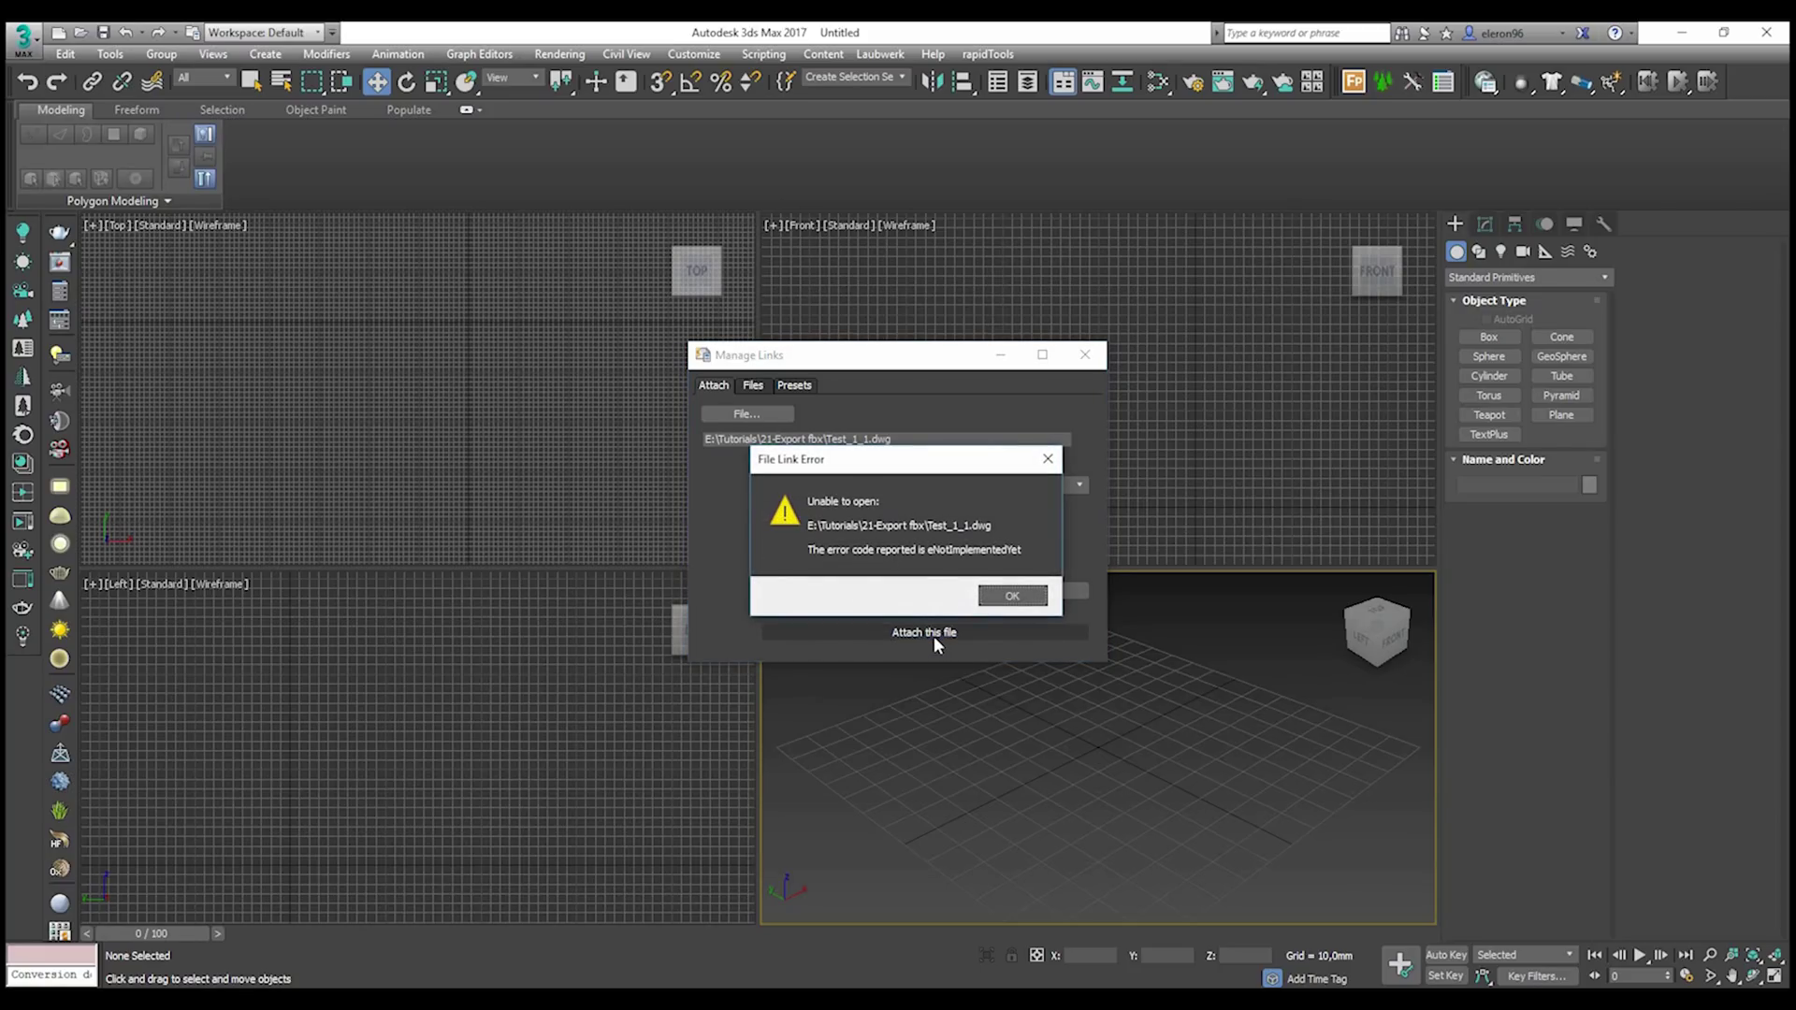
click(1014, 595)
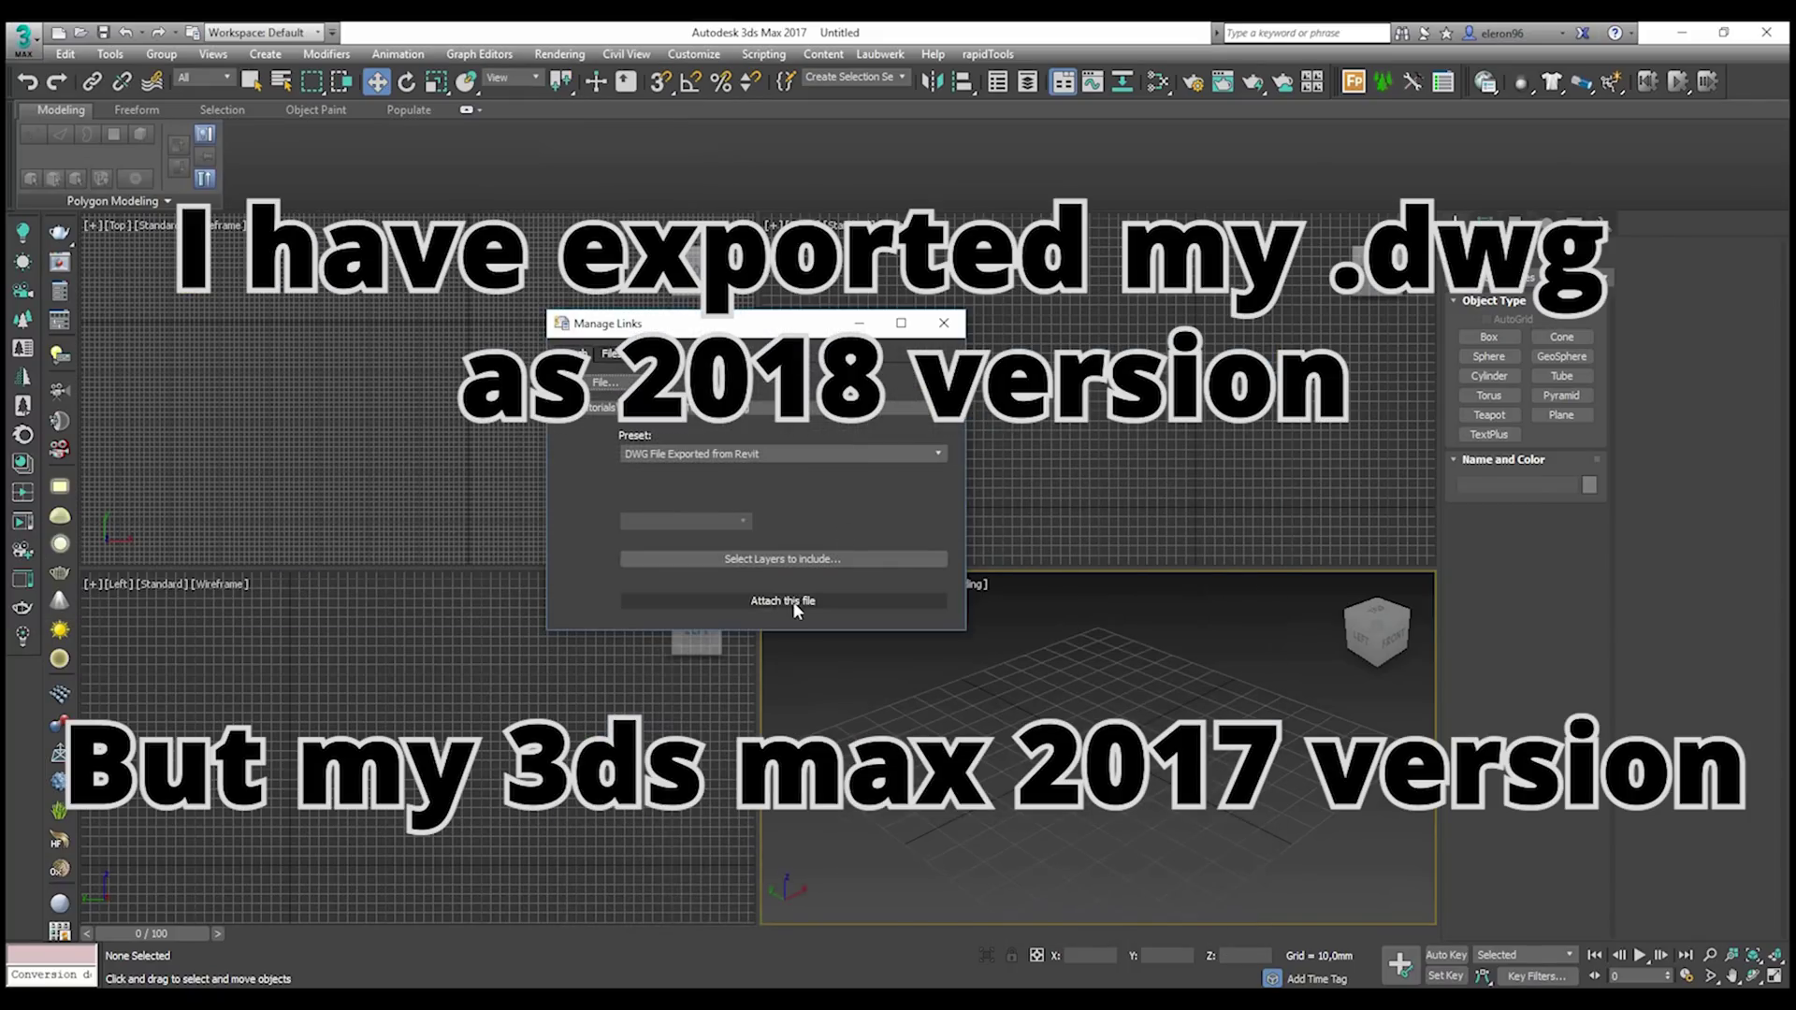
click(898, 602)
click(1012, 596)
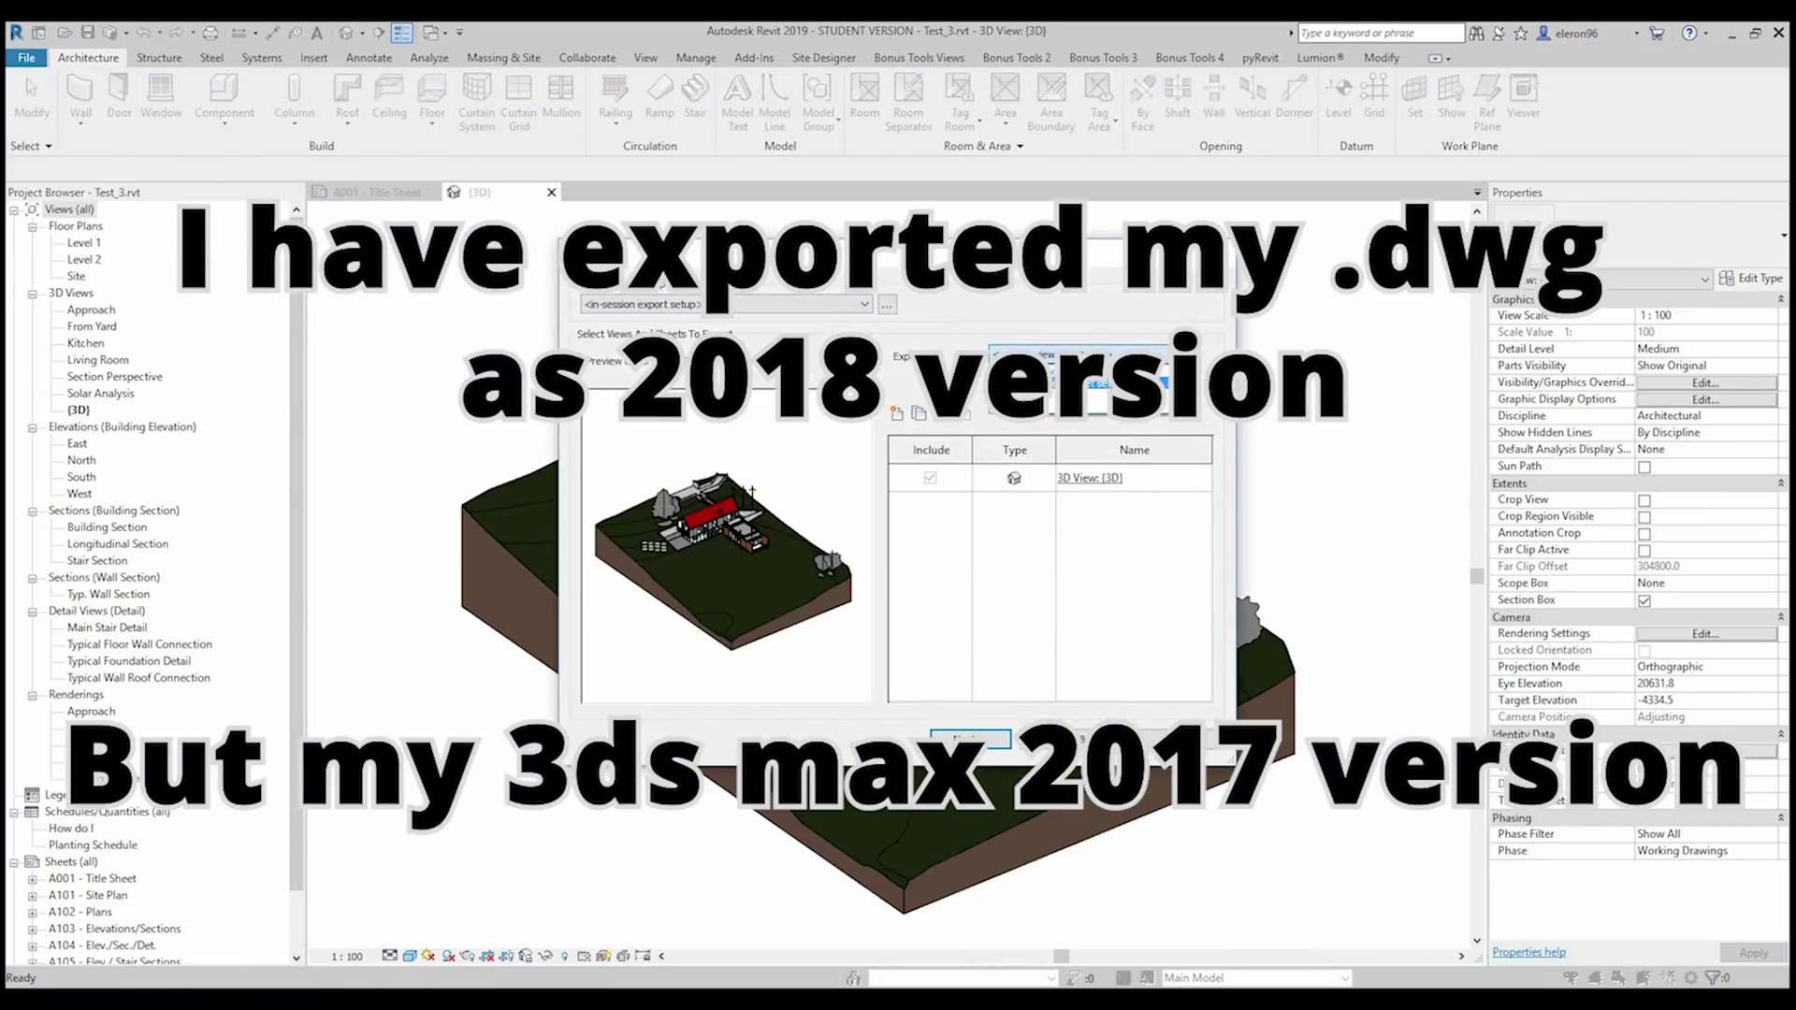
- Re-export the 3D view from Revit as Test_1_1.dwg in AutoCAD 2013 DWG format, return to 3ds Max and close the link manager
click(887, 304)
click(983, 306)
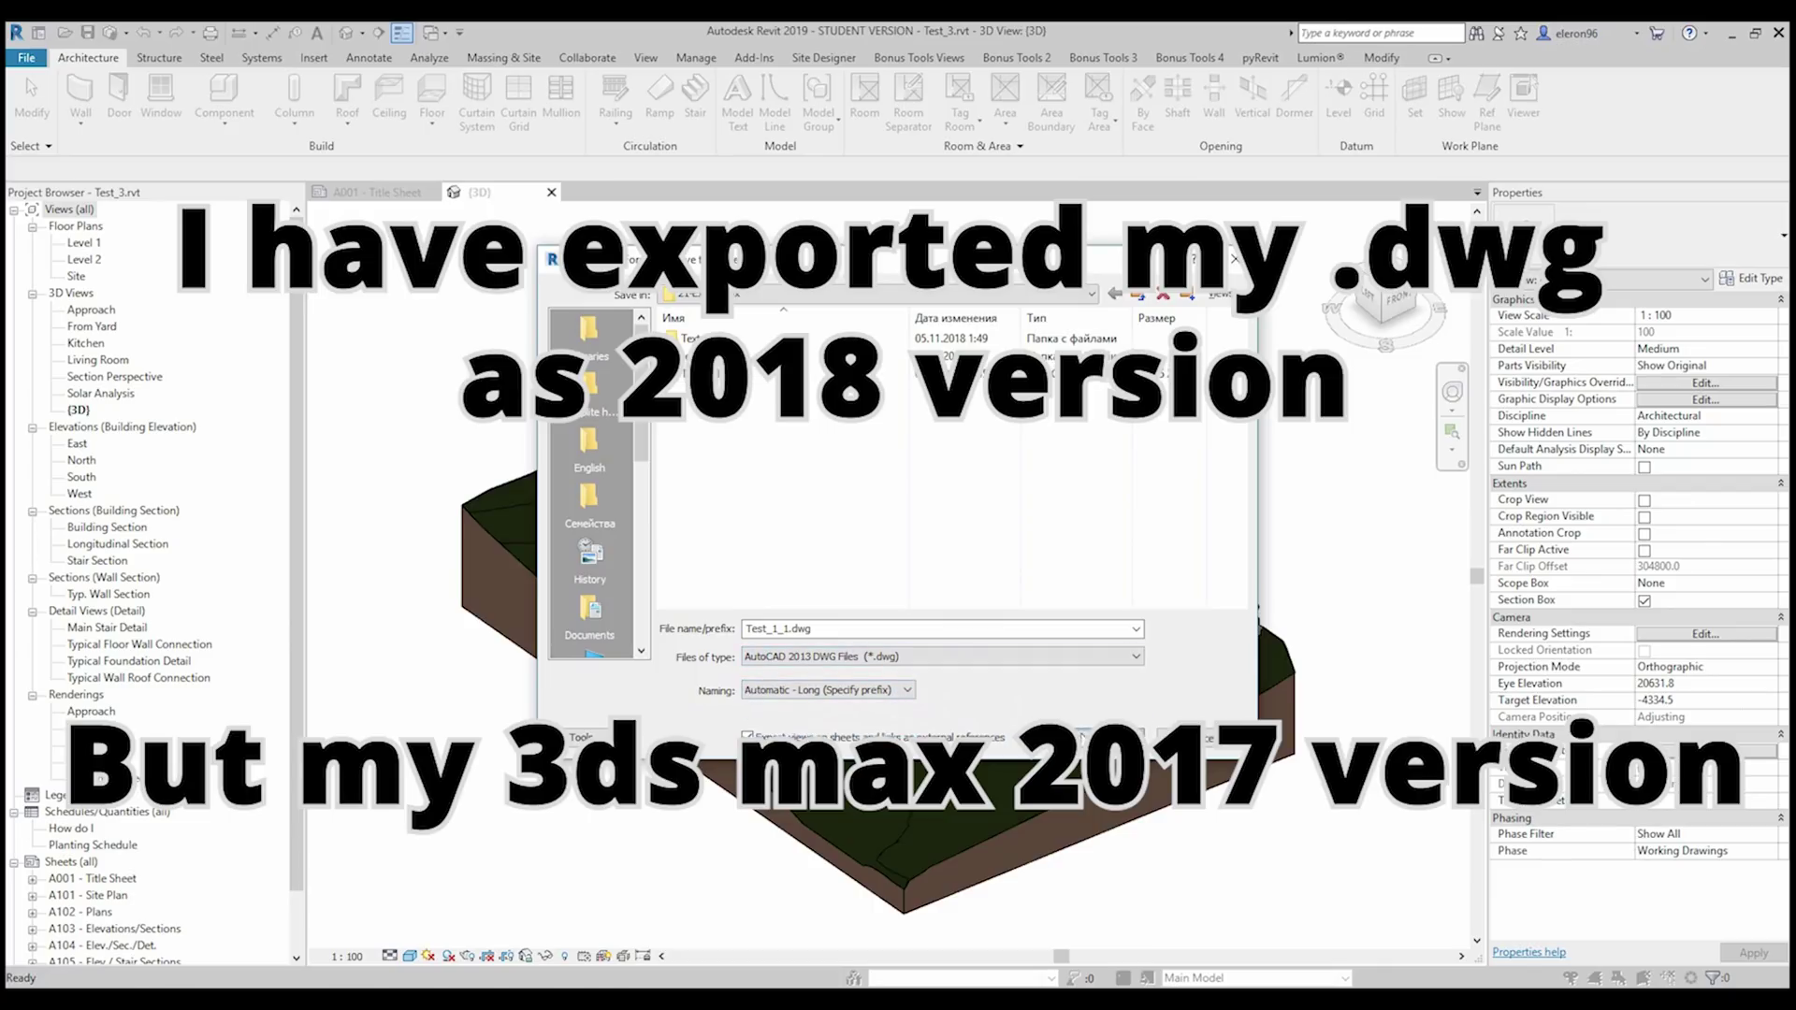
click(1082, 735)
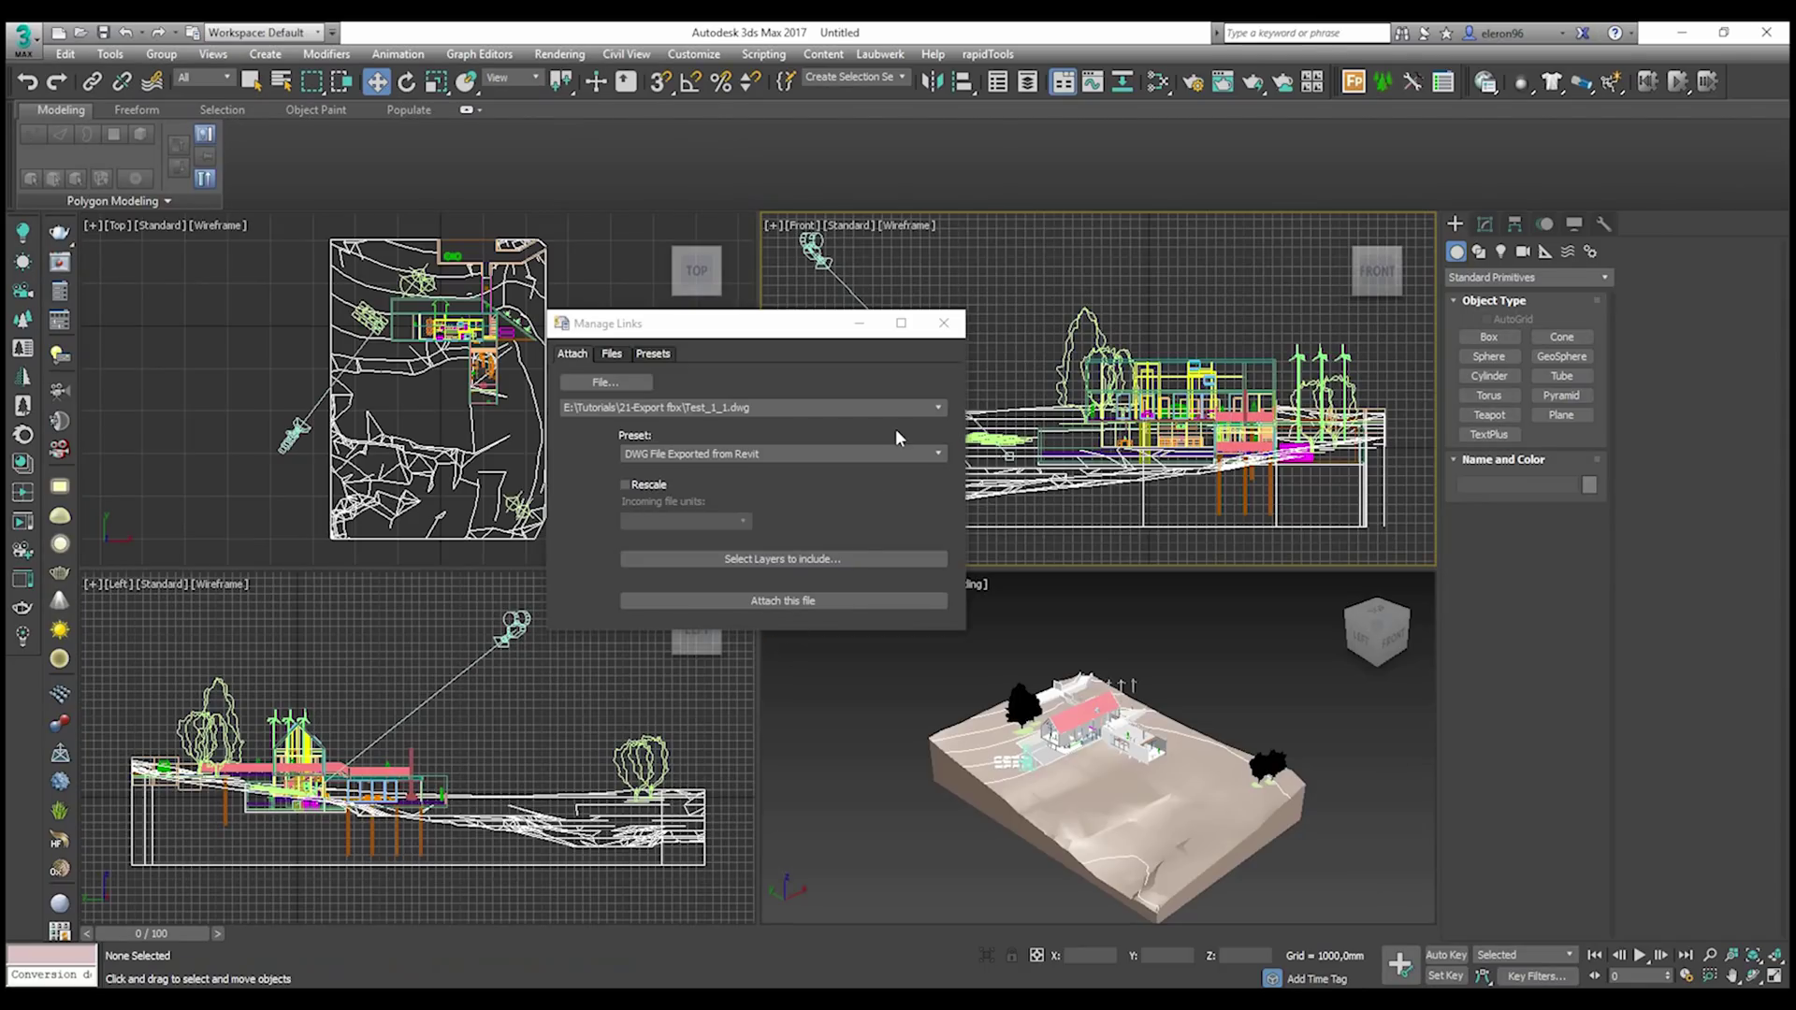
click(943, 322)
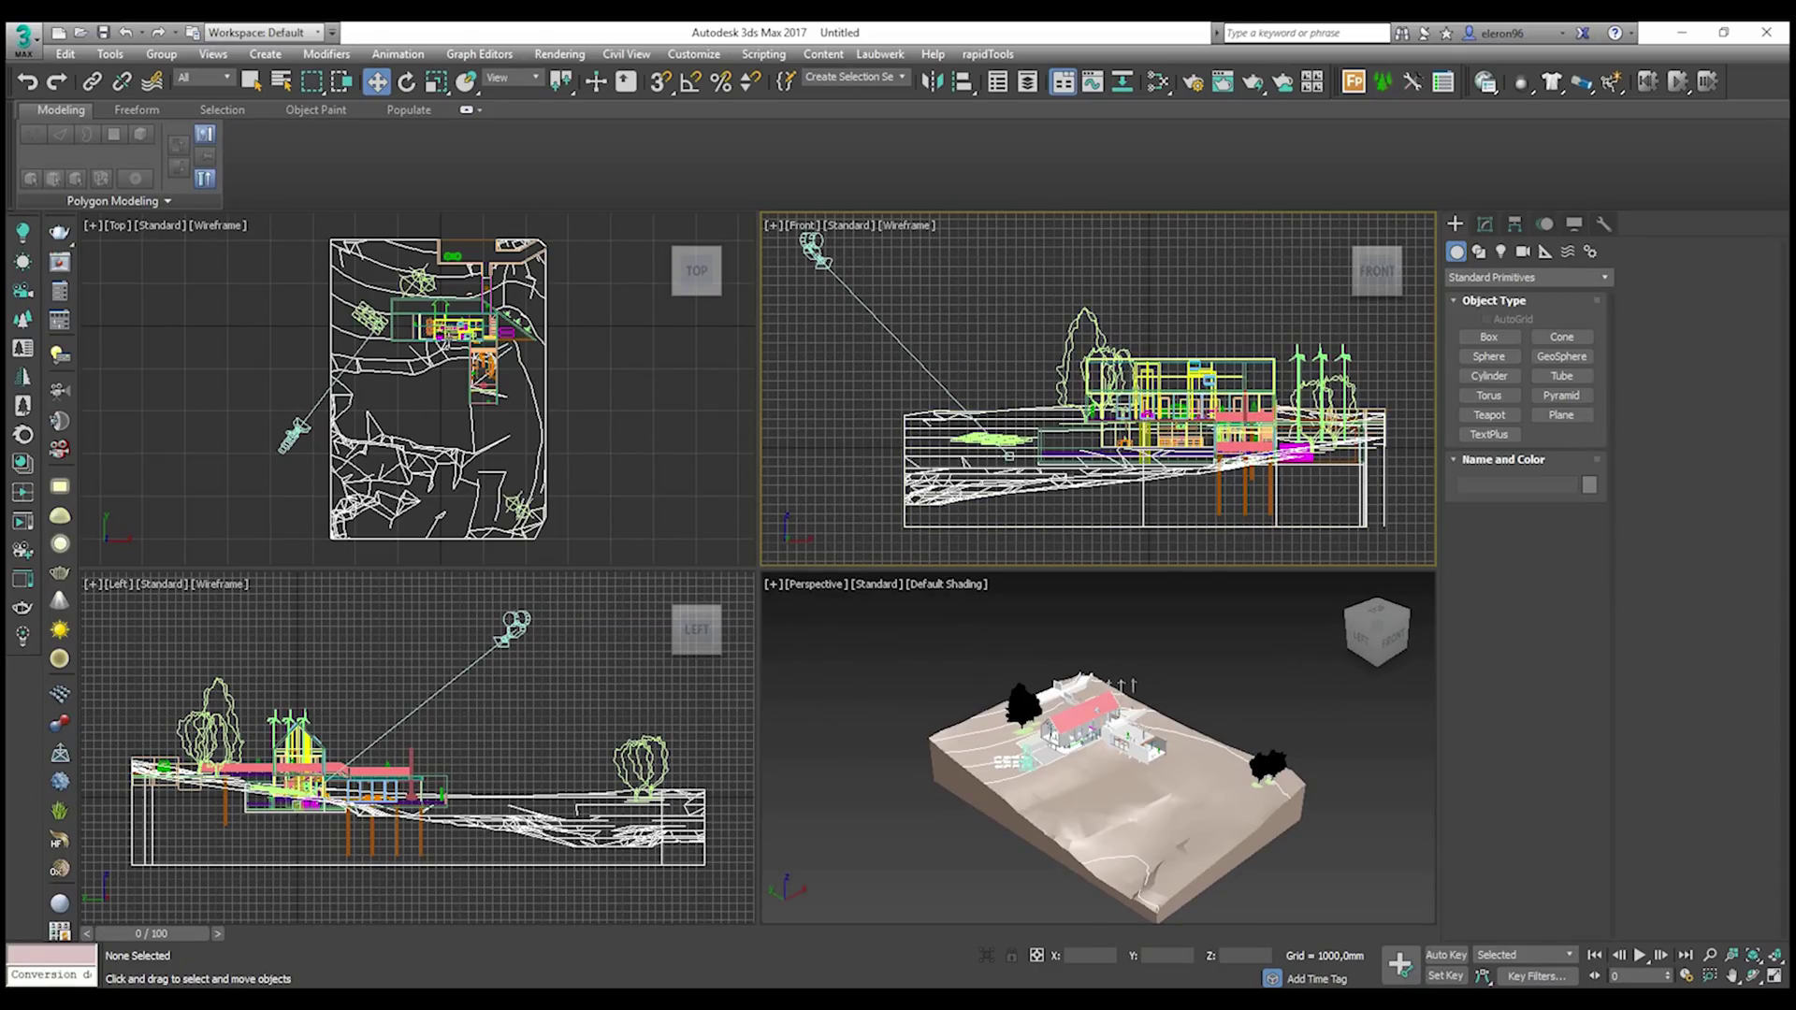
- Examine the linked DWG house and terrain in the Top and Perspective views and inspect the topography object's modifier stack
scroll(373, 425, up, 10)
click(372, 426)
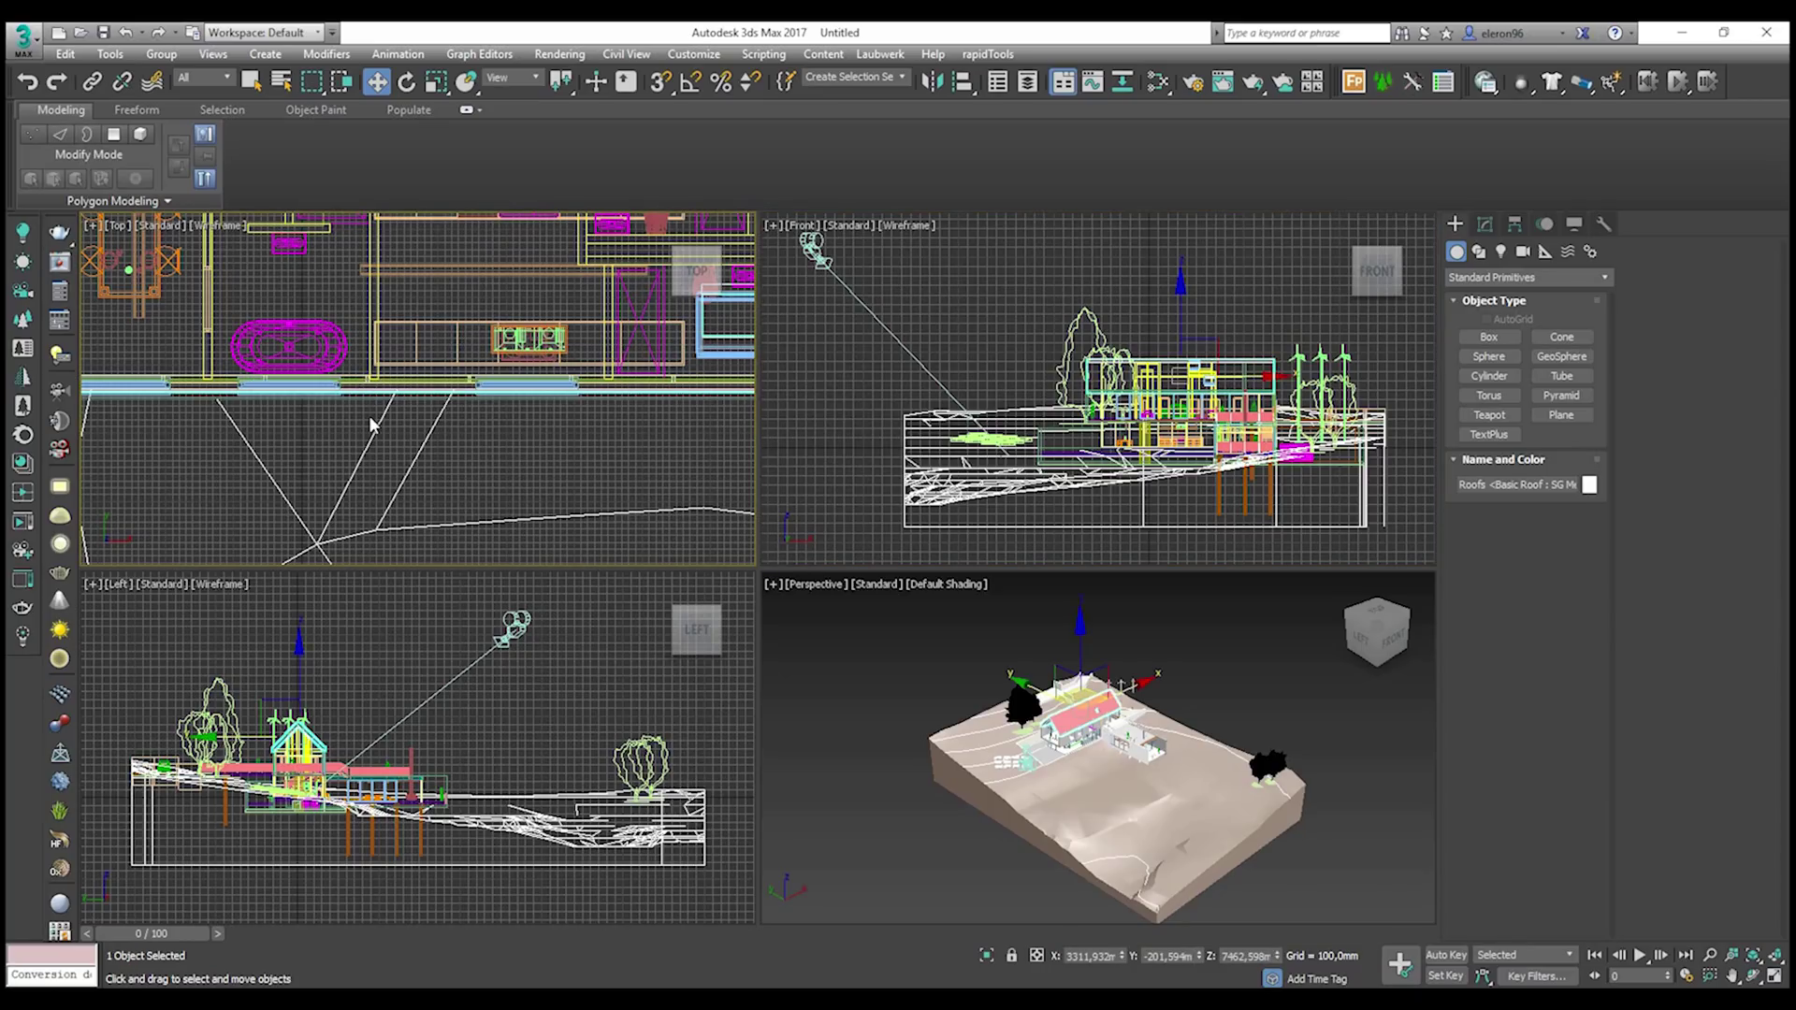
scroll(372, 426, down, 10)
click(841, 690)
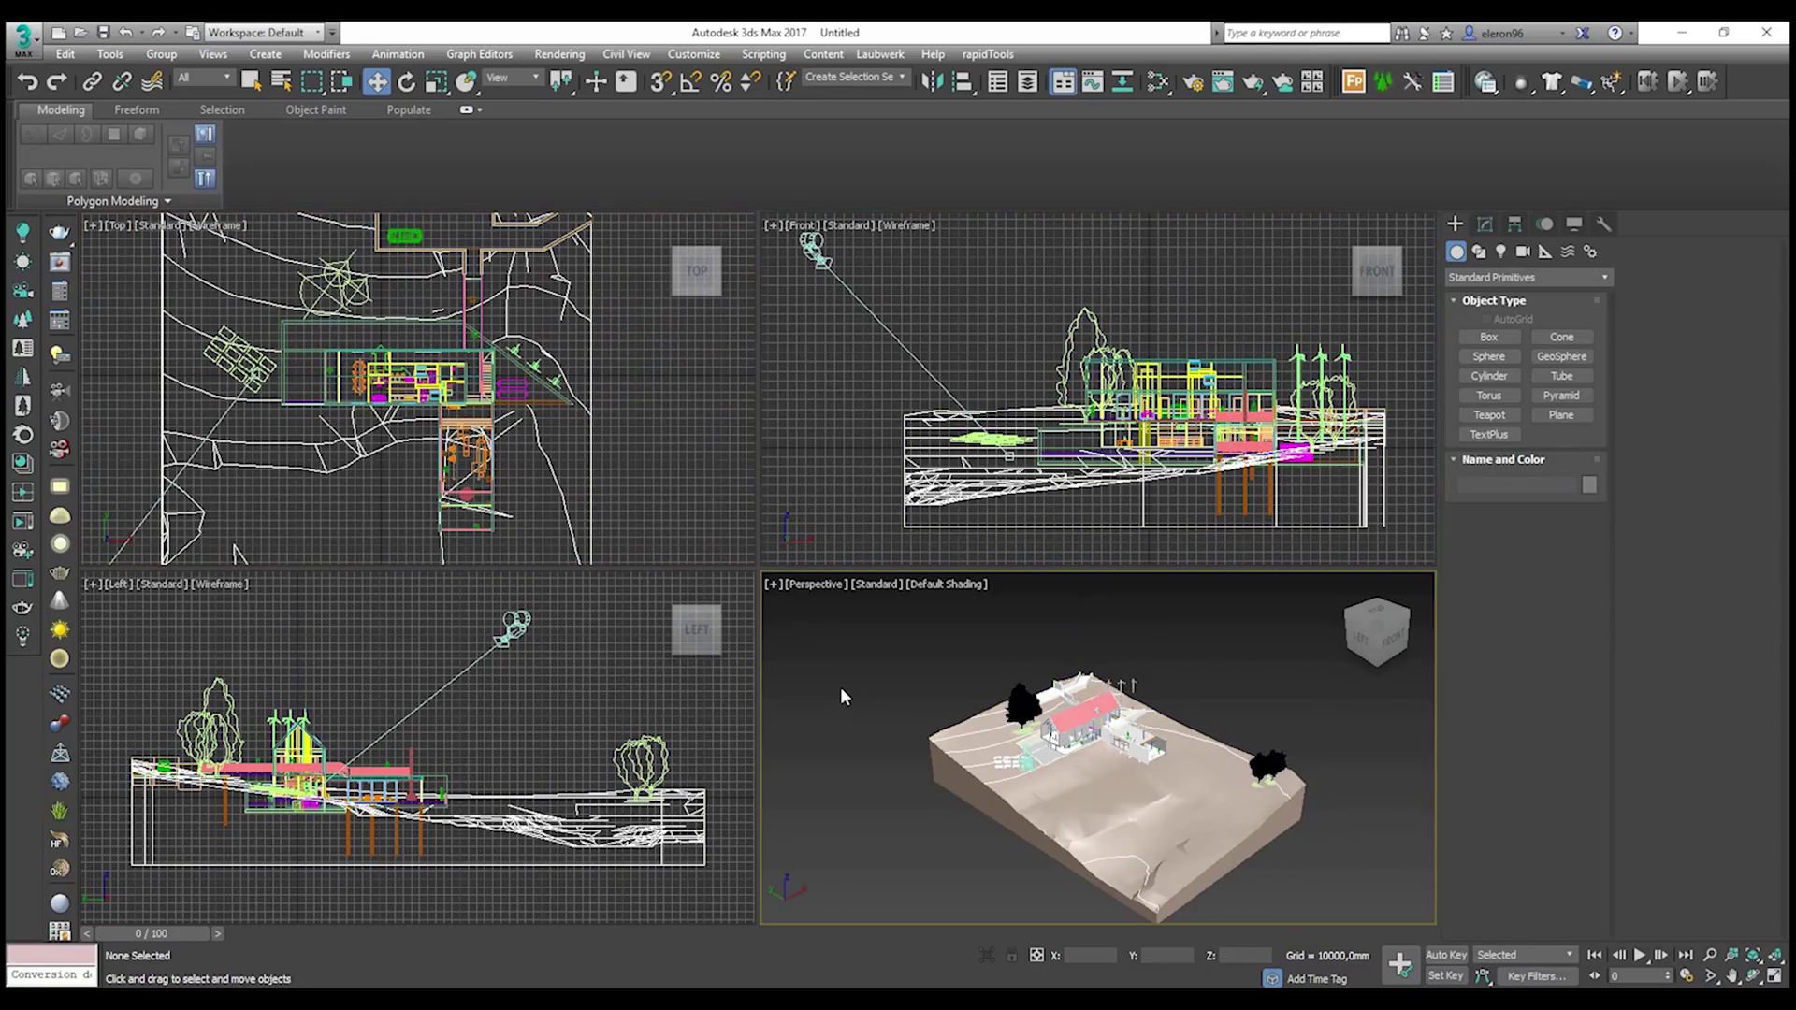
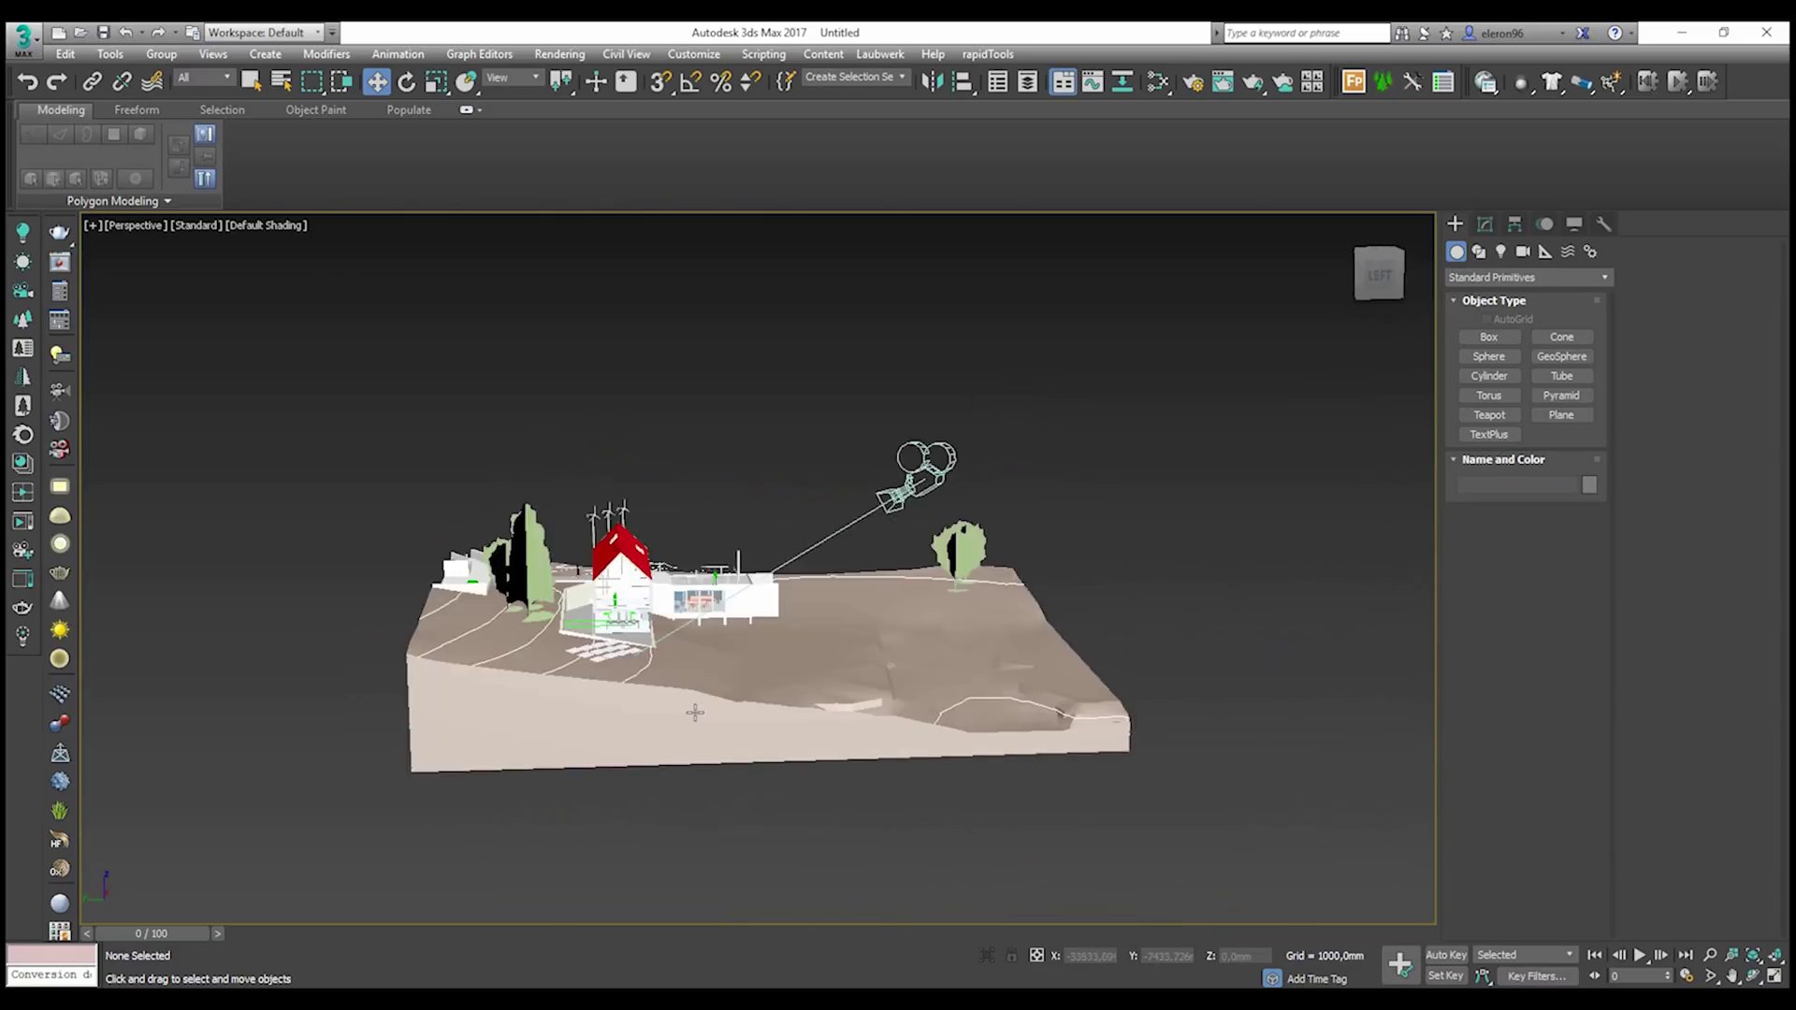
scroll(668, 642, up, 8)
scroll(713, 609, down, 5)
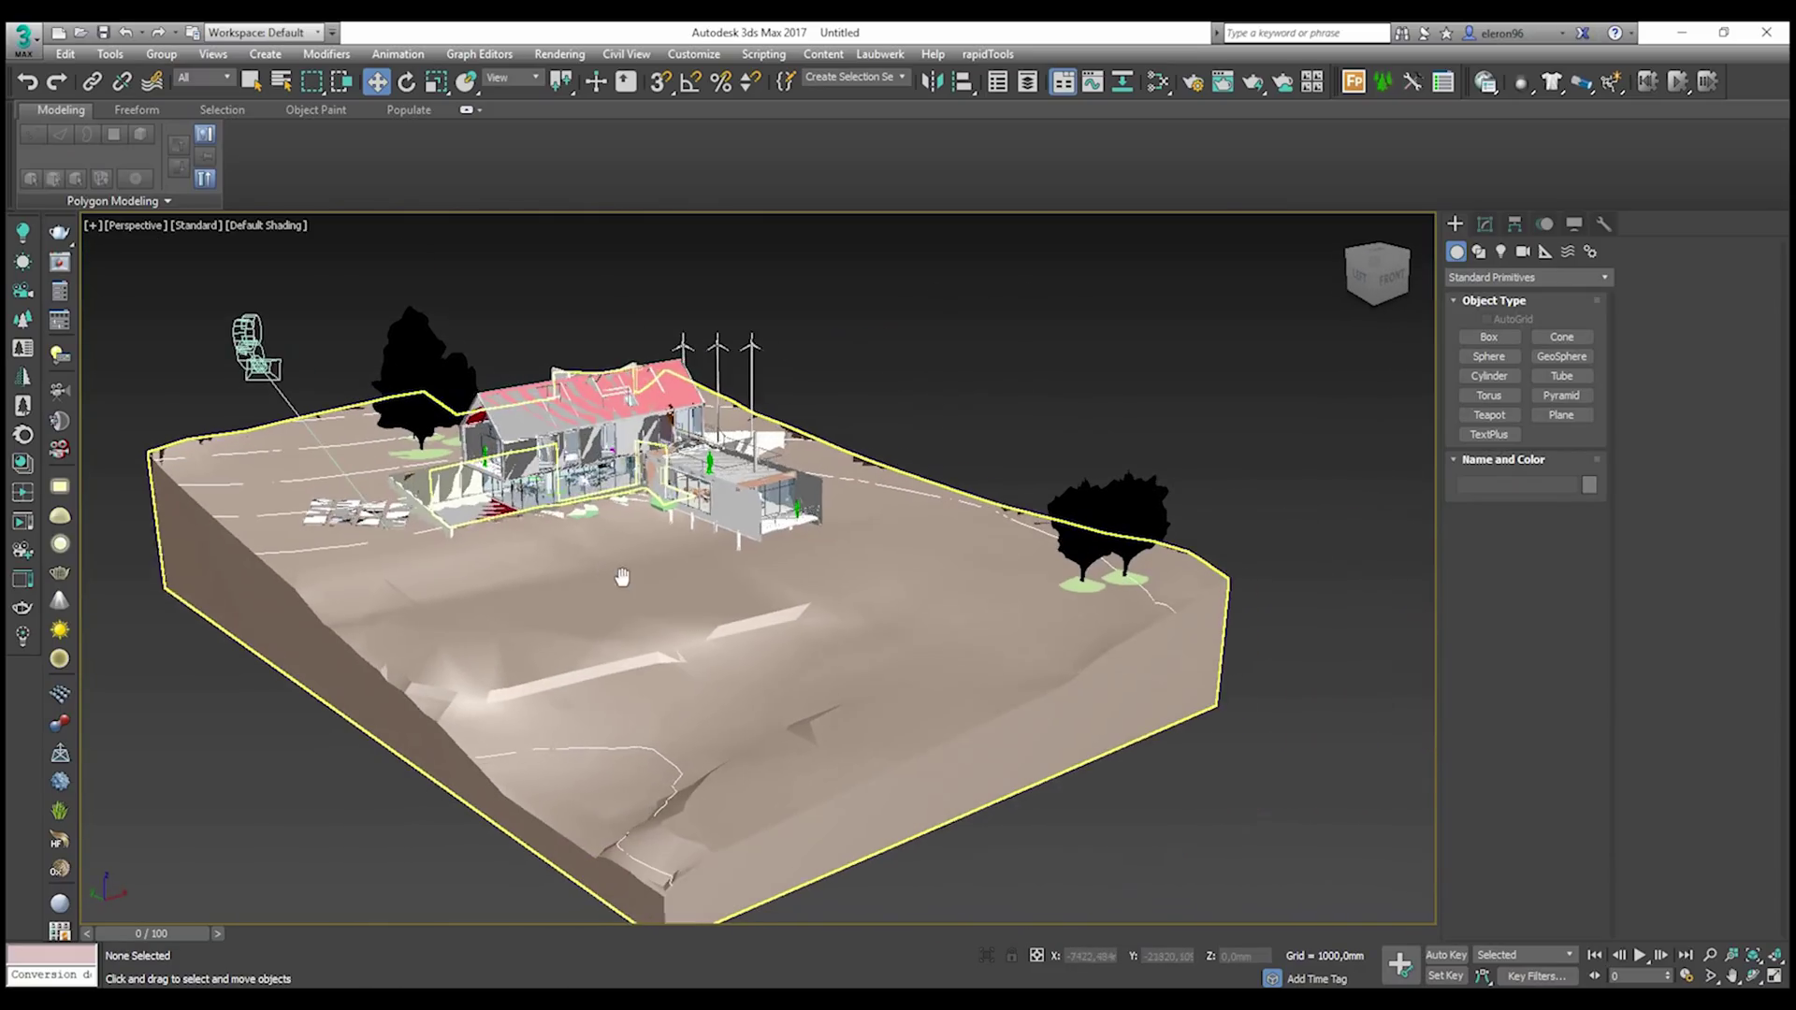
alt+middle_drag(580, 524, 686, 481)
scroll(618, 501, up, 6)
scroll(688, 383, up, 3)
scroll(688, 383, down, 3)
alt+middle_drag(688, 383, 674, 503)
click(674, 503)
key(z)
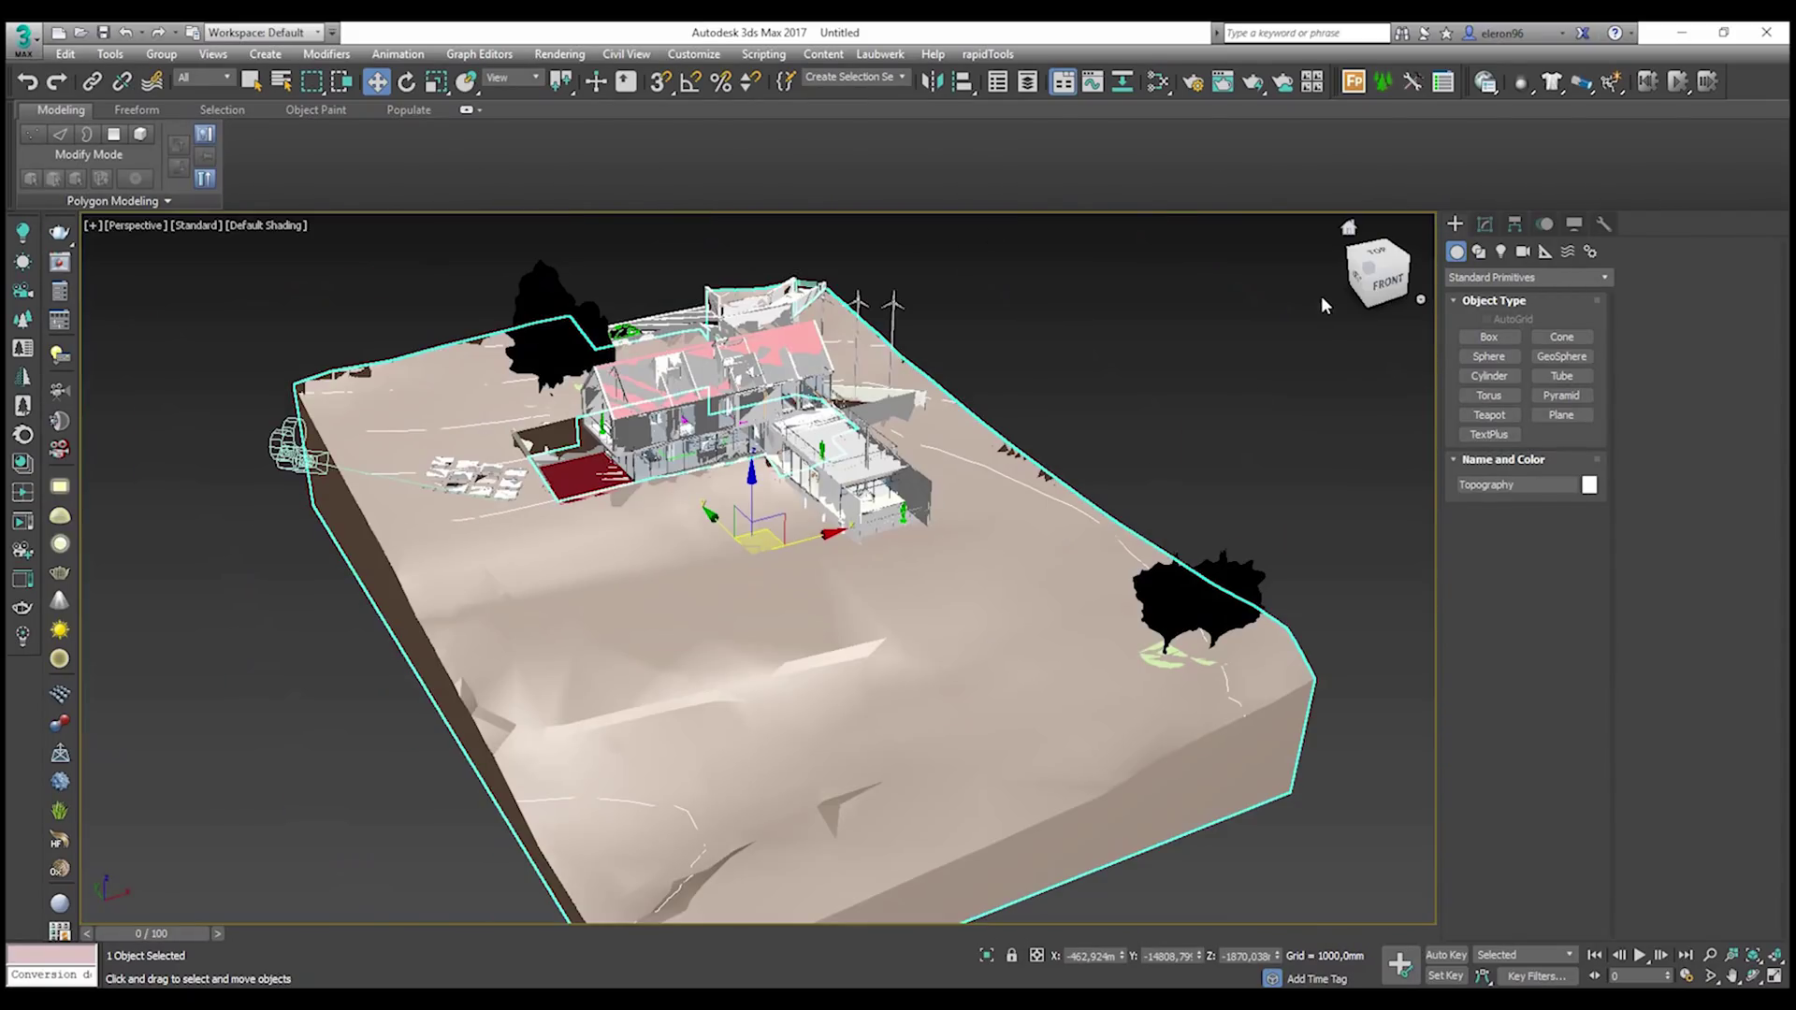
click(1485, 225)
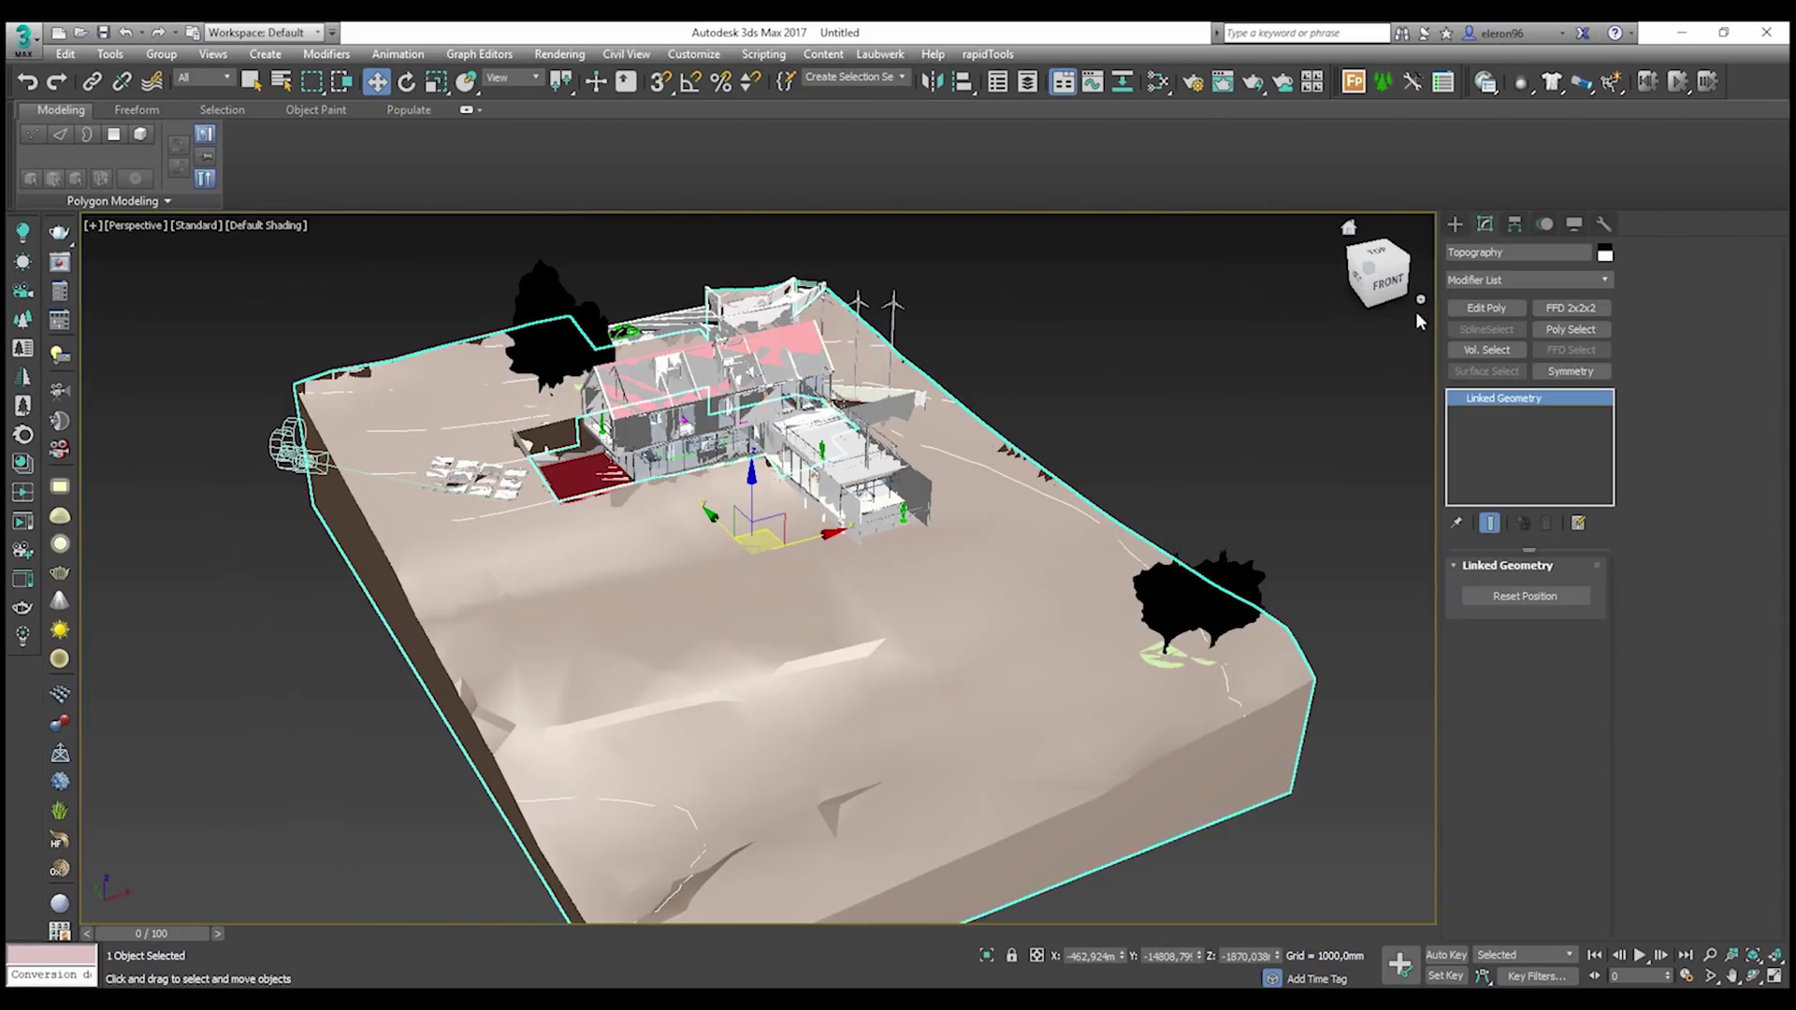
- Try another shading style in the Perspective view and return it to Default Shading
click(237, 227)
click(290, 391)
mouse_move(704, 546)
alt+middle_down()
mouse_move(711, 467)
mouse_move(655, 599)
mouse_move(592, 576)
mouse_move(720, 535)
mouse_move(739, 496)
mouse_move(804, 524)
mouse_move(743, 565)
mouse_move(645, 515)
alt+middle_up()
click(239, 228)
click(288, 248)
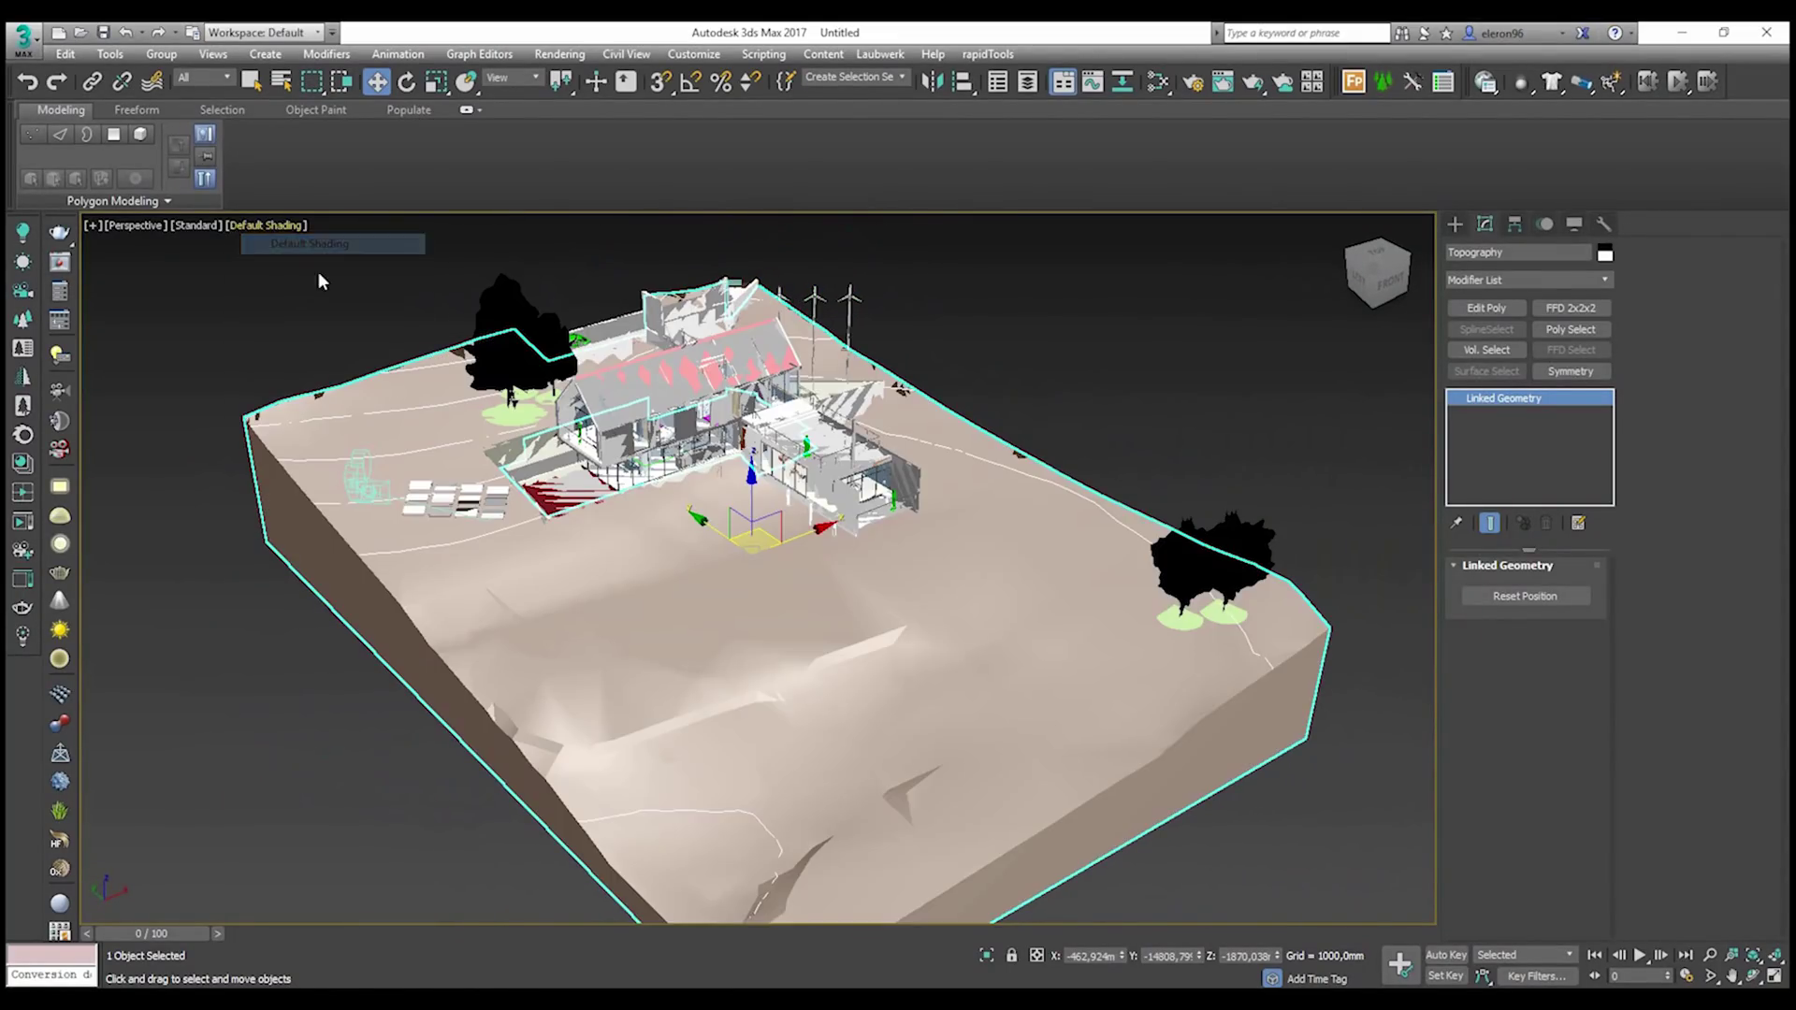
- Inspect the linked house up close in Perspective, restore the four-viewport layout and clear the selection
scroll(758, 568, up, 5)
alt+middle_drag(758, 568, 795, 599)
scroll(796, 599, up, 2)
scroll(827, 465, down, 8)
scroll(731, 502, up, 3)
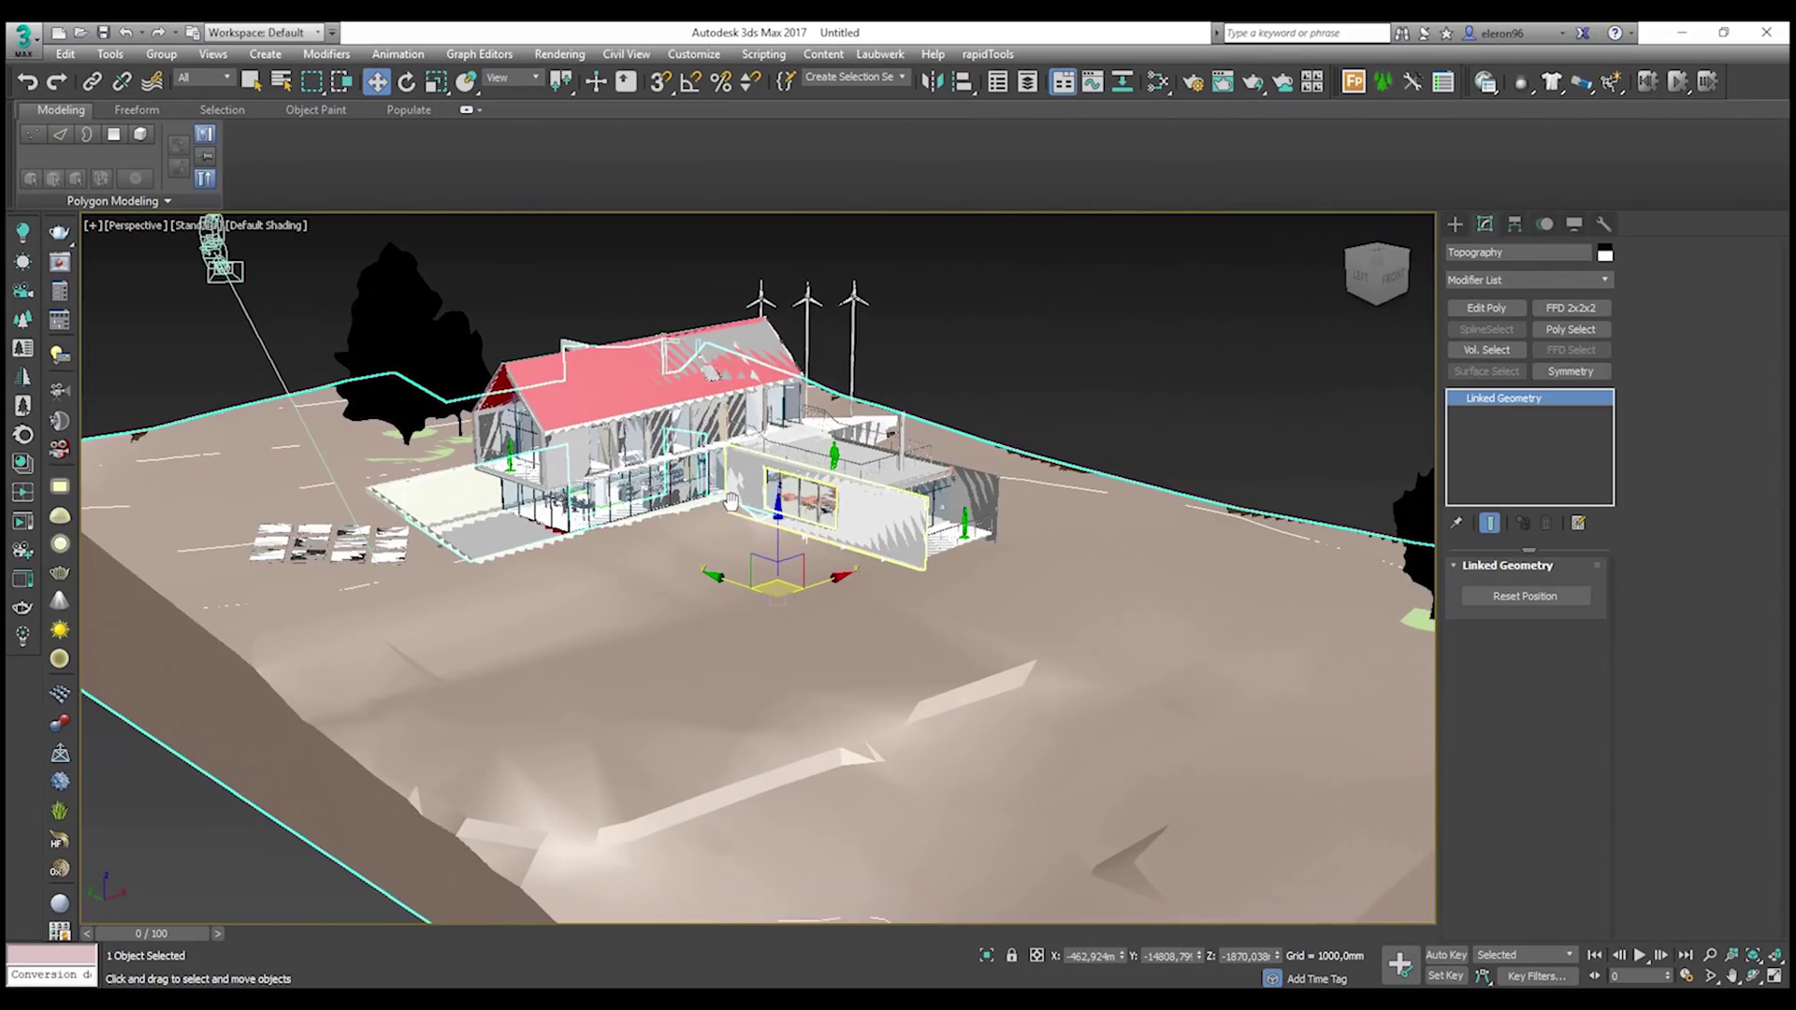
key(alt+w)
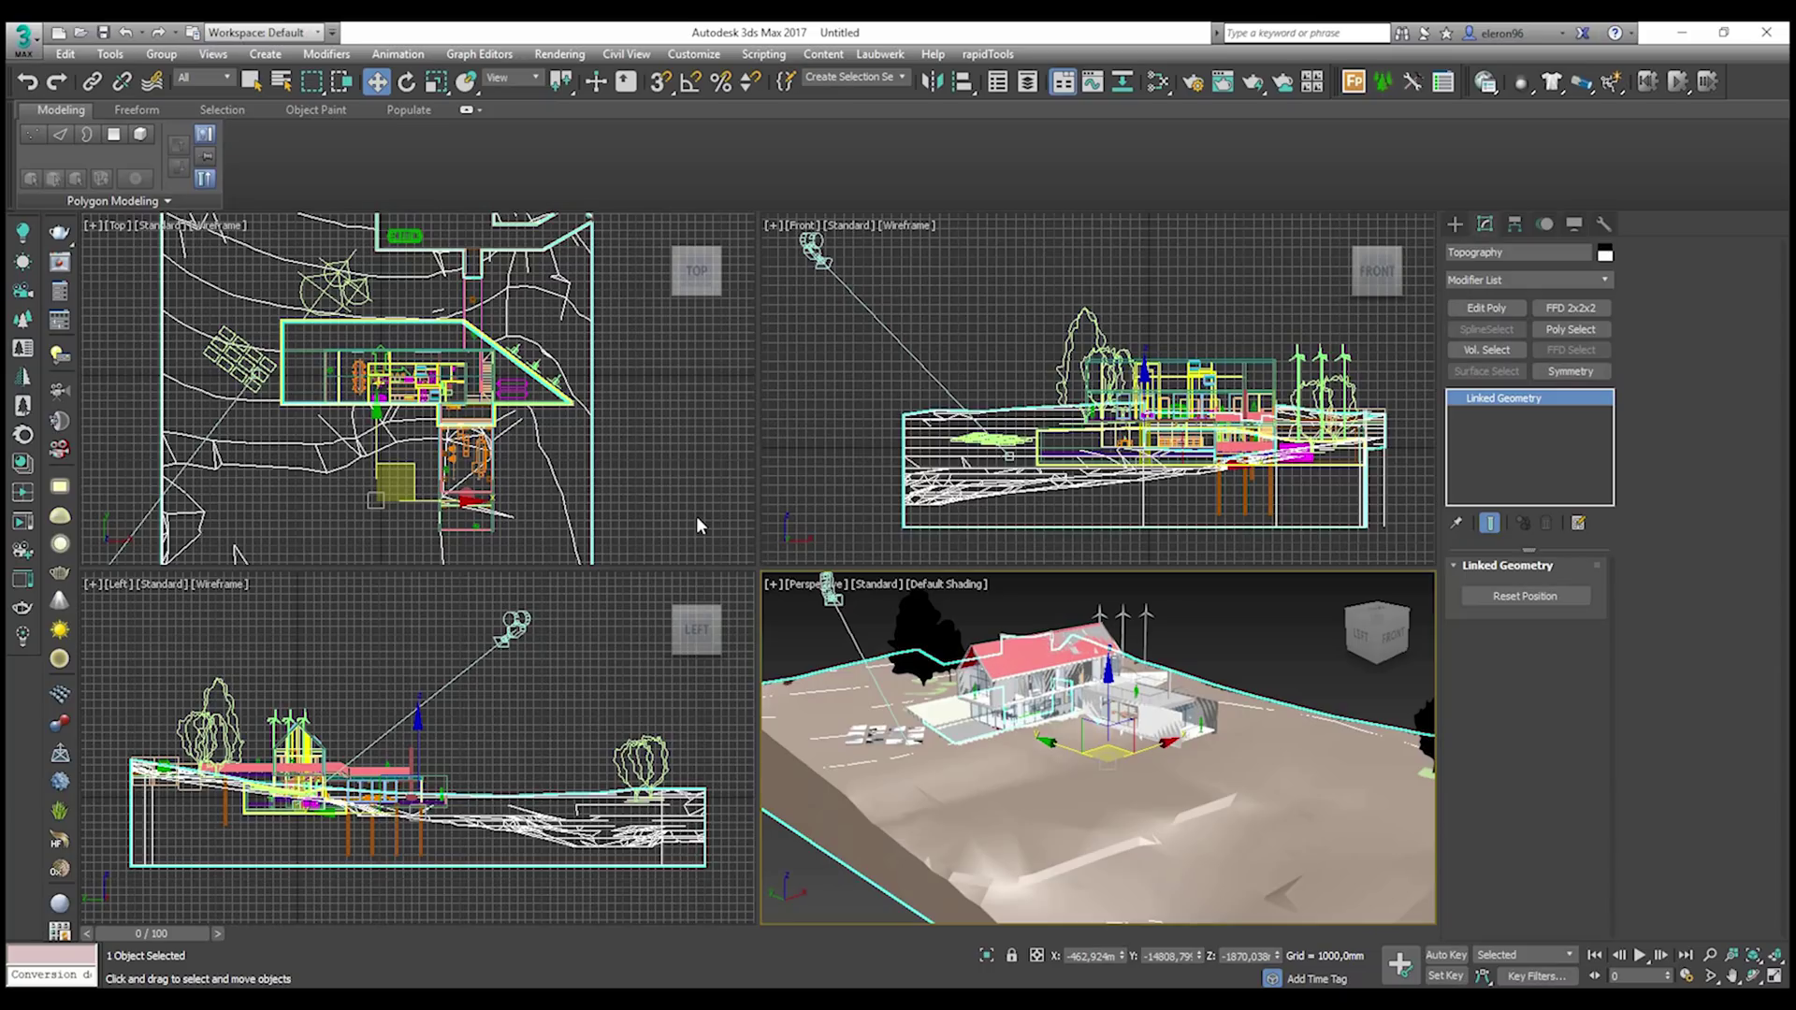
click(997, 644)
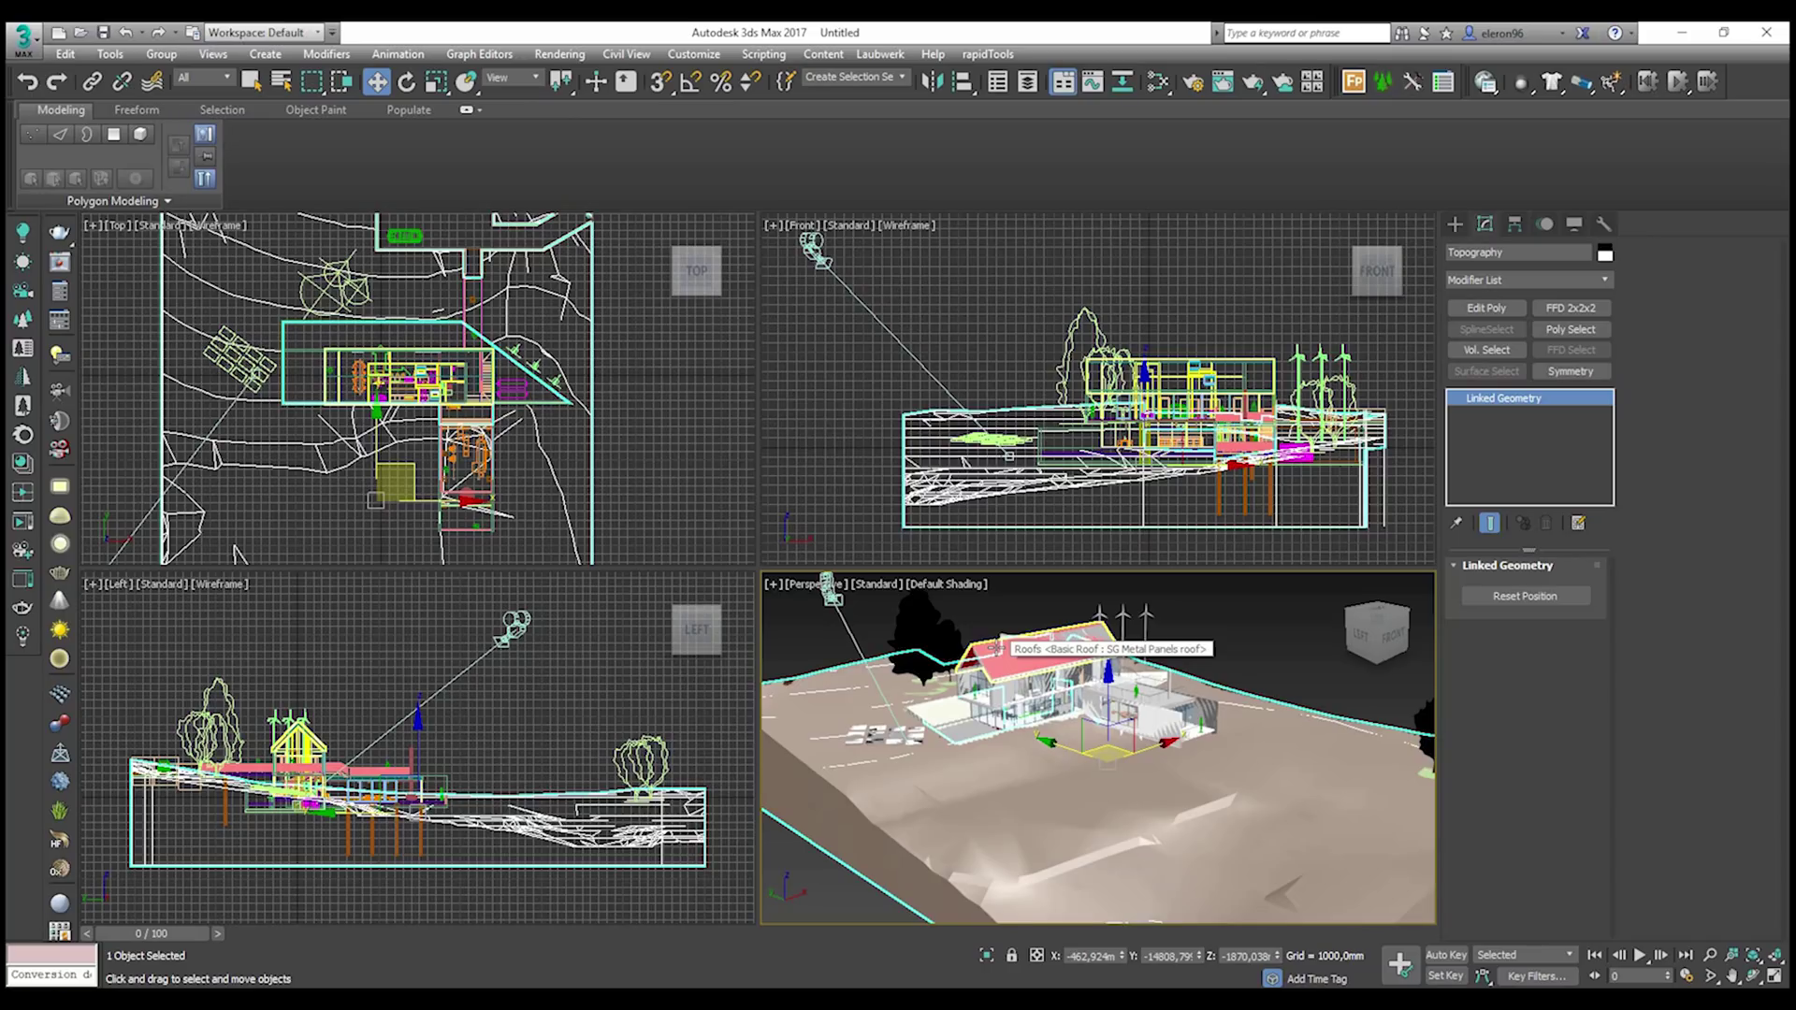
key(ctrl+d)
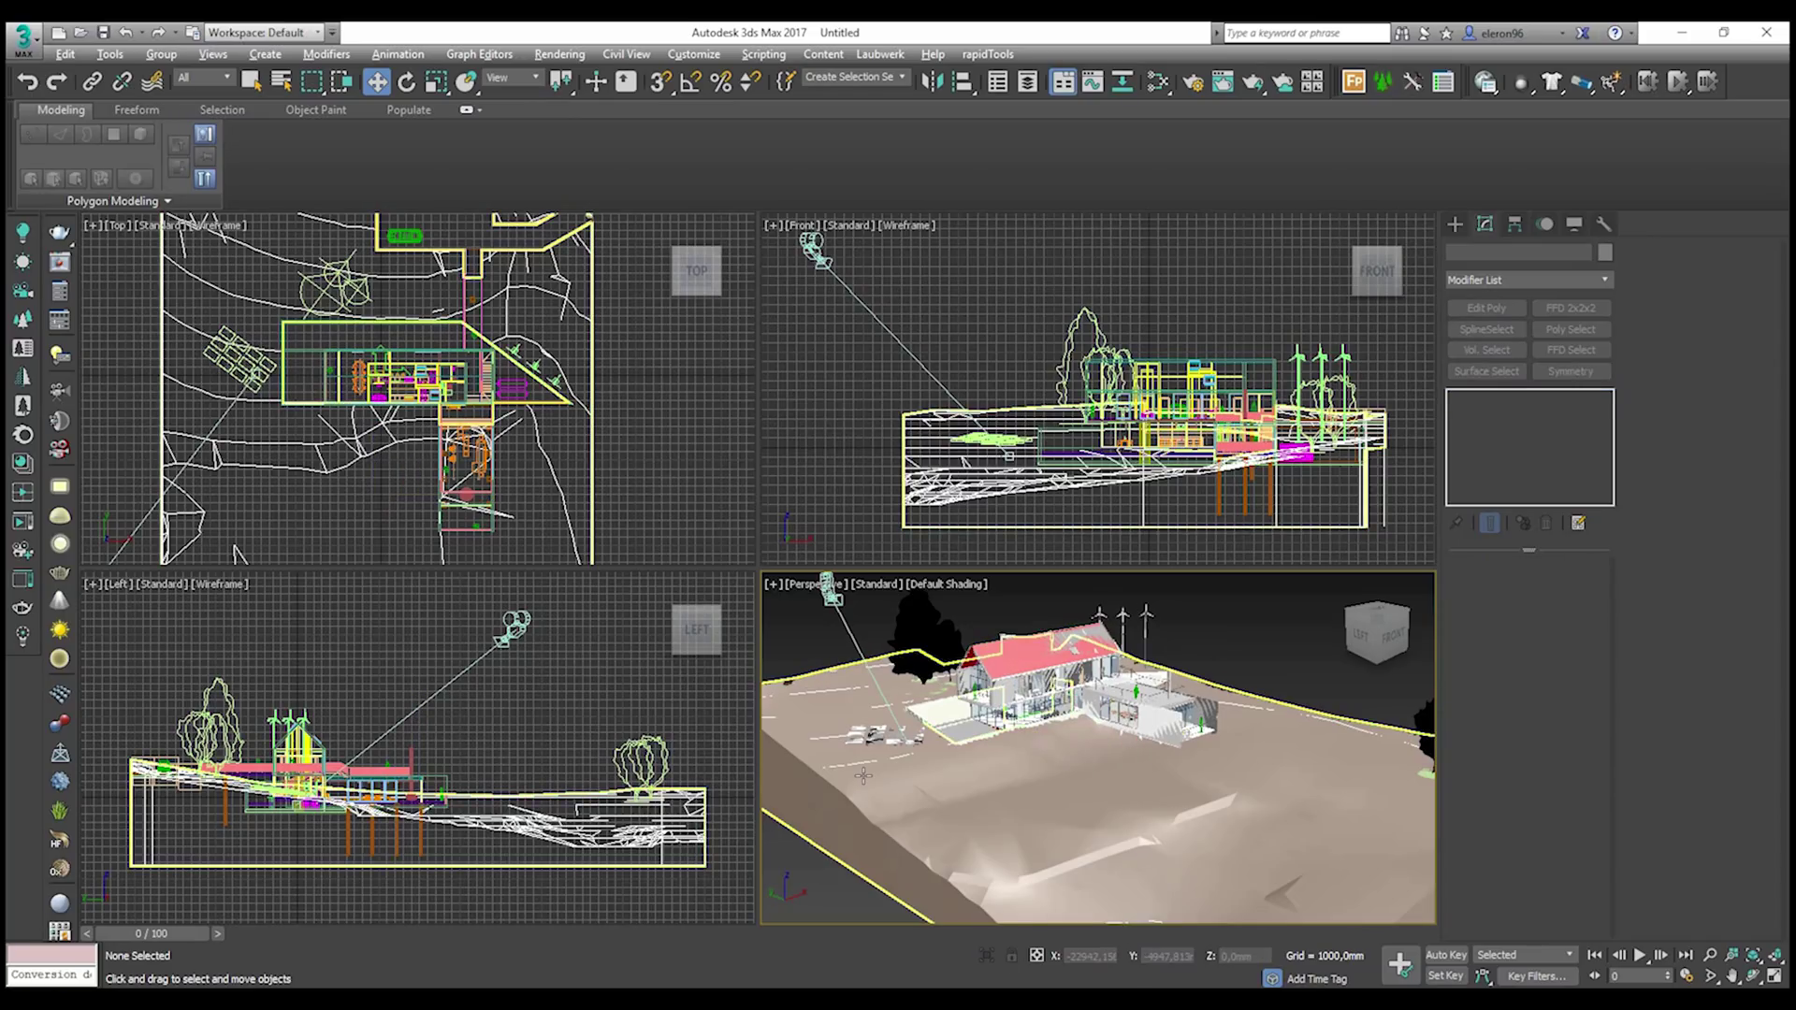
- Check the topography object in the maximized Perspective view and select every object of the linked model
key(alt+w)
key(z)
drag(1127, 555, 614, 864)
click(744, 736)
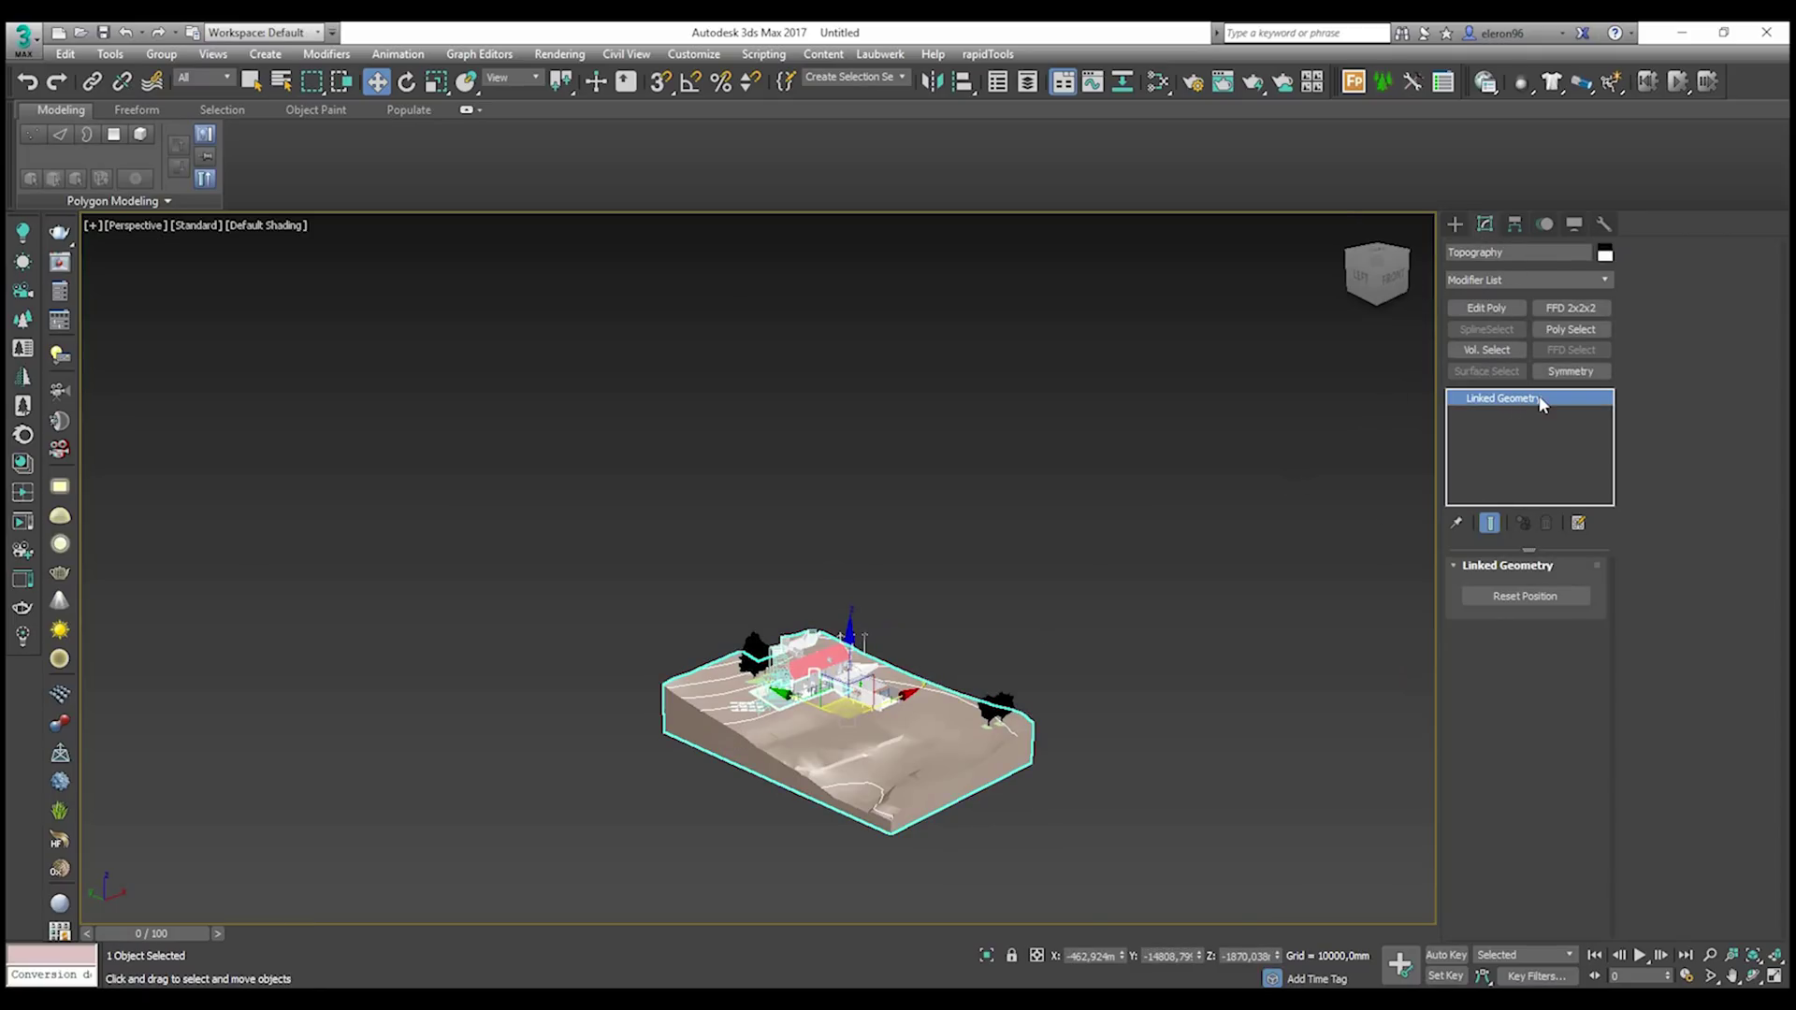
click(679, 529)
drag(541, 509, 1185, 865)
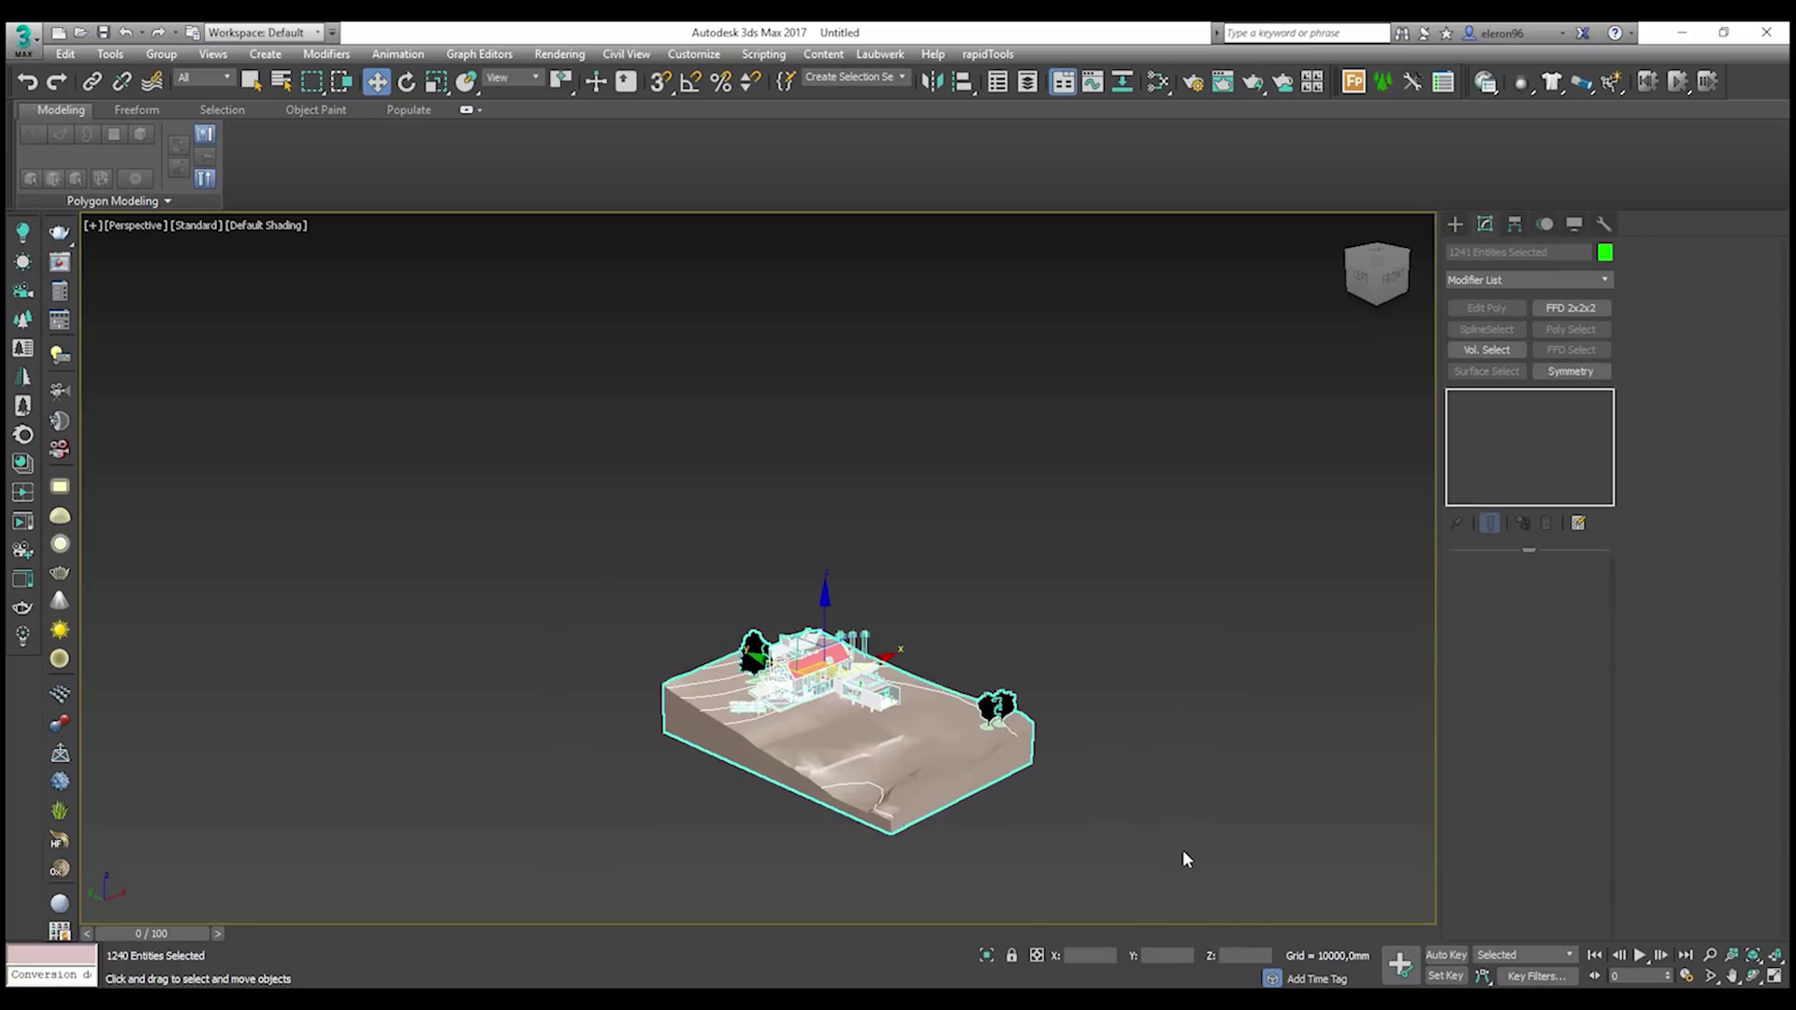
- Detach the linked Test_1_1.dwg from the scene through the link manager and confirm the removal
click(23, 37)
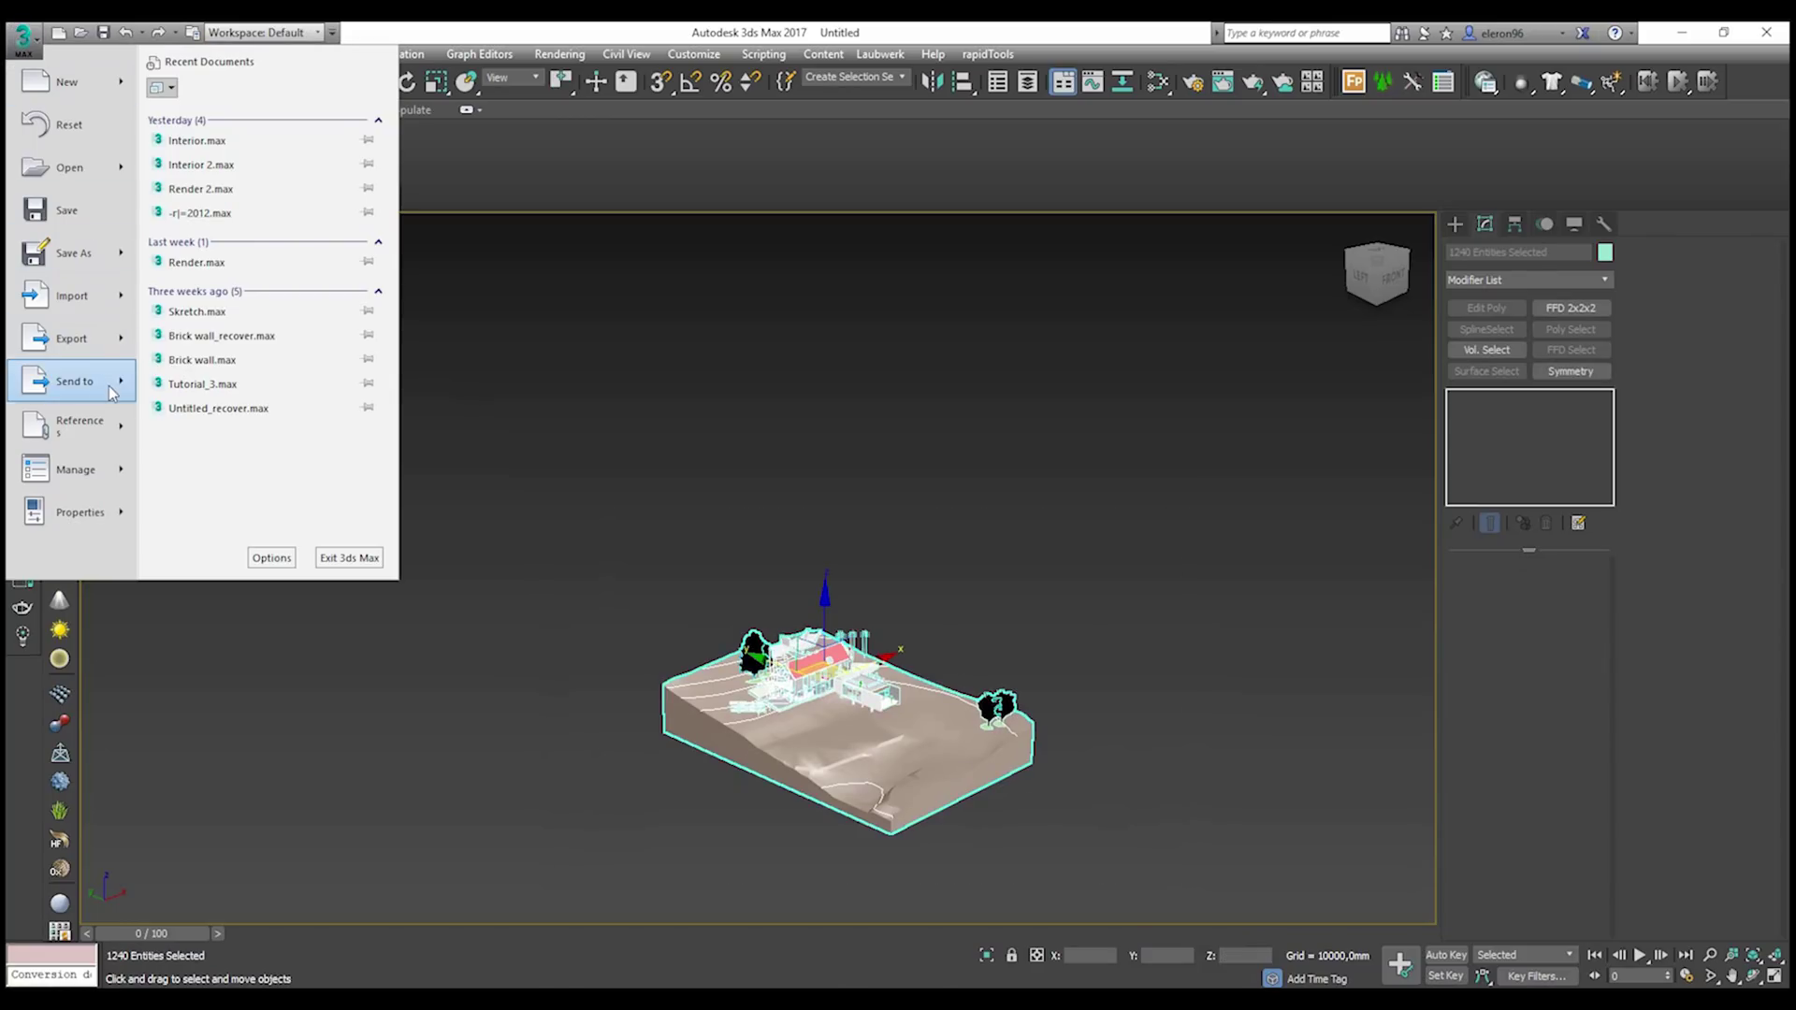
mouse_move(116, 419)
click(275, 304)
click(617, 355)
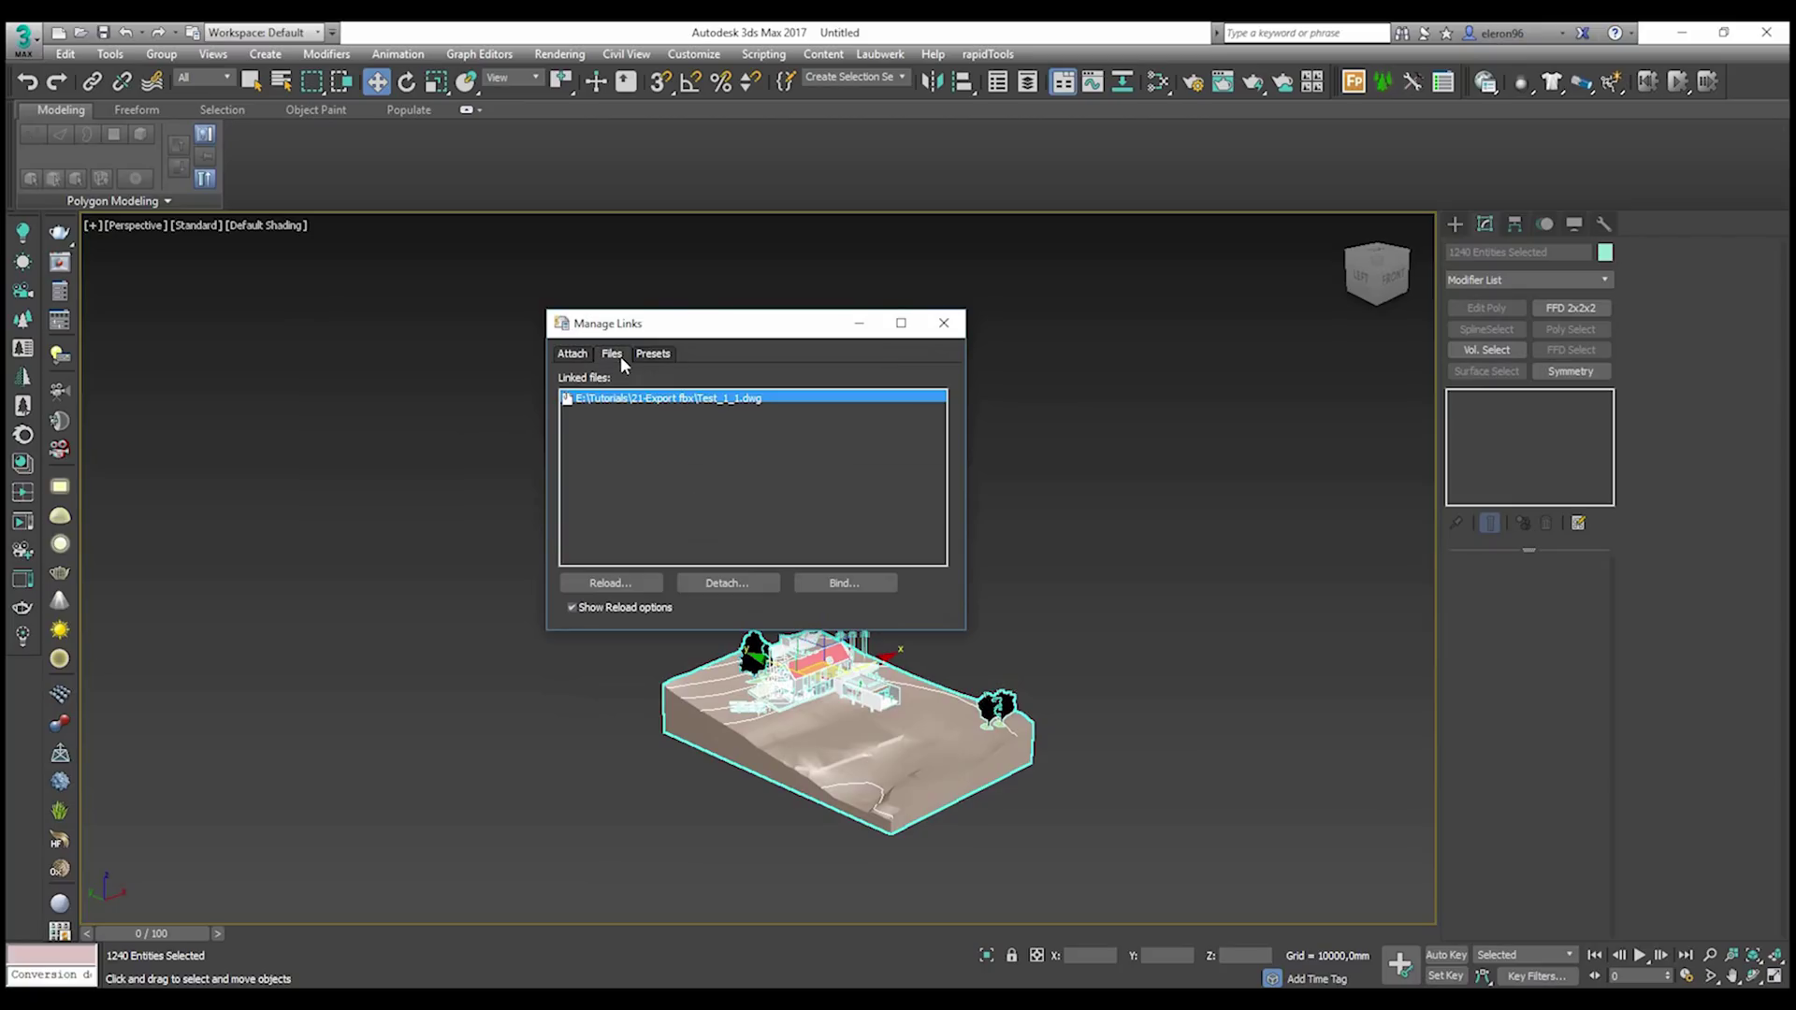
click(744, 582)
click(1040, 590)
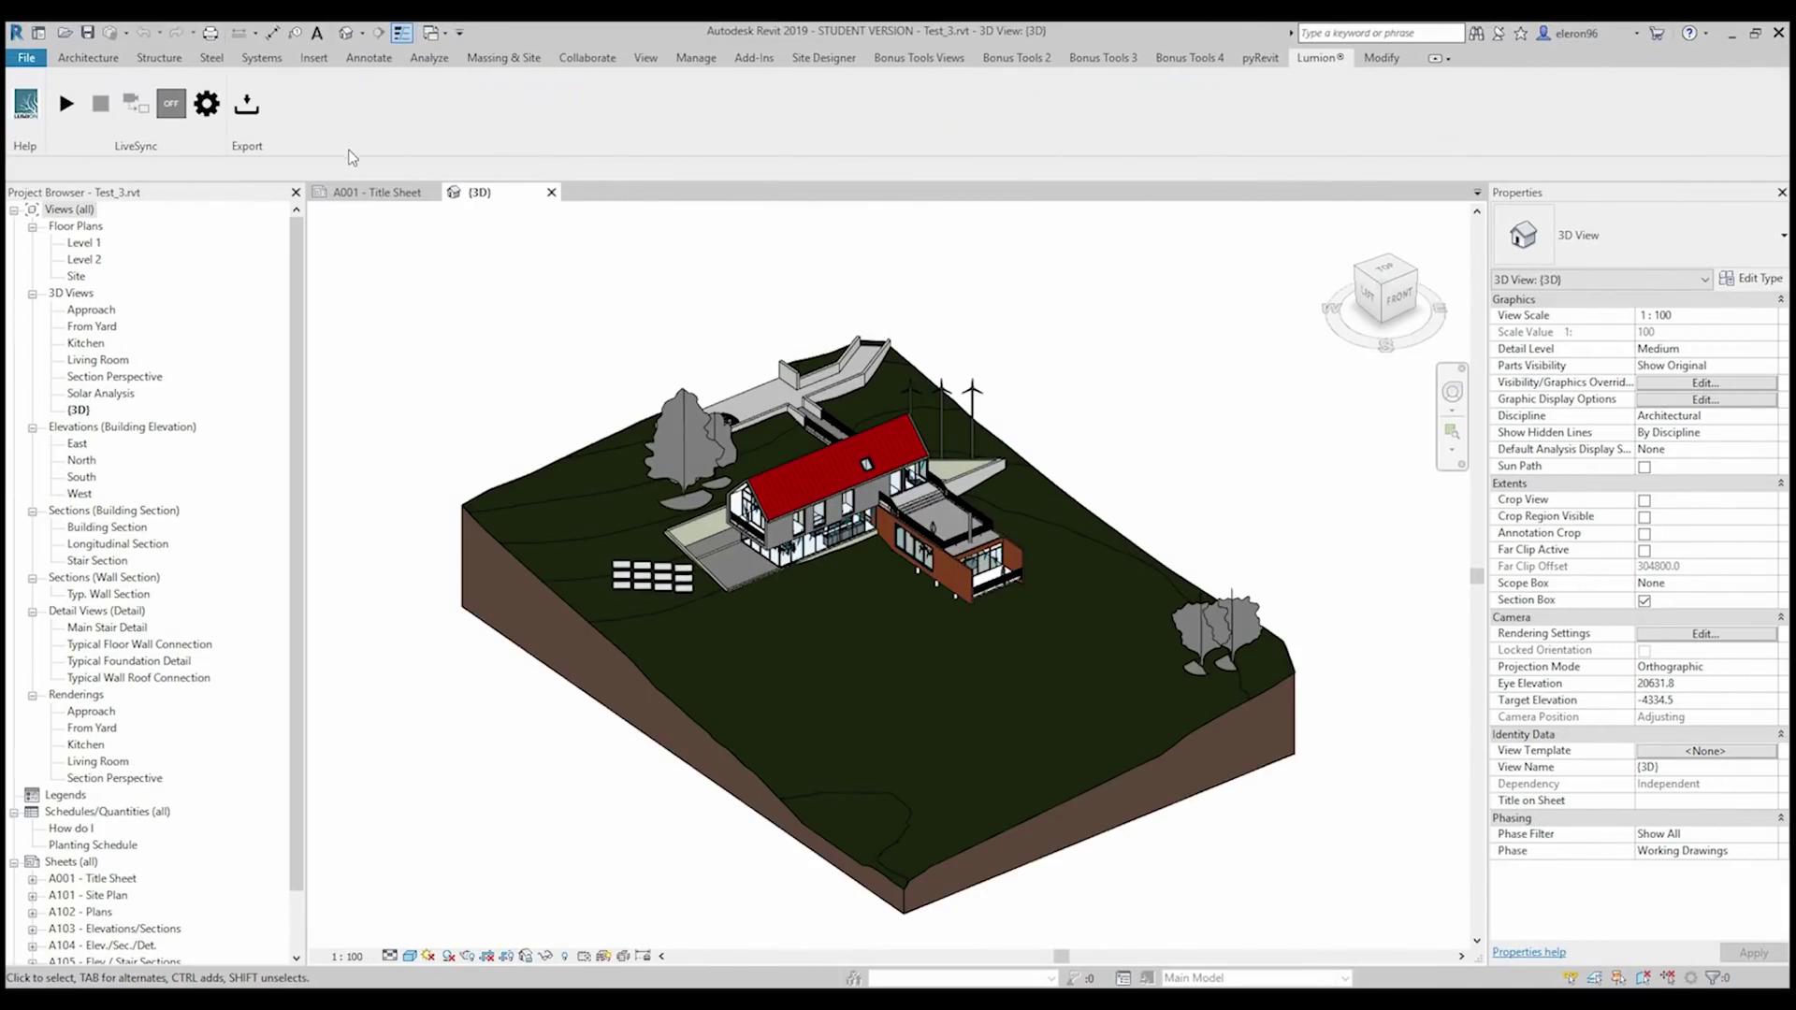
- Export the Revit model with the Lumion exporter at high surface smoothing, overwriting Test_2.dae in the 21-Export fbx folder
click(246, 104)
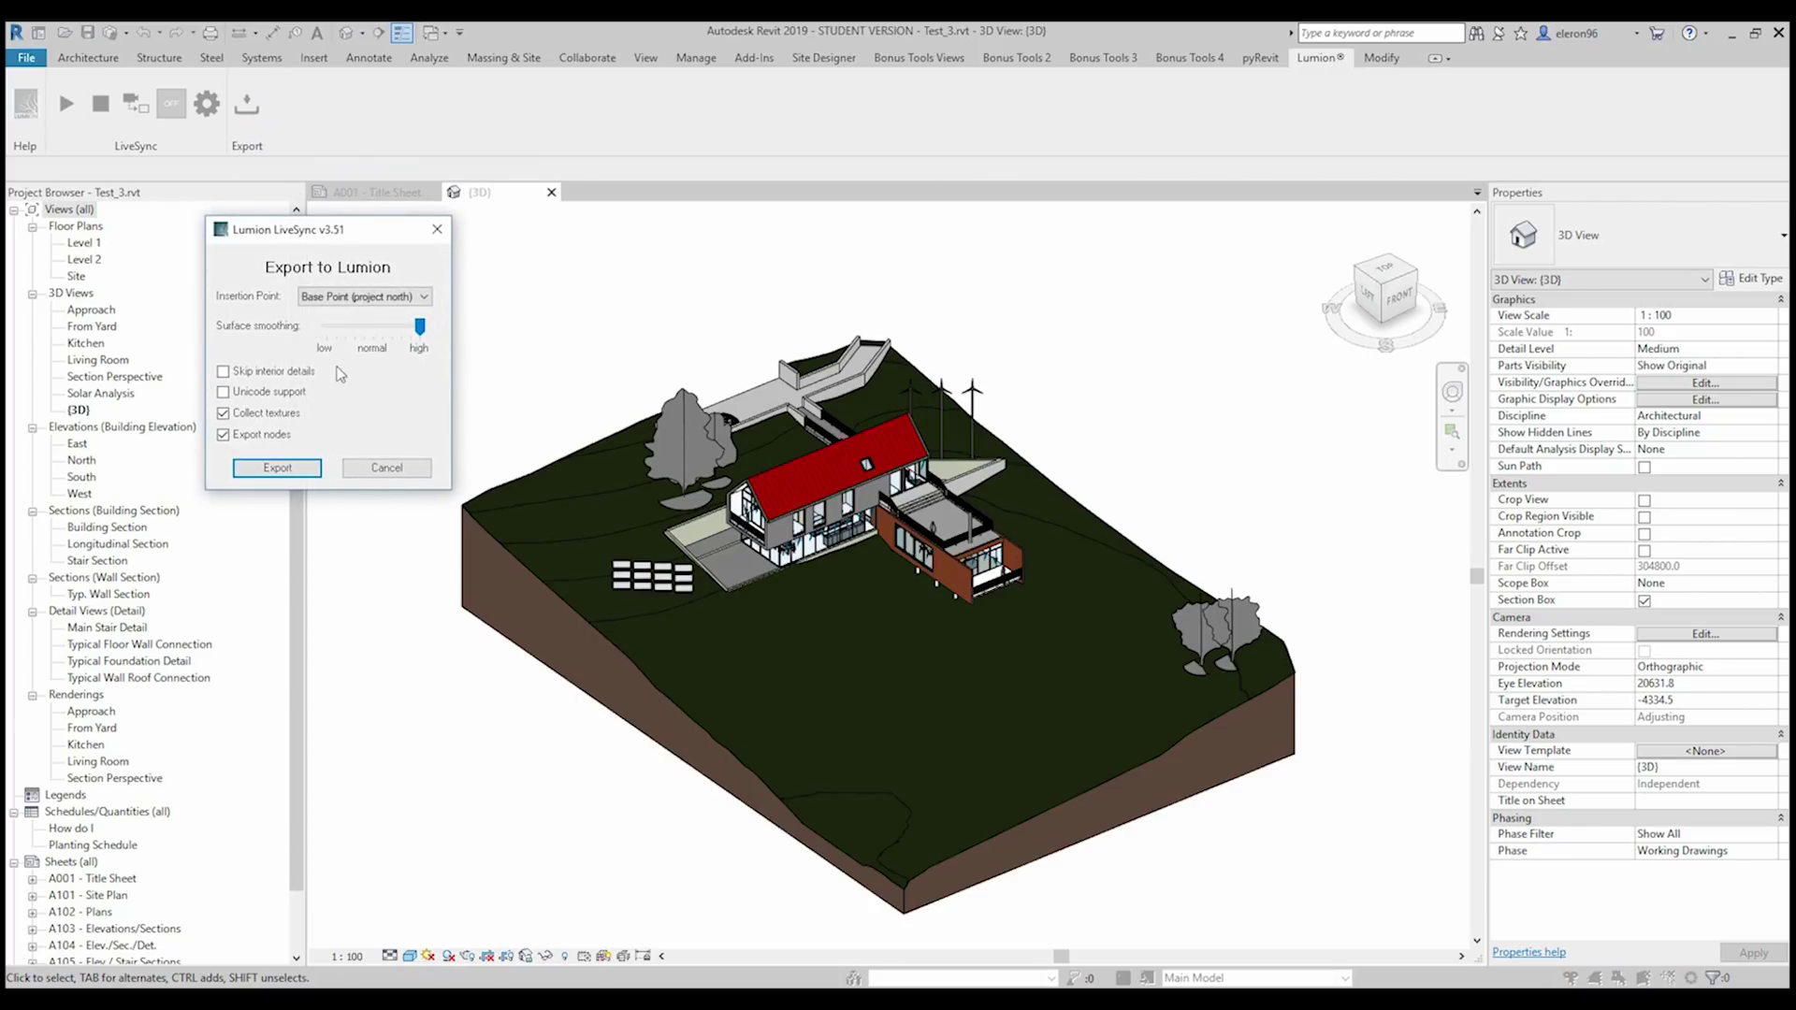
click(420, 327)
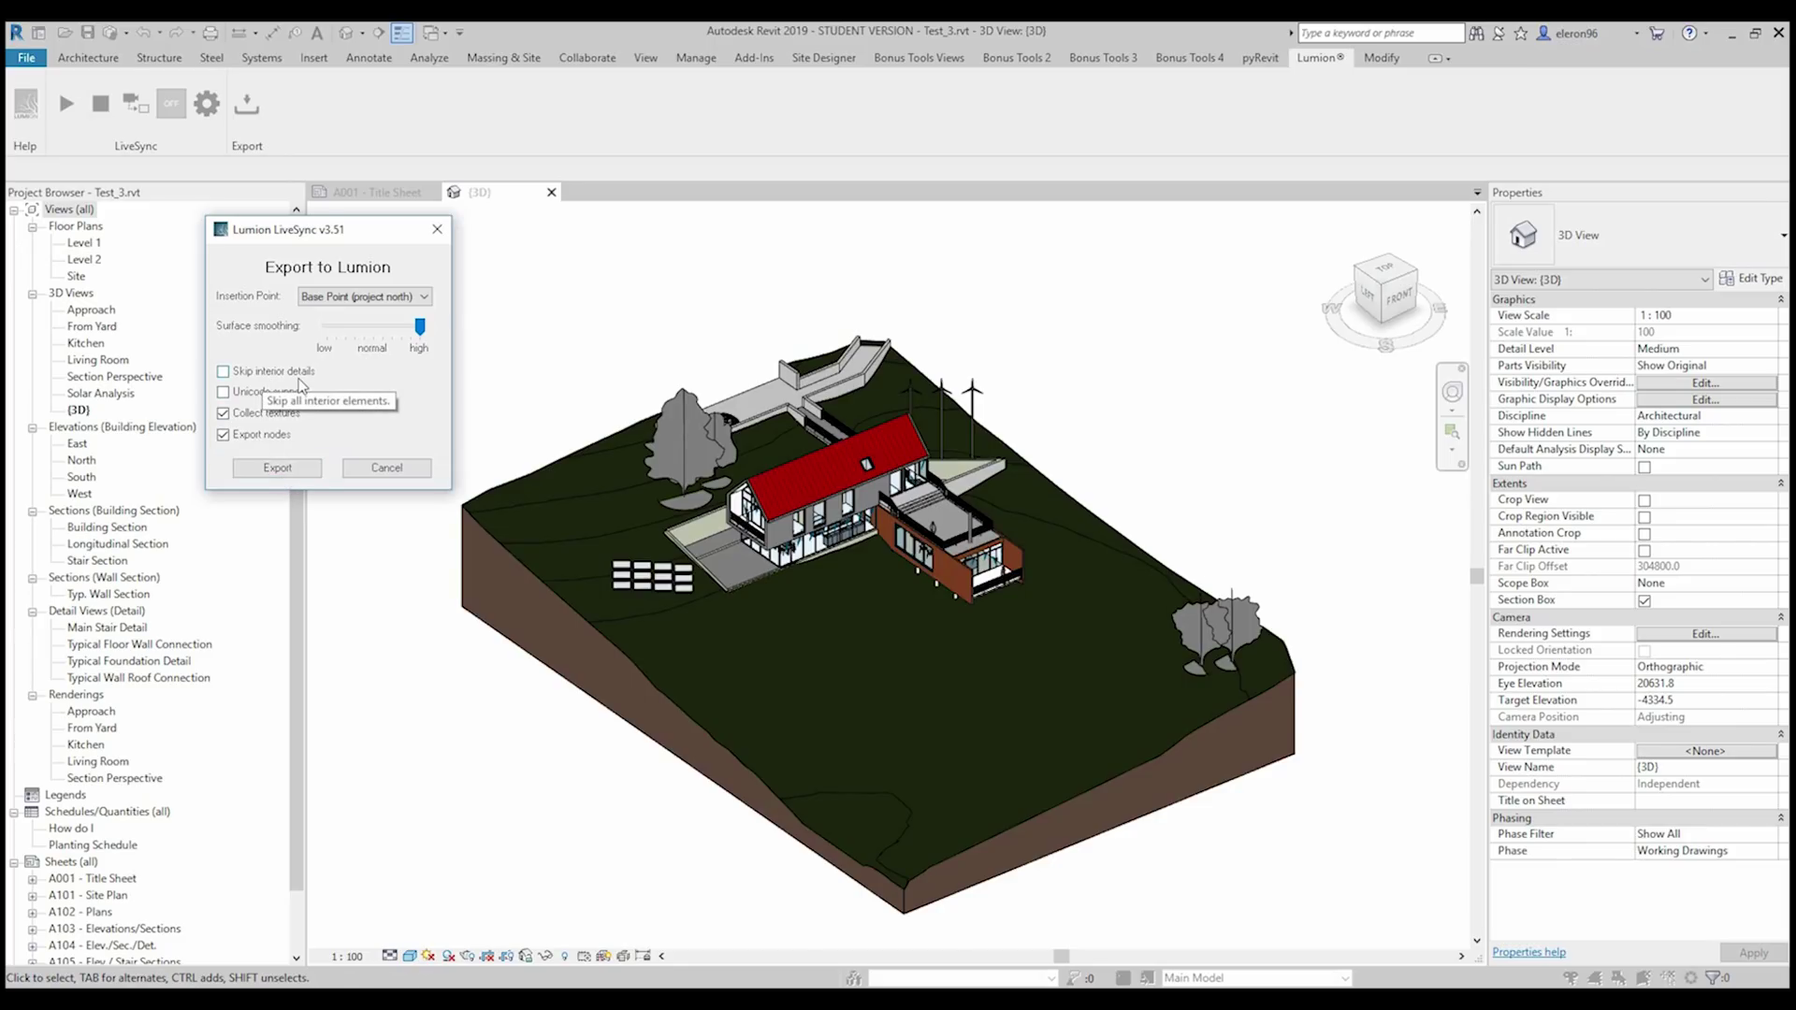
click(296, 468)
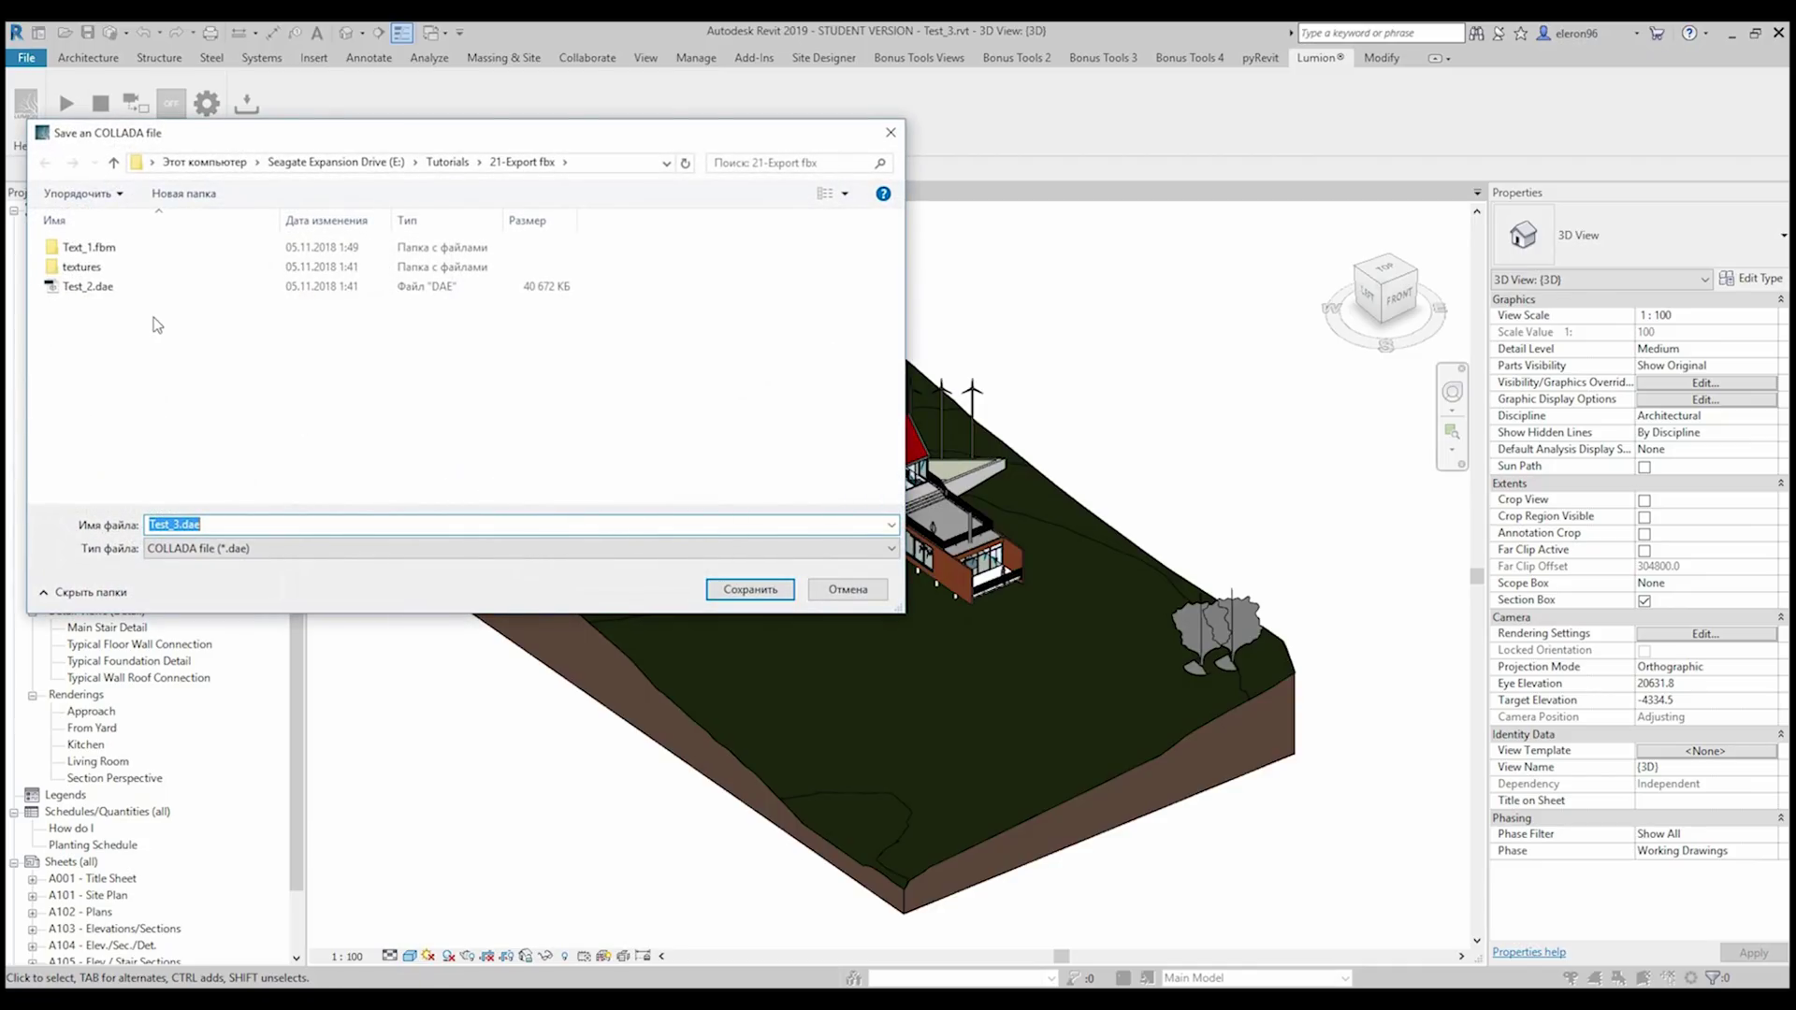
click(116, 288)
click(719, 587)
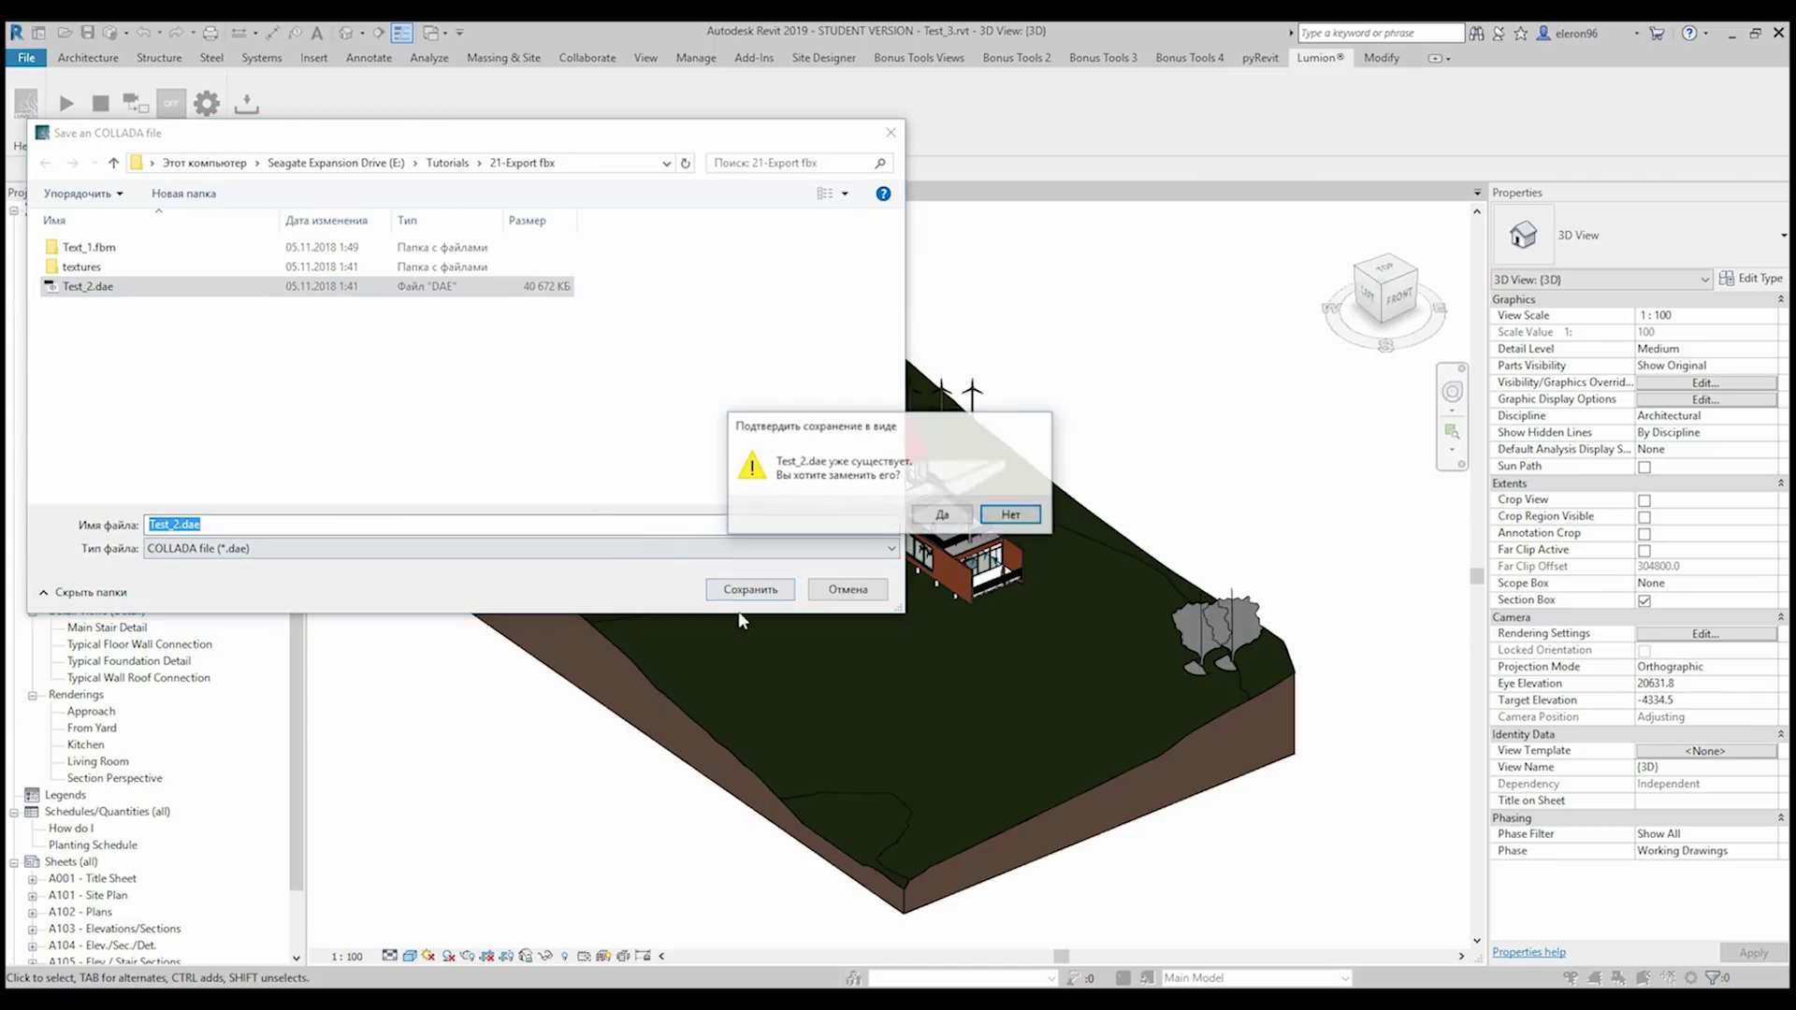
click(926, 512)
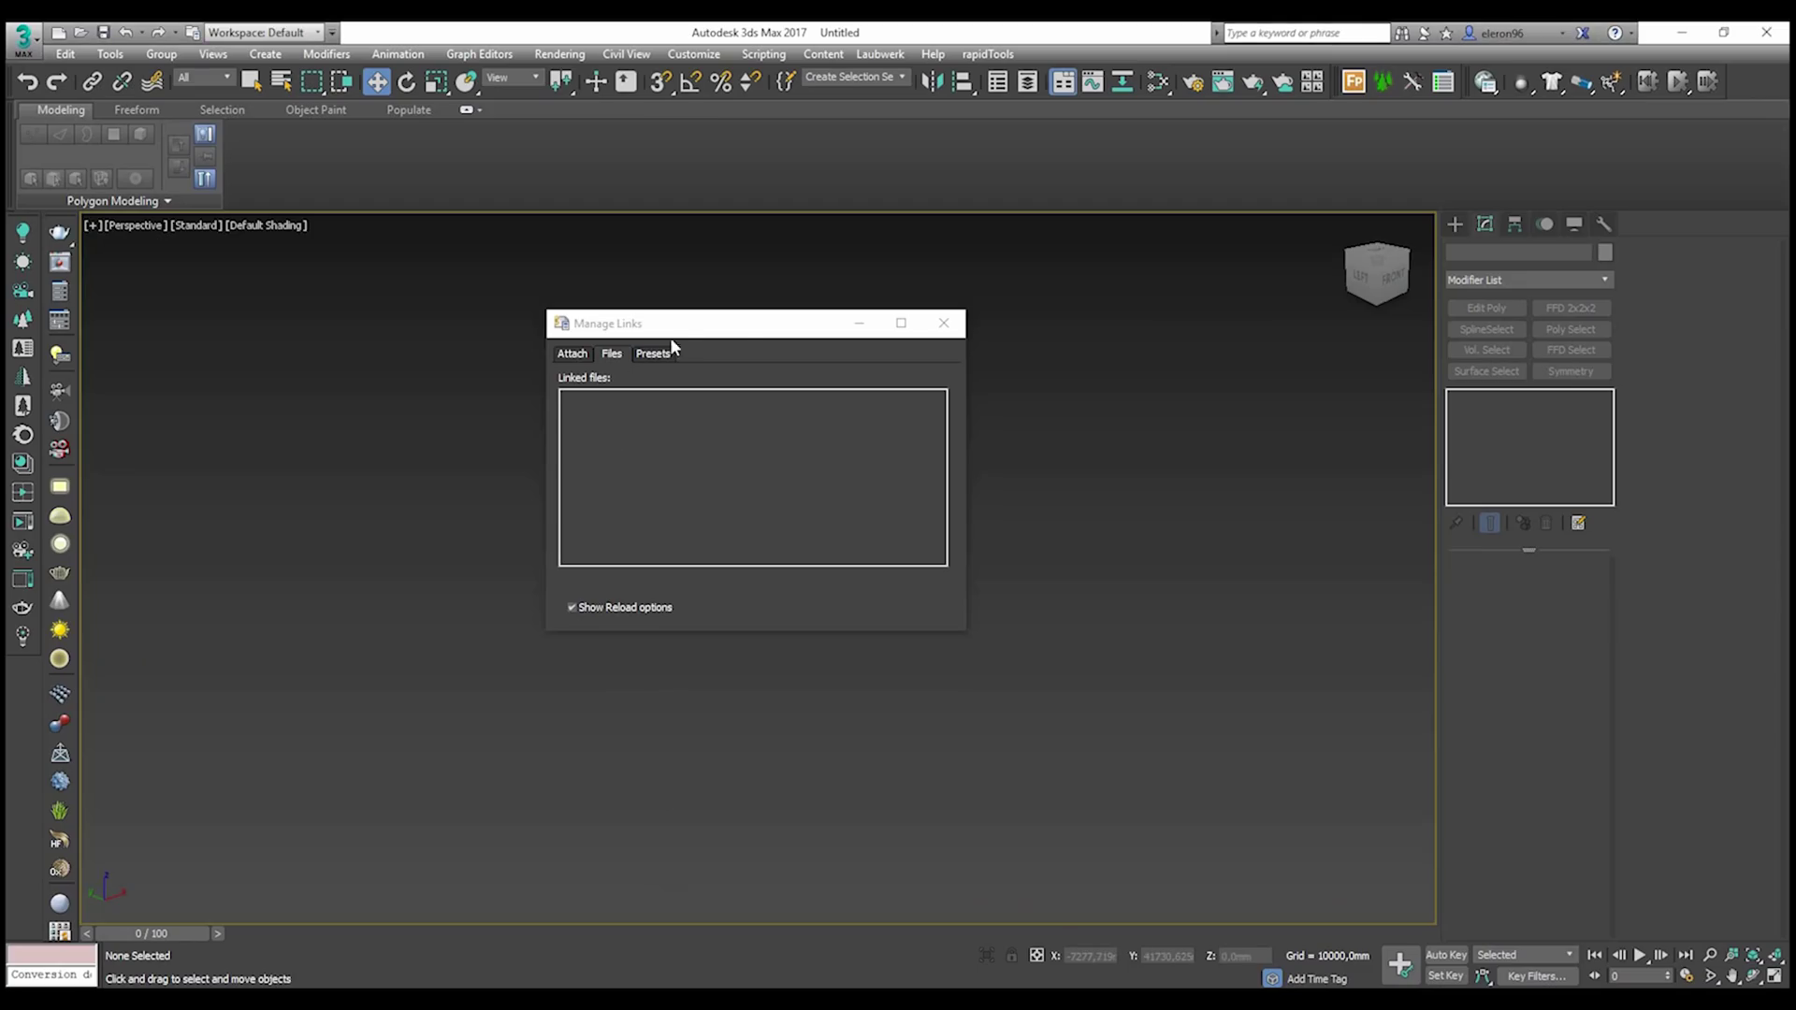
- Back in 3ds Max, close the link manager and choose Test_2.dae from the 21-Export fbx folder for import
click(944, 323)
click(23, 42)
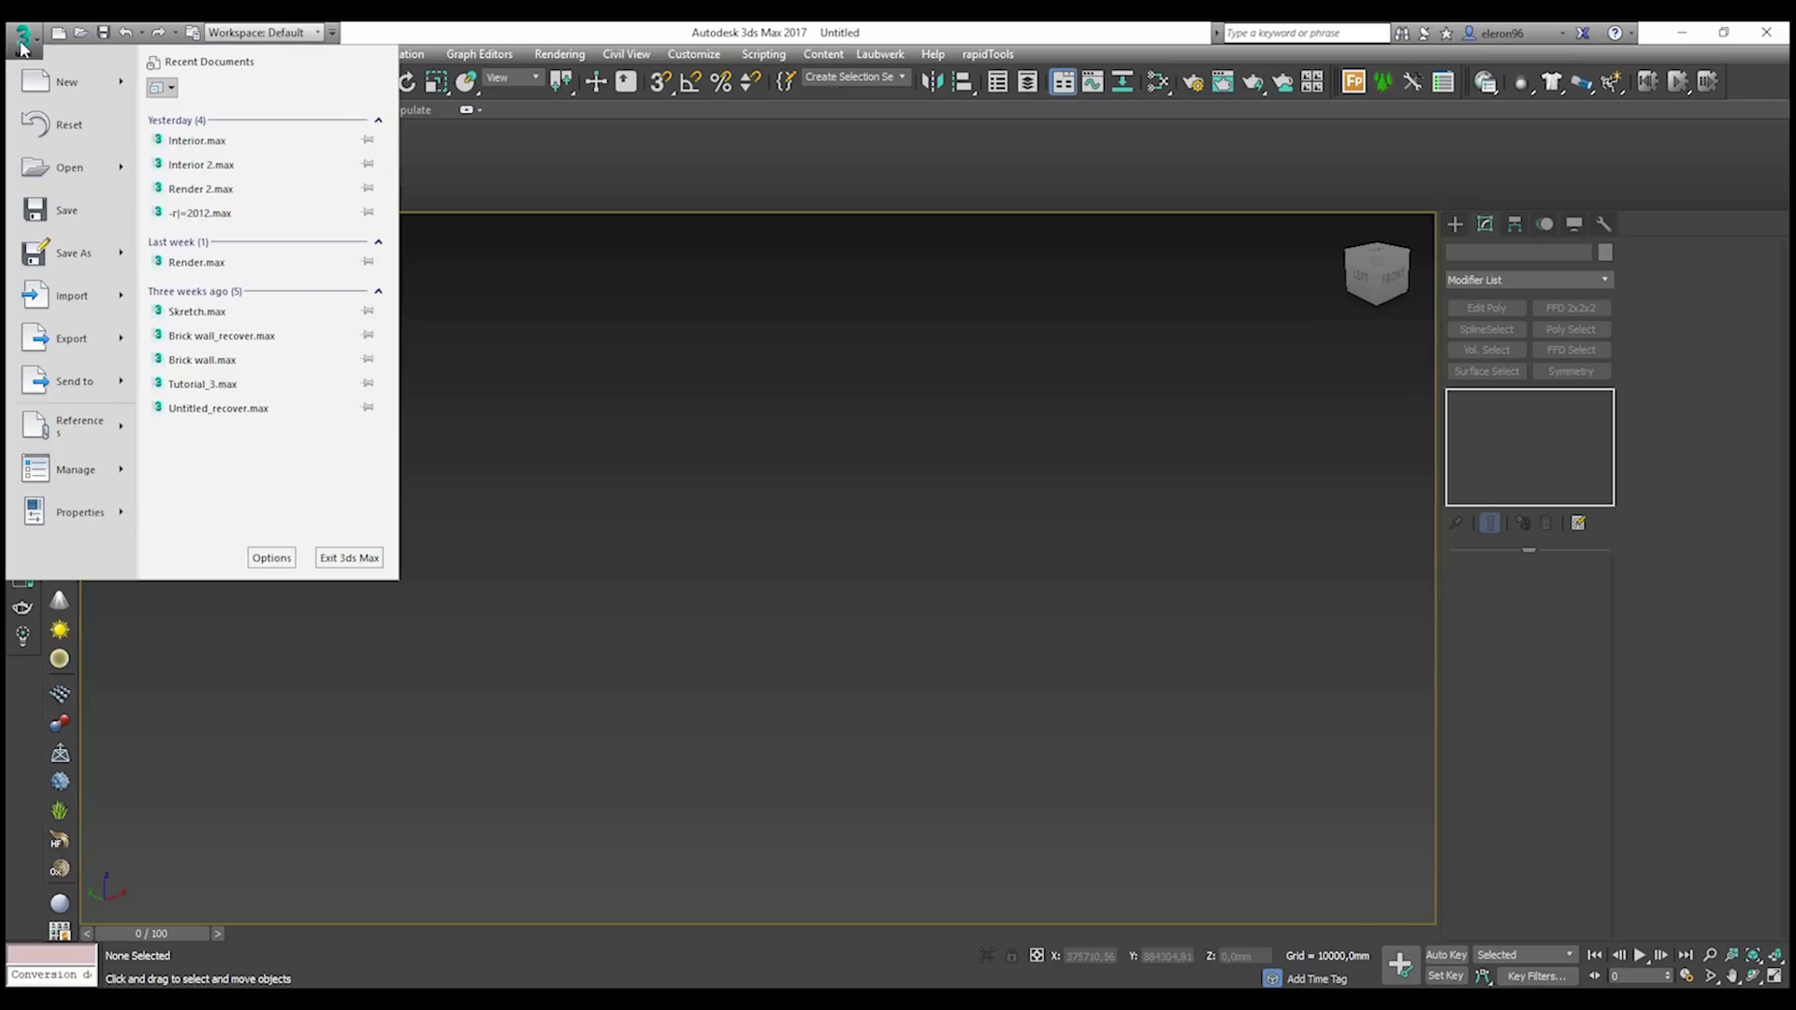
mouse_move(119, 296)
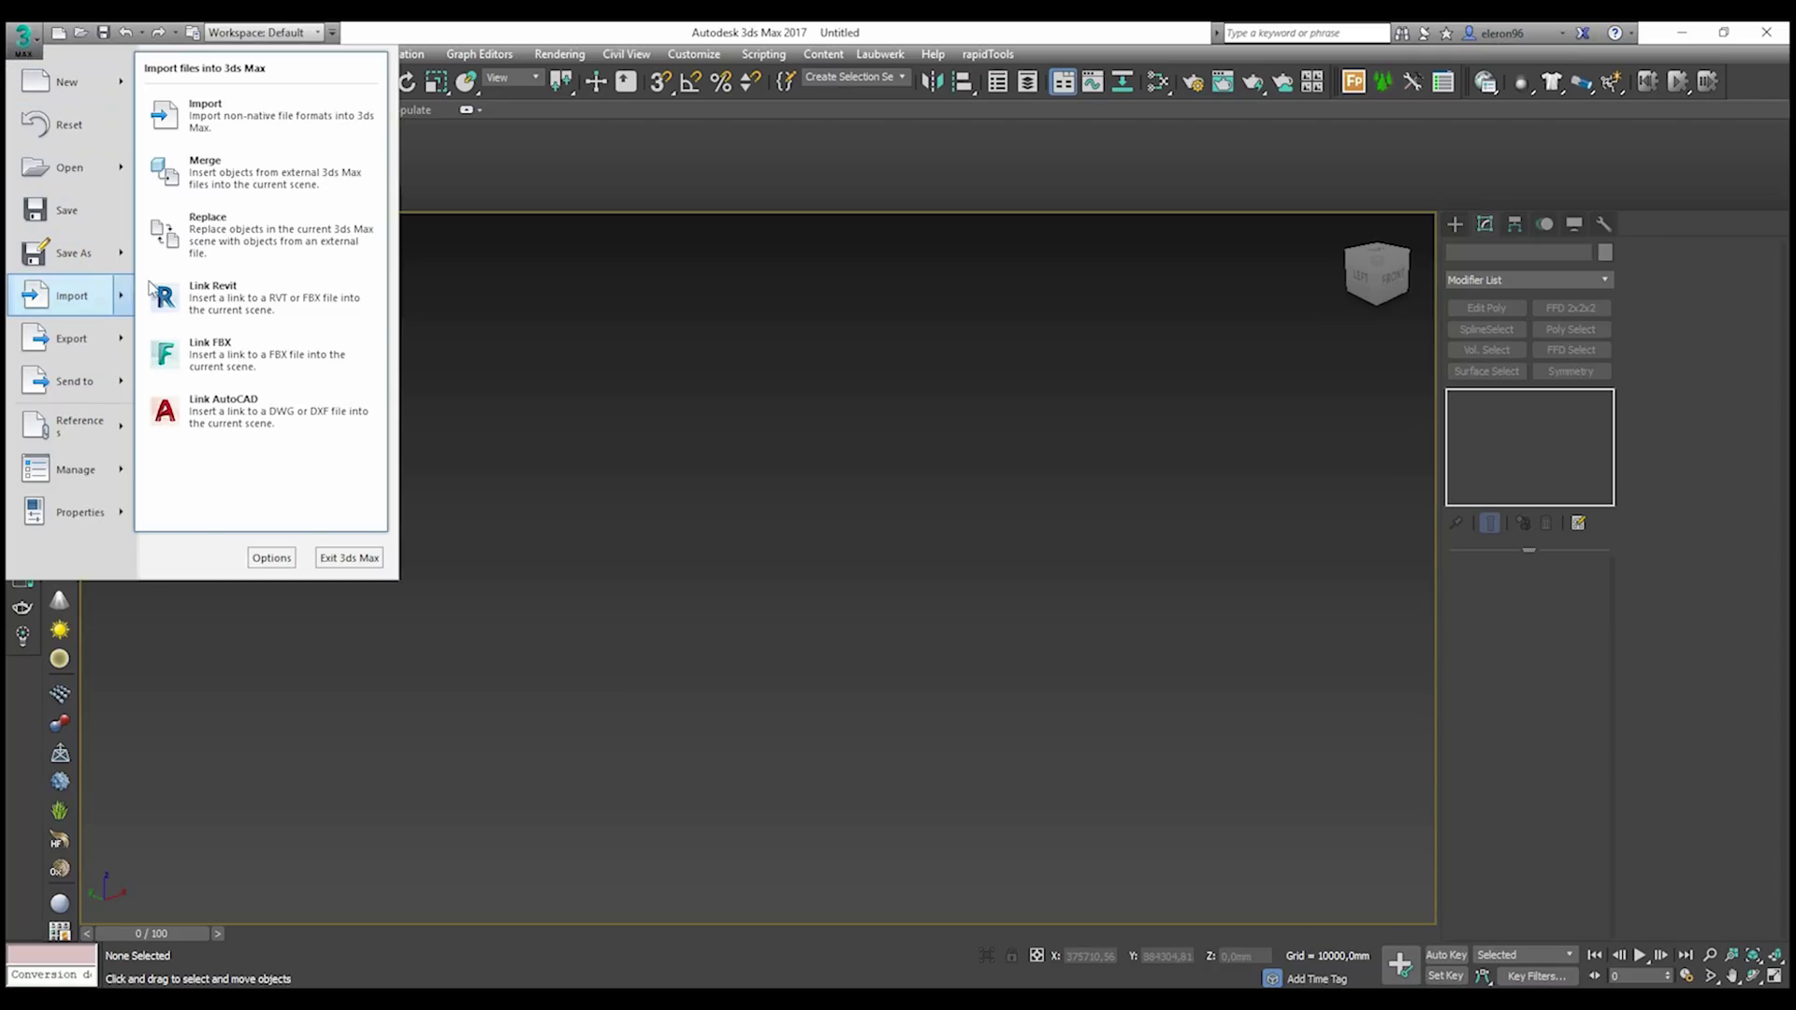
click(292, 122)
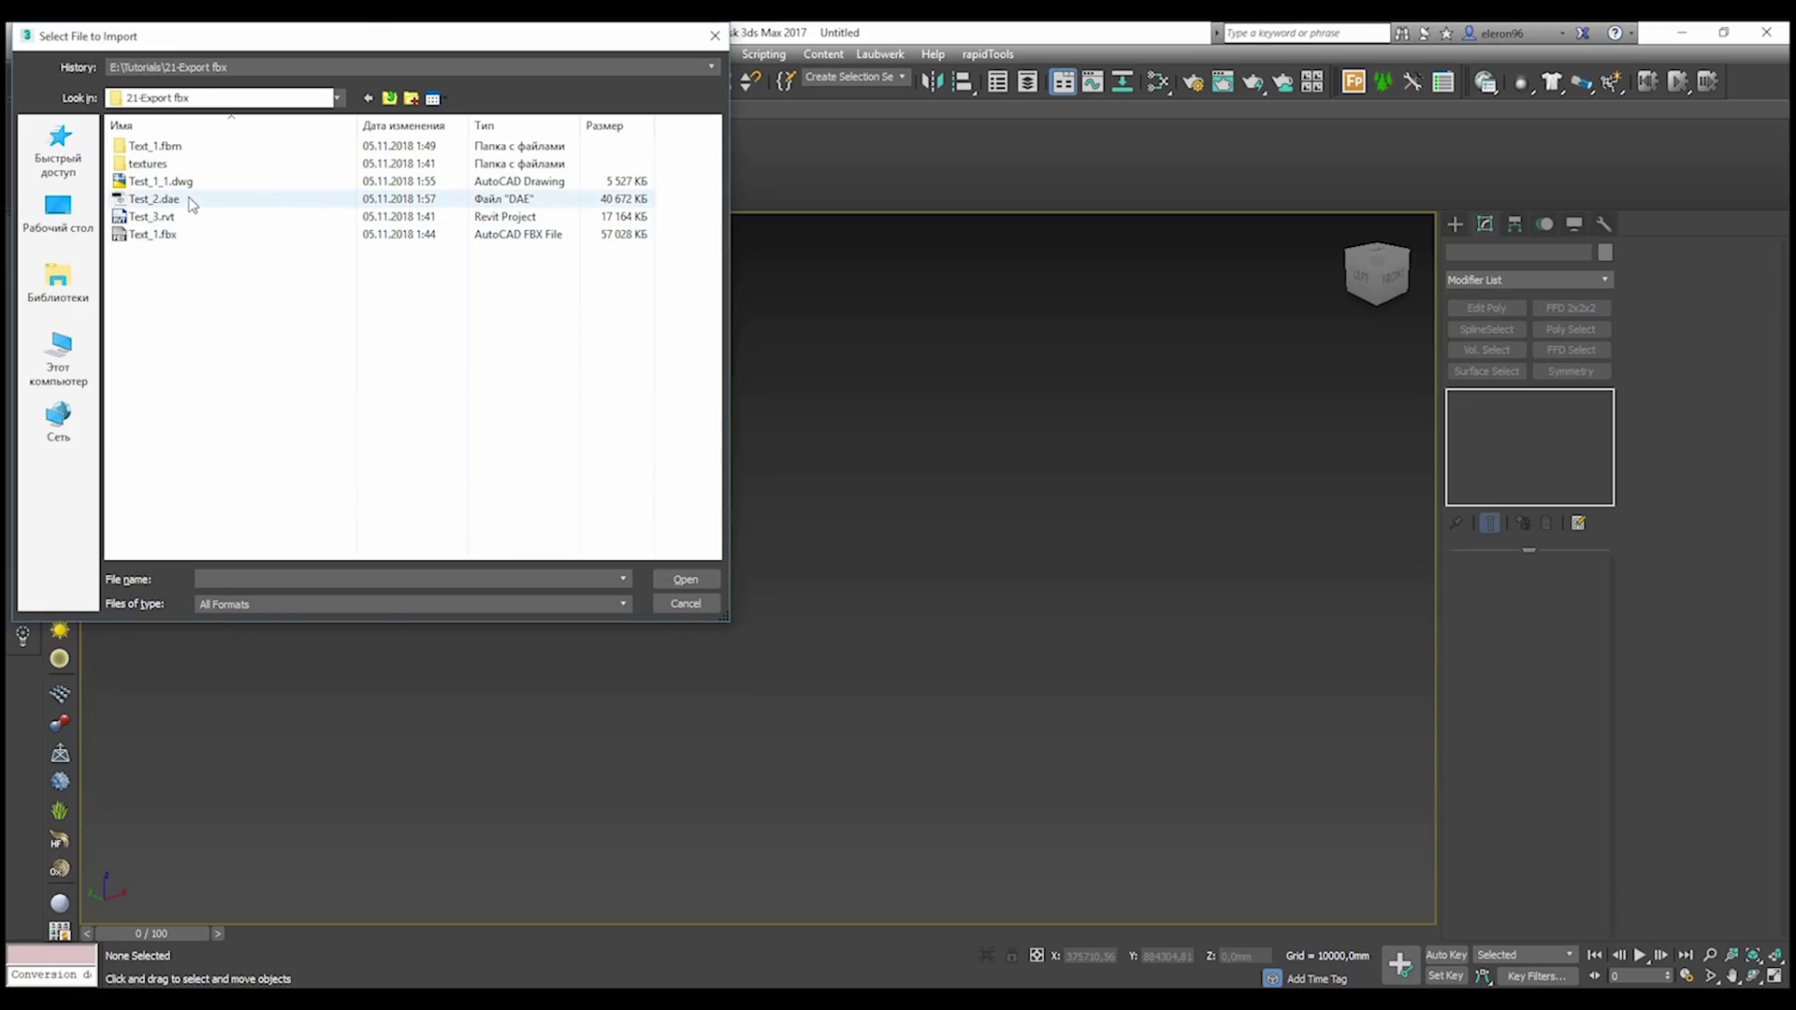
click(192, 199)
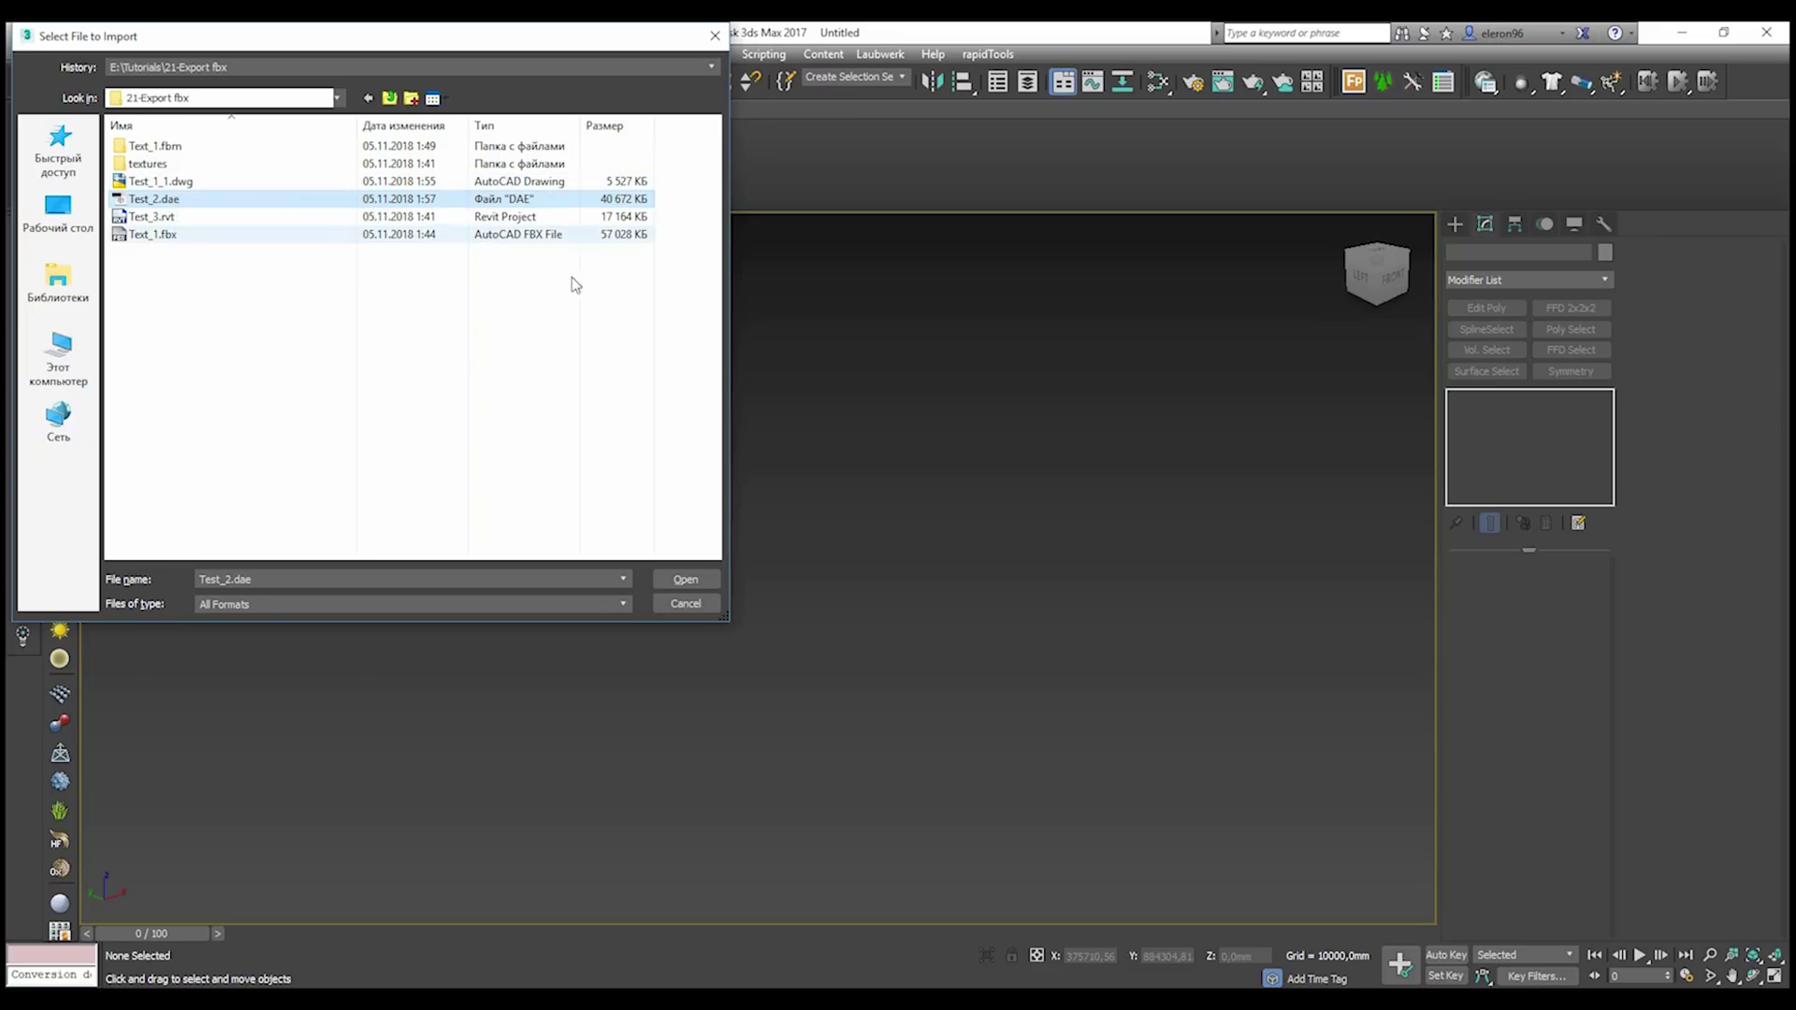
click(708, 578)
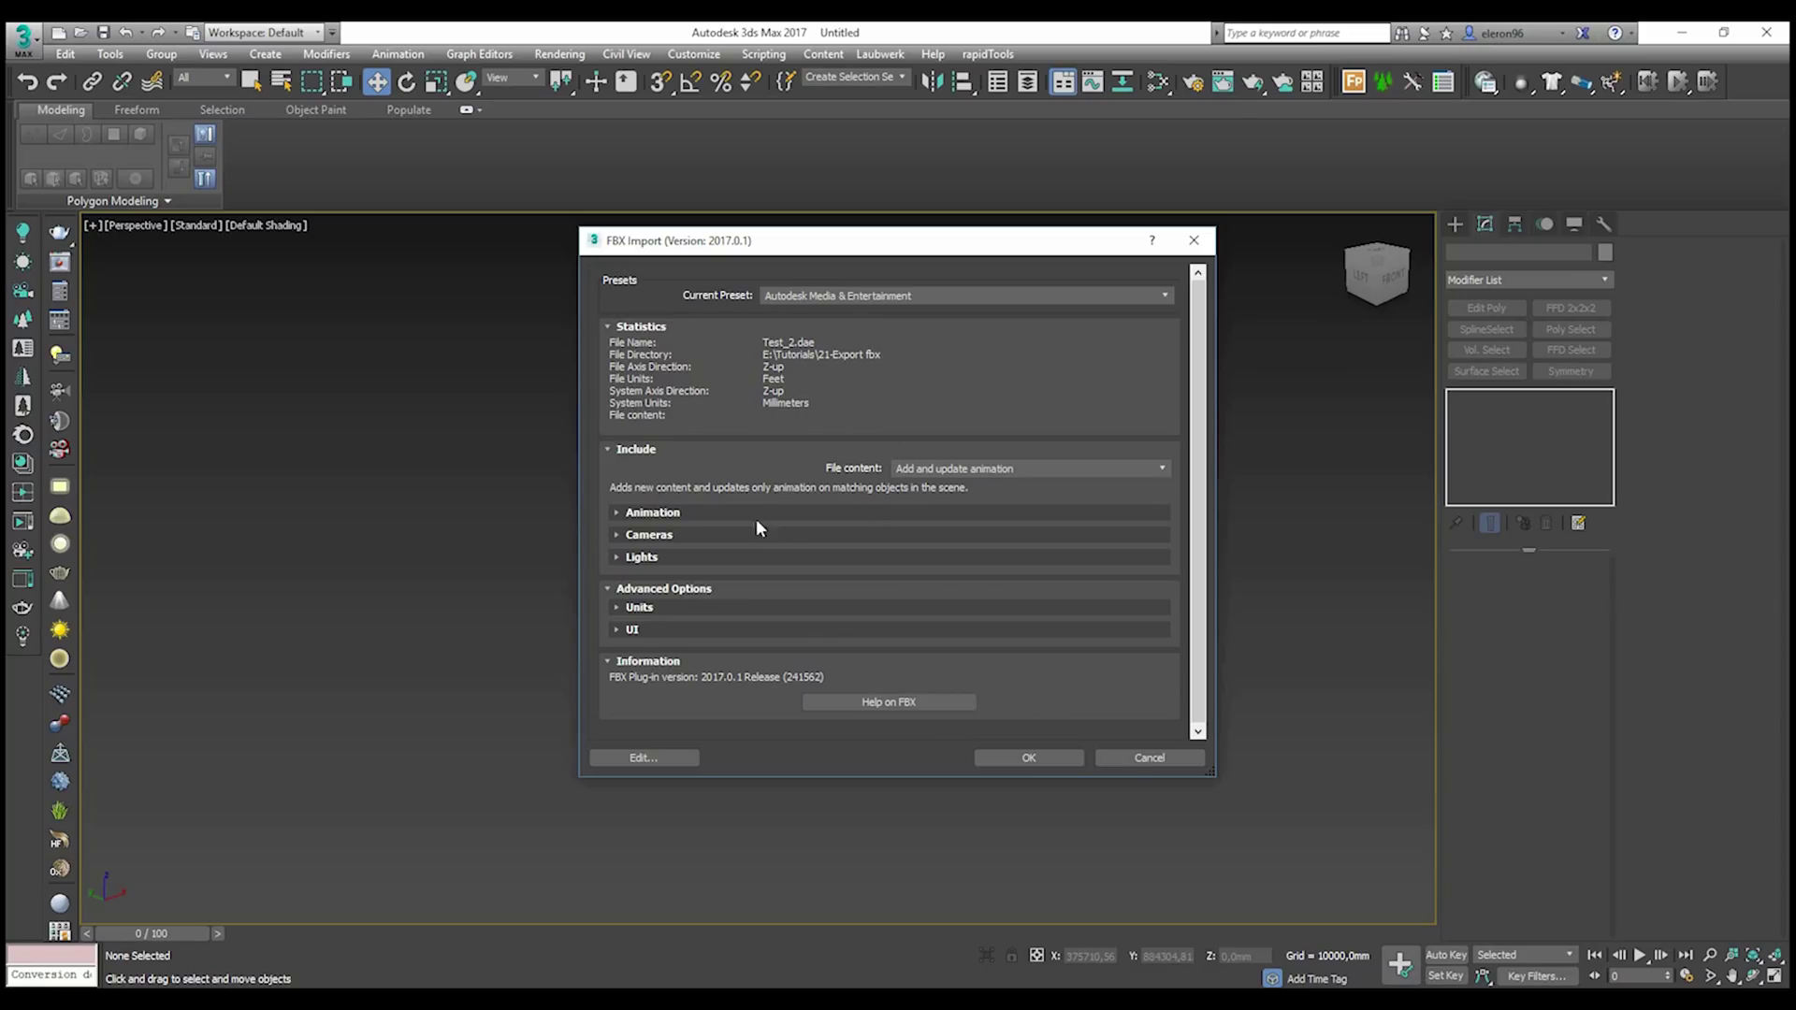
- Exclude animation in the FBX import options and check that cameras and lights are included
click(617, 513)
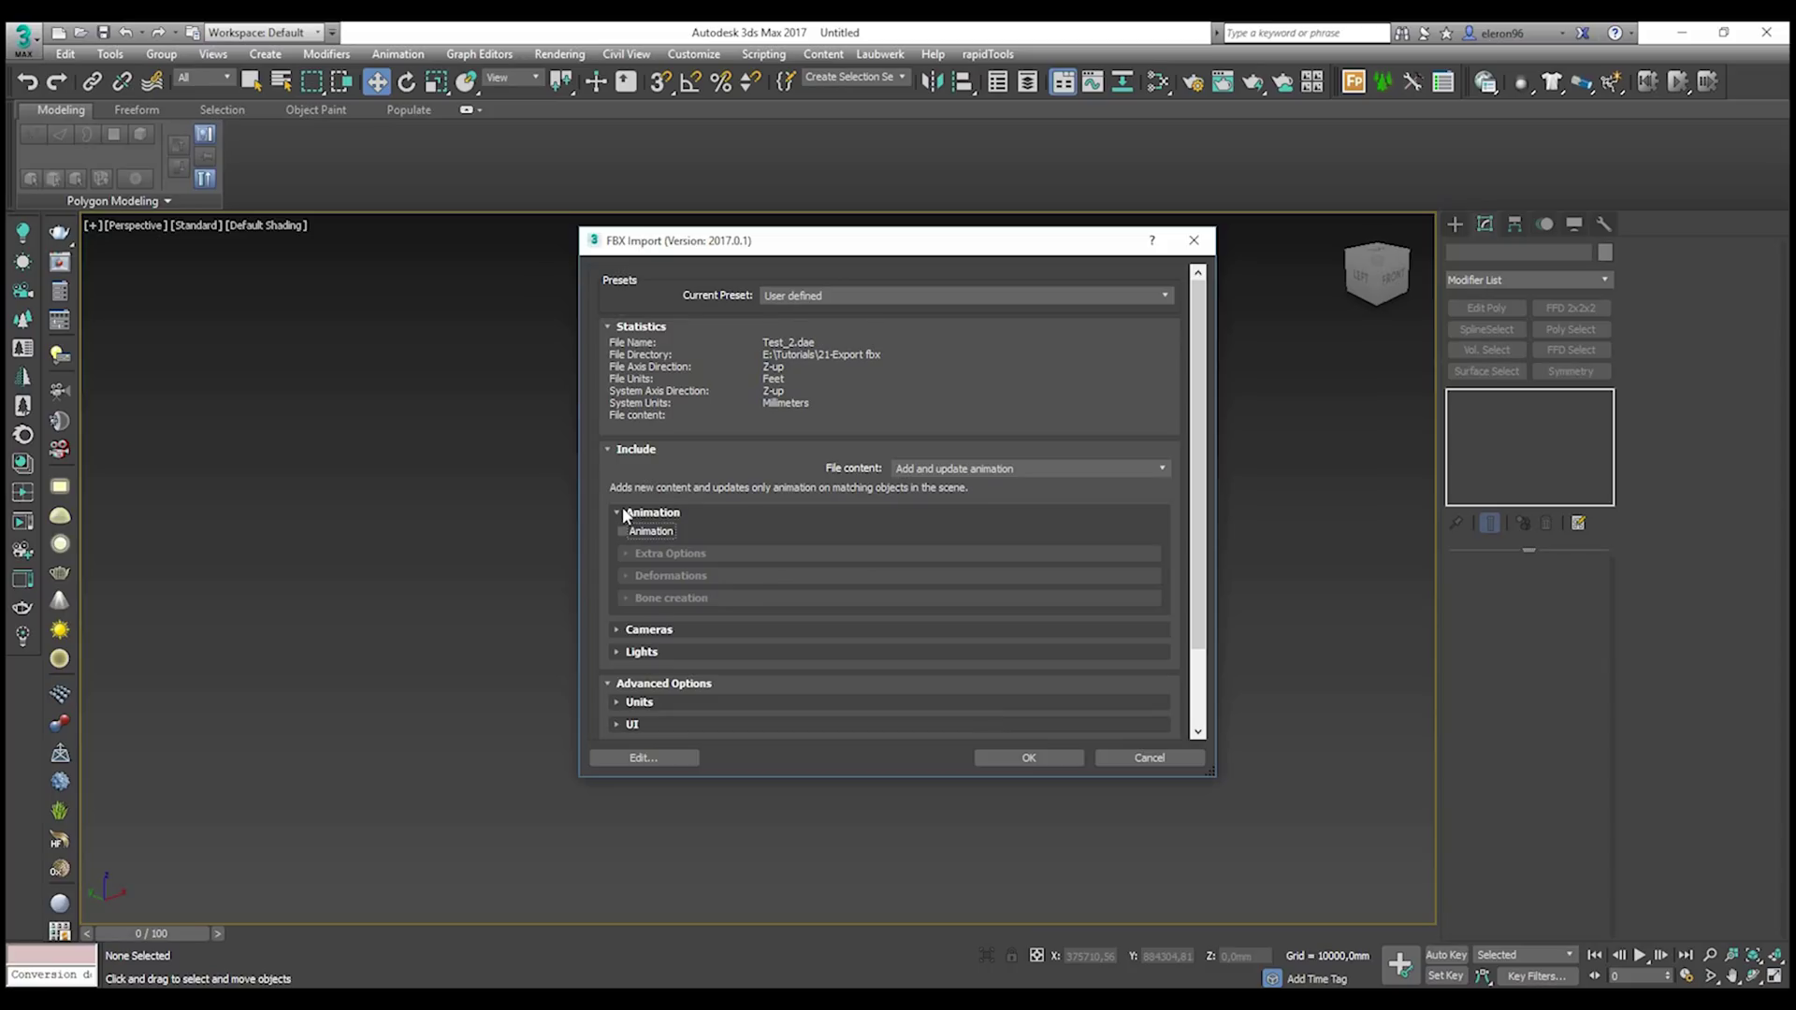
click(617, 512)
click(618, 535)
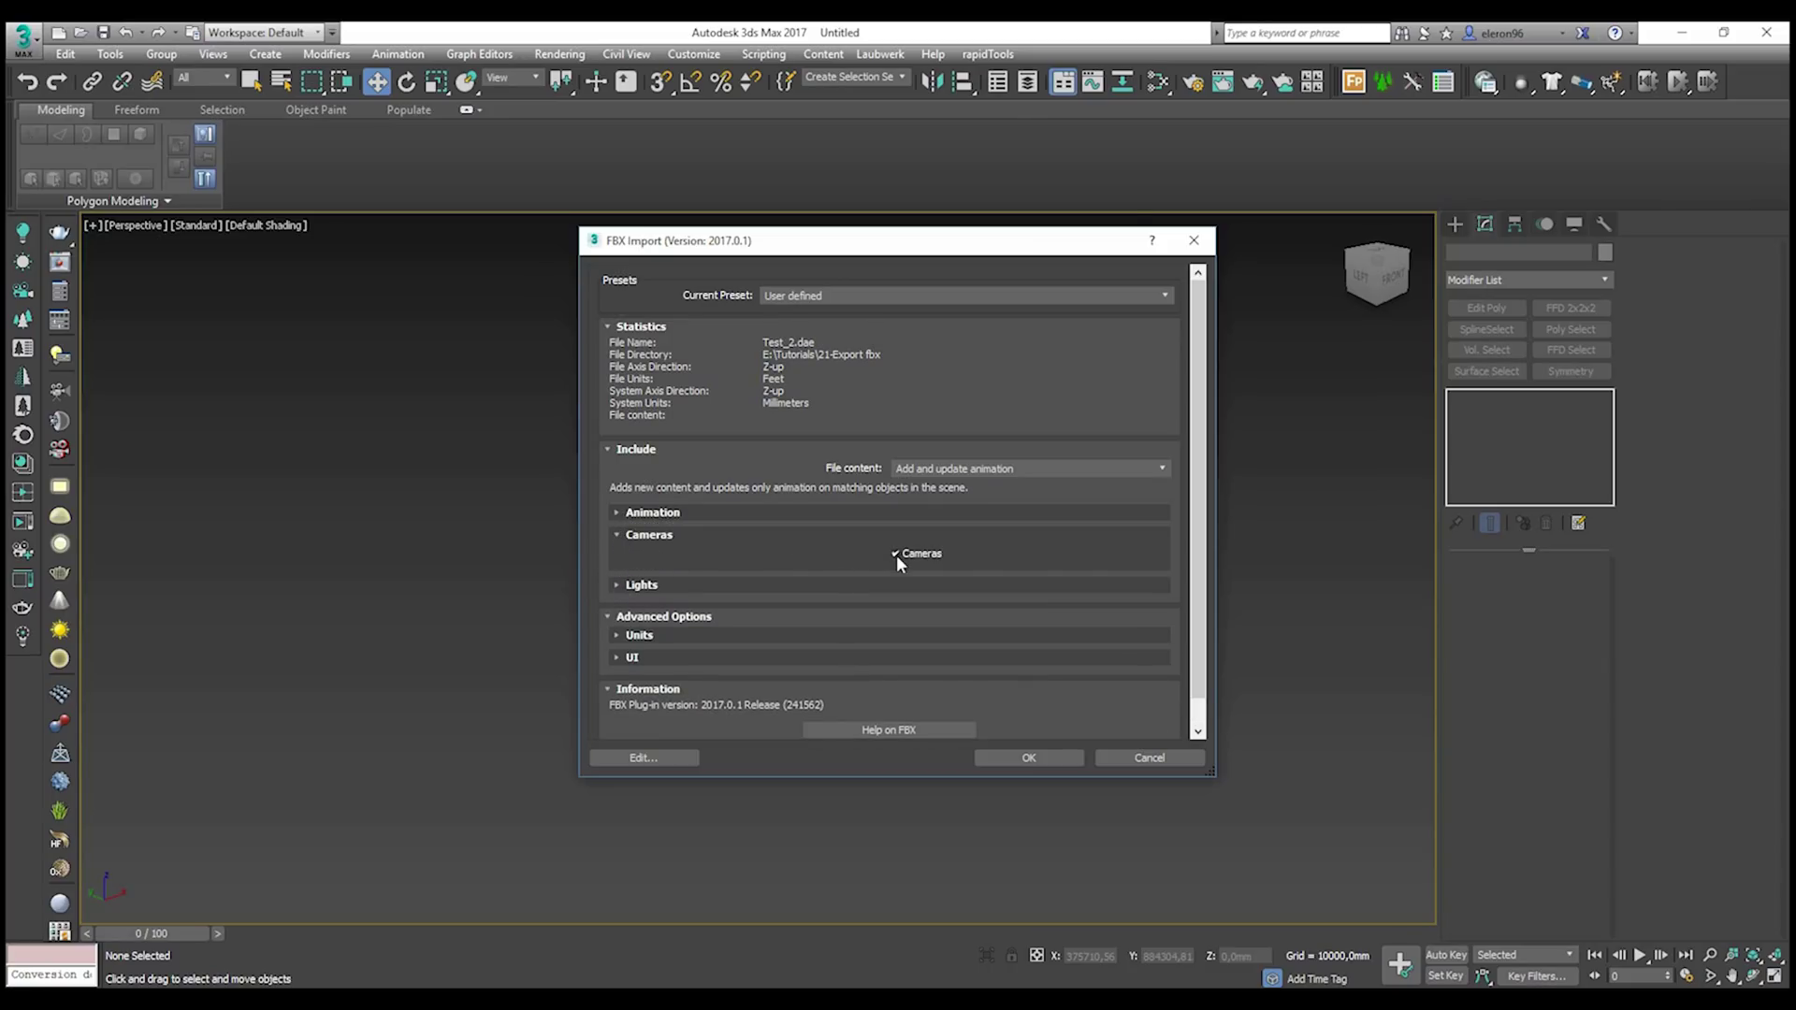
click(610, 537)
click(659, 558)
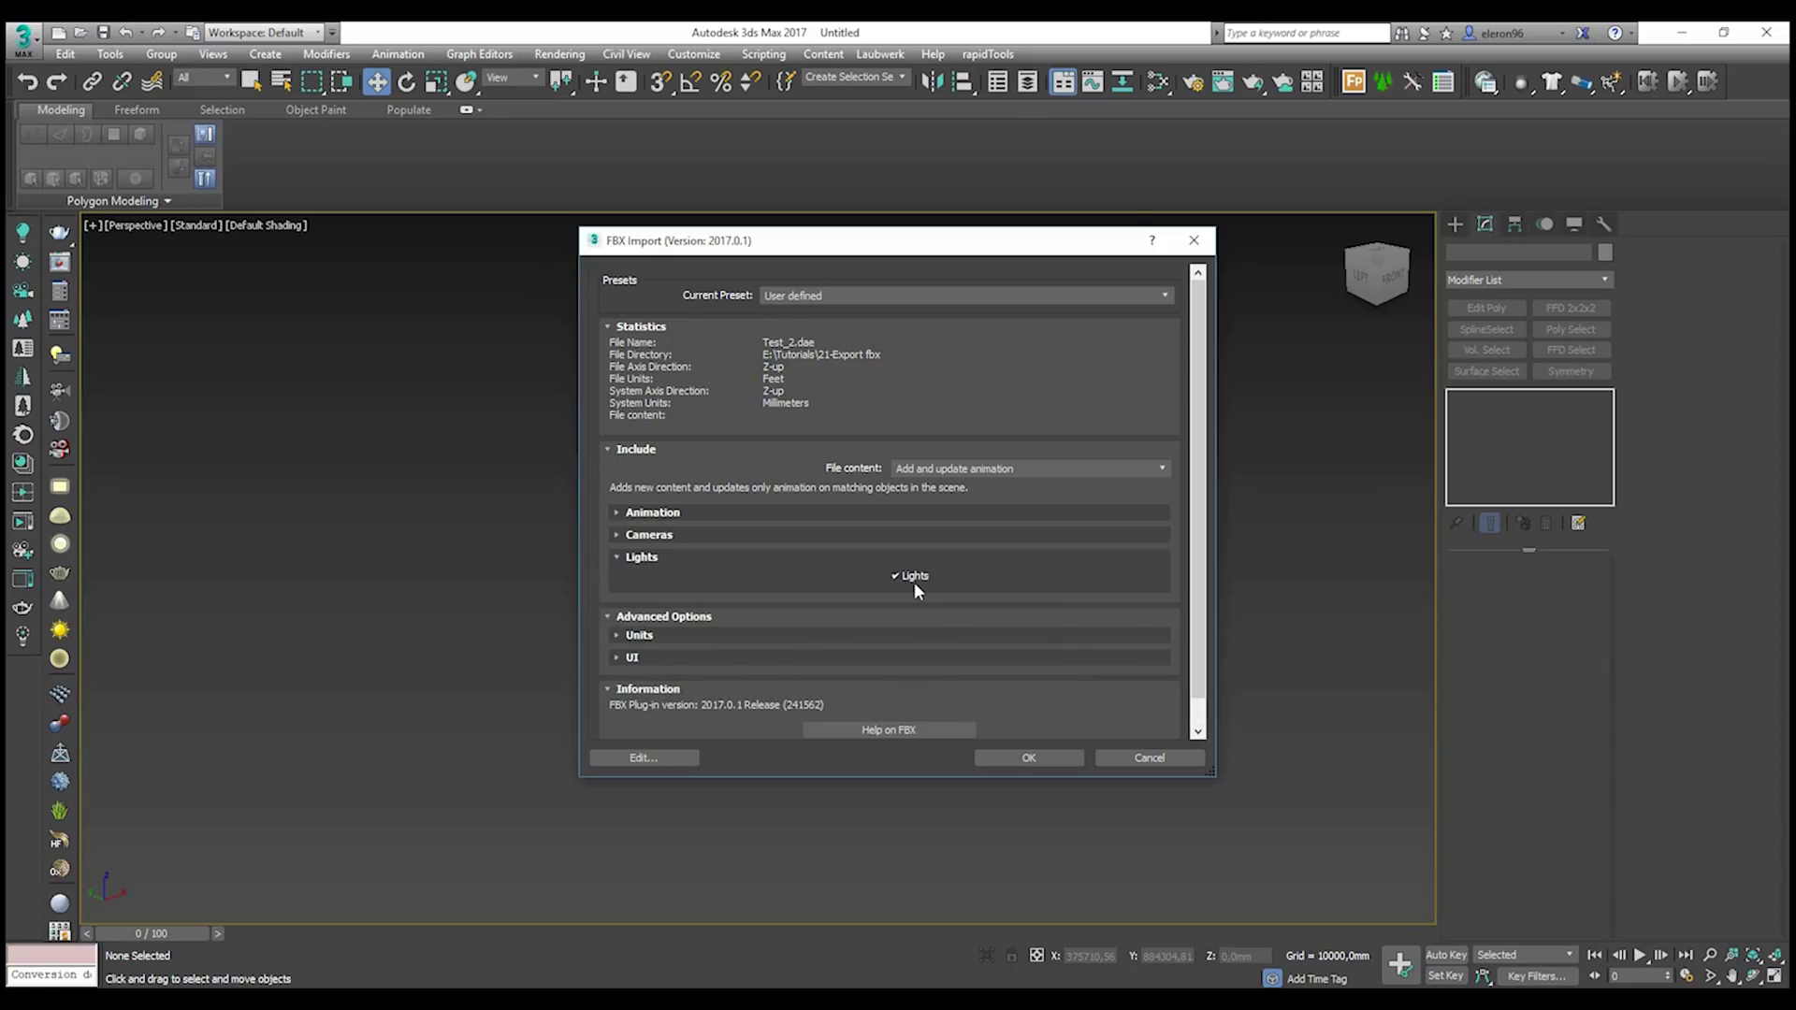
click(644, 557)
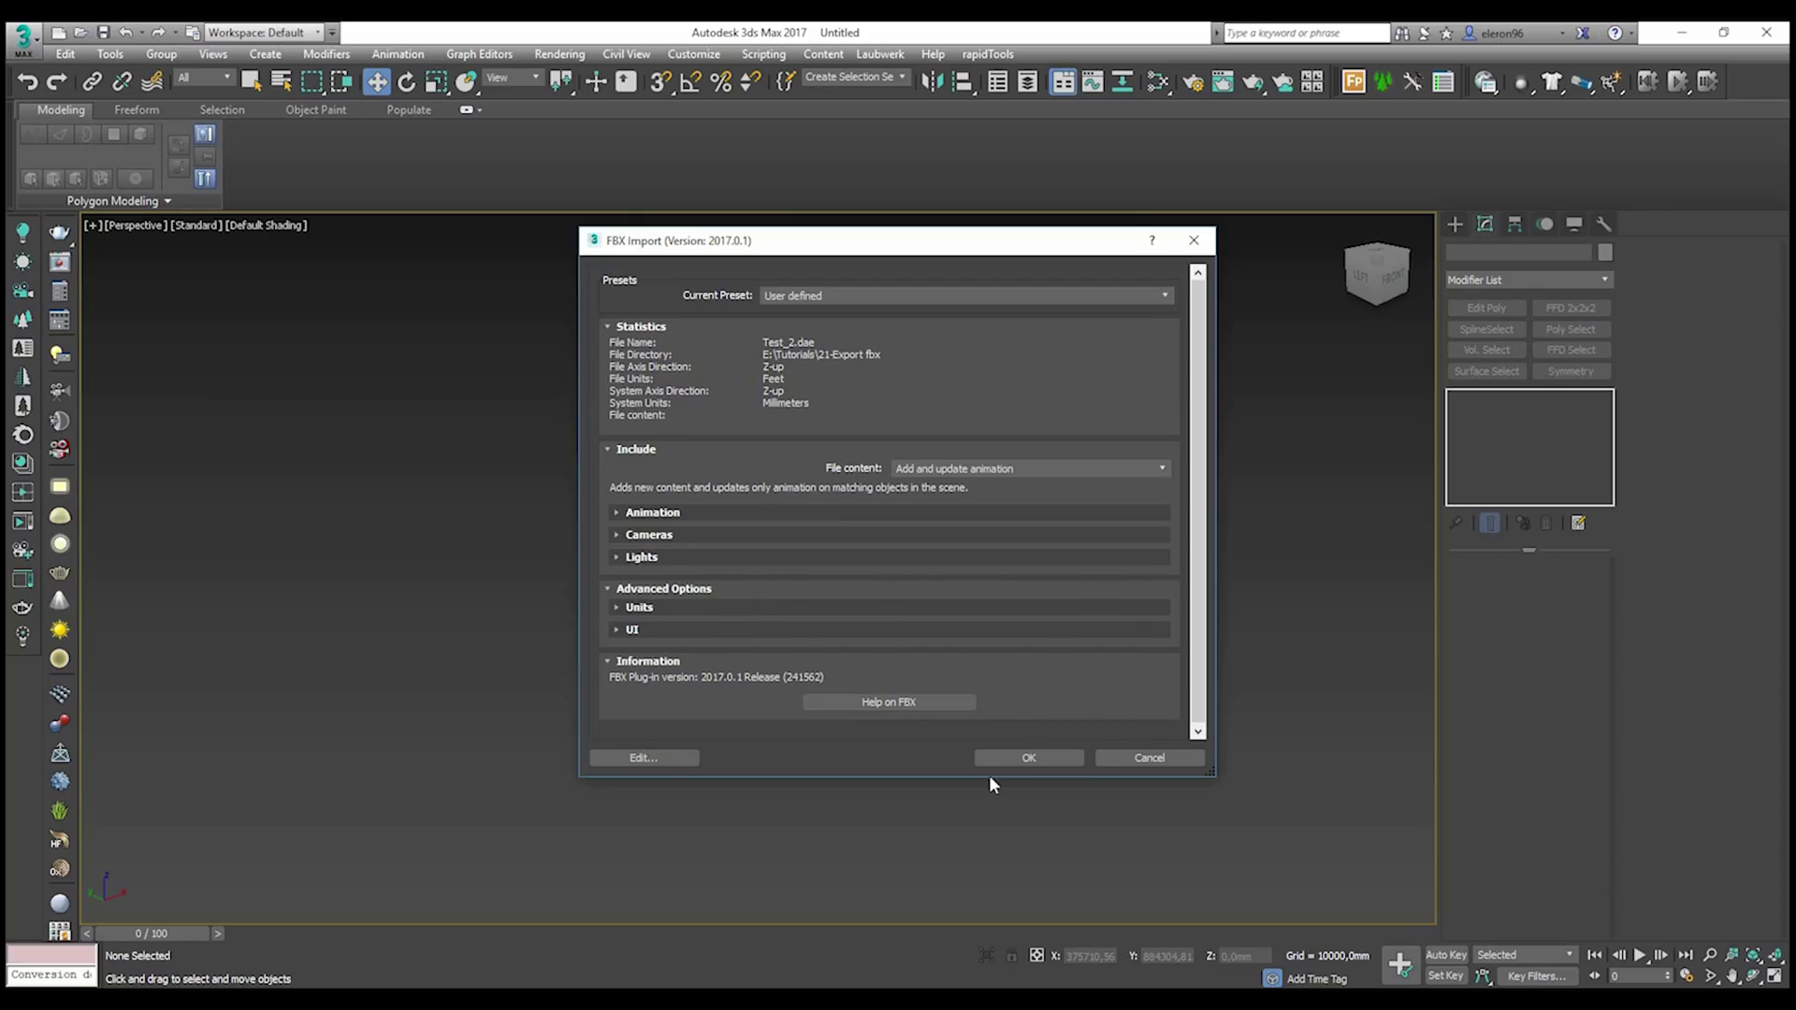
- Run the Test_2.dae import, review the list of import warnings, dismiss it and deselect the imported objects
click(1033, 761)
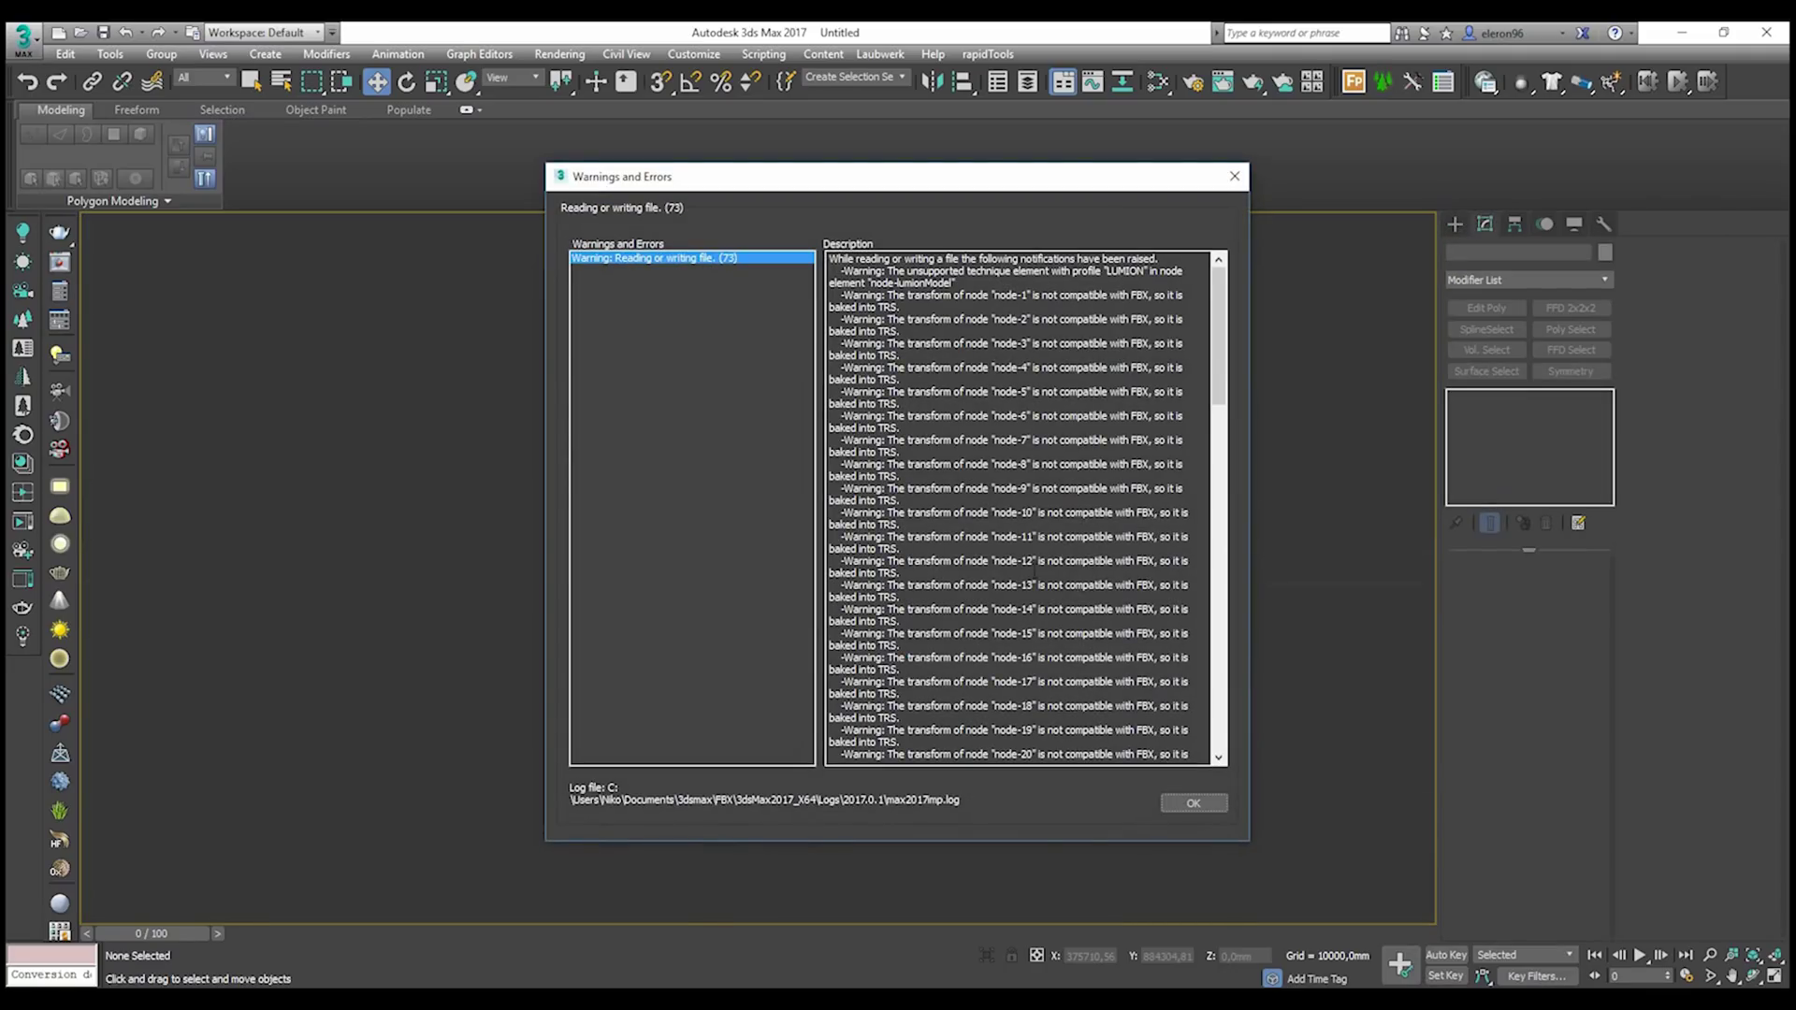
drag(1219, 327, 1204, 722)
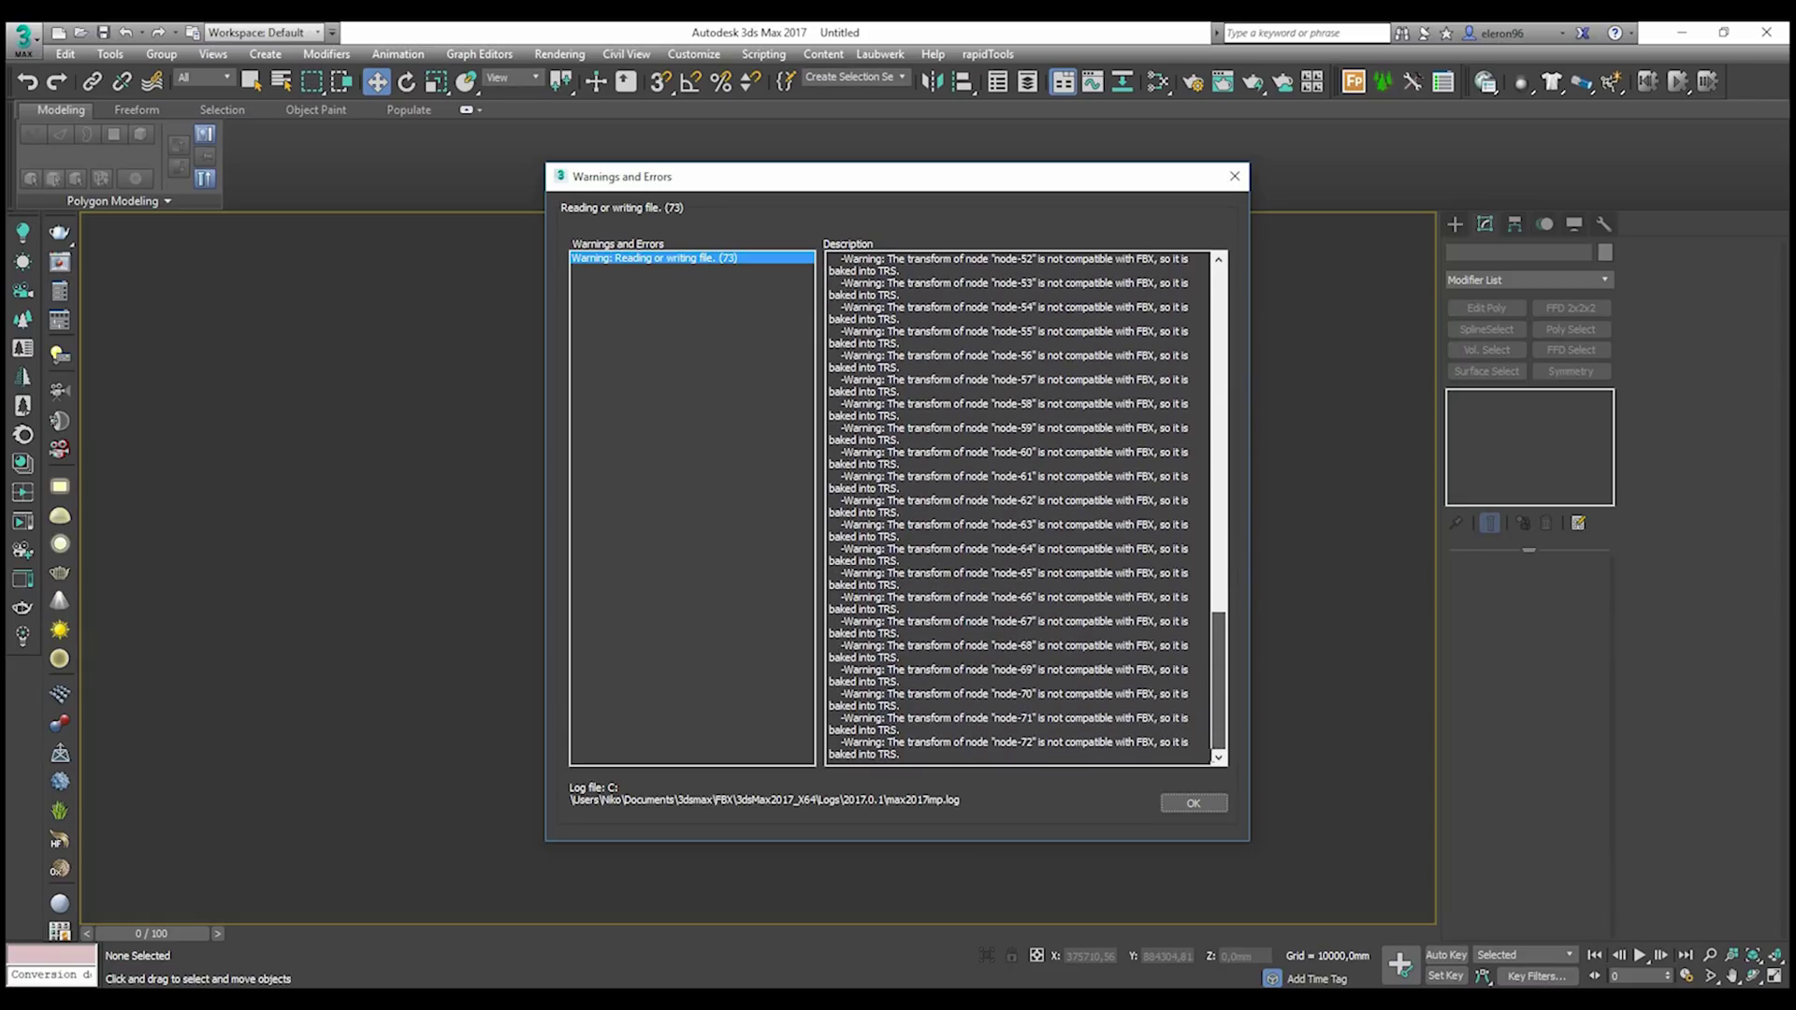
click(1194, 803)
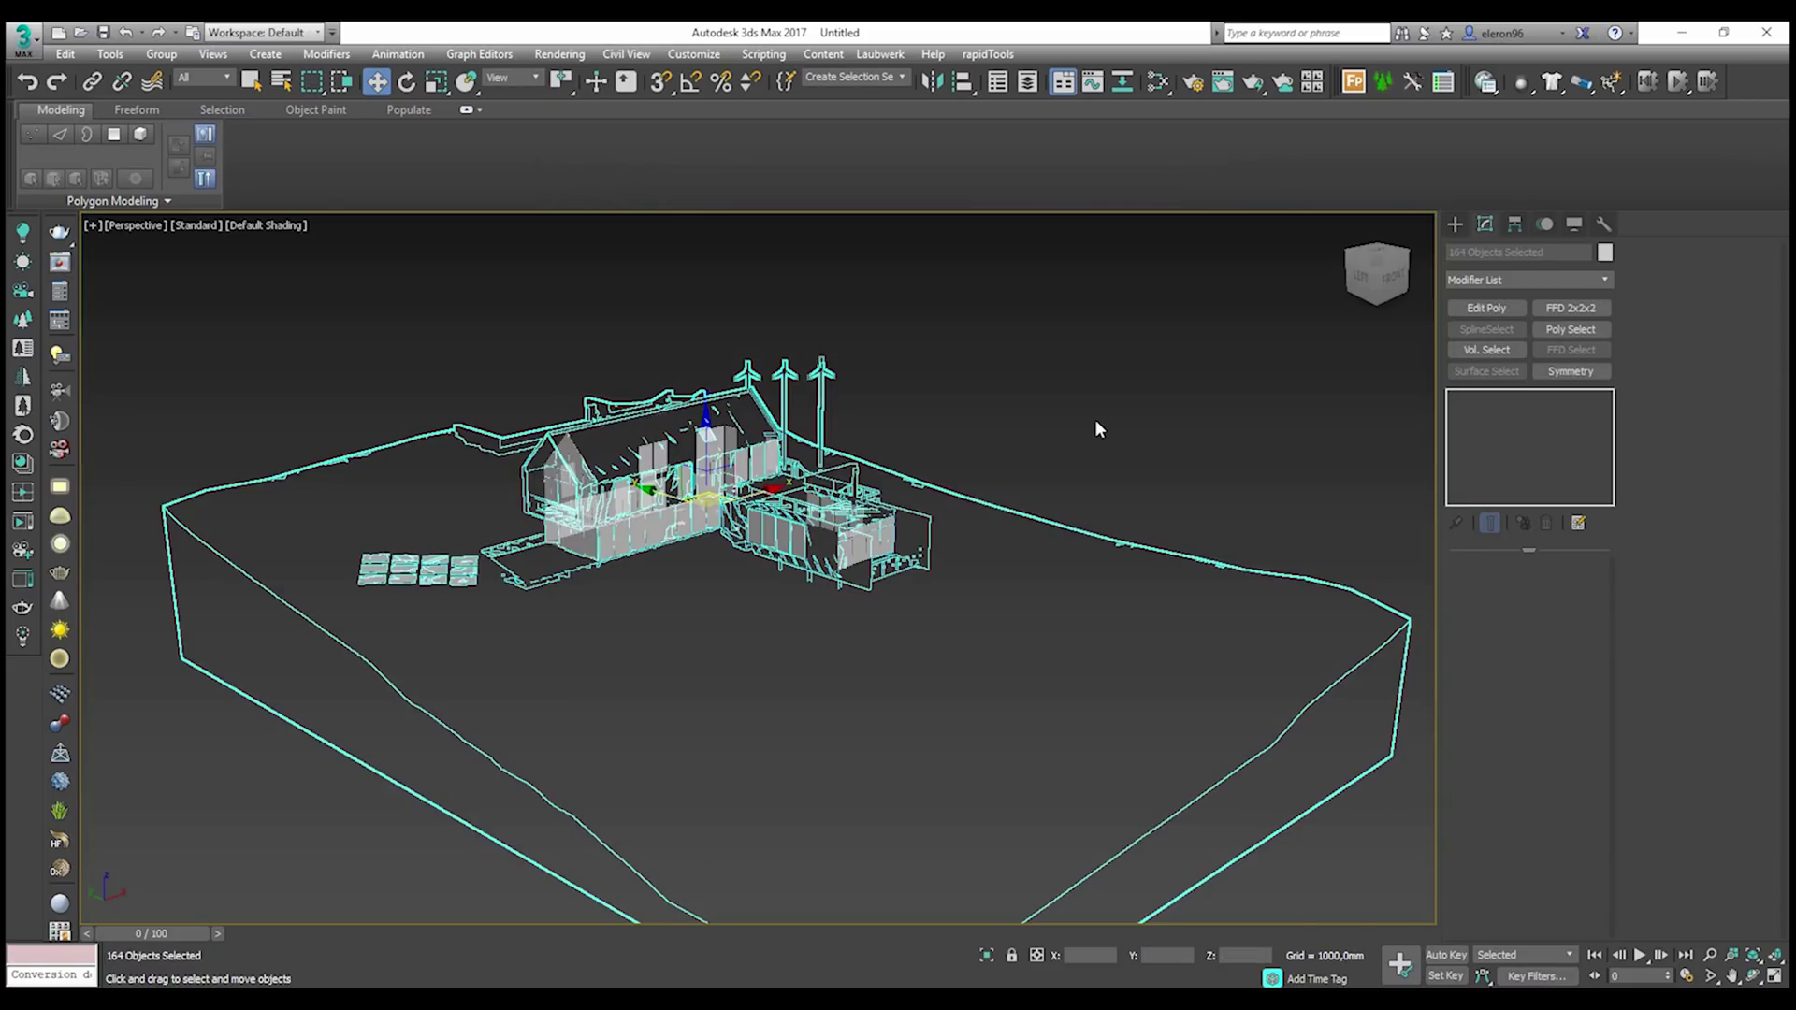
click(1071, 477)
scroll(998, 545, down, 3)
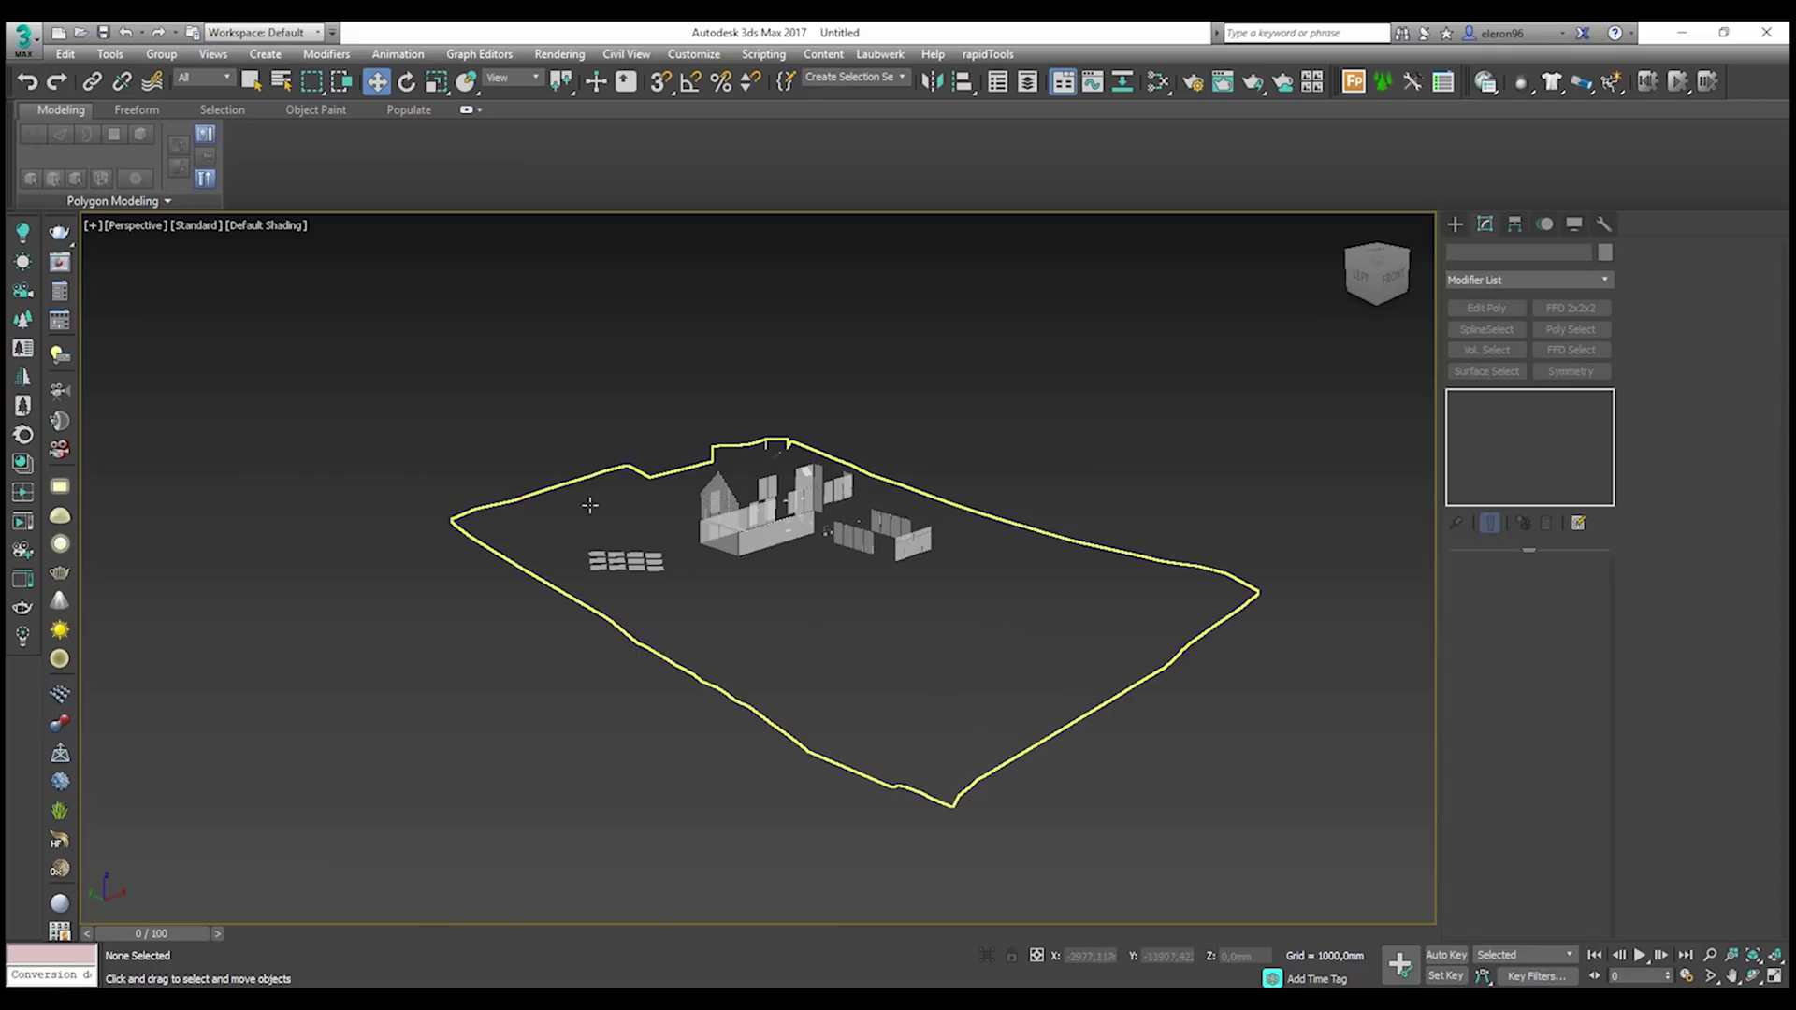
- Switch the perspective viewport shading to Facets and inspect the imported house walls up close
click(290, 228)
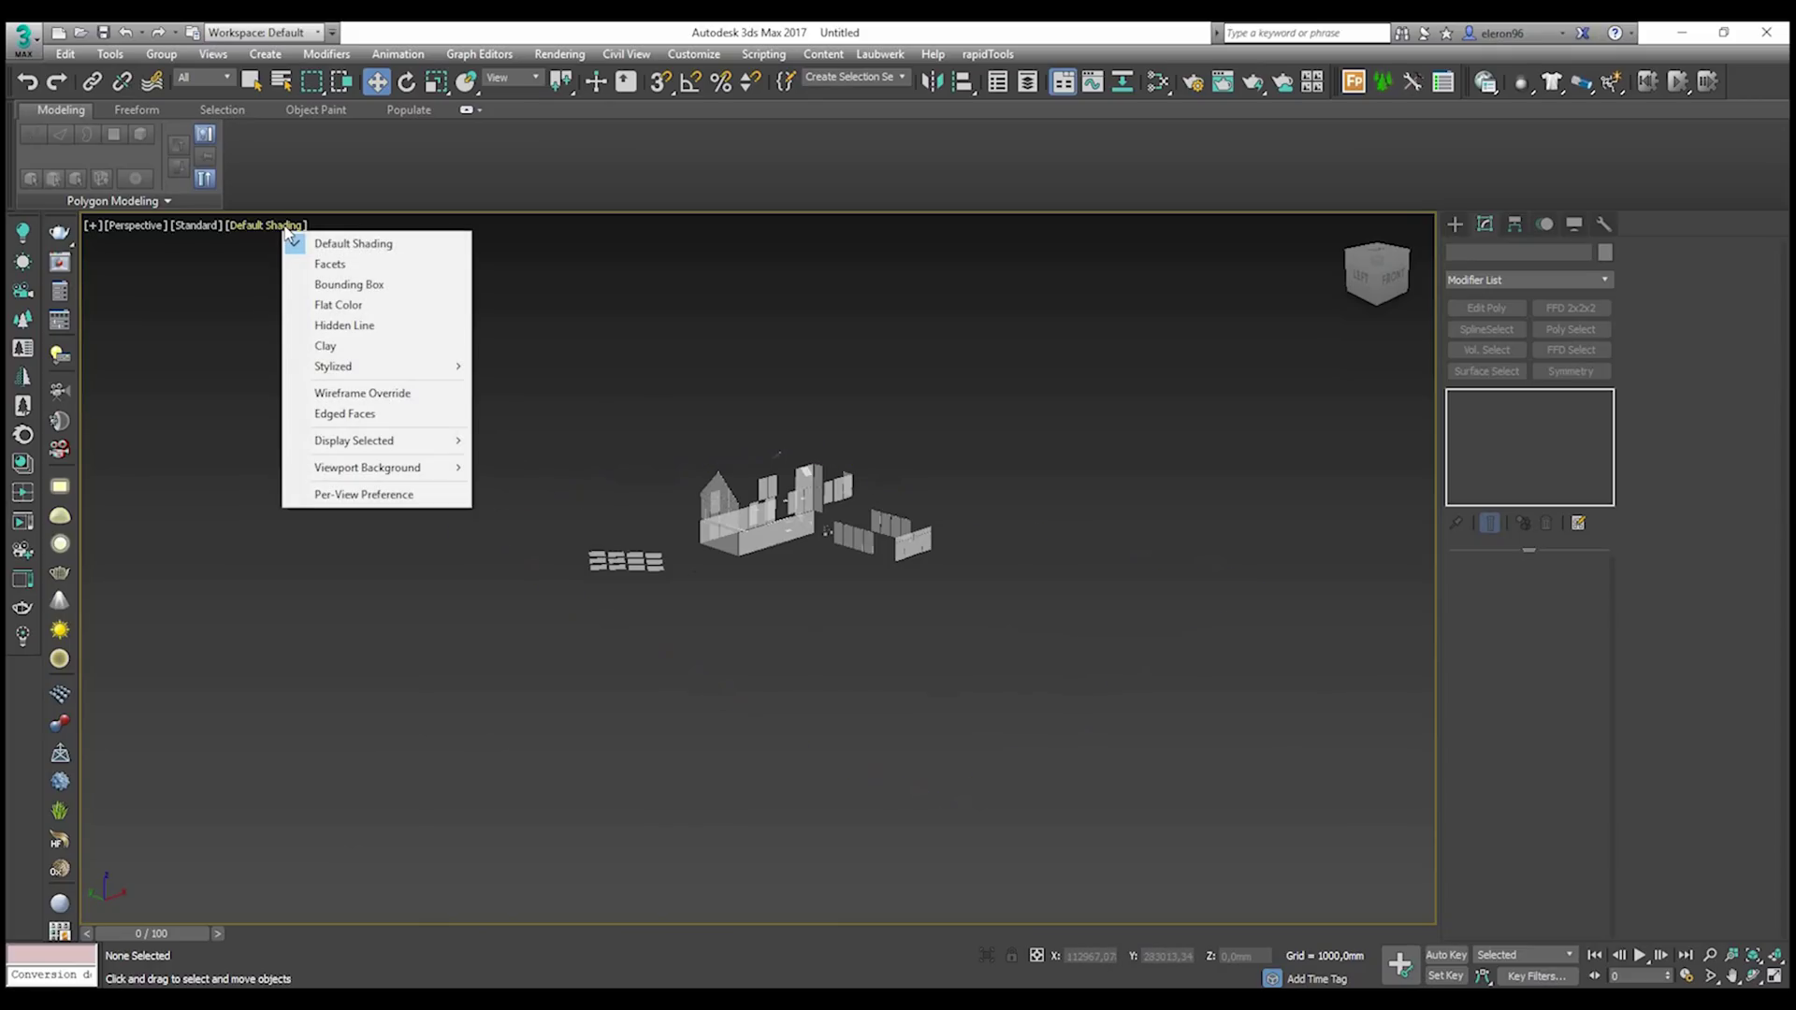
click(337, 263)
scroll(730, 550, up, 8)
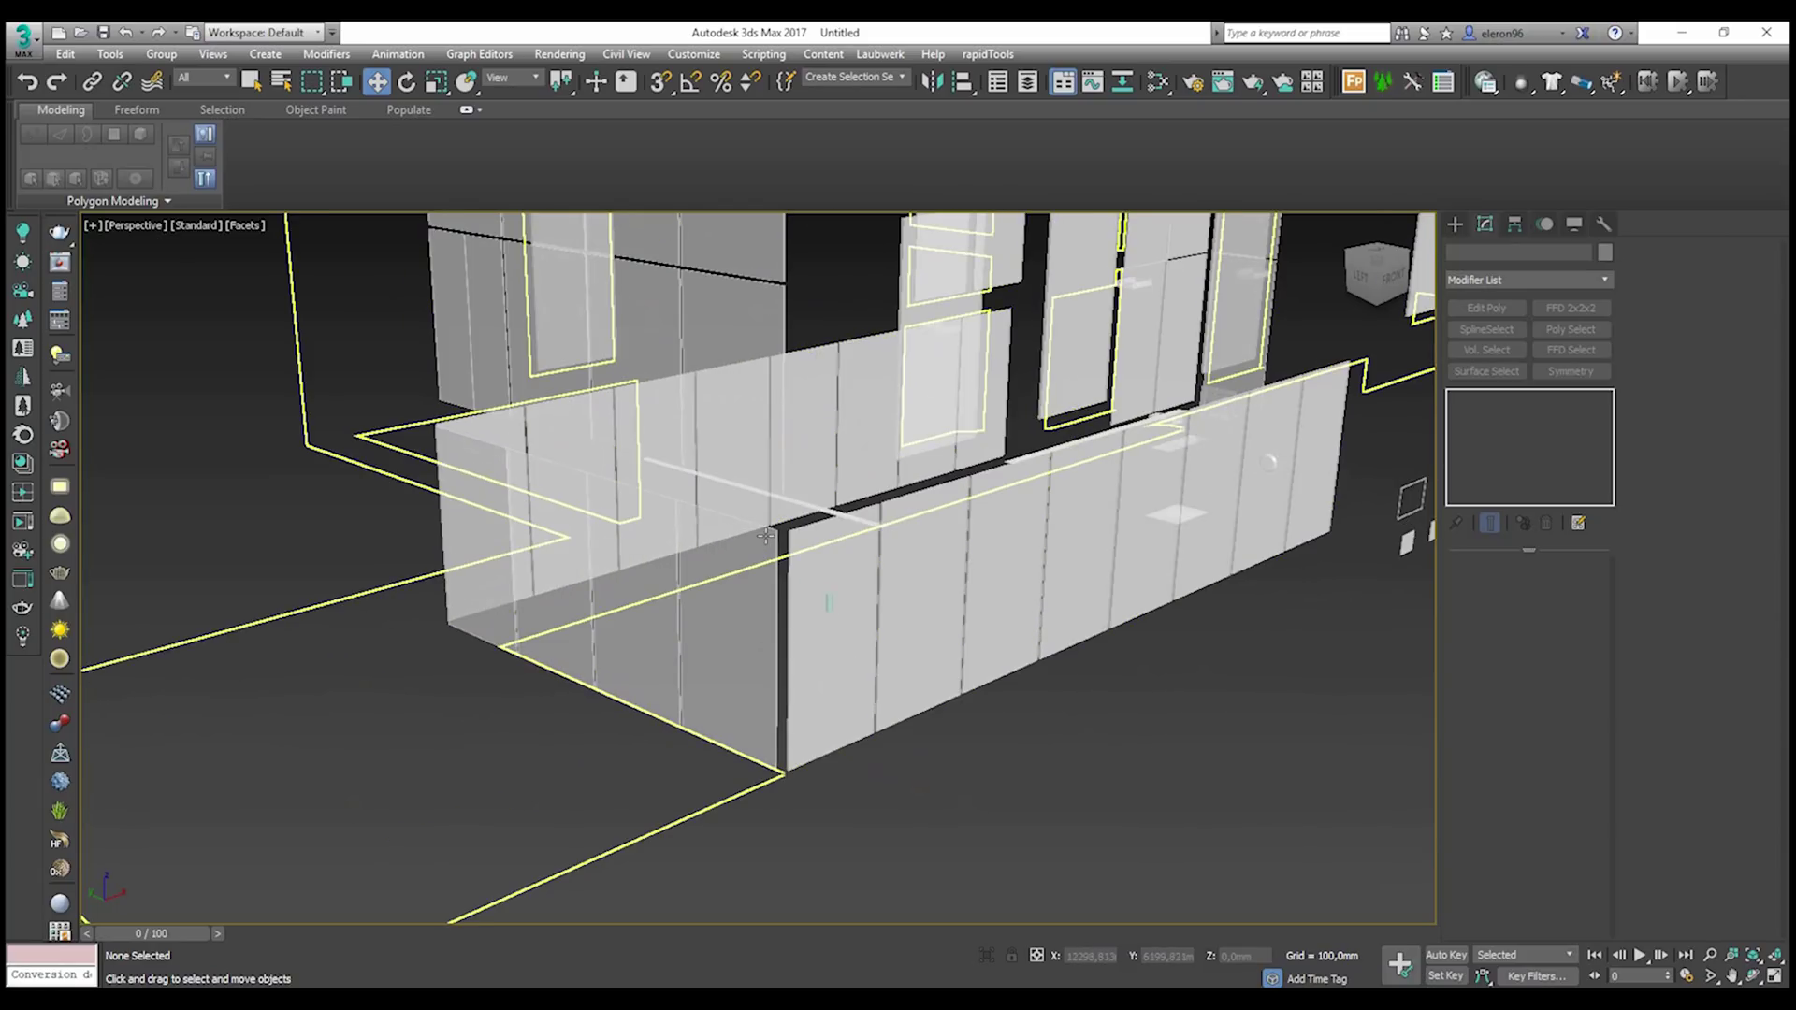
click(779, 566)
scroll(772, 565, down, 8)
scroll(772, 565, down, 10)
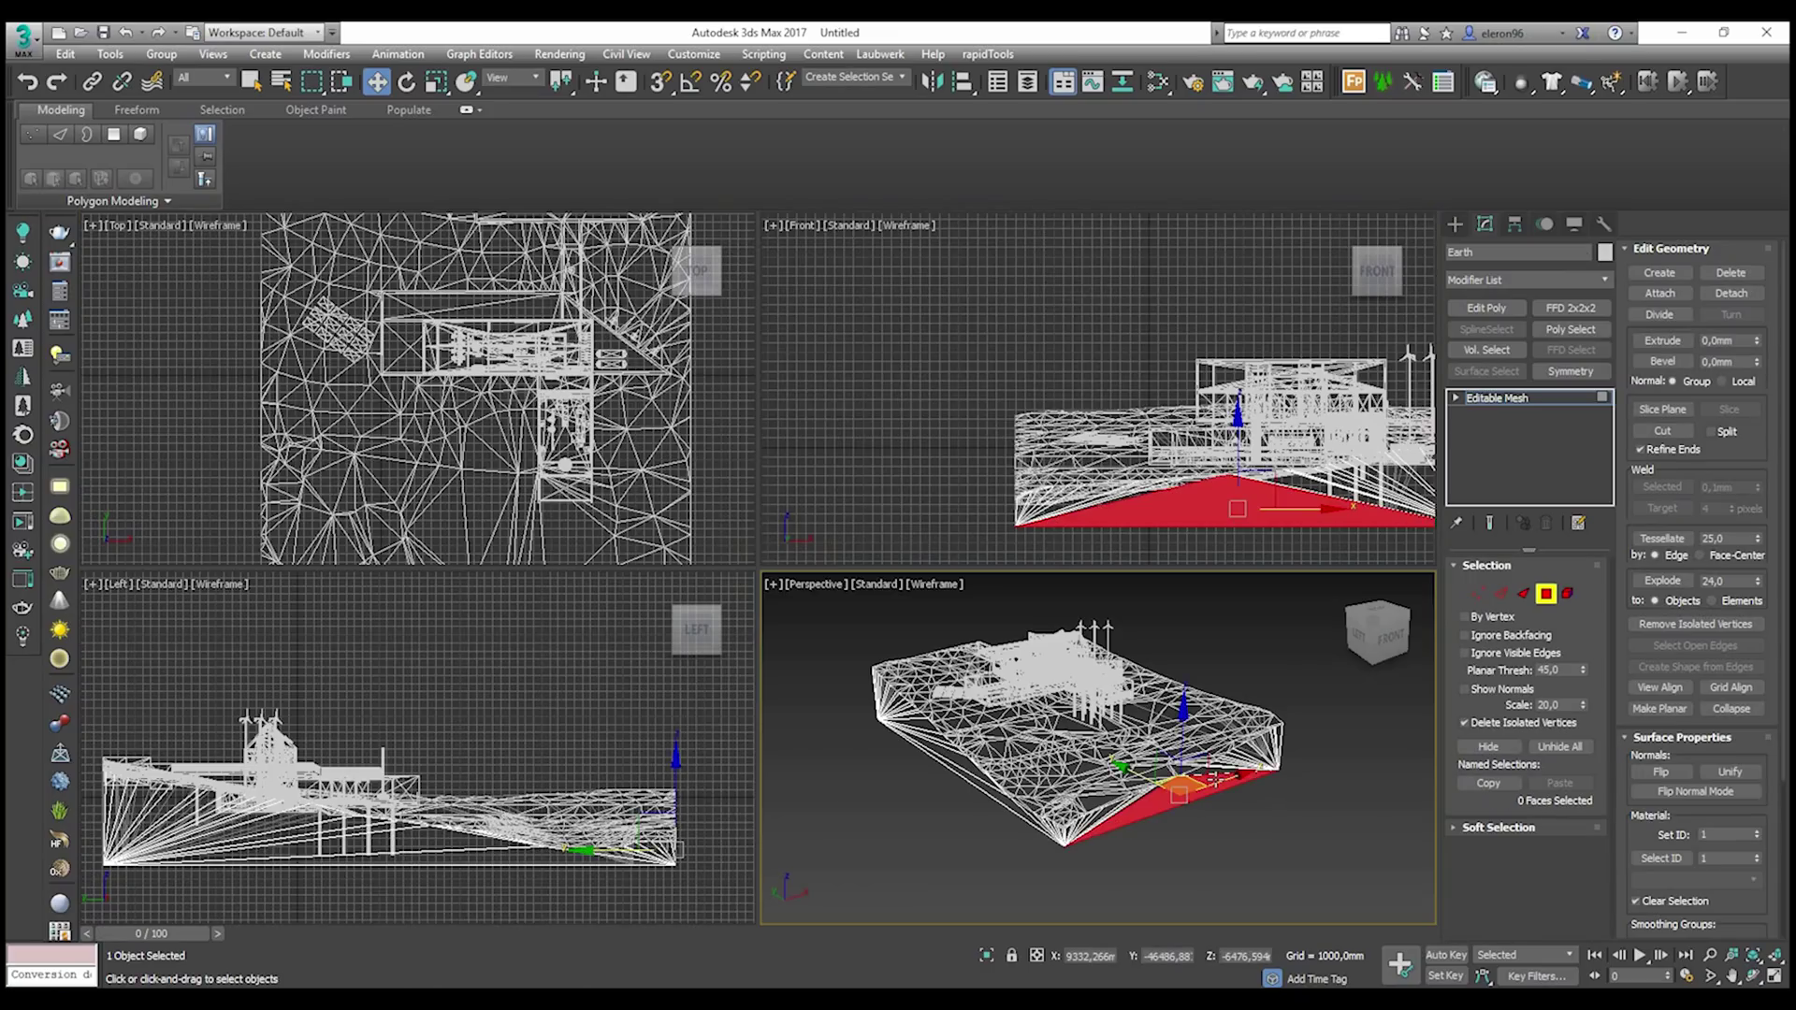
- Examine the Earth terrain mesh in wireframe from several angles, checking its faces and triangulation
click(1216, 778)
click(904, 822)
scroll(904, 822, up, 5)
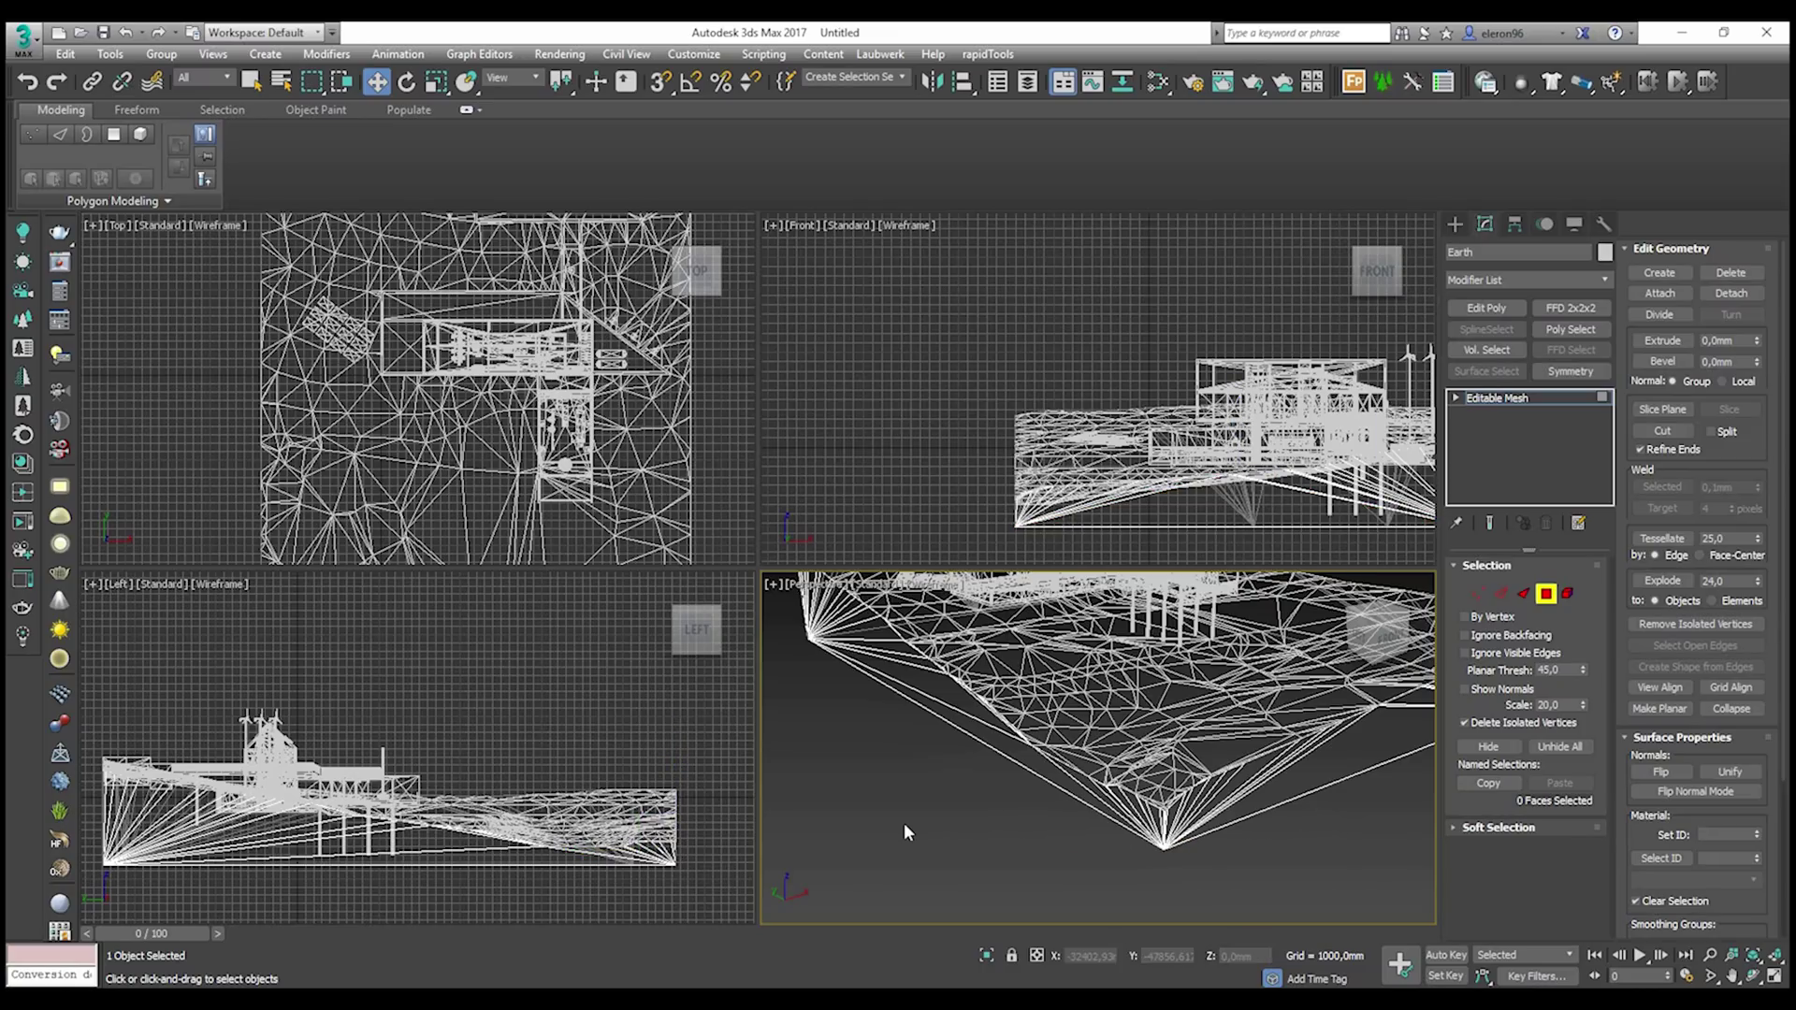
scroll(904, 821, down, 10)
scroll(902, 821, up, 5)
mouse_move(947, 782)
middle_down()
mouse_move(1005, 805)
mouse_move(1019, 842)
mouse_move(1067, 749)
mouse_move(978, 777)
middle_up()
scroll(1066, 749, down, 8)
scroll(975, 776, down, 6)
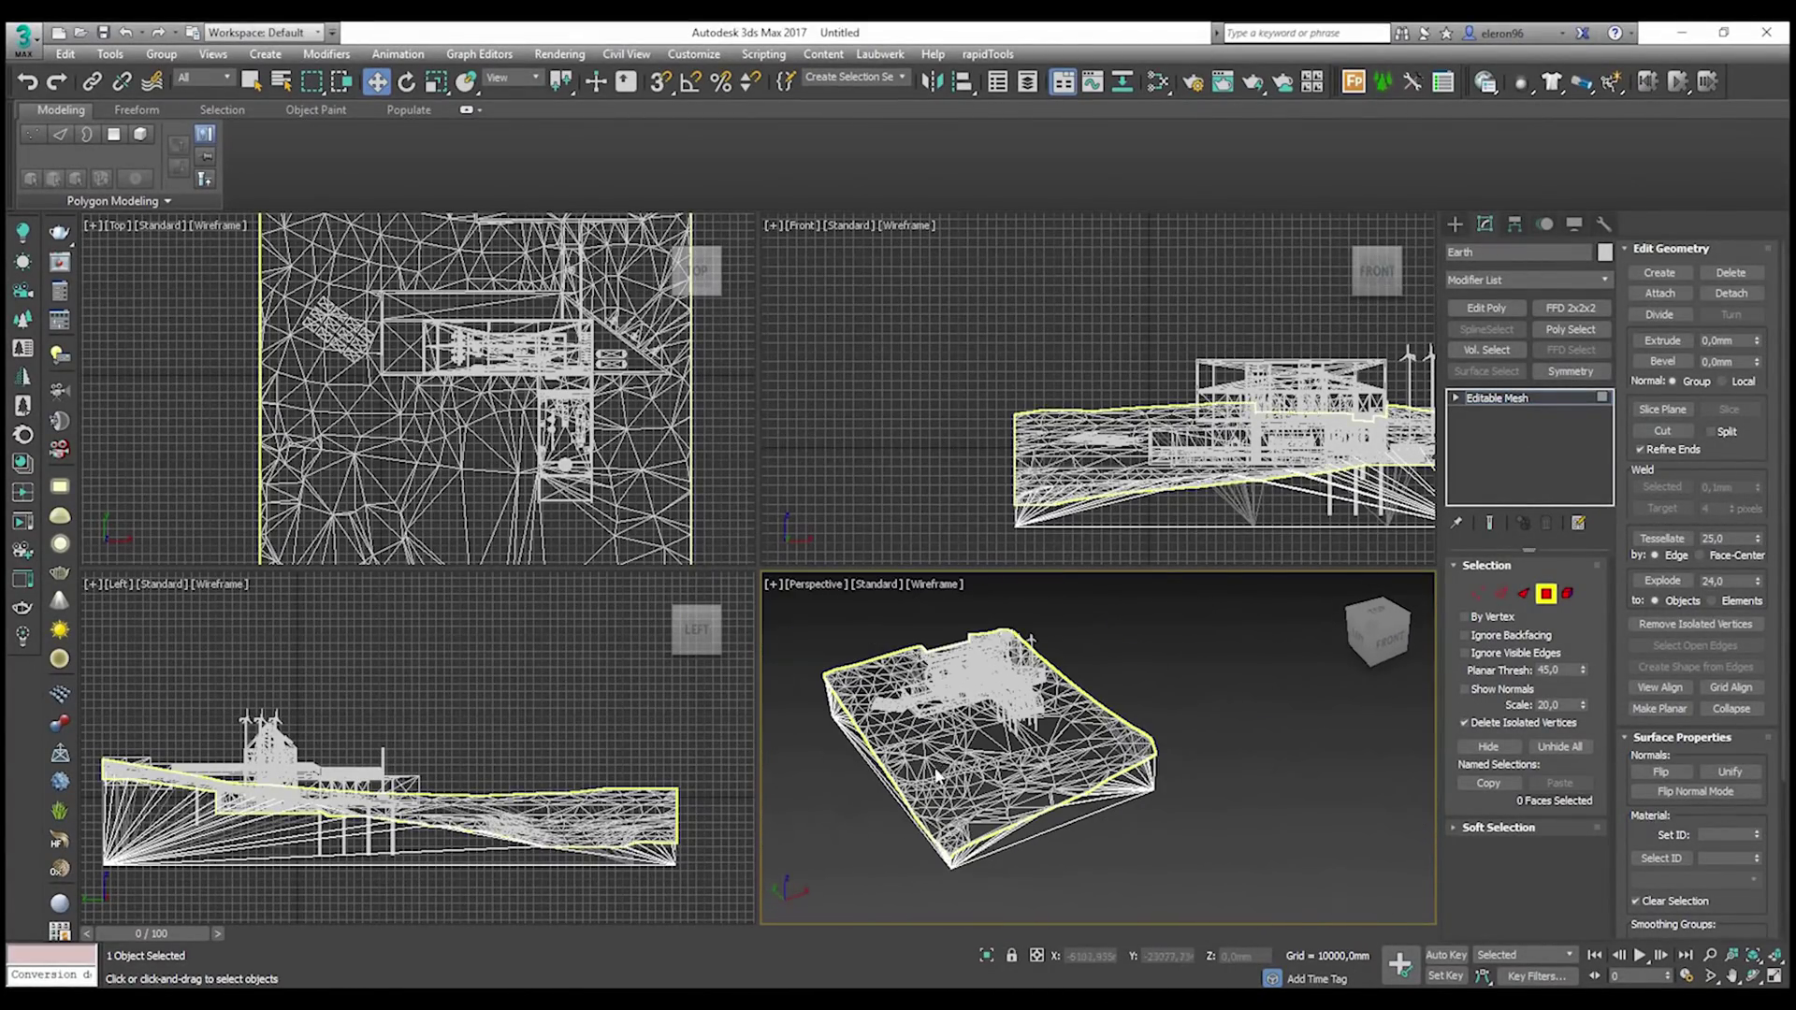
alt+middle_drag(994, 708, 1038, 730)
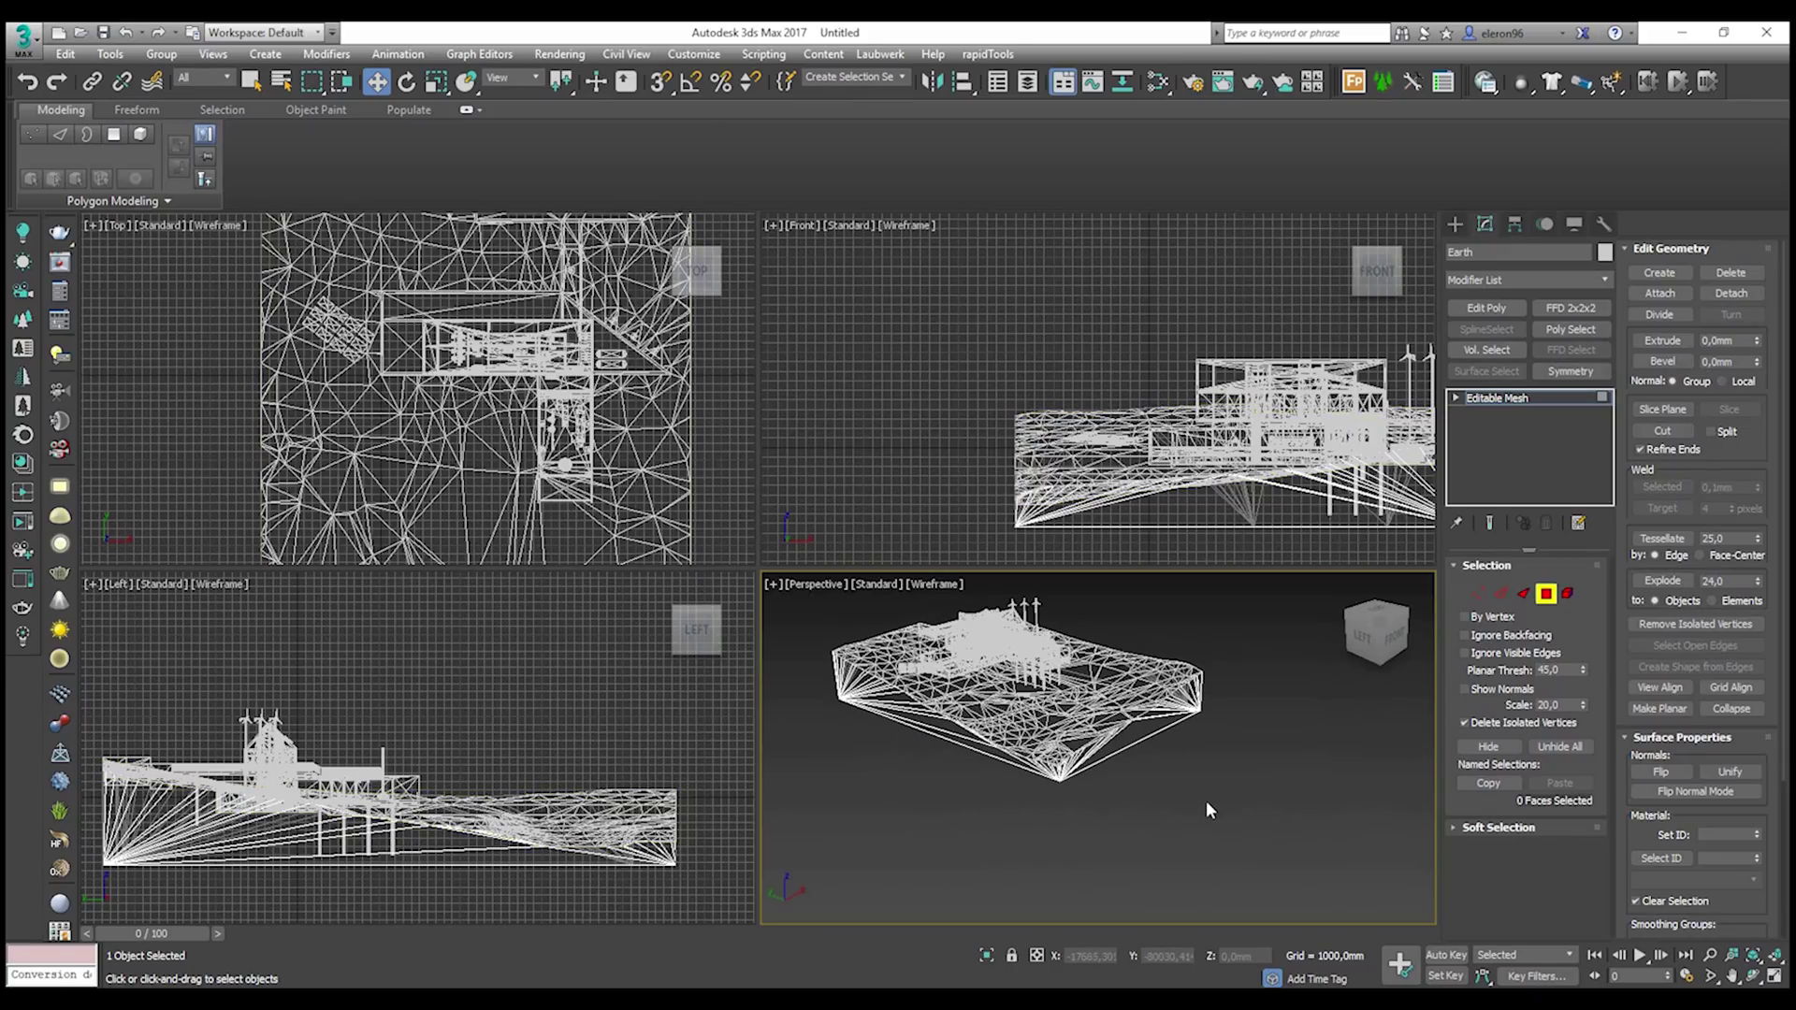
key(alt+w)
scroll(898, 673, down, 5)
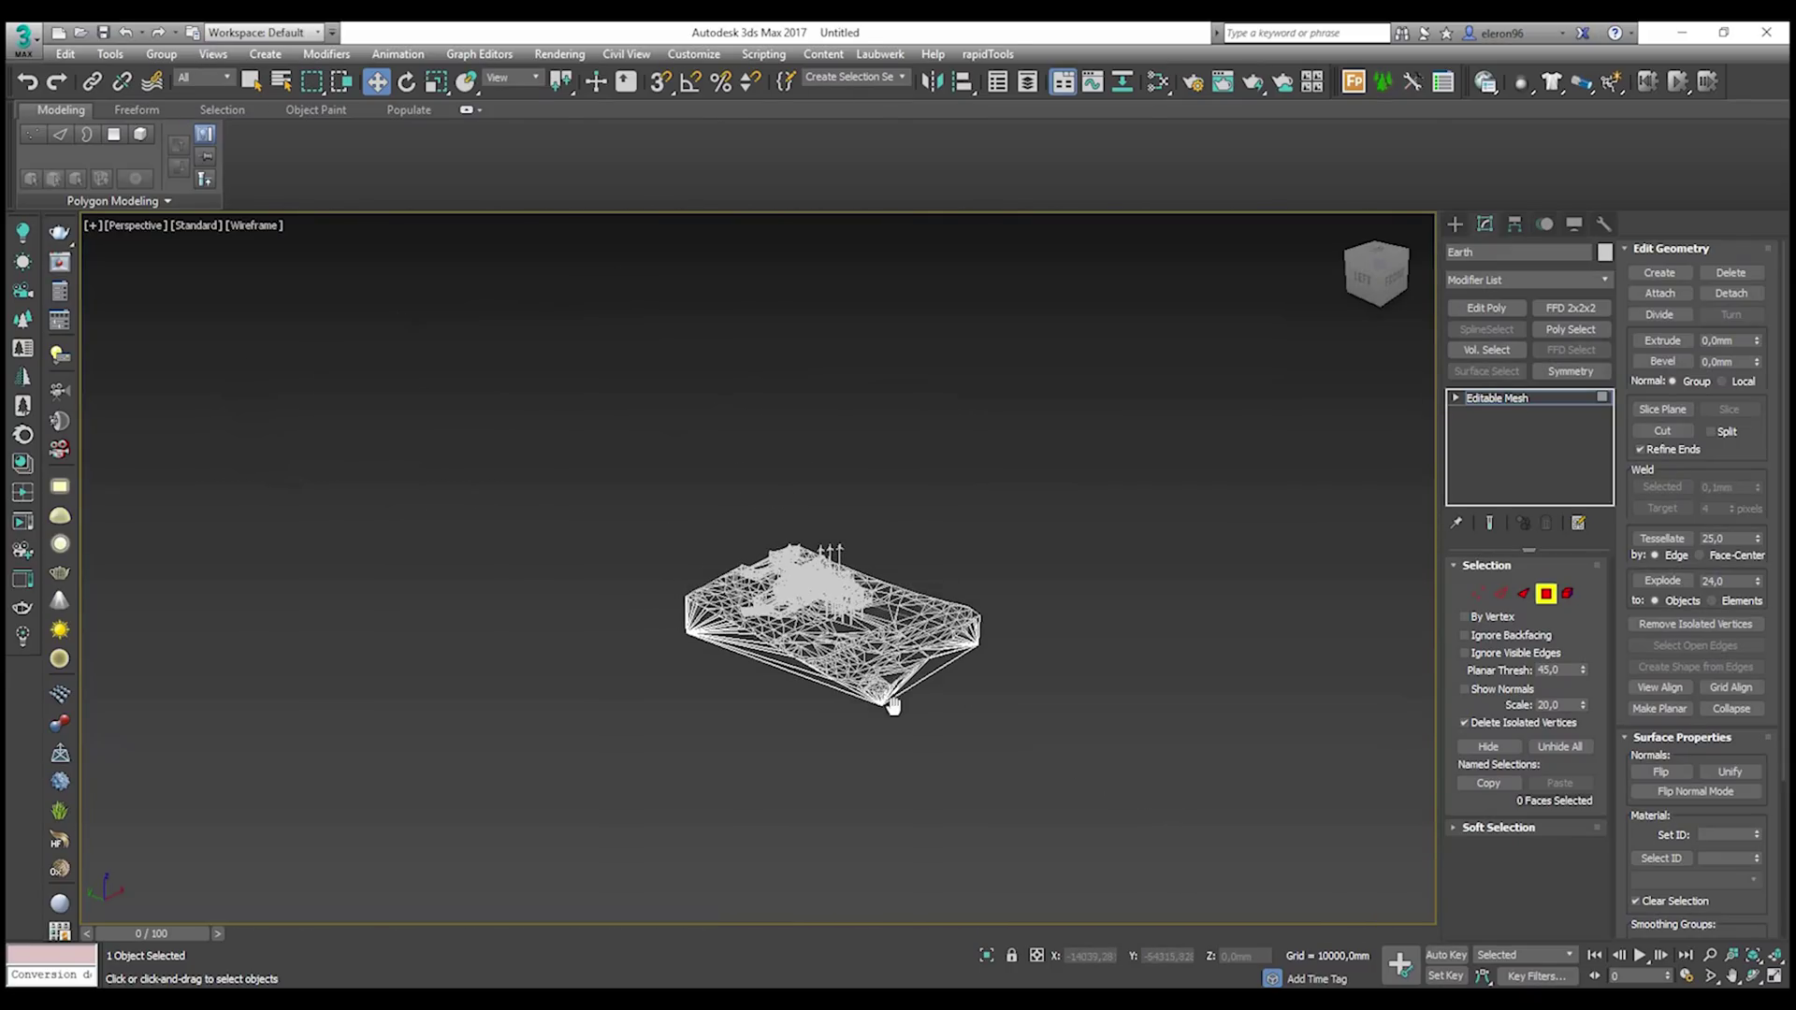
- Select the whole imported house model and terrain, and delete them from the scene
click(1455, 225)
click(902, 512)
drag(558, 390, 1073, 791)
key(Delete)
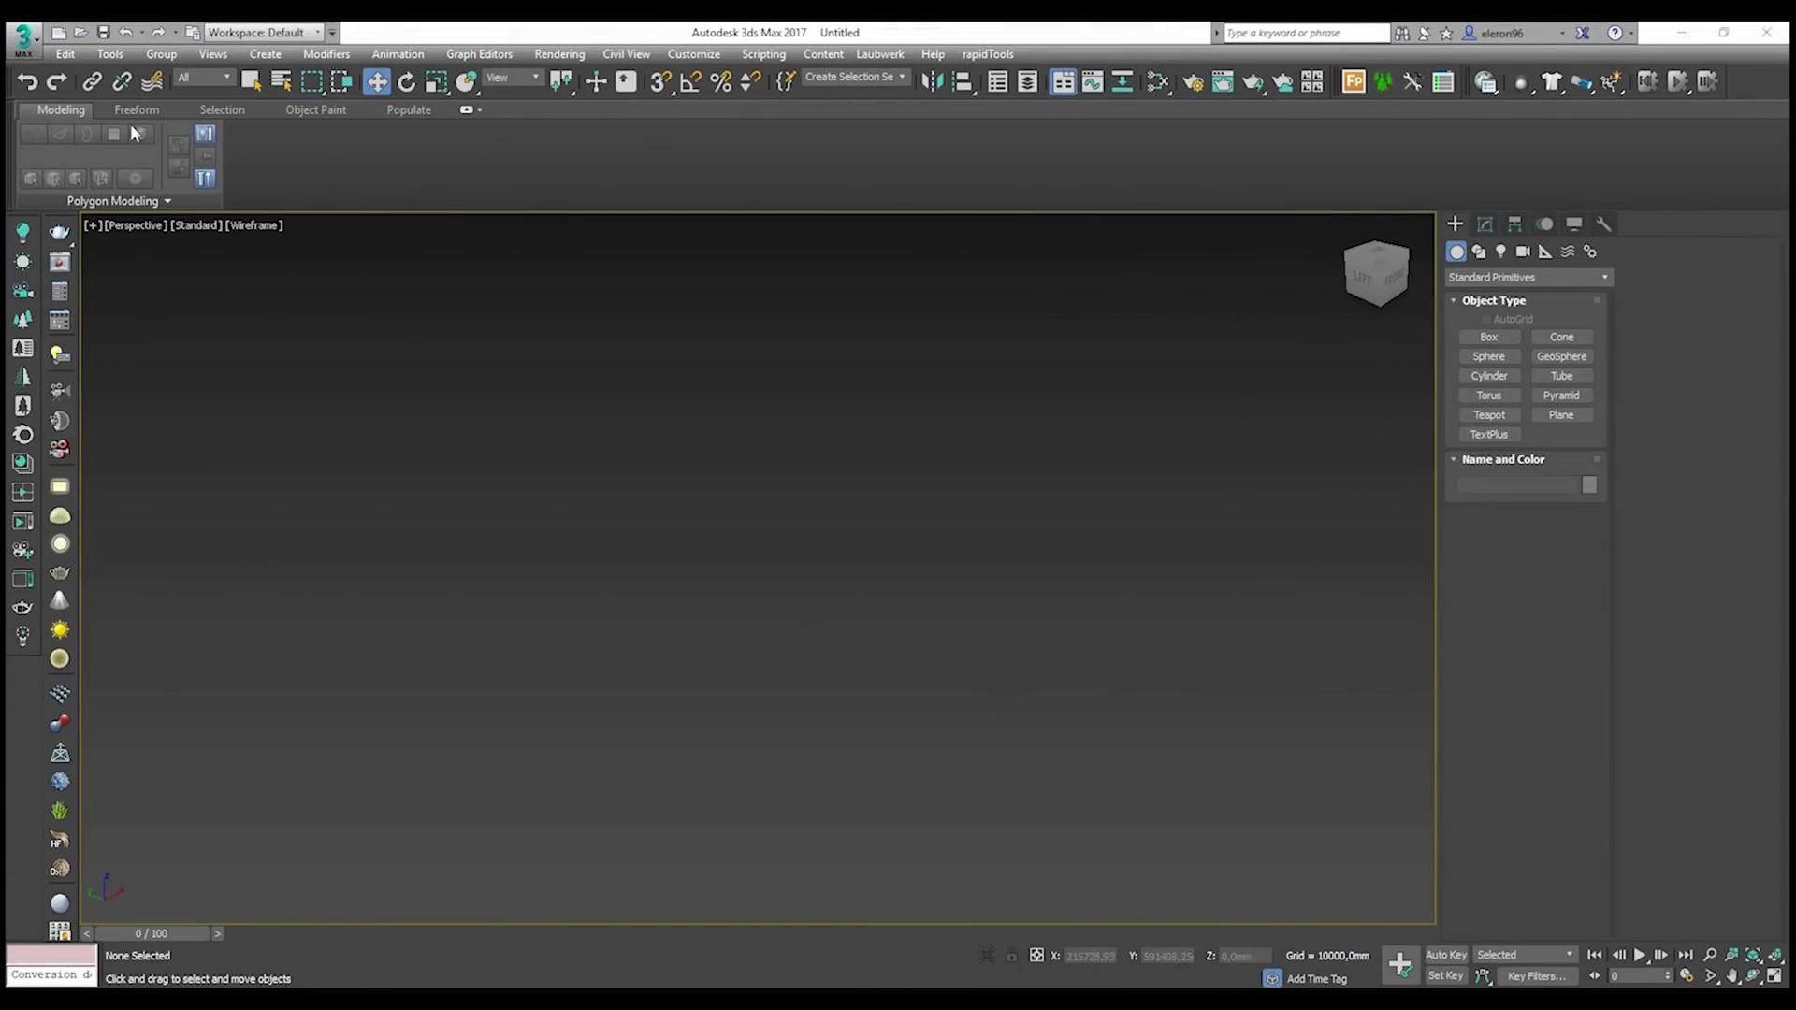
- Try to link the Revit file Test_3.rvt from the 21-Export fbx folder into the scene
click(23, 36)
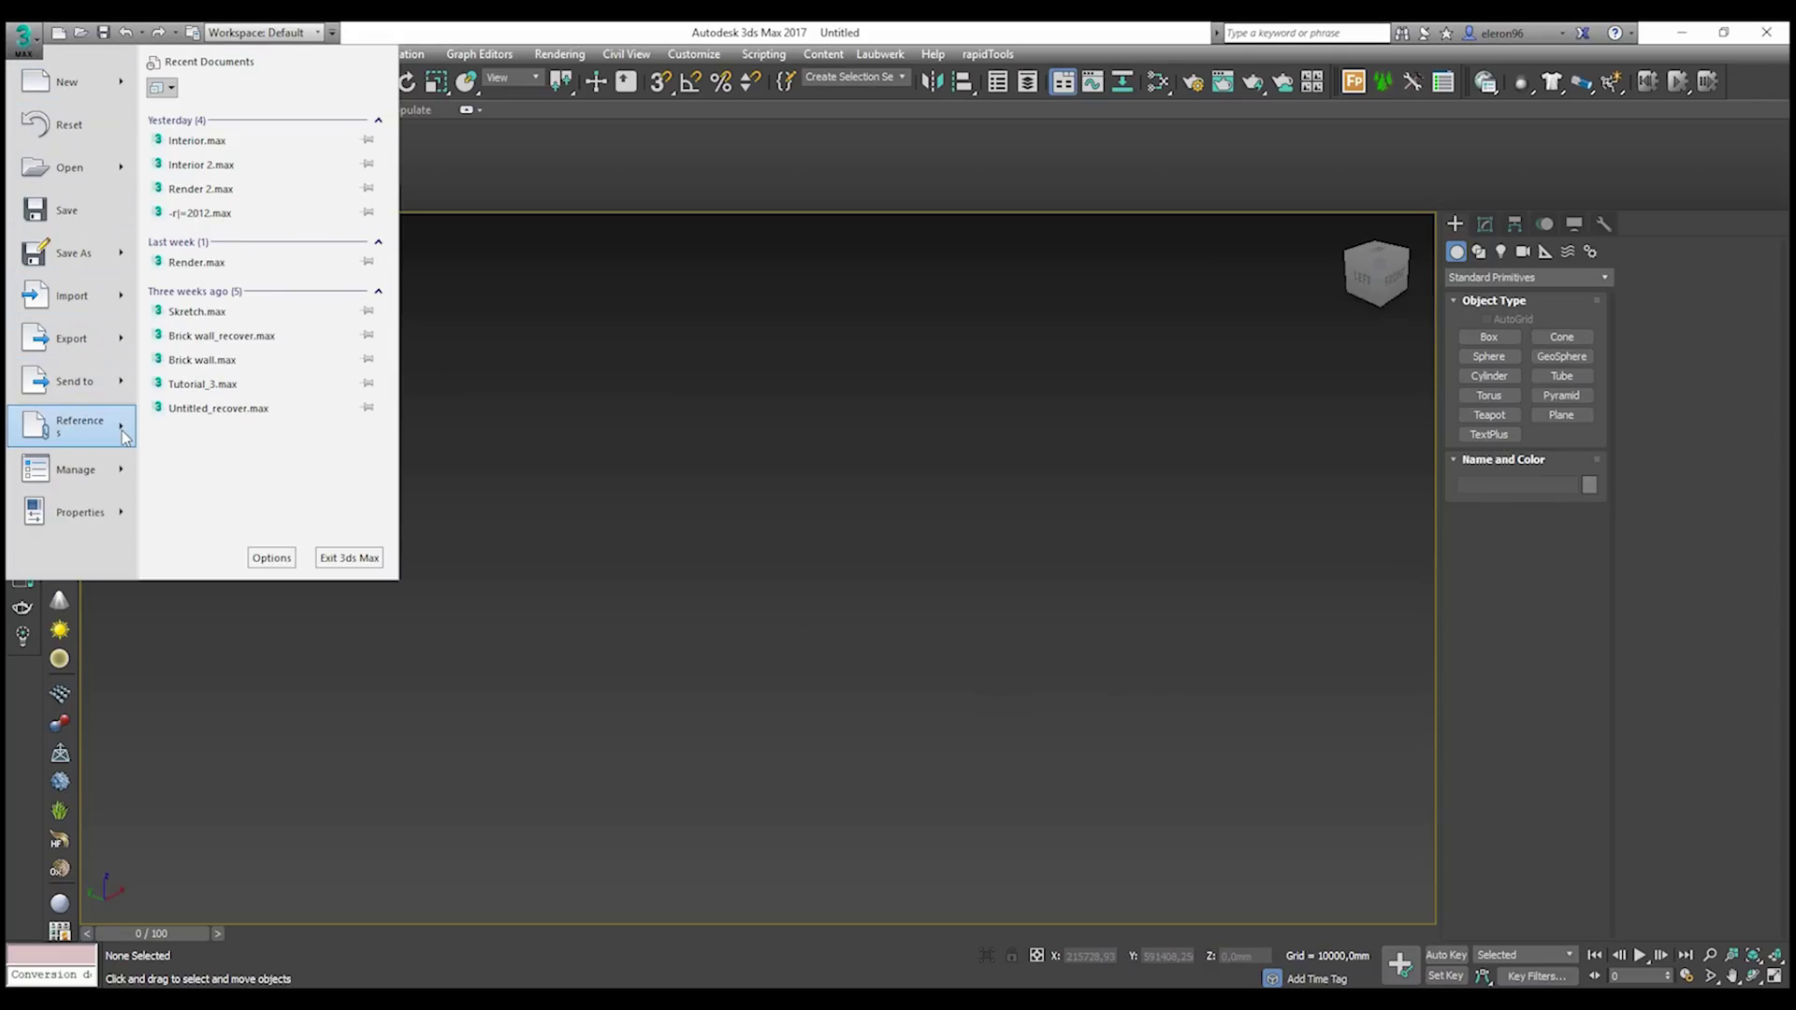
mouse_move(126, 313)
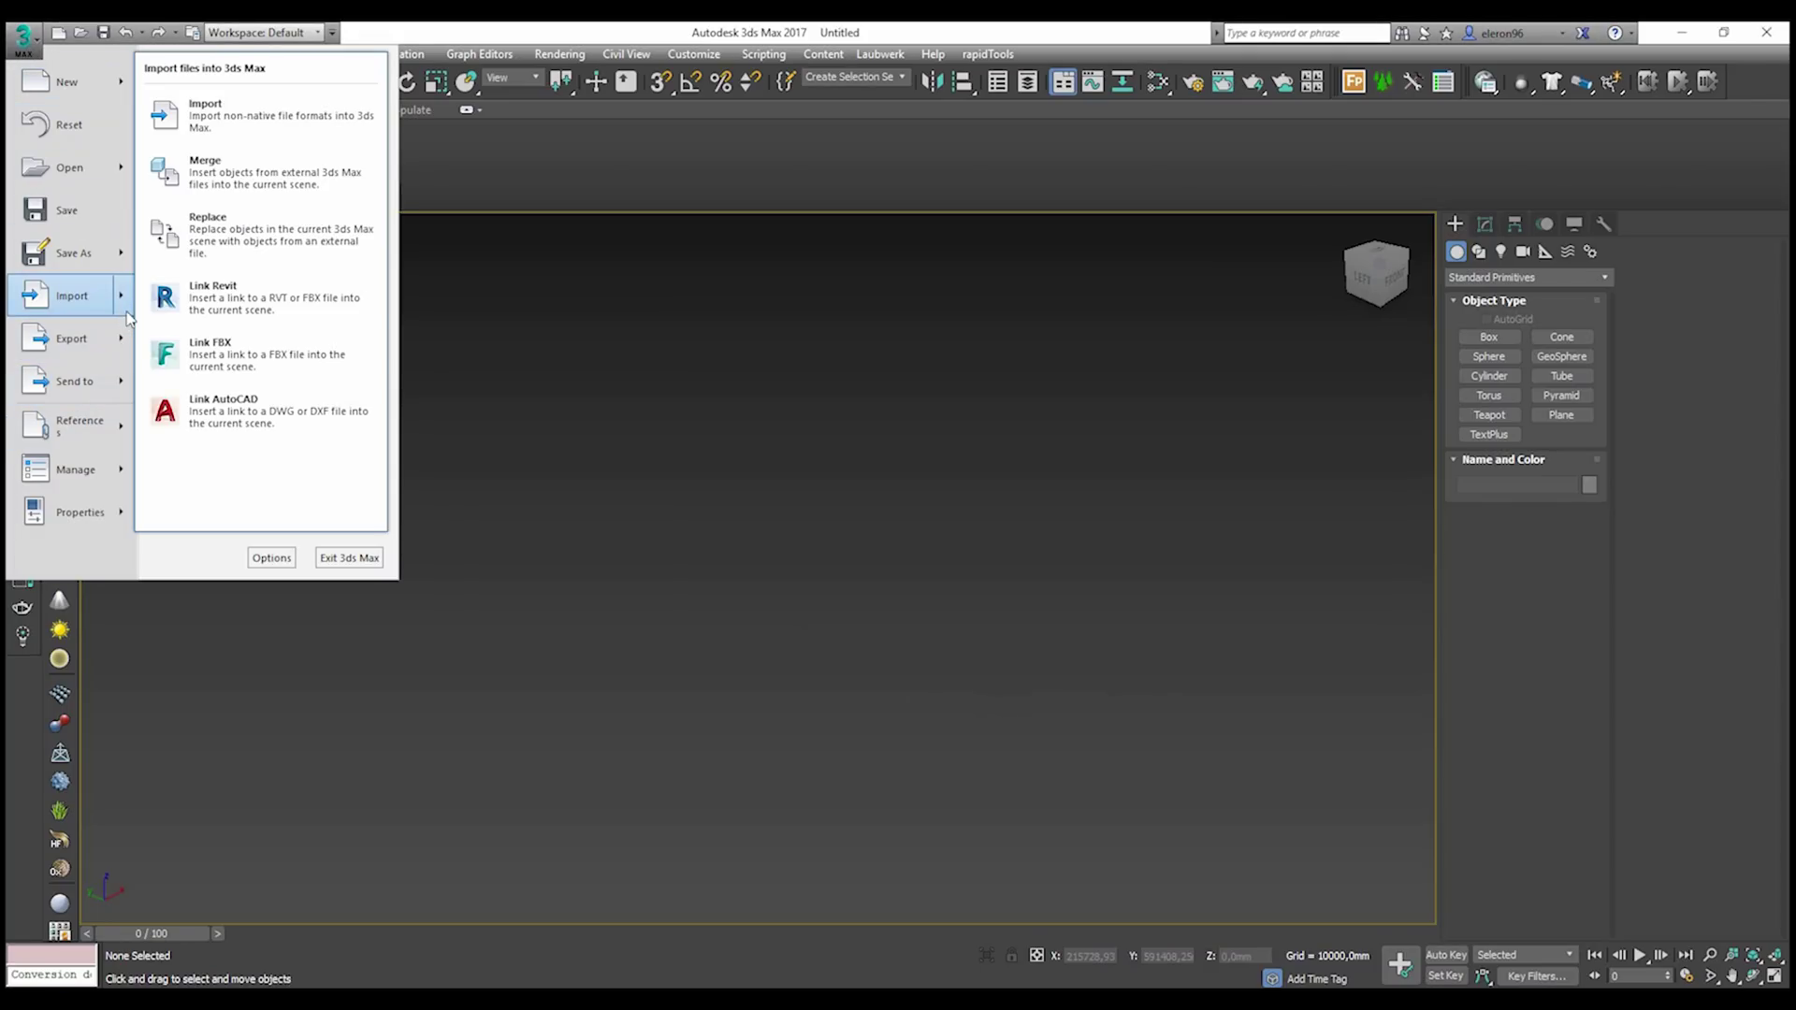
click(230, 302)
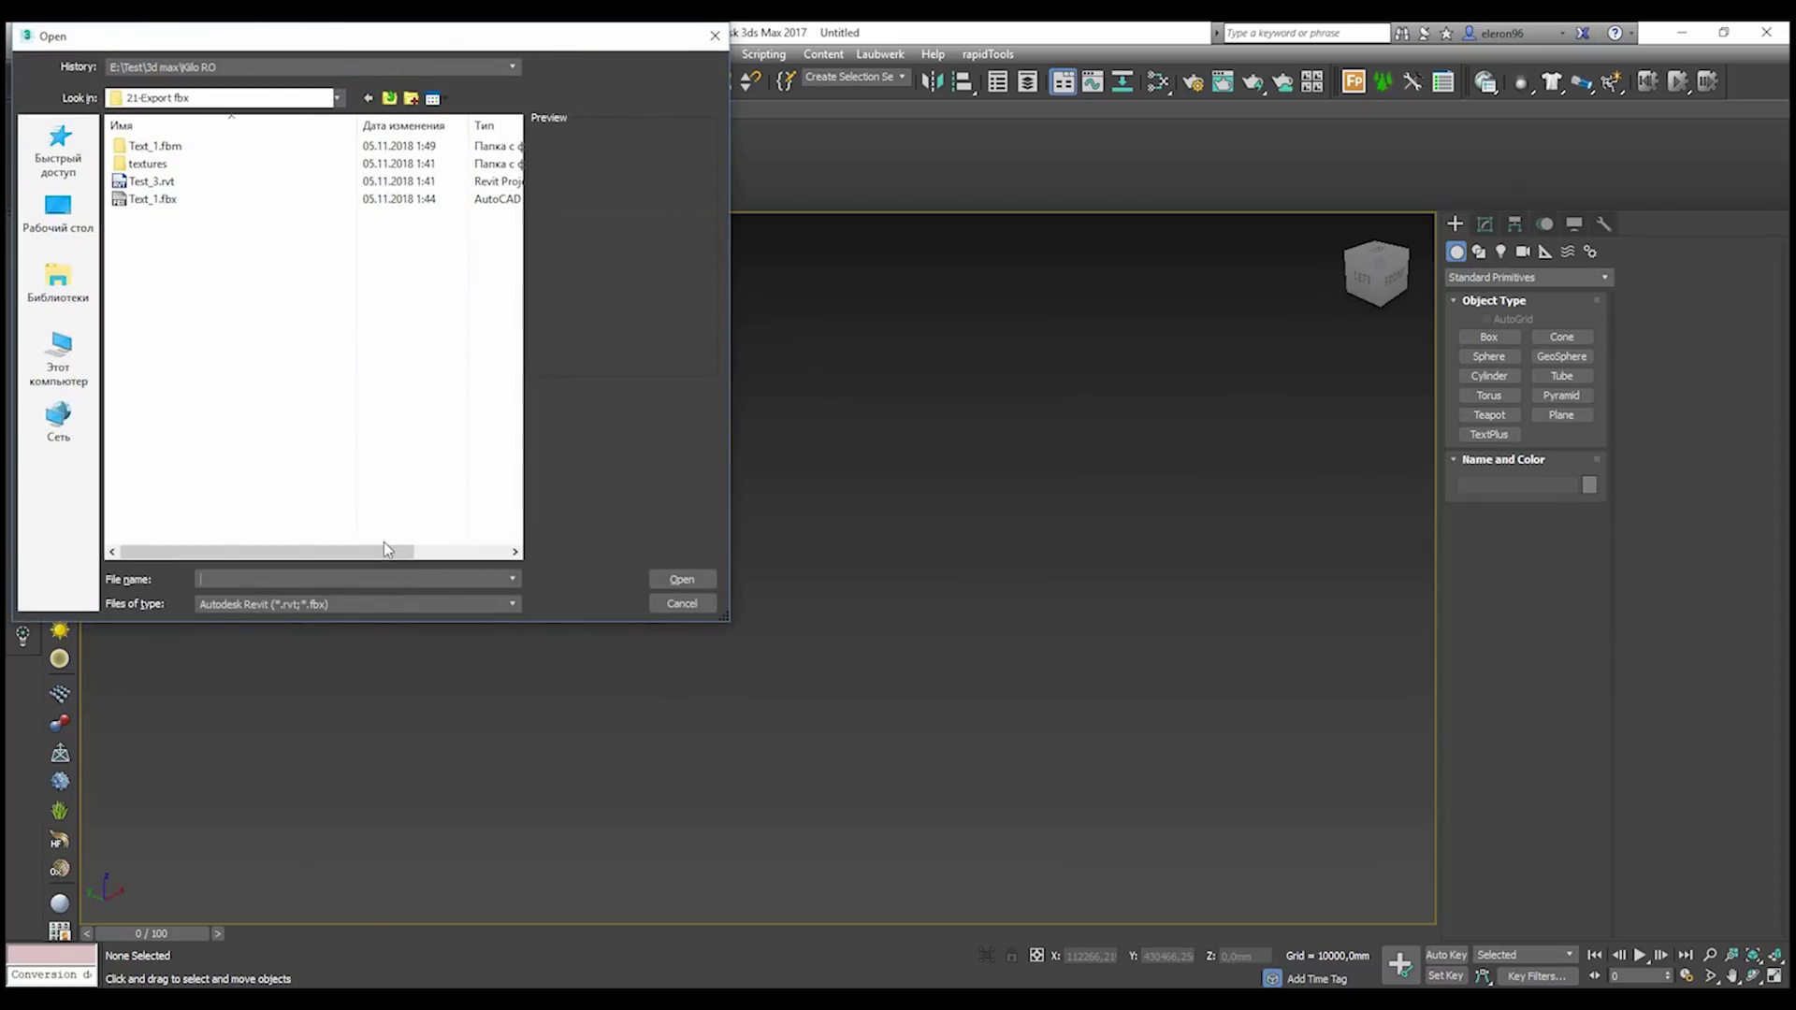
click(155, 182)
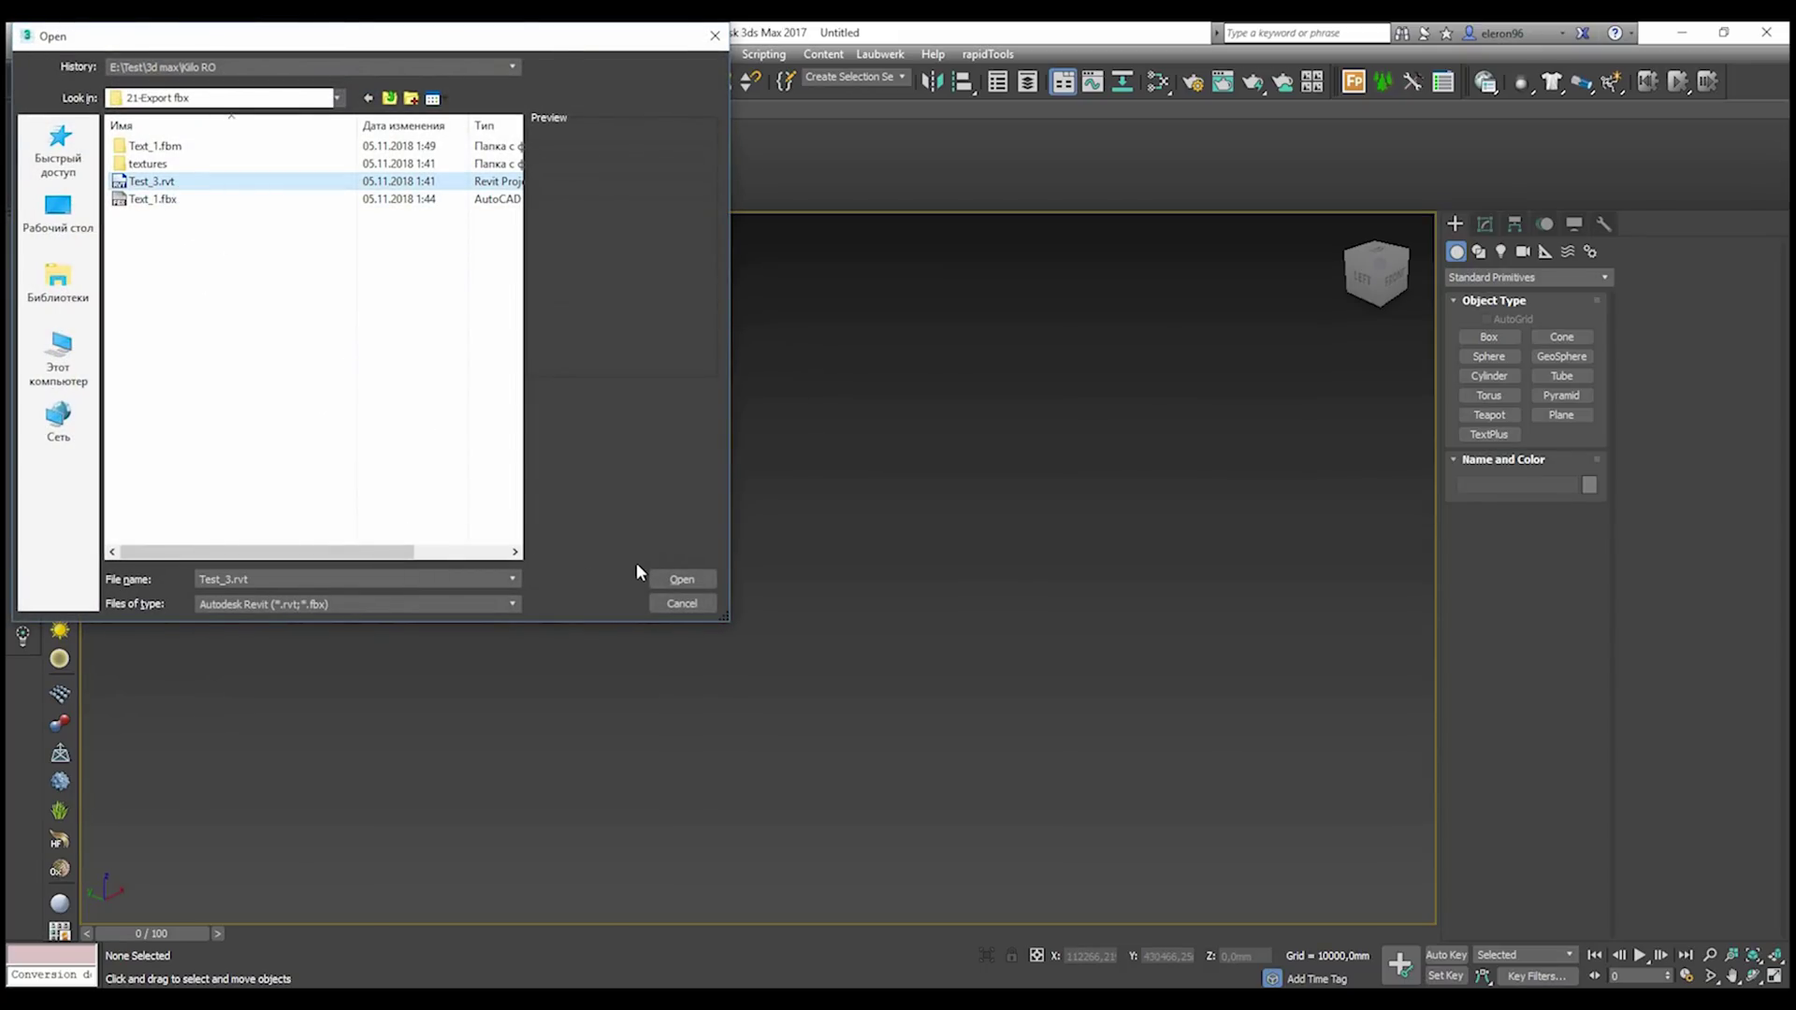
click(664, 578)
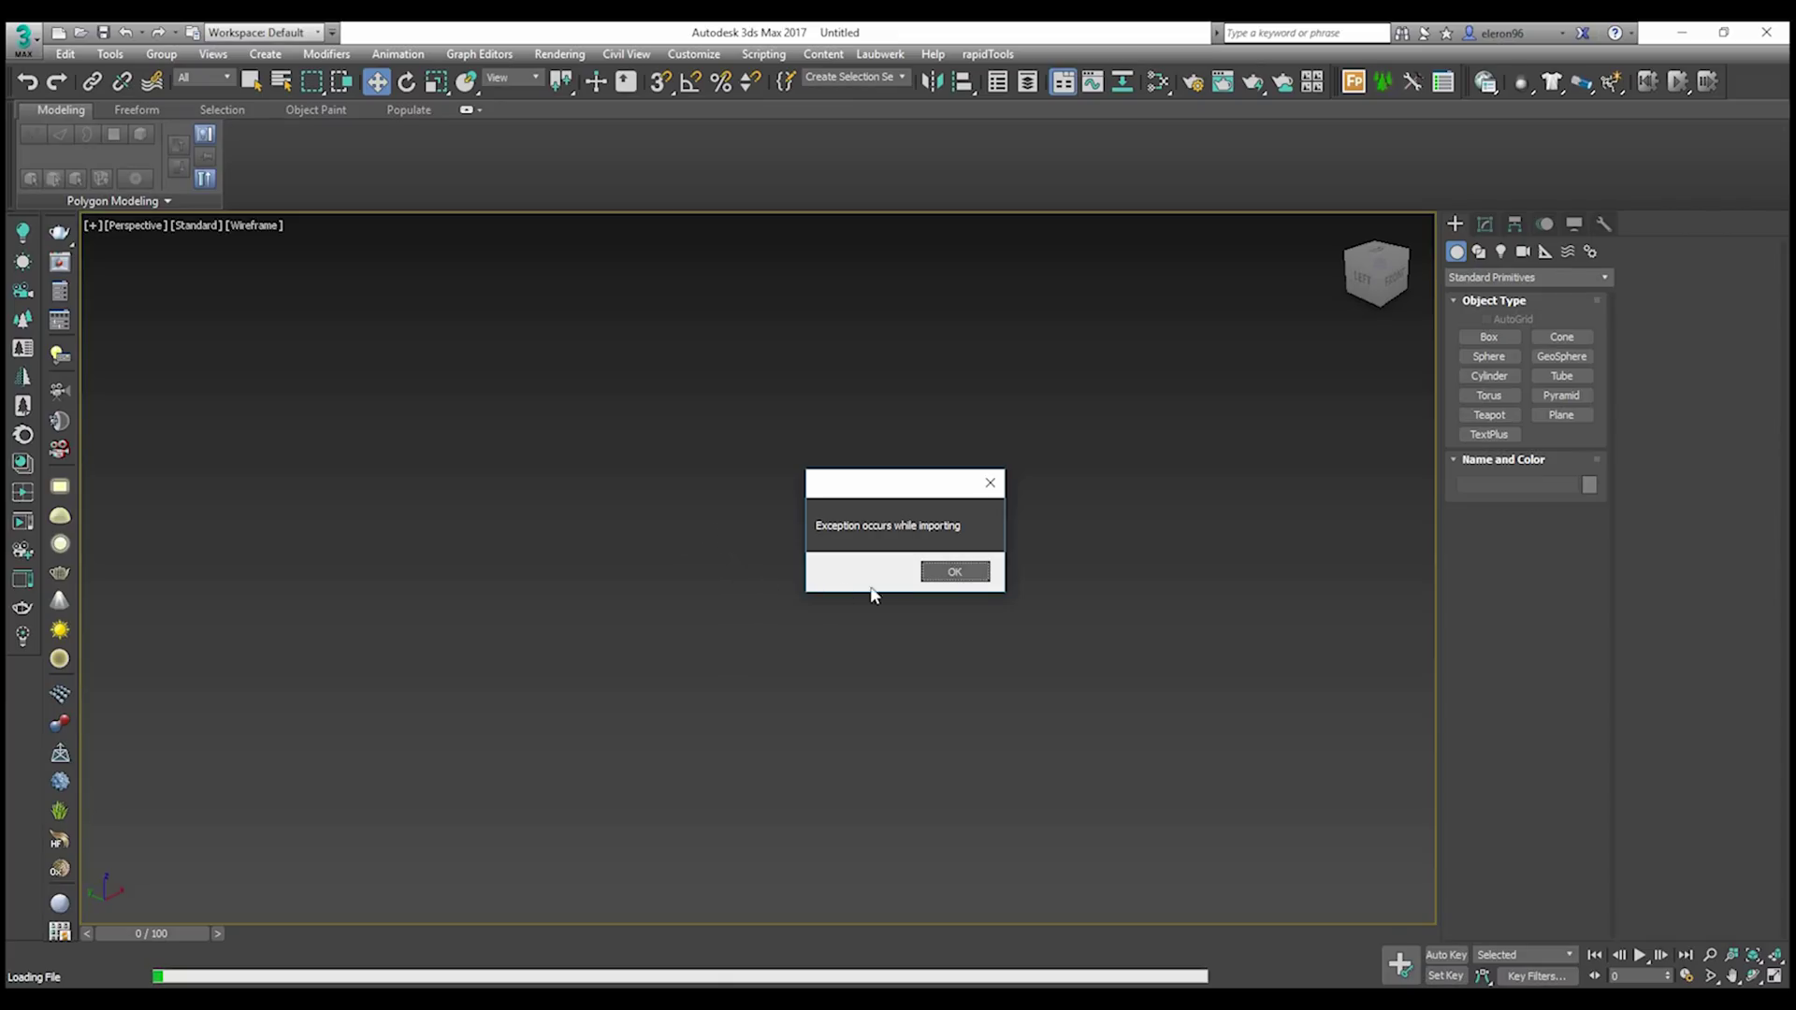
click(931, 568)
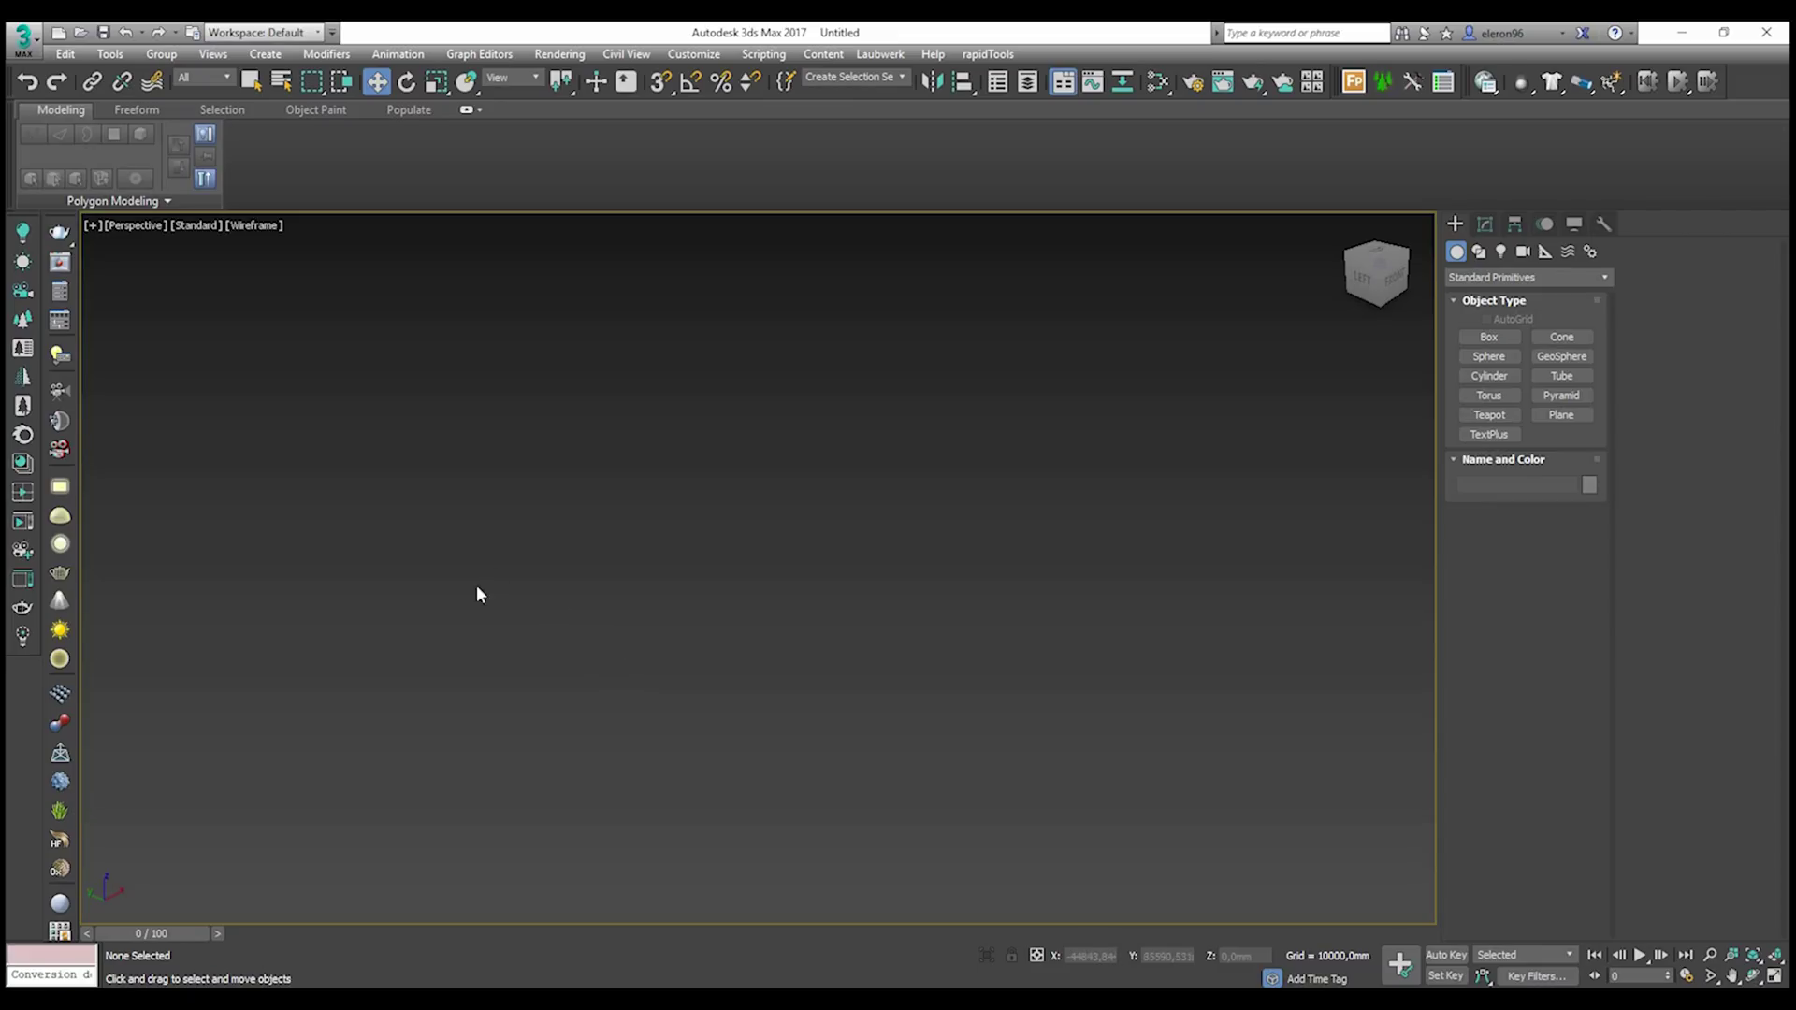
- Launch Revit 2017, close the pyRevit log window and maximize the Revit window
key(super)
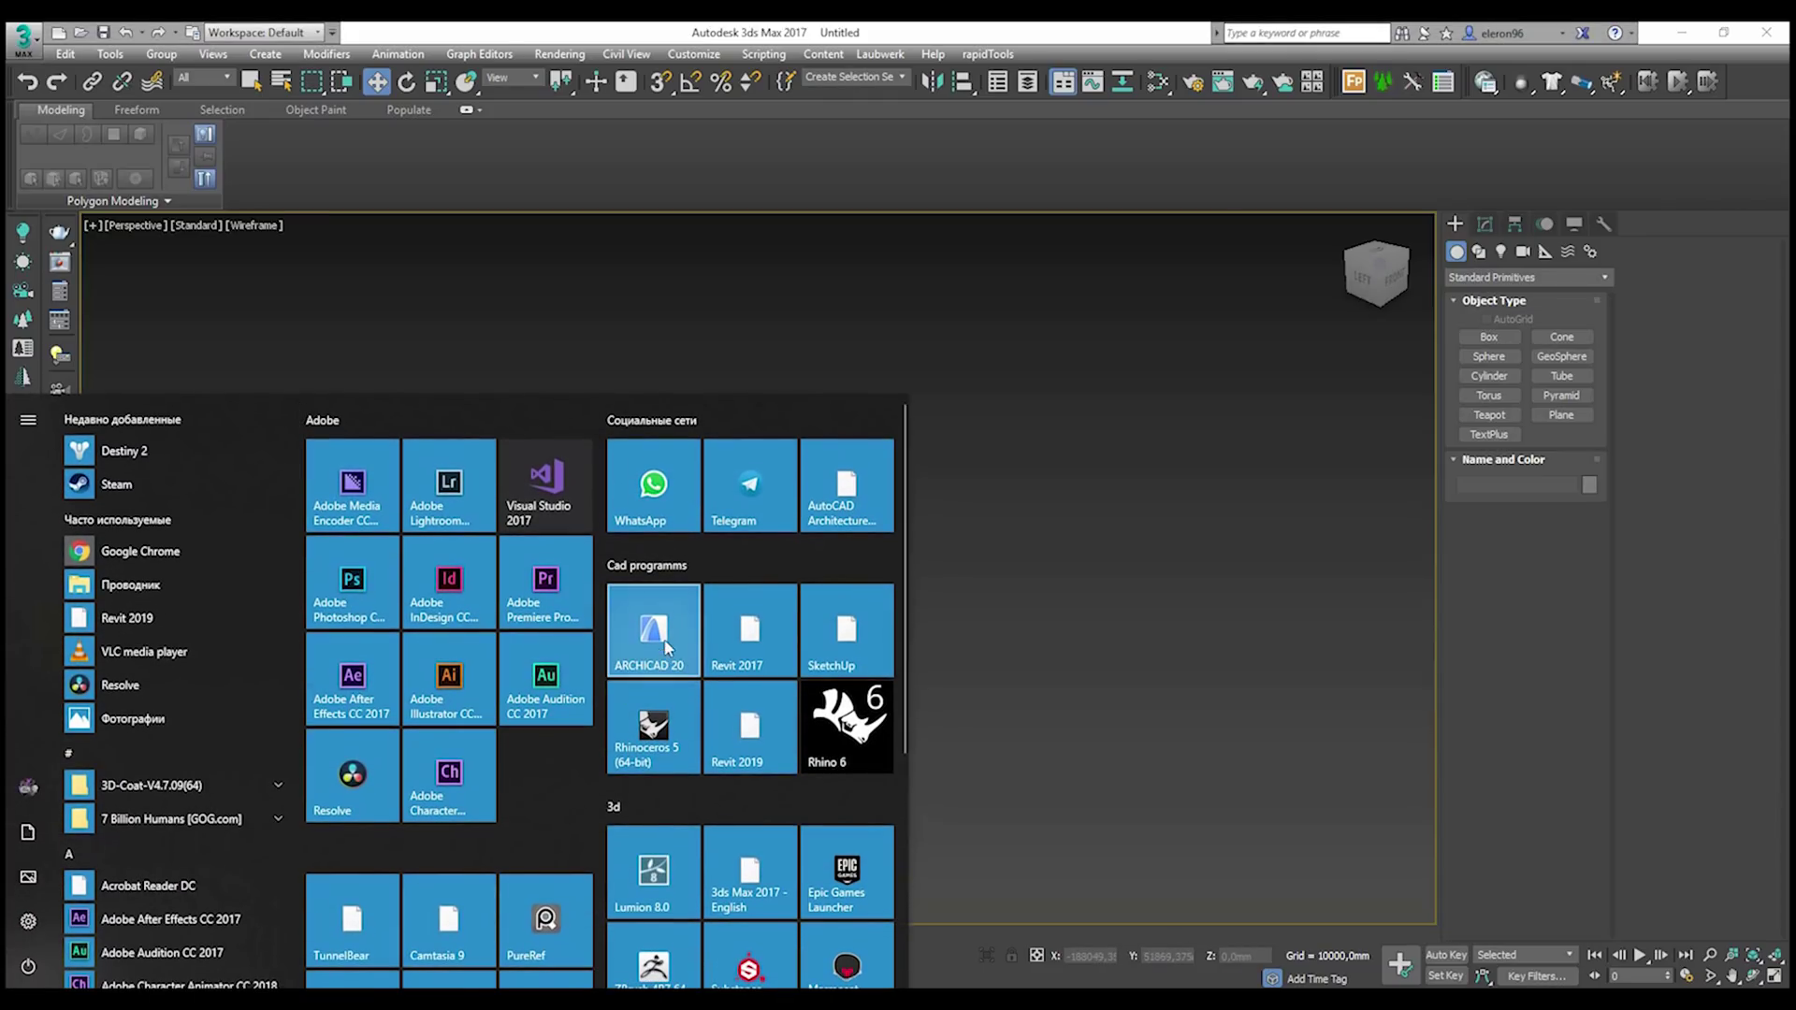
click(751, 628)
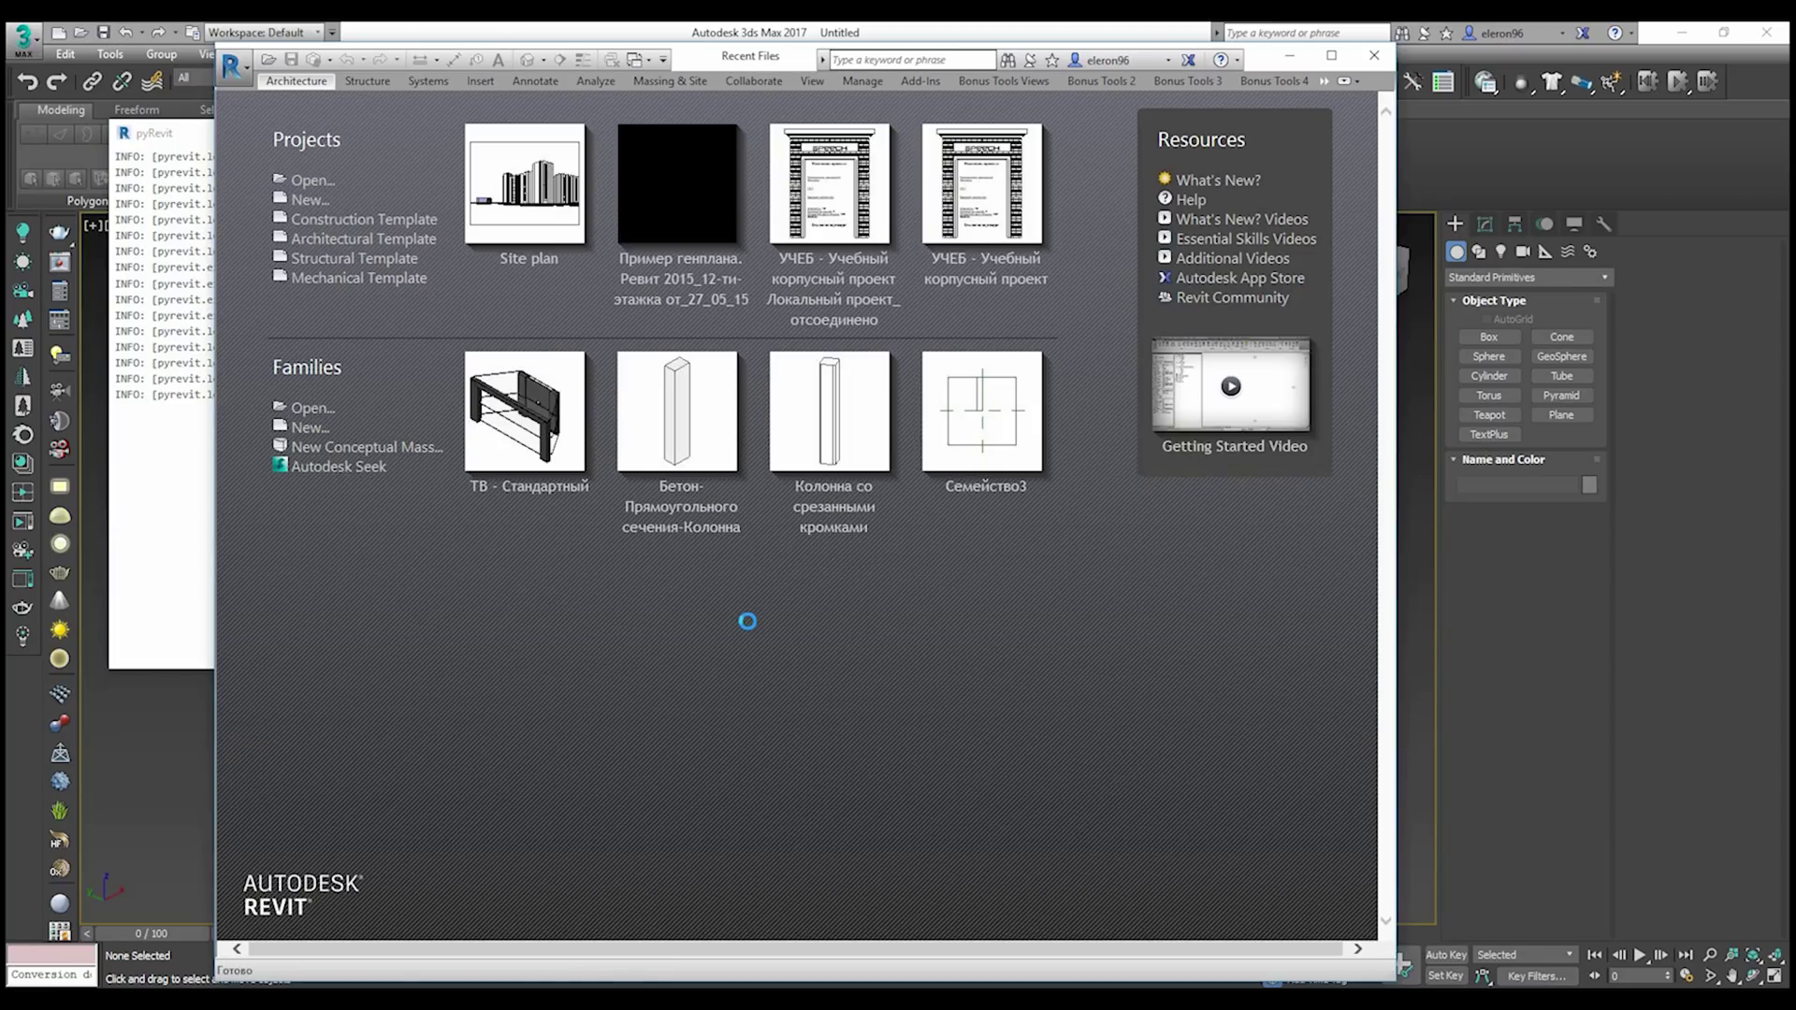
click(143, 481)
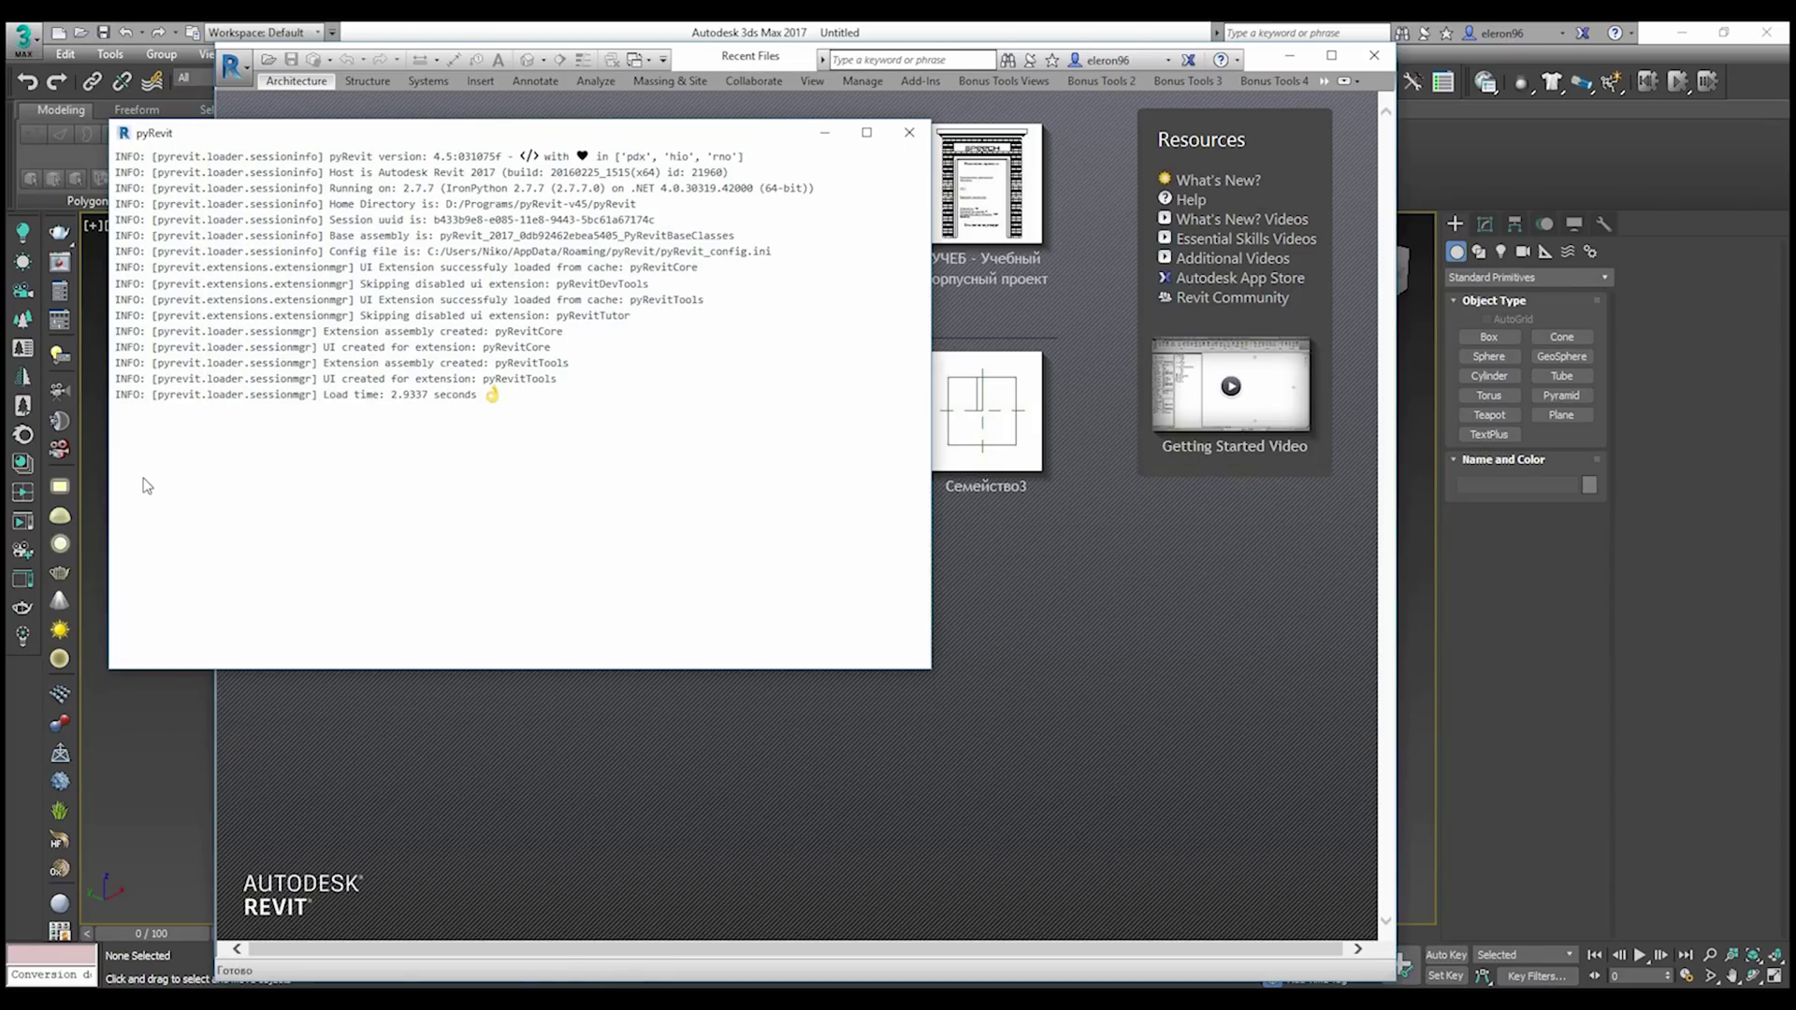
click(911, 132)
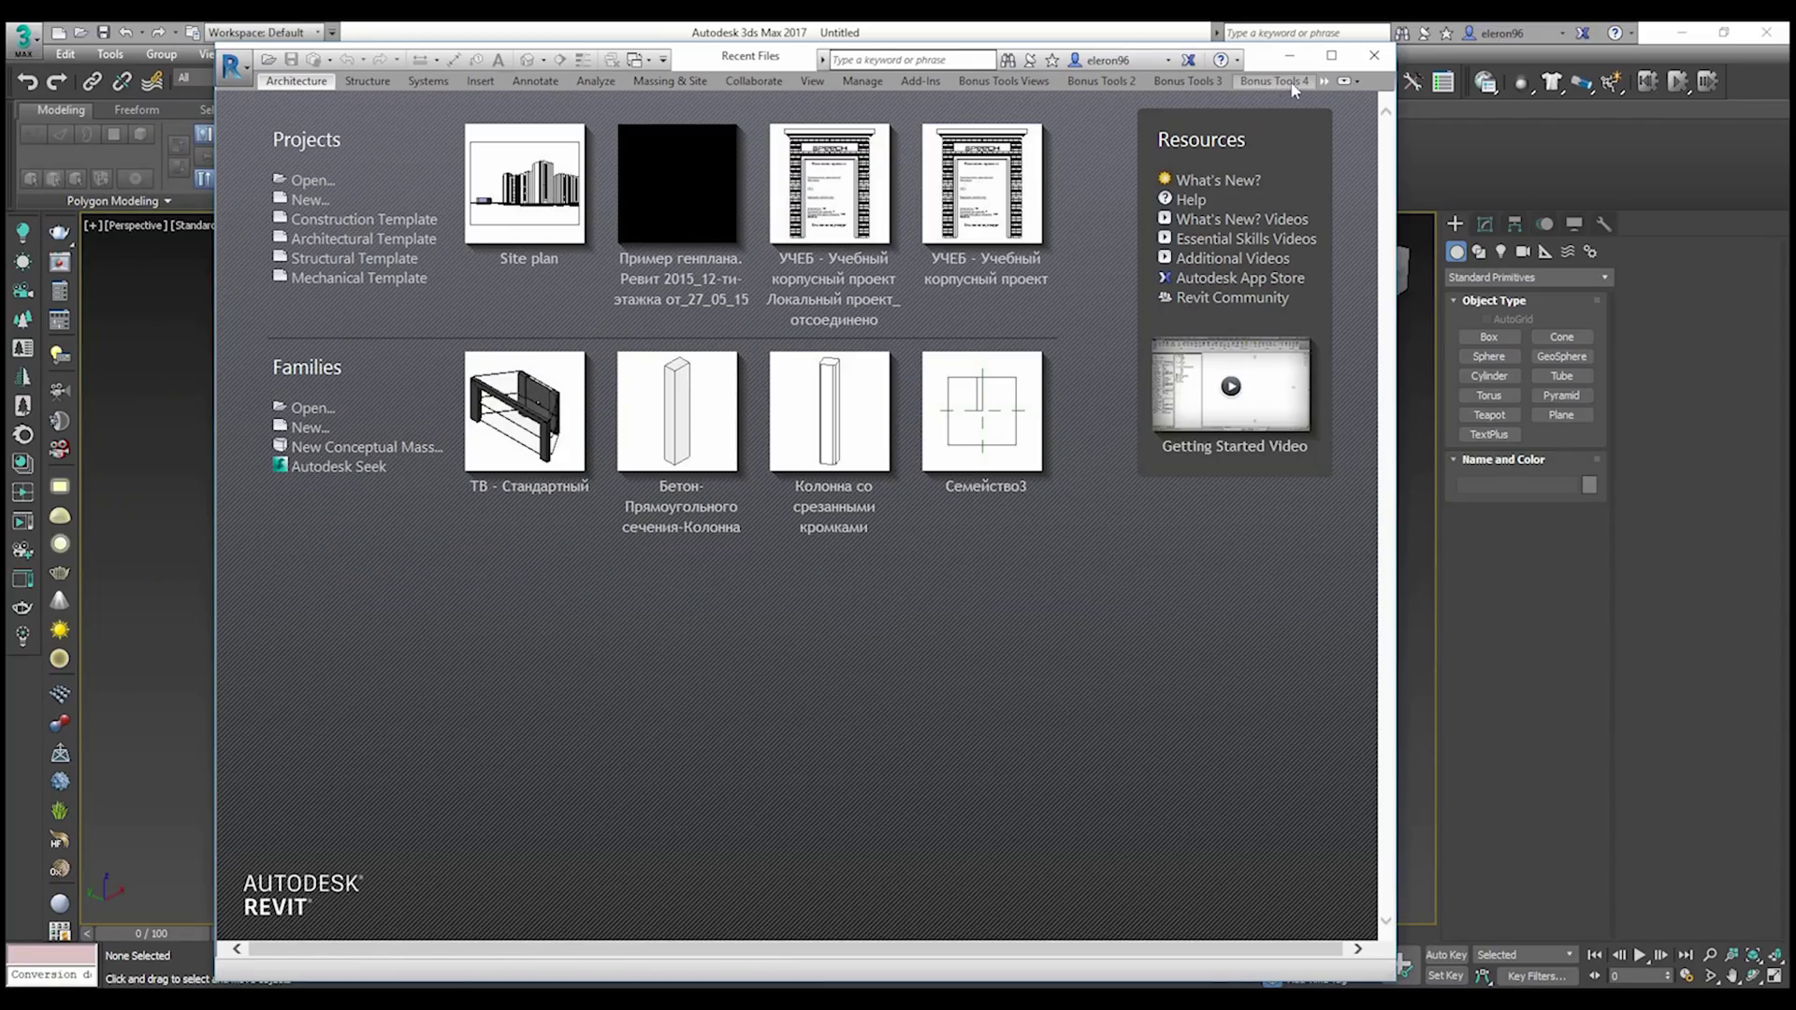
click(1332, 58)
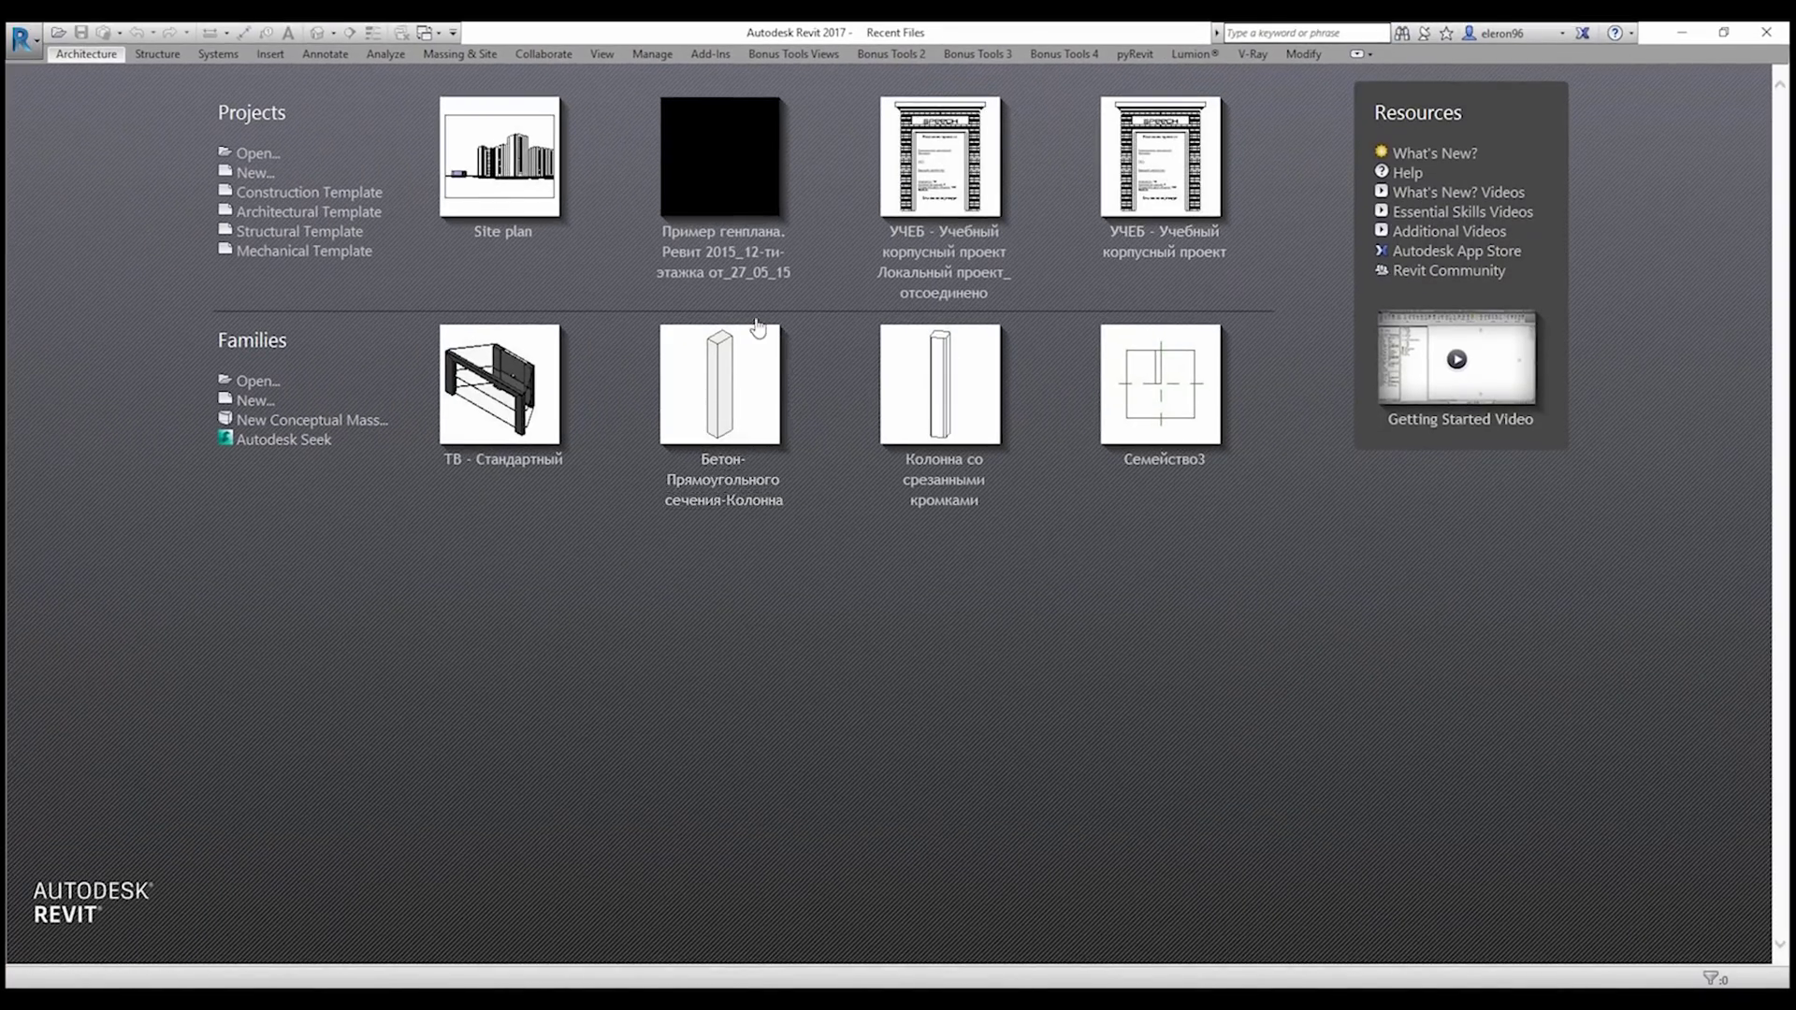
click(23, 39)
mouse_move(70, 106)
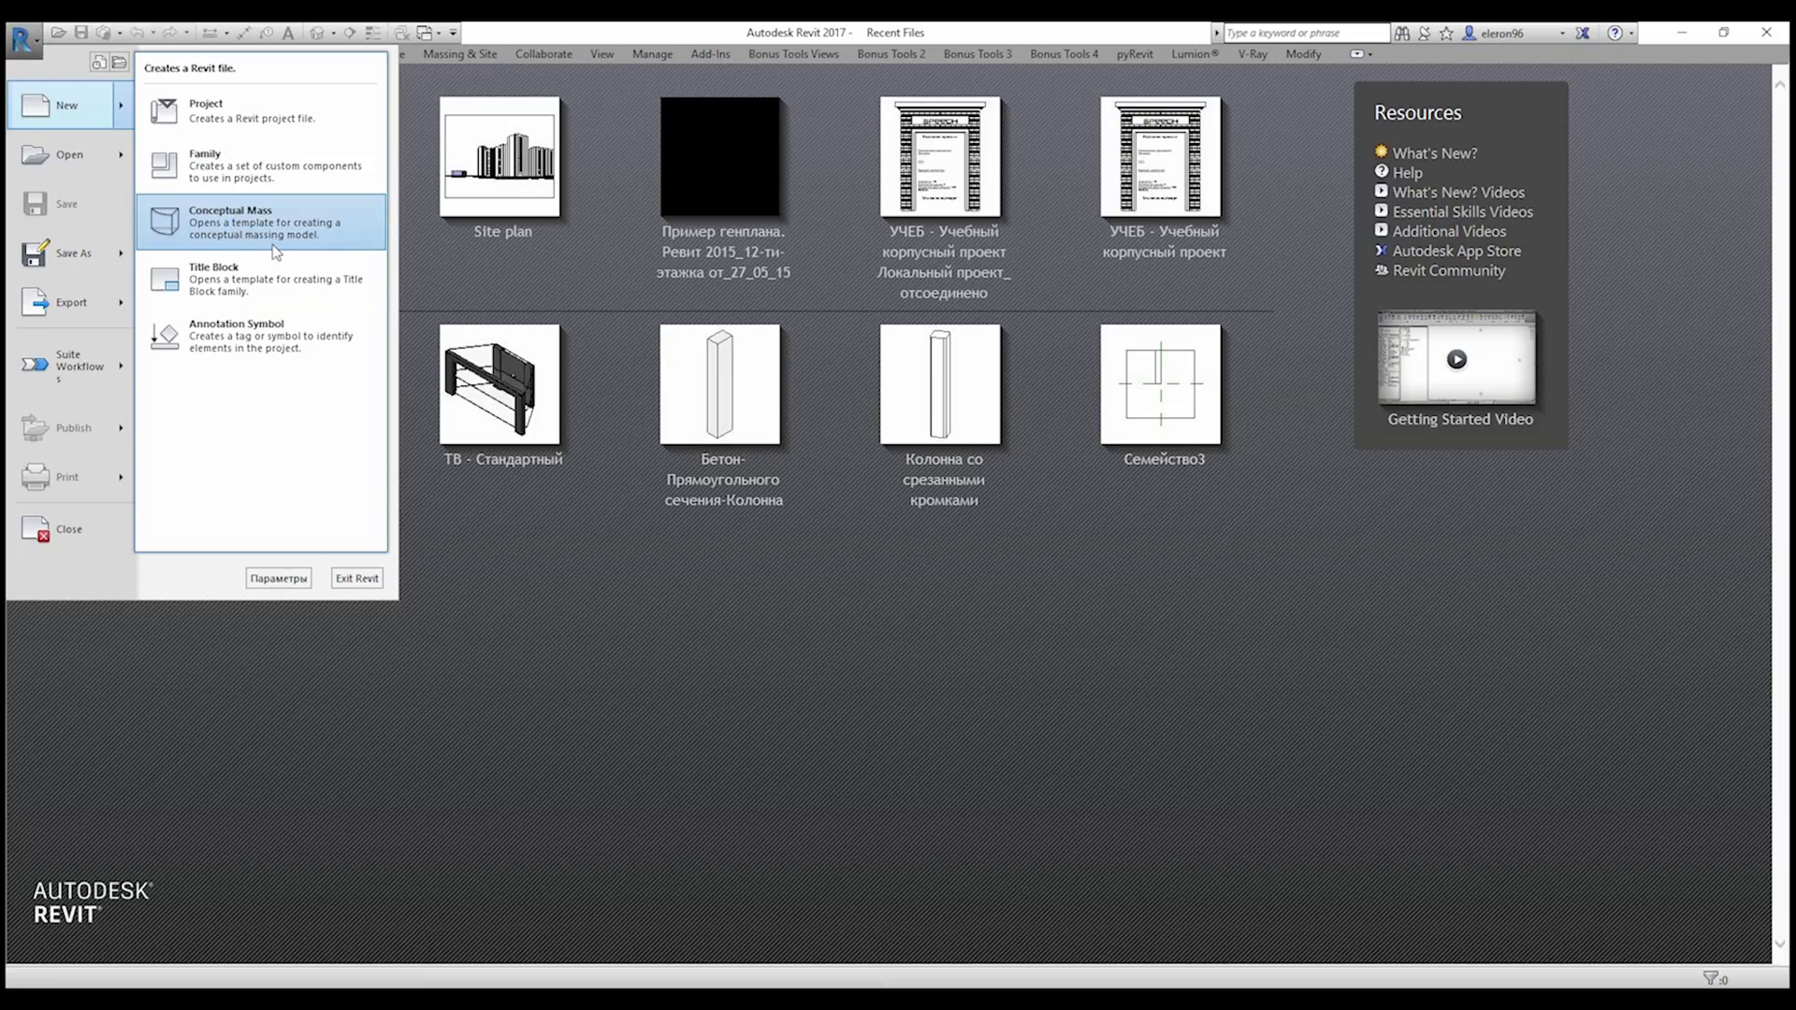
click(340, 120)
click(845, 475)
click(969, 582)
click(963, 579)
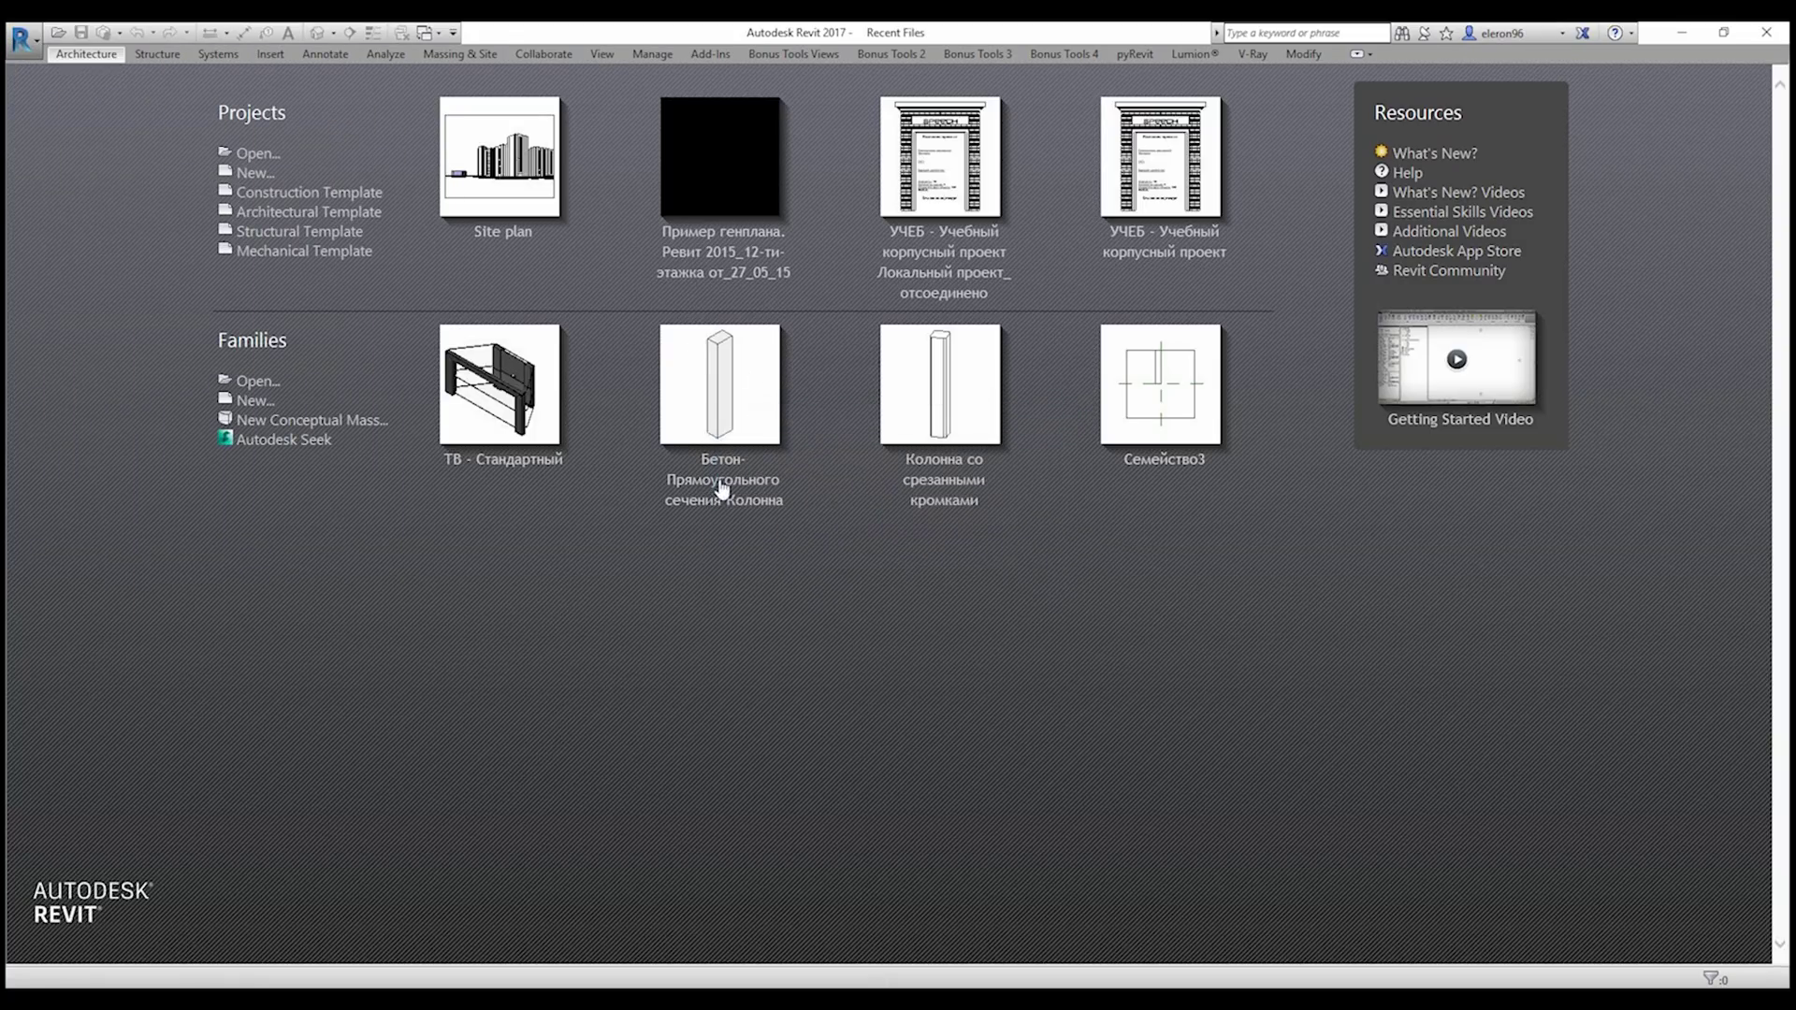
- Browse Revit's Samples folder and preview the sample files down to Technical_school-current_m.rvt
click(24, 42)
mouse_move(70, 154)
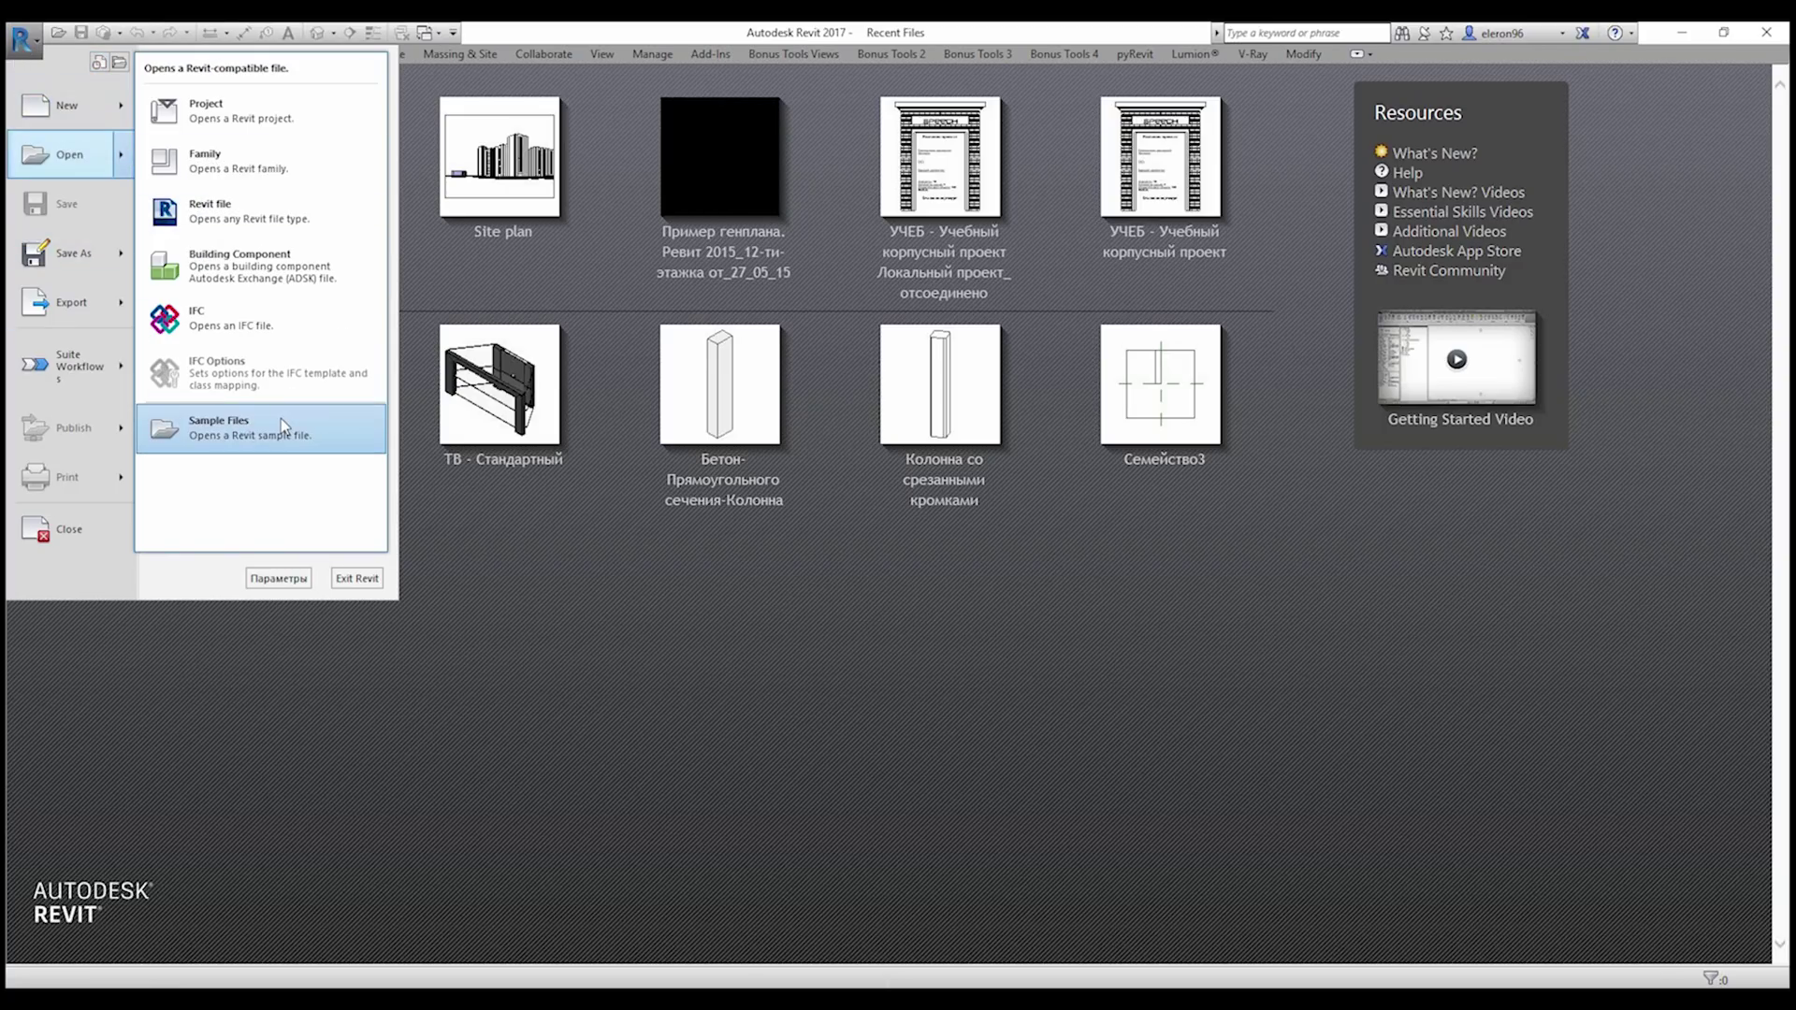
click(281, 418)
click(926, 384)
key(Down)
key(Down)
key(Down)
key(Down)
key(Down)
key(Down)
key(Down)
key(Down)
key(Down)
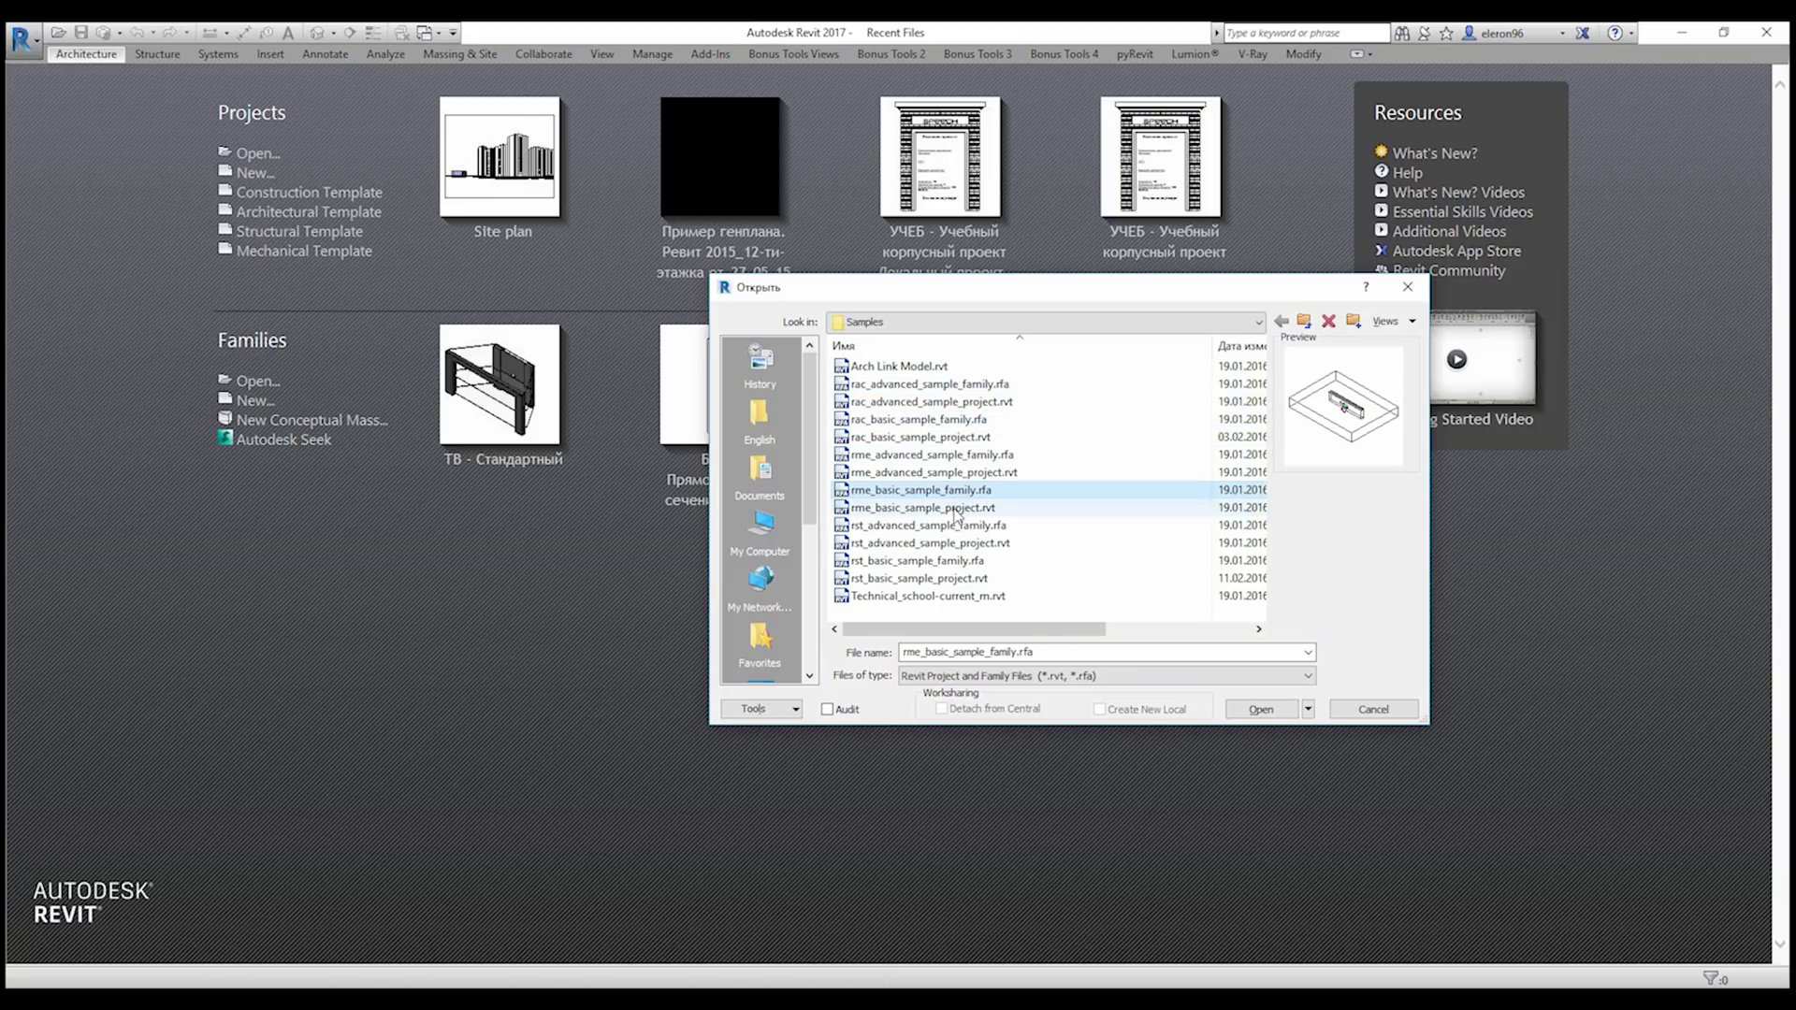
key(Down)
key(Down)
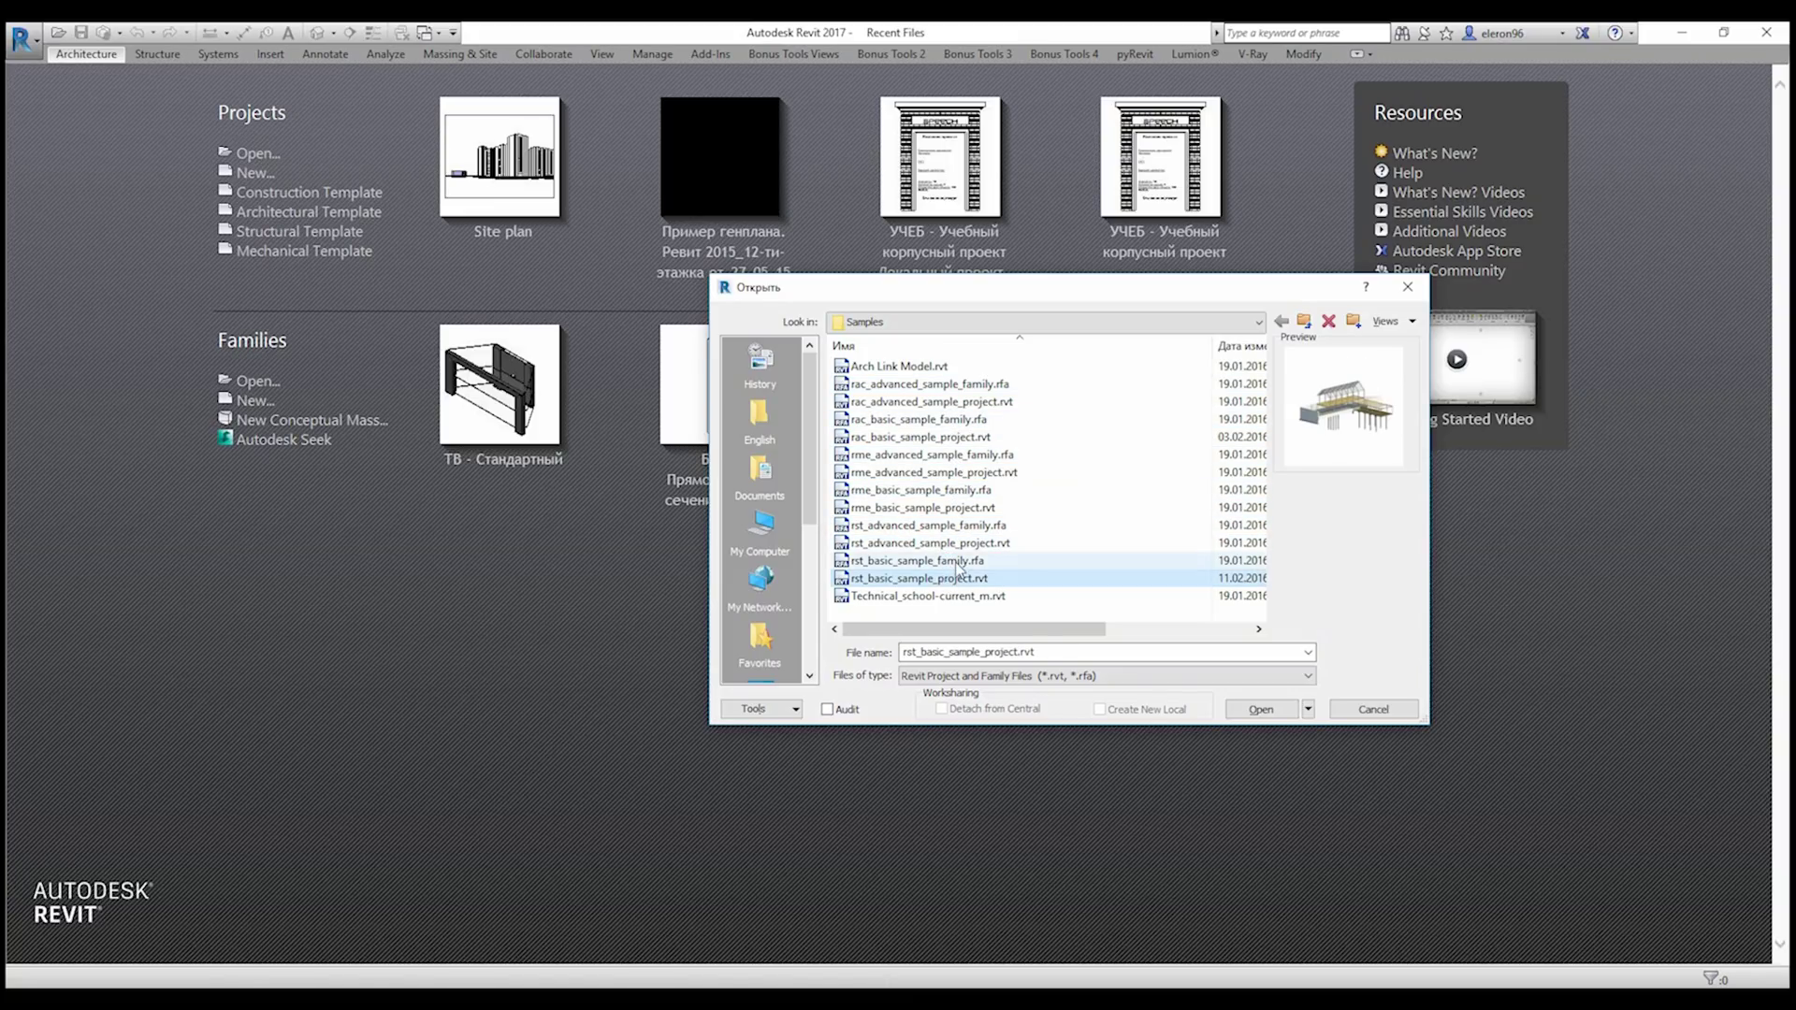
click(952, 597)
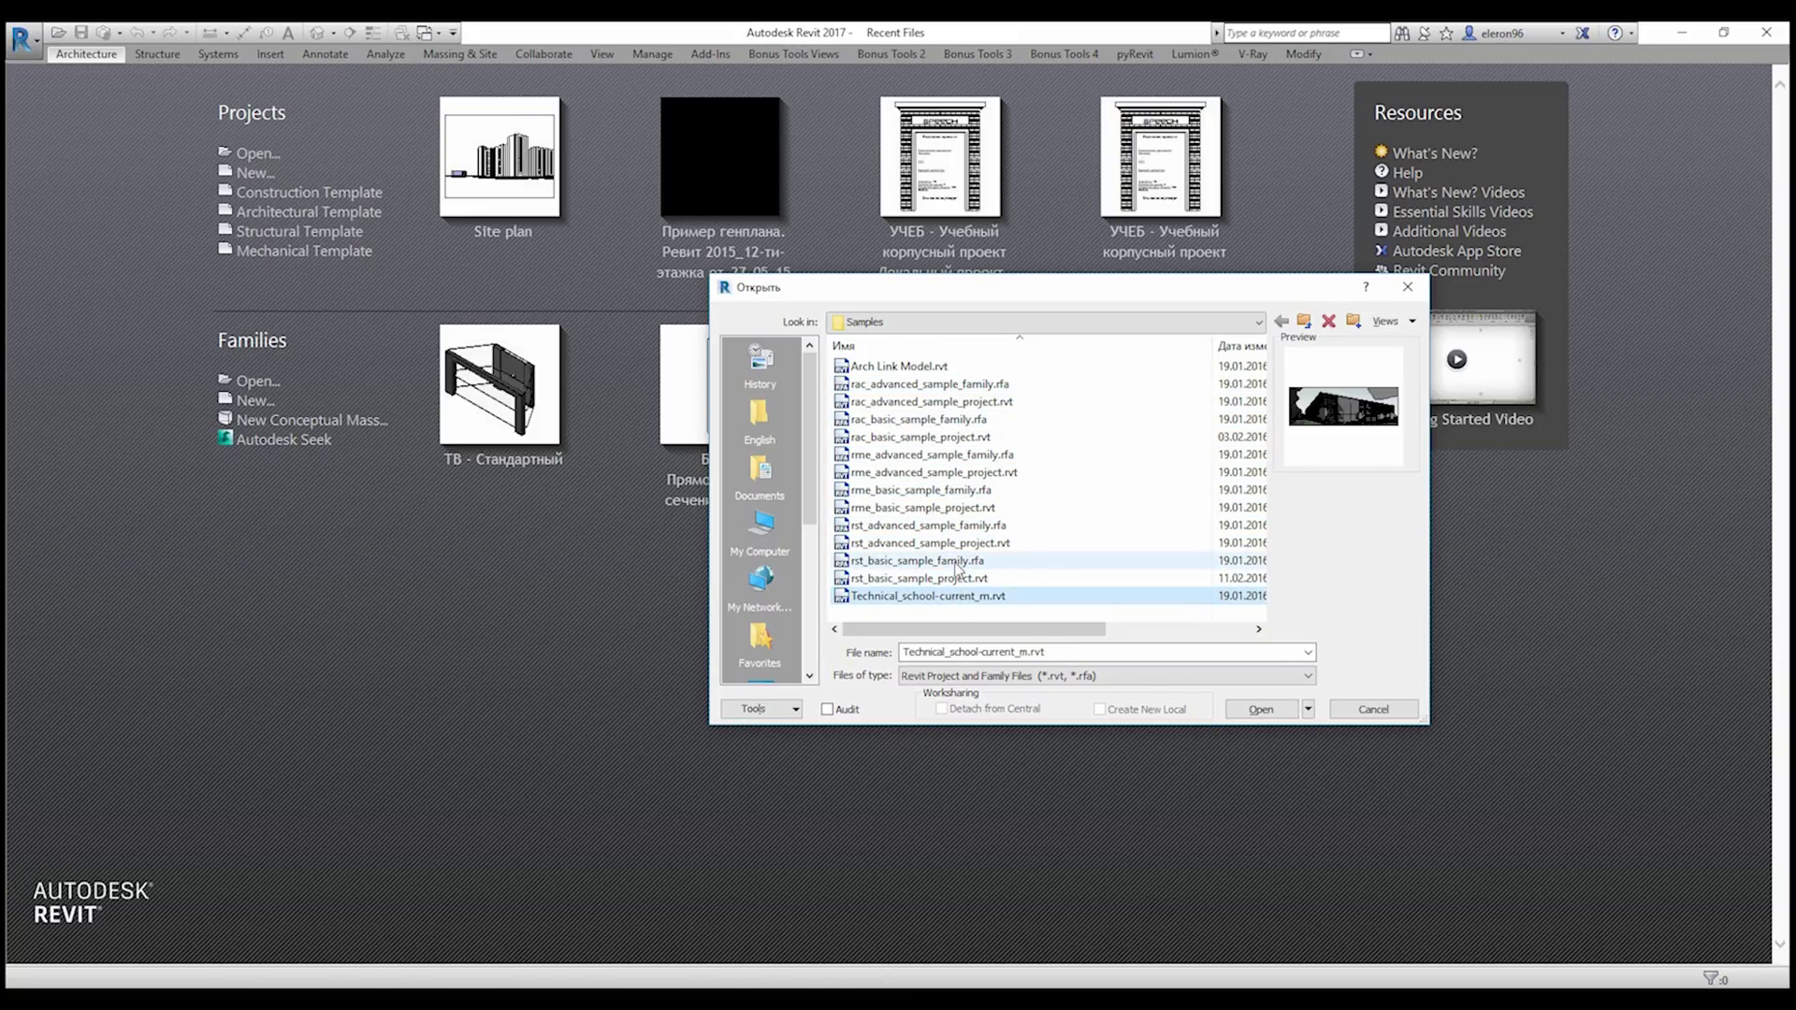
- Choose rac_basic_sample_project.rvt among the sample files and open it
click(959, 561)
click(973, 525)
click(974, 510)
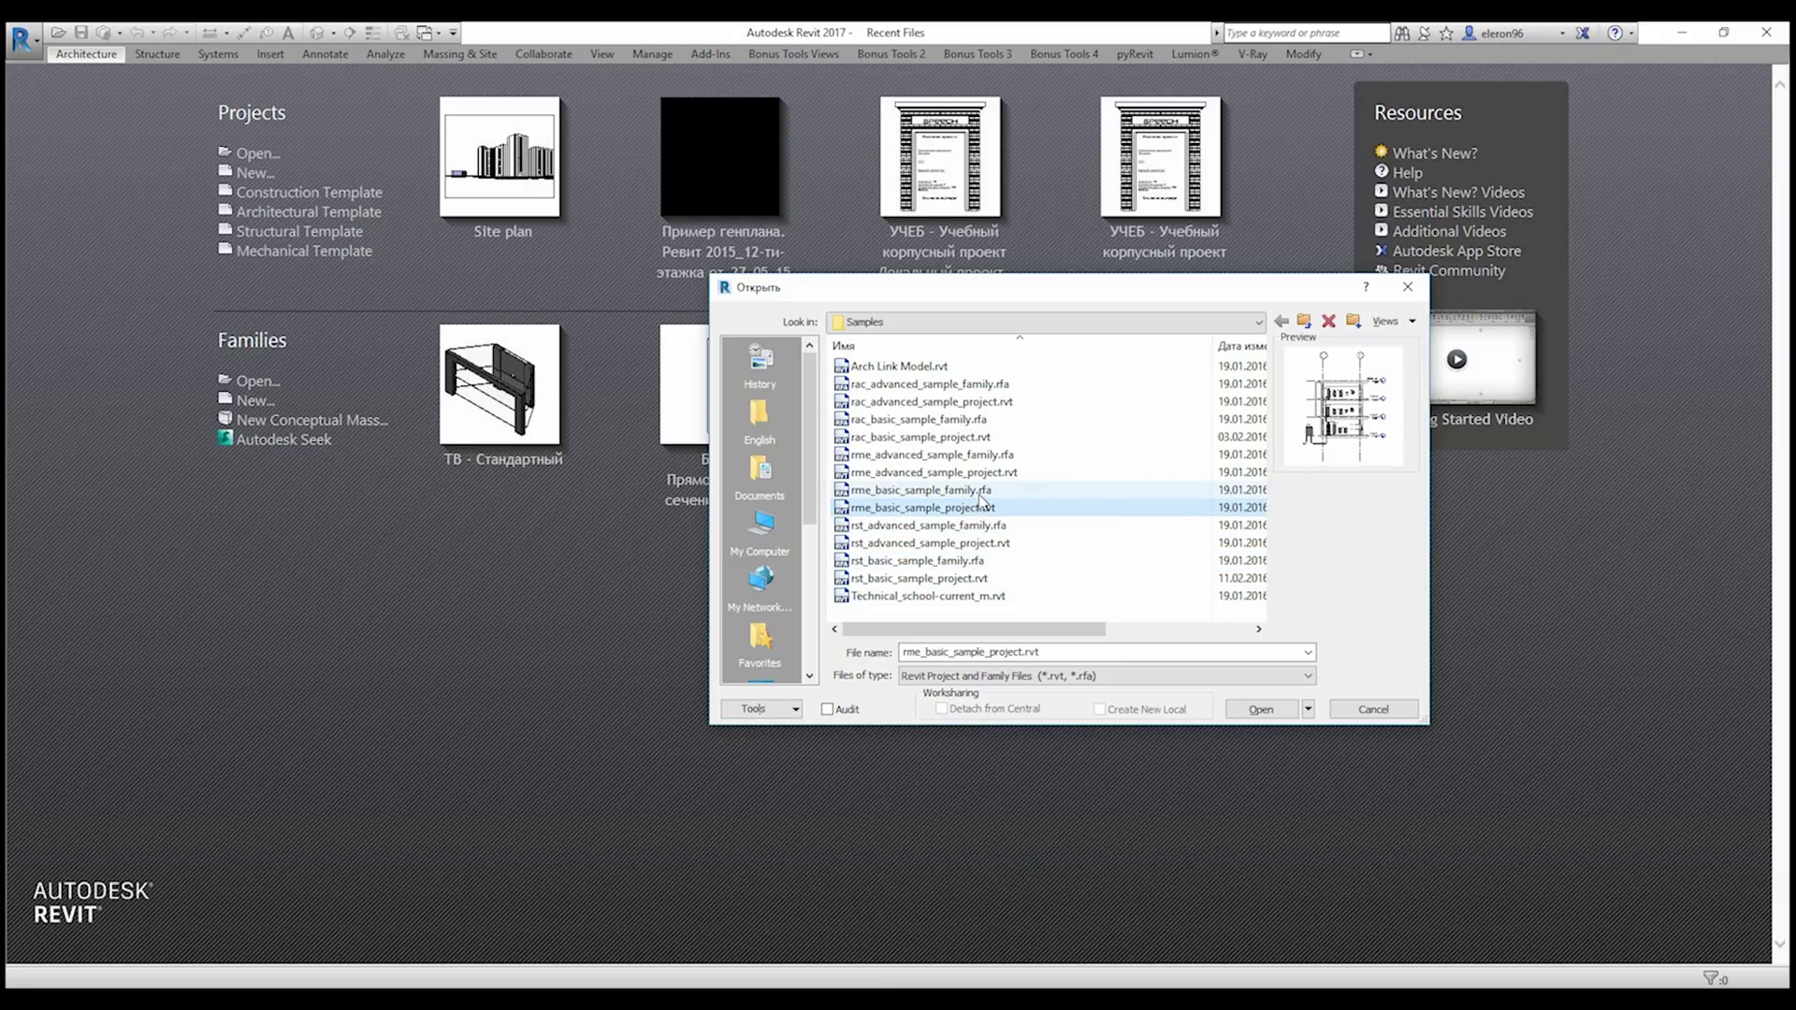
click(982, 491)
click(989, 474)
click(987, 456)
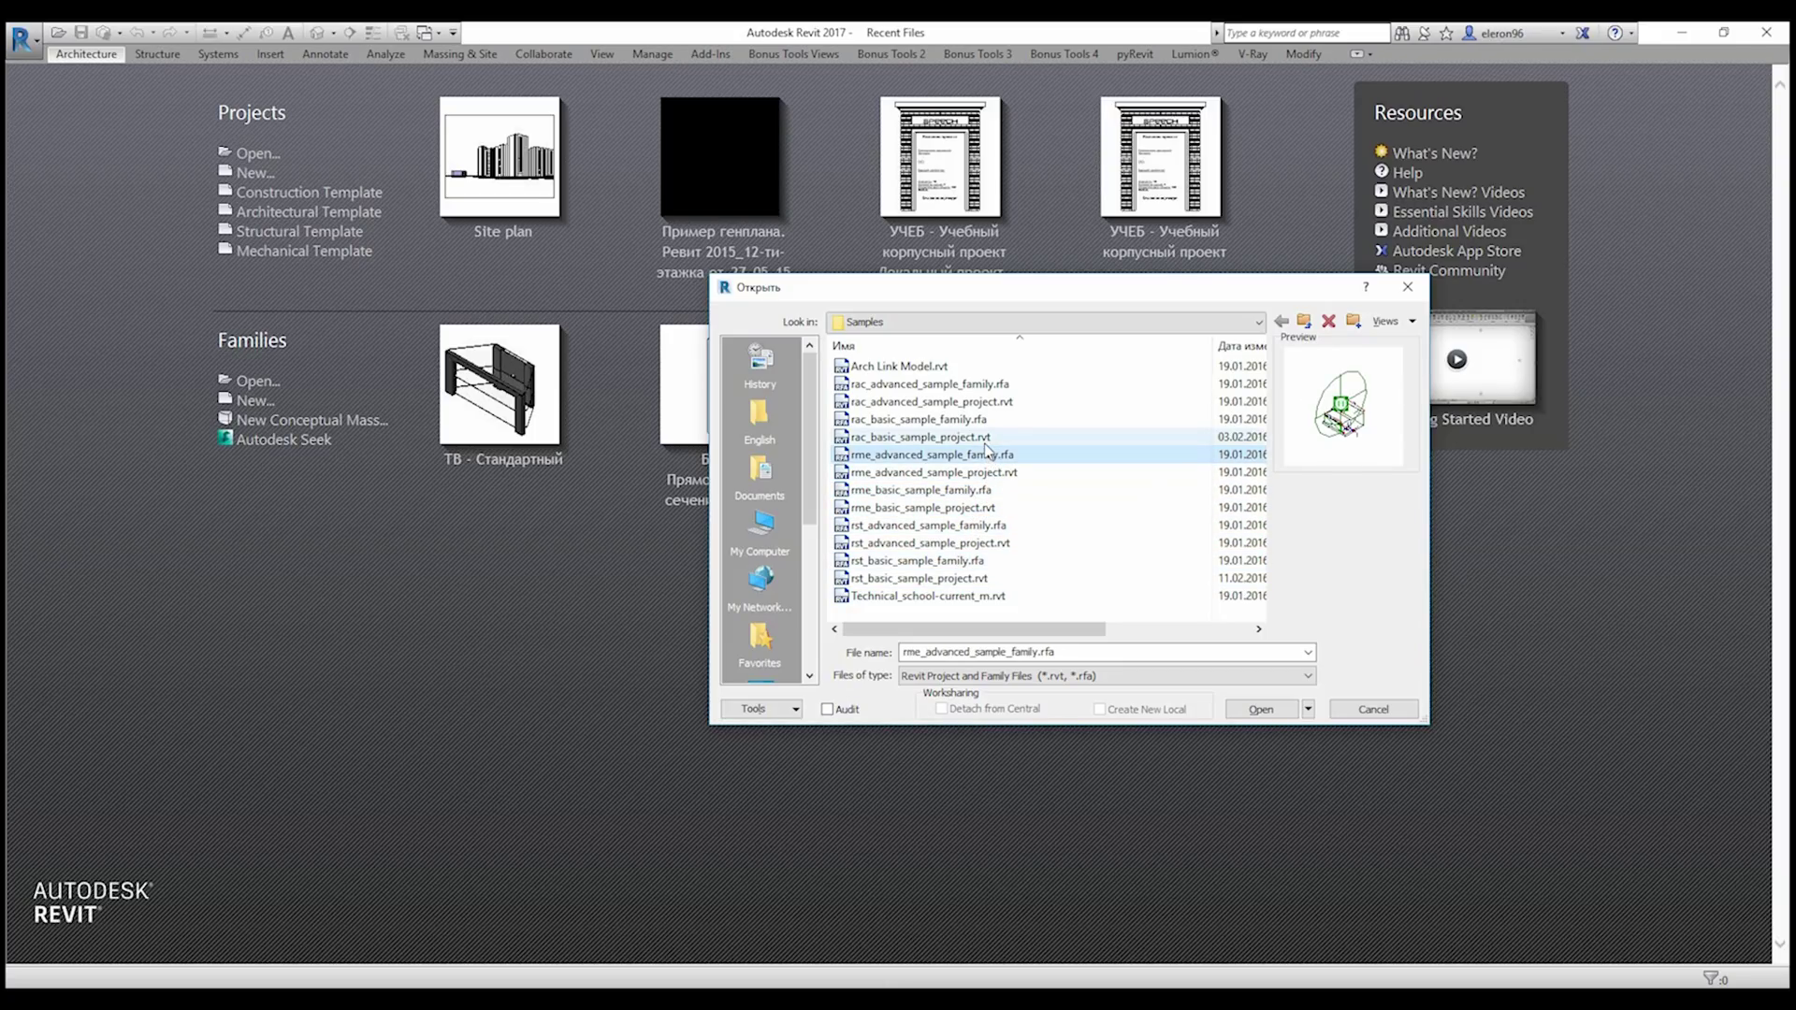
click(984, 439)
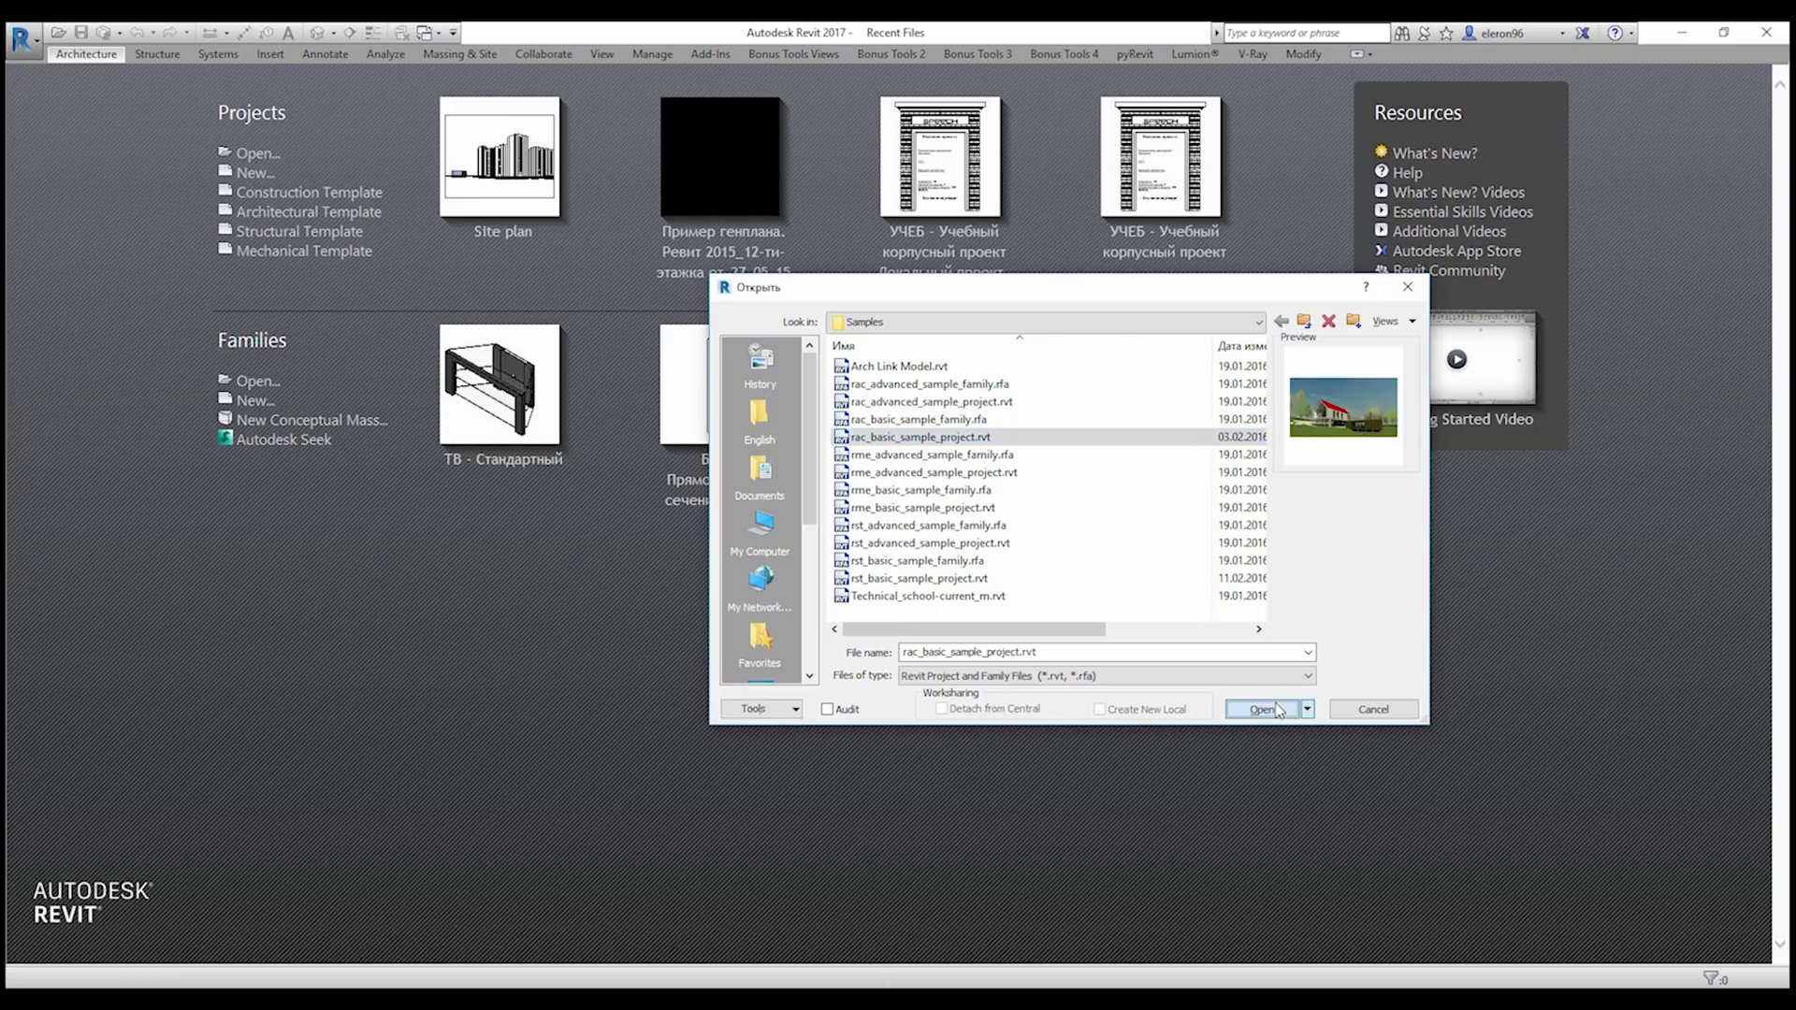
click(1265, 709)
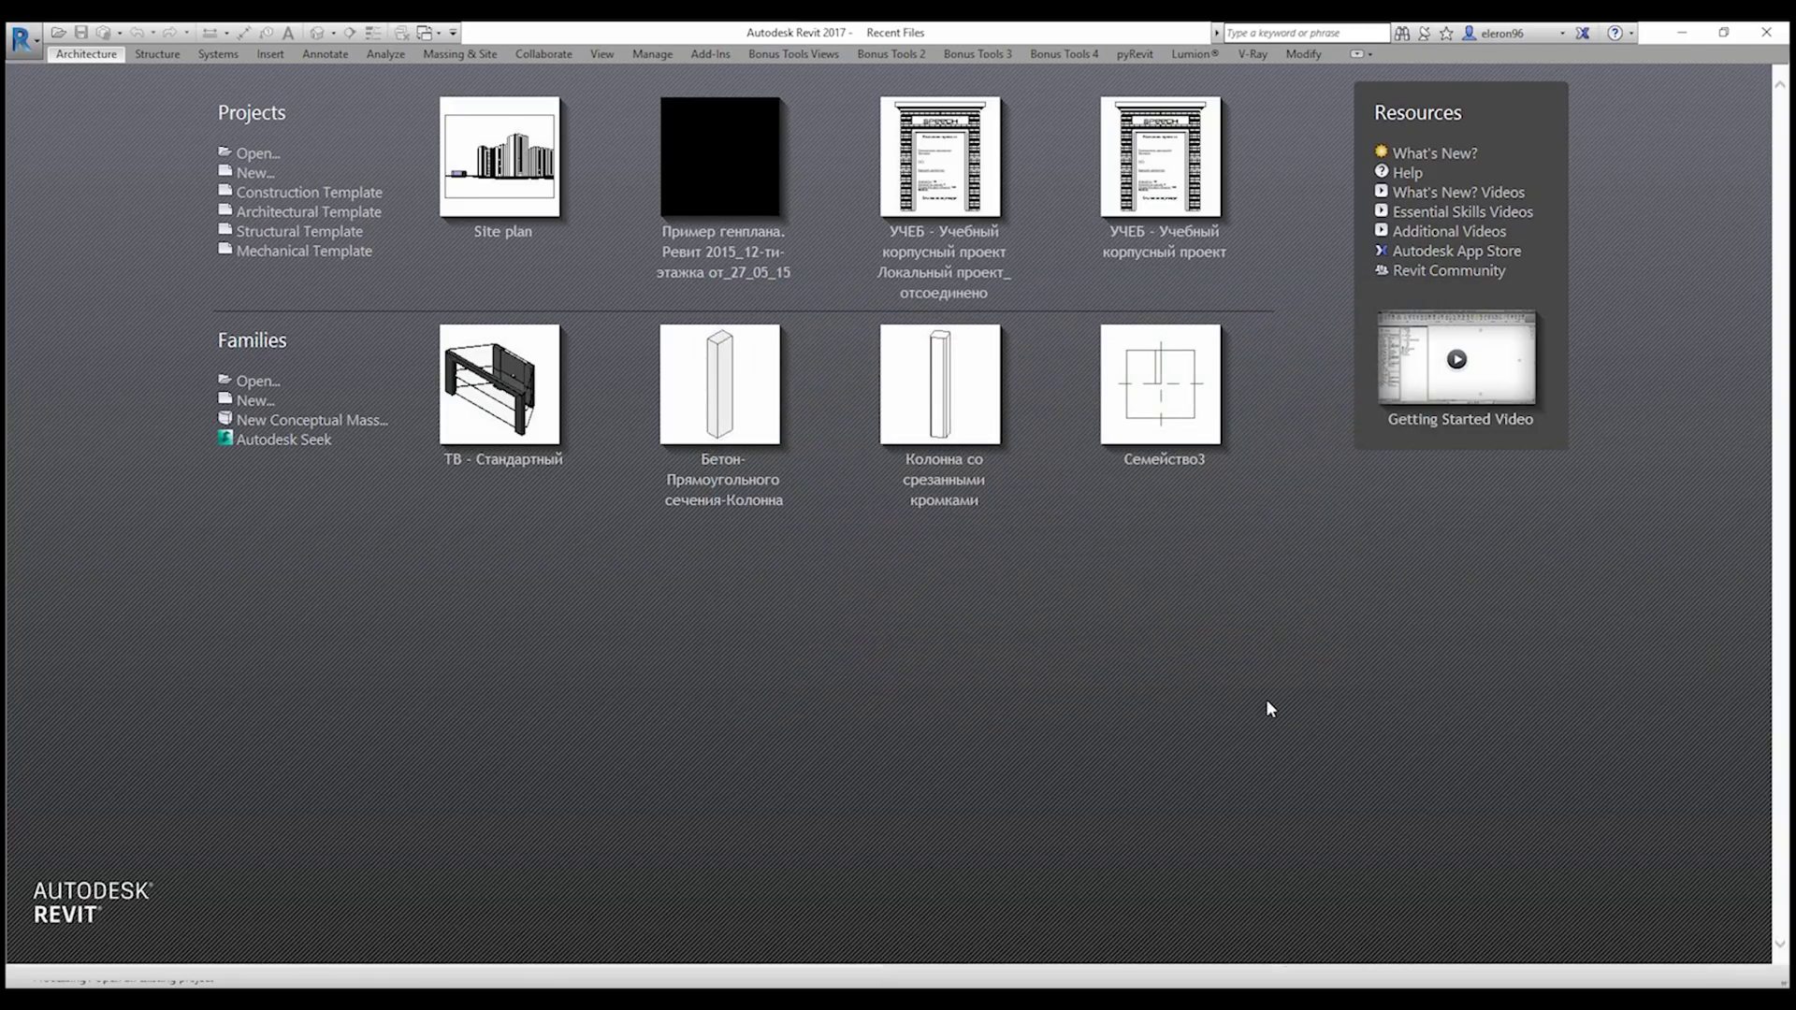
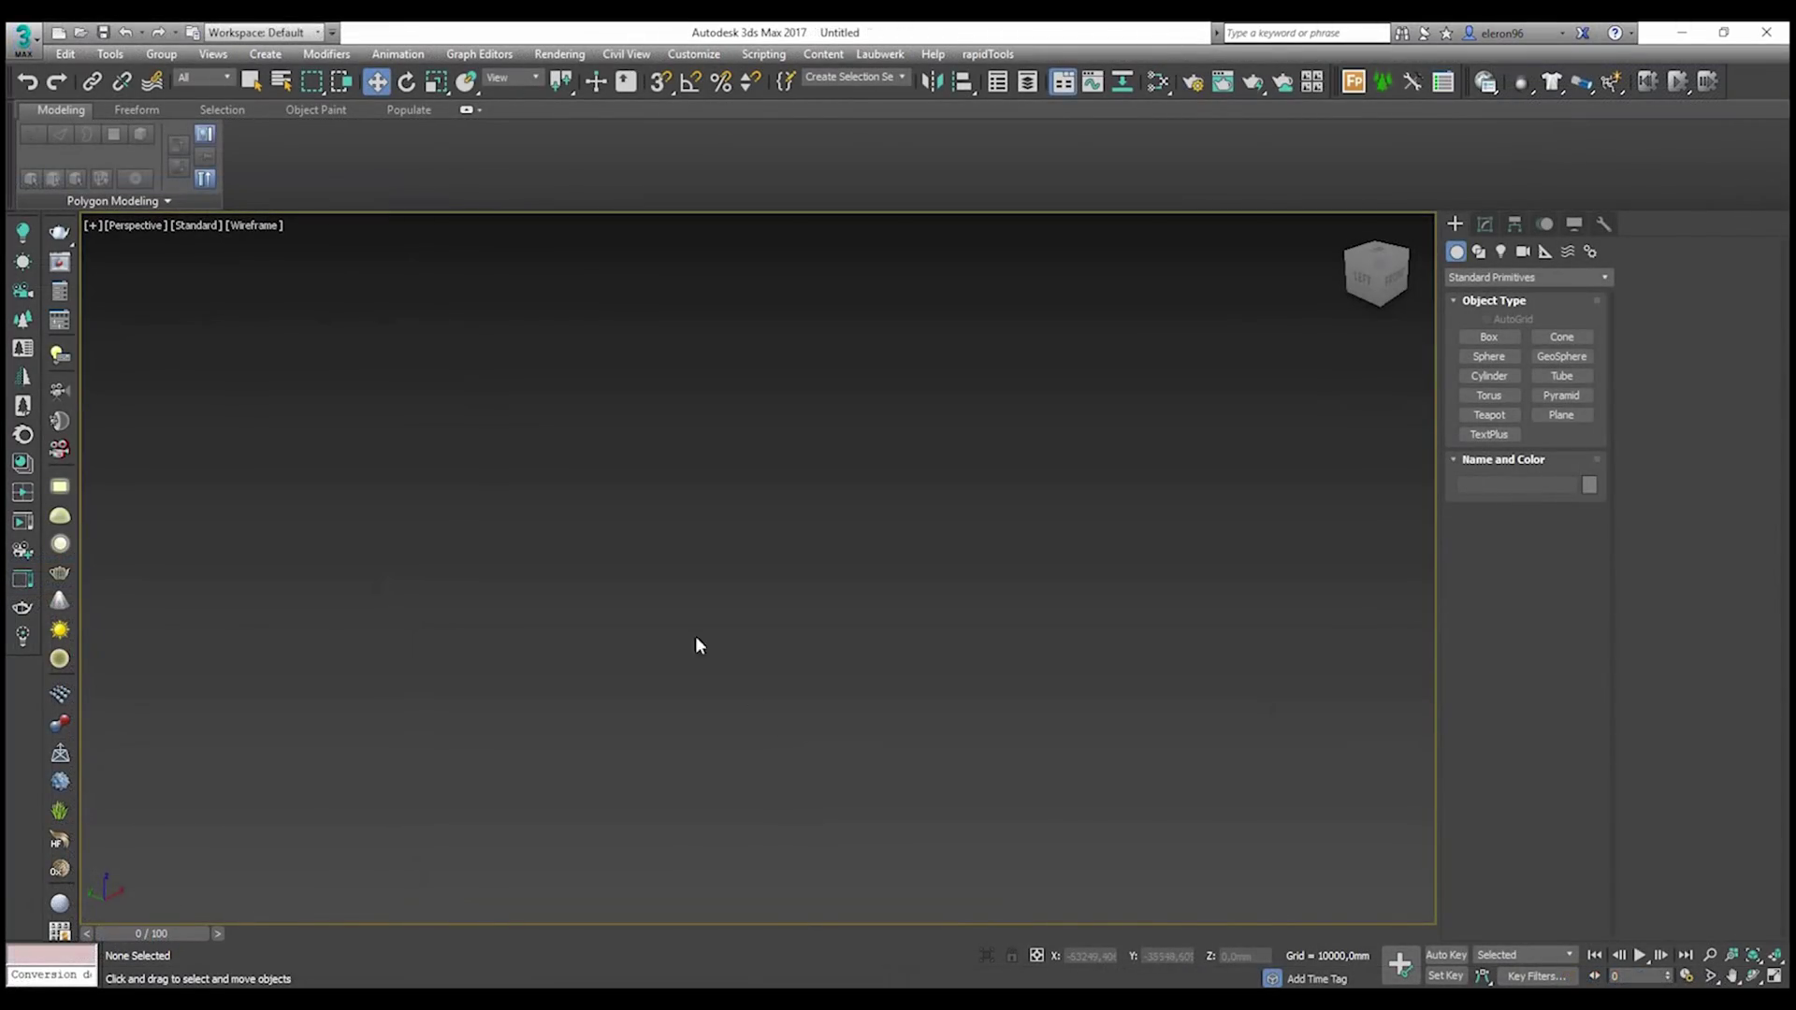
- Start a Revit link in 3ds Max and load Test_4.rvt from the 21-Export fbx folder
click(25, 41)
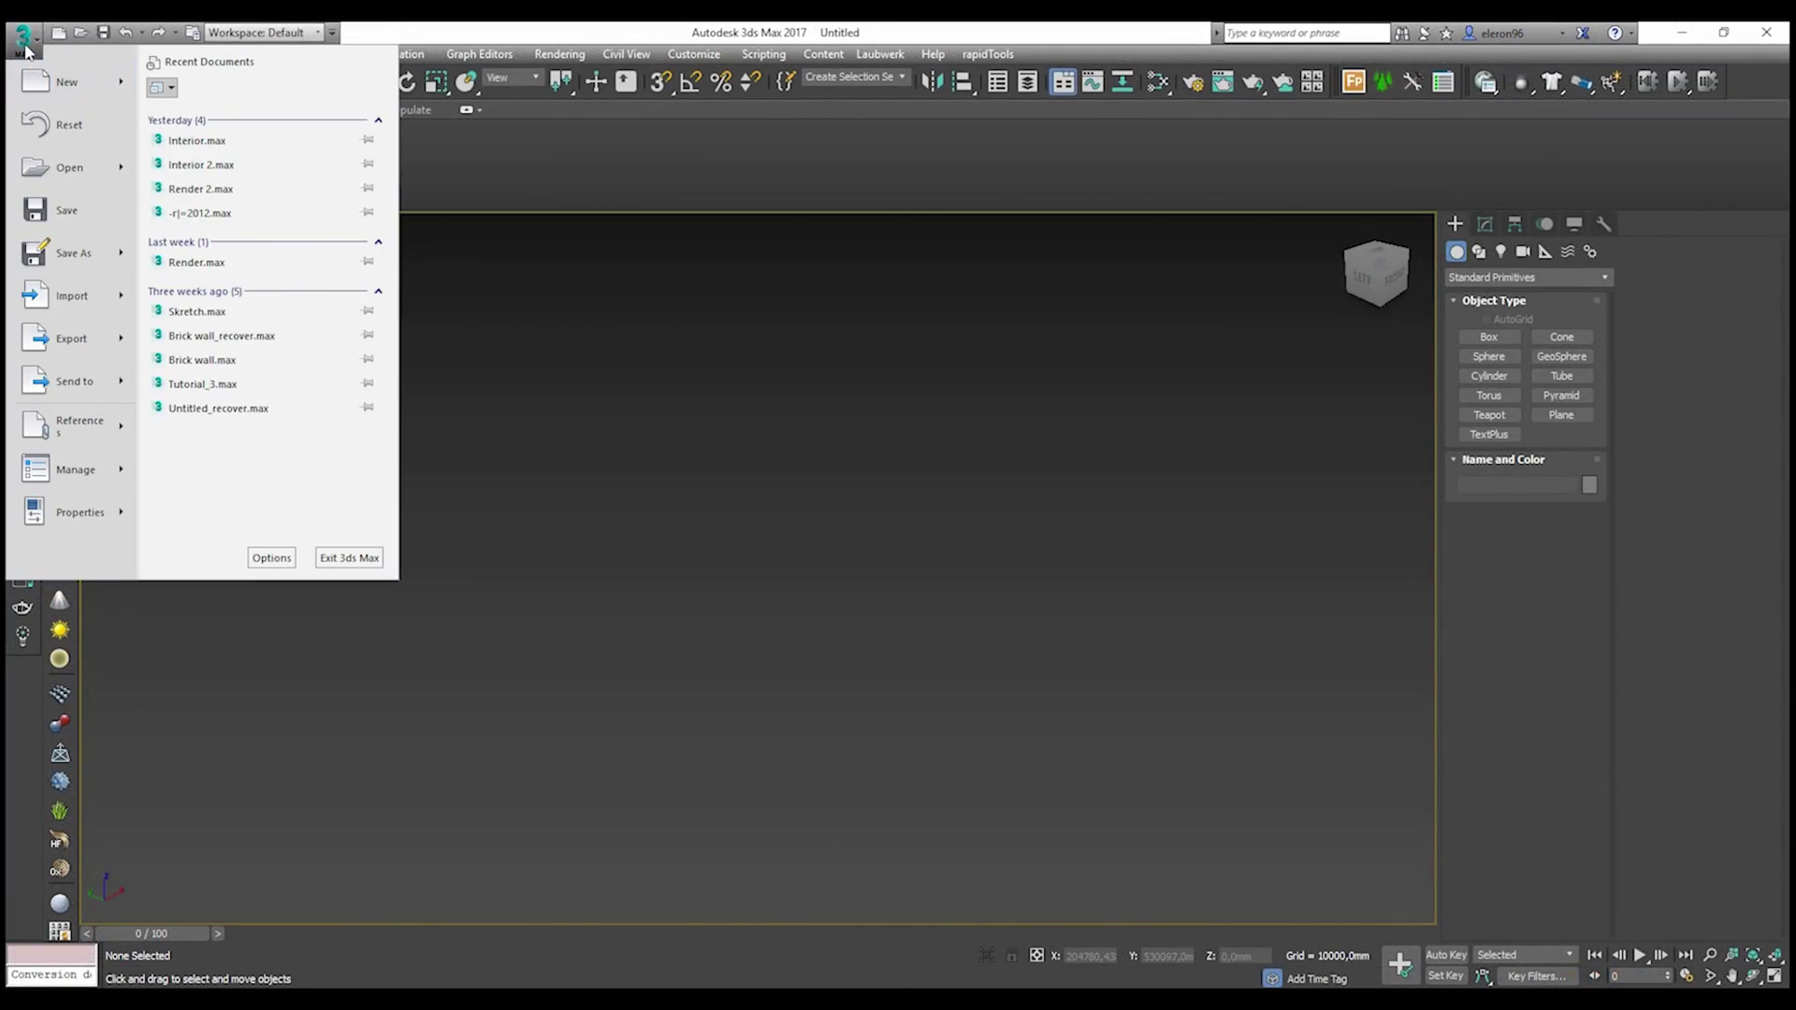
mouse_move(126, 299)
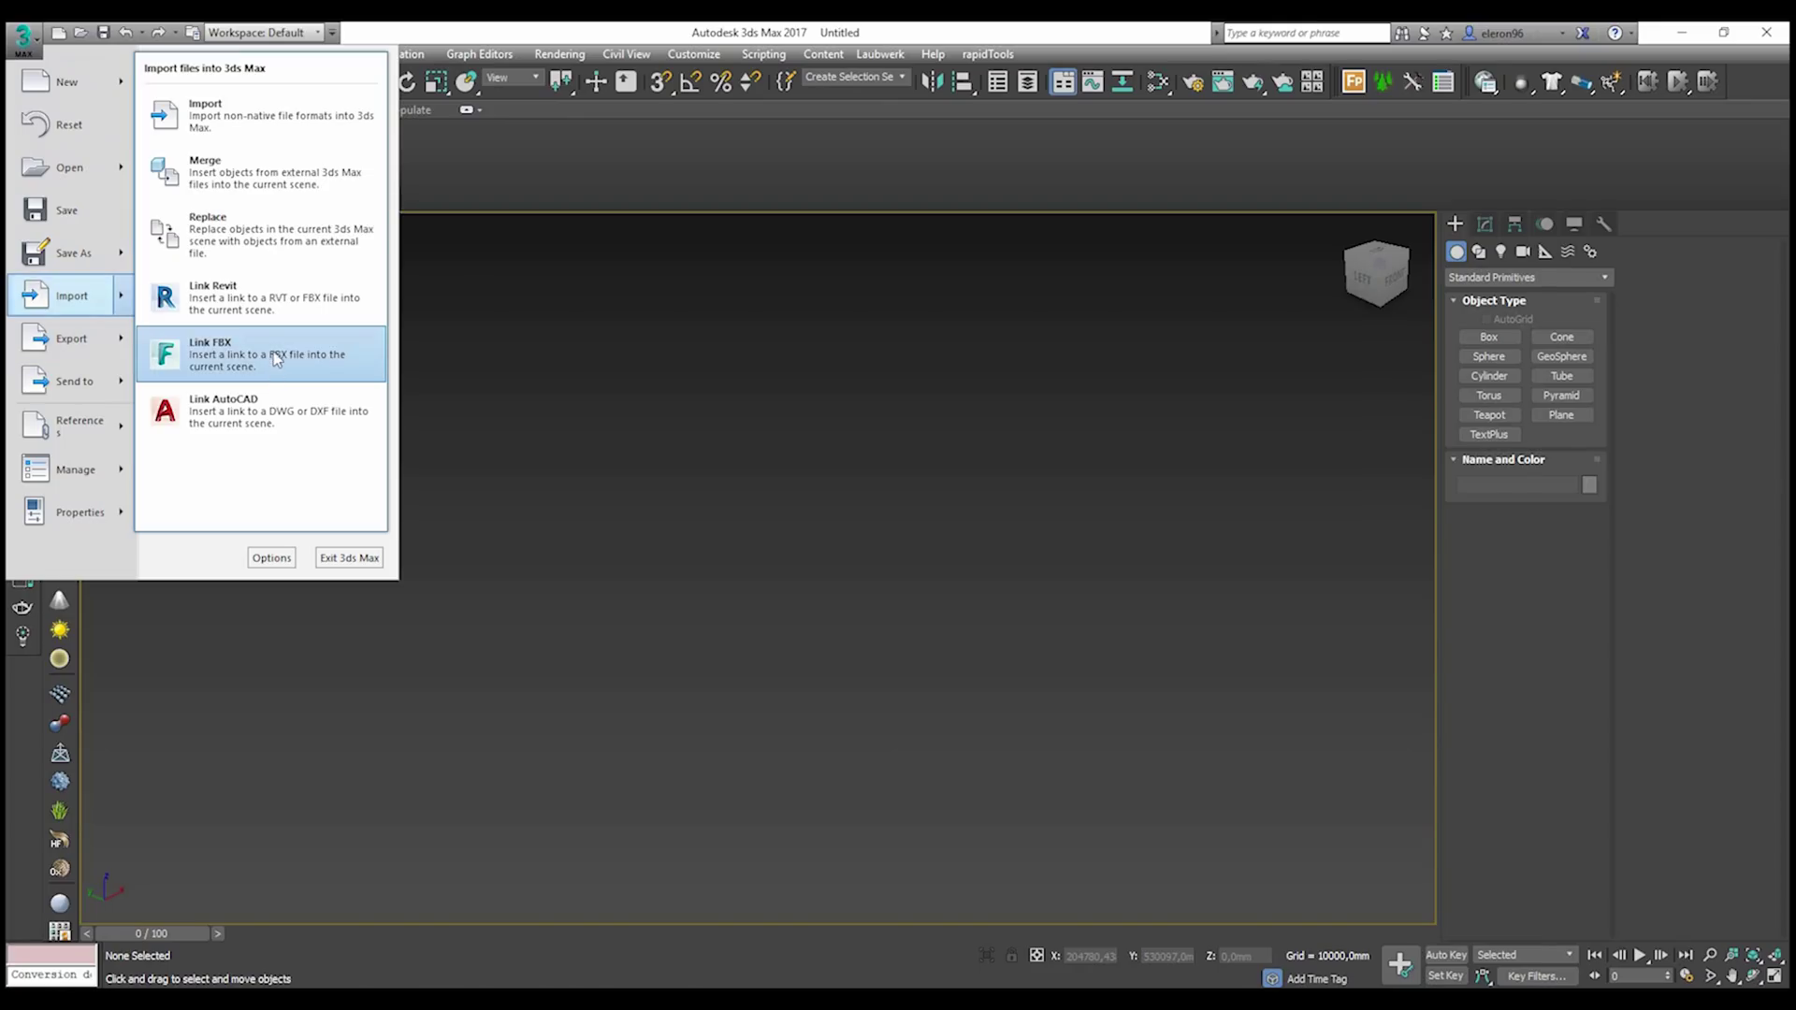
click(290, 313)
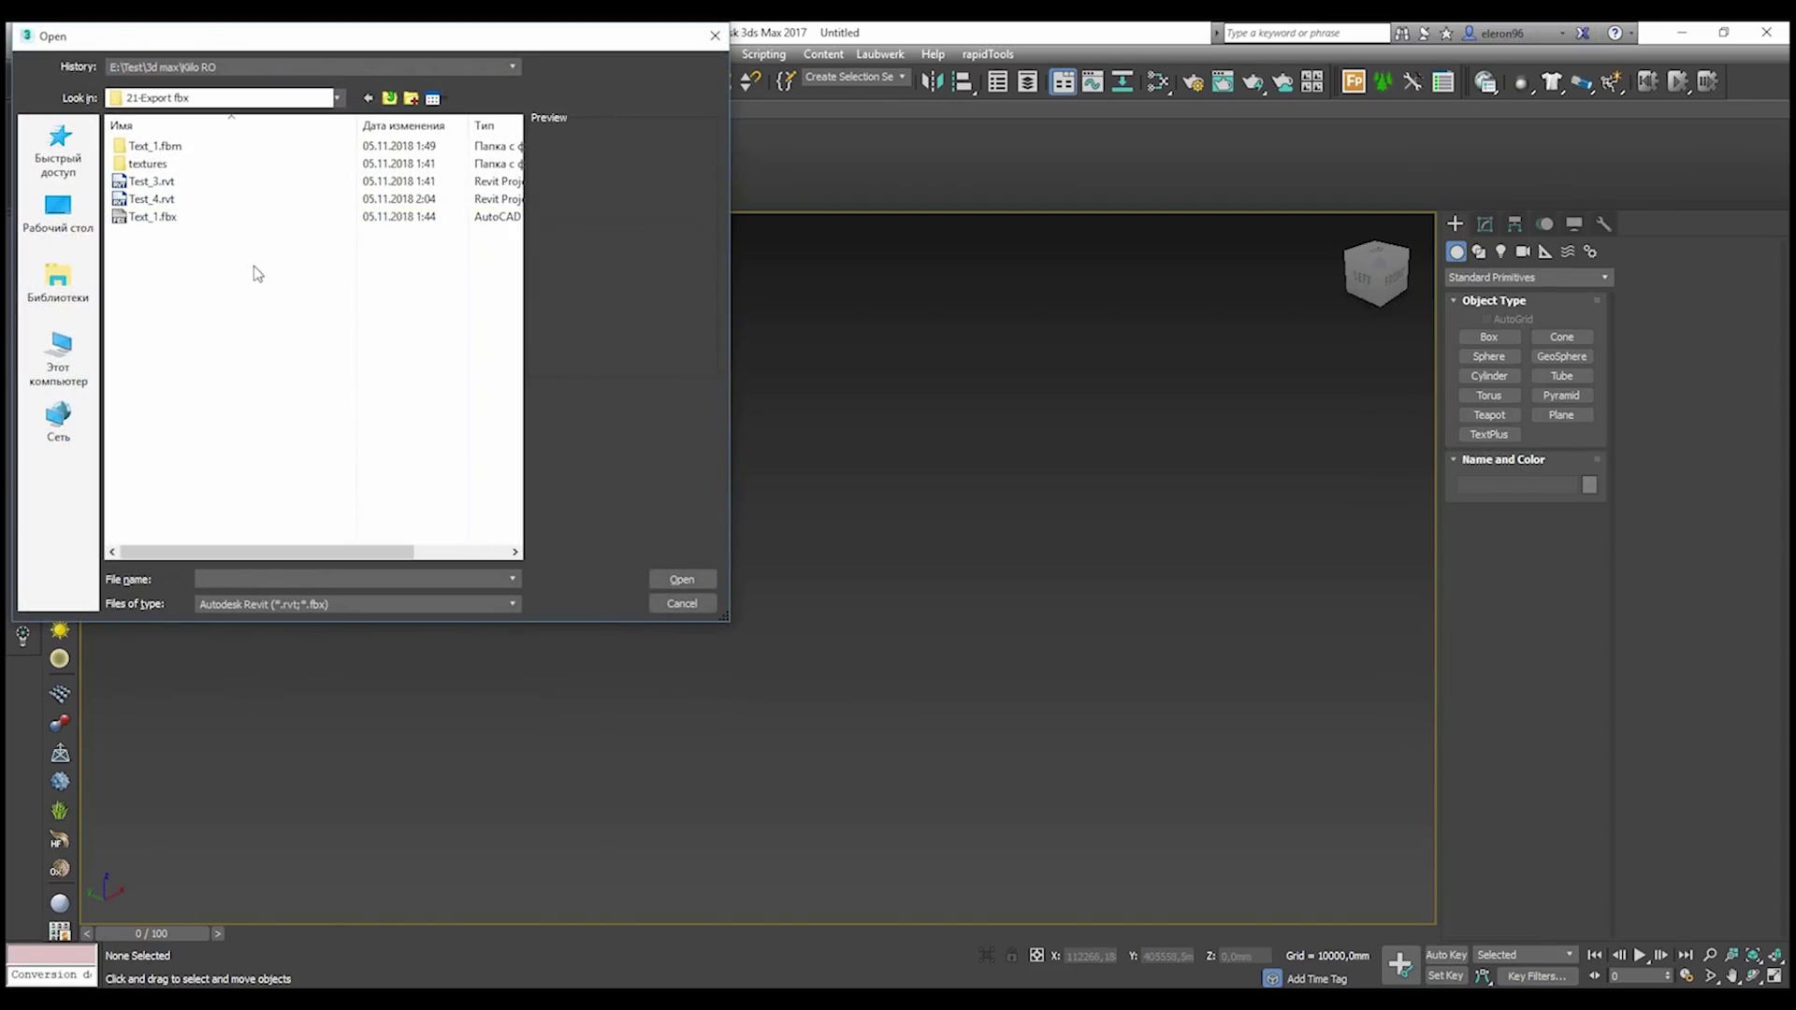
click(161, 199)
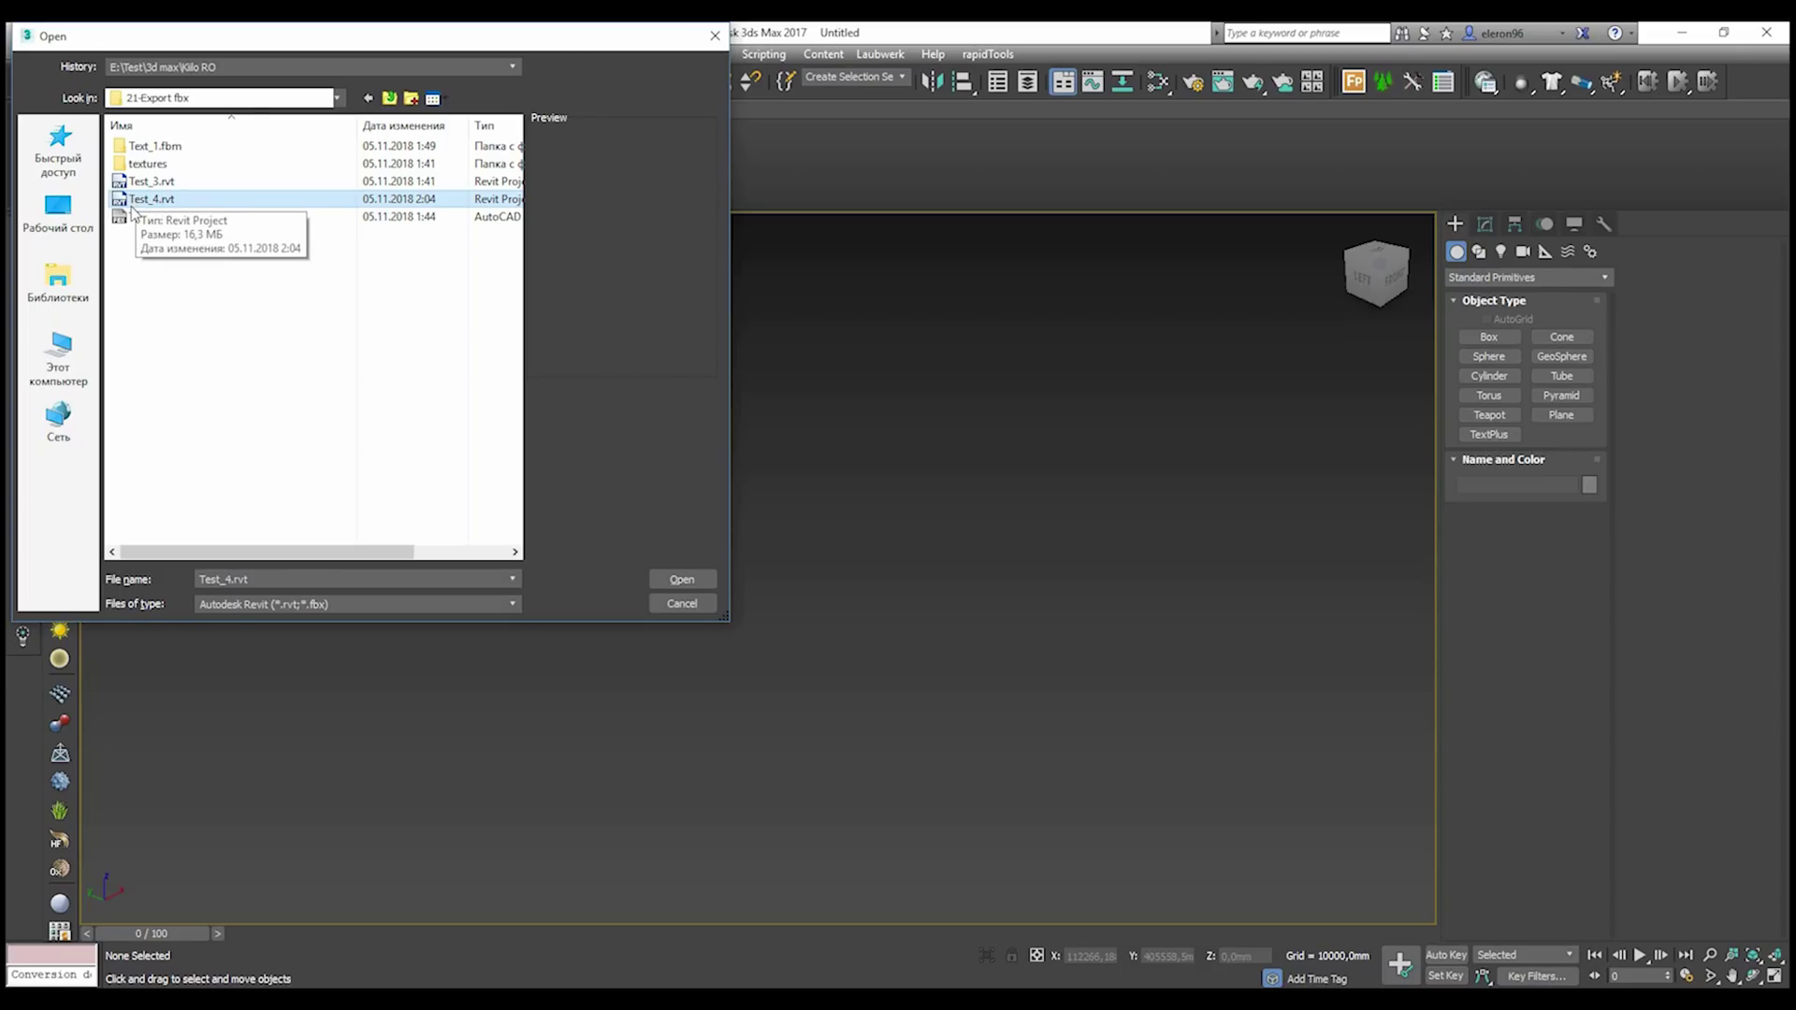
click(681, 582)
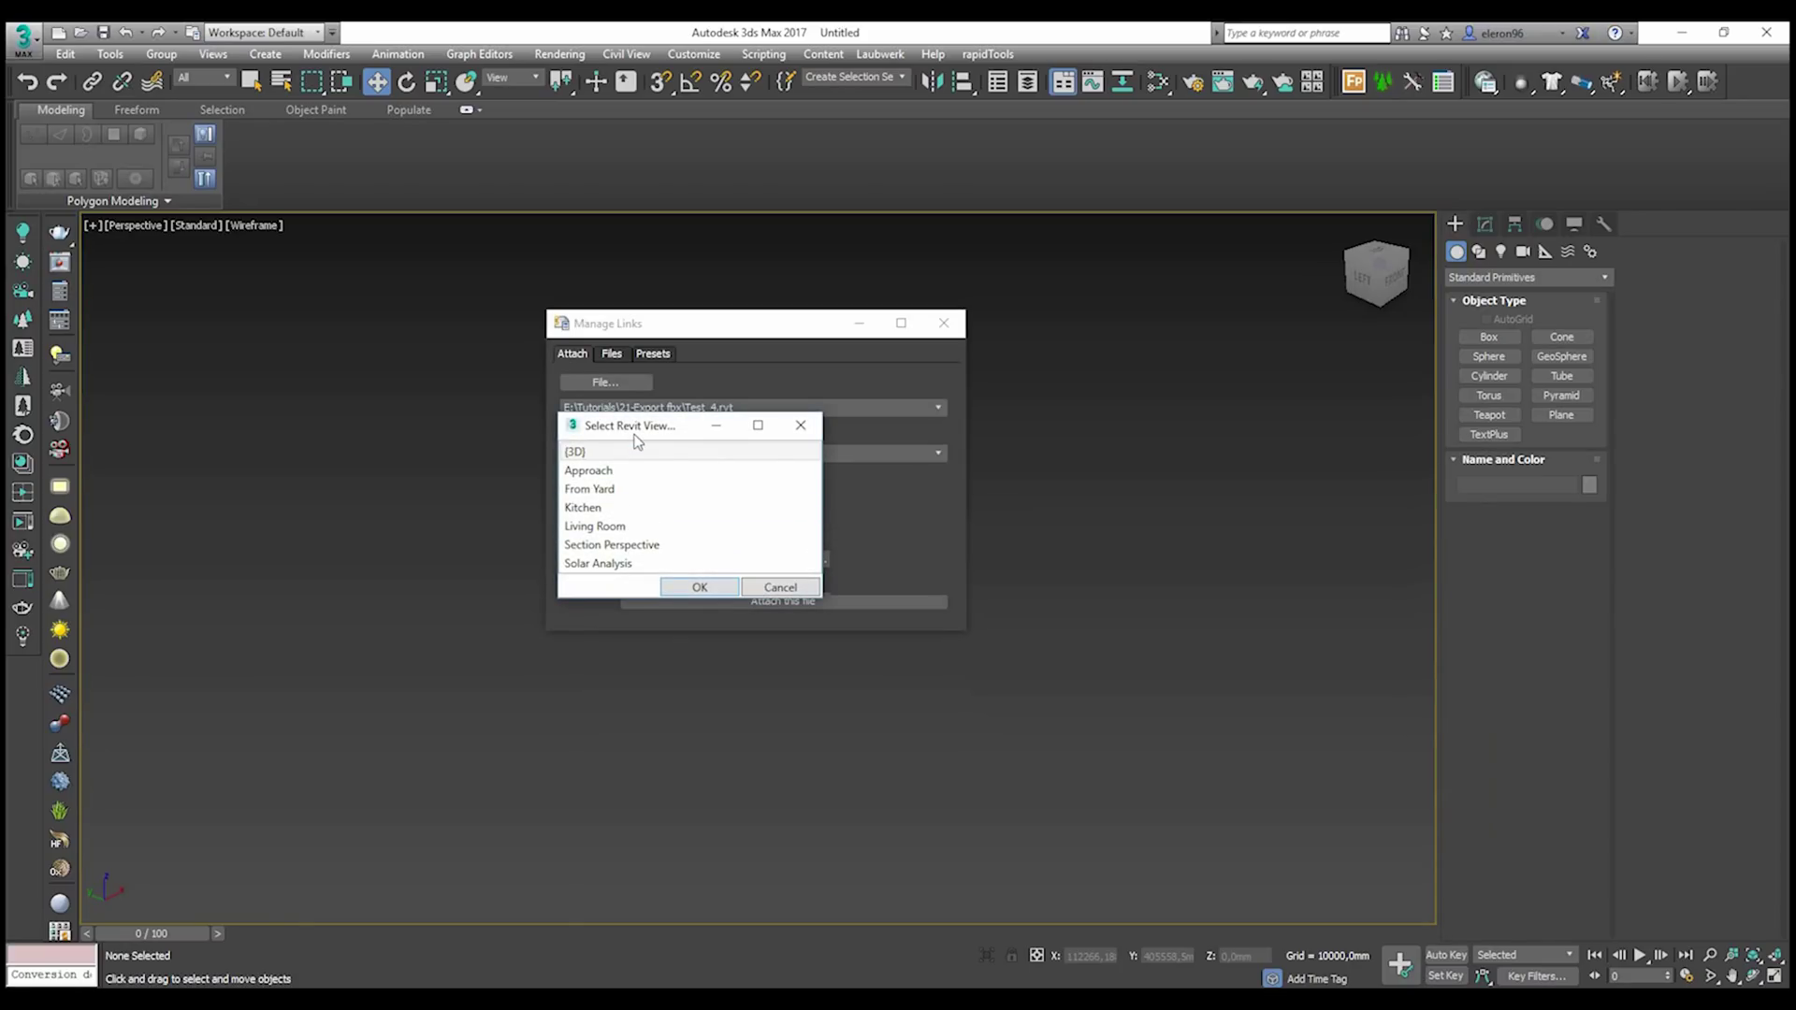
- Choose the {3D} Revit view for the link and keep the Autodesk Revit - Combine By Revit Material preset
drag(641, 428, 1072, 408)
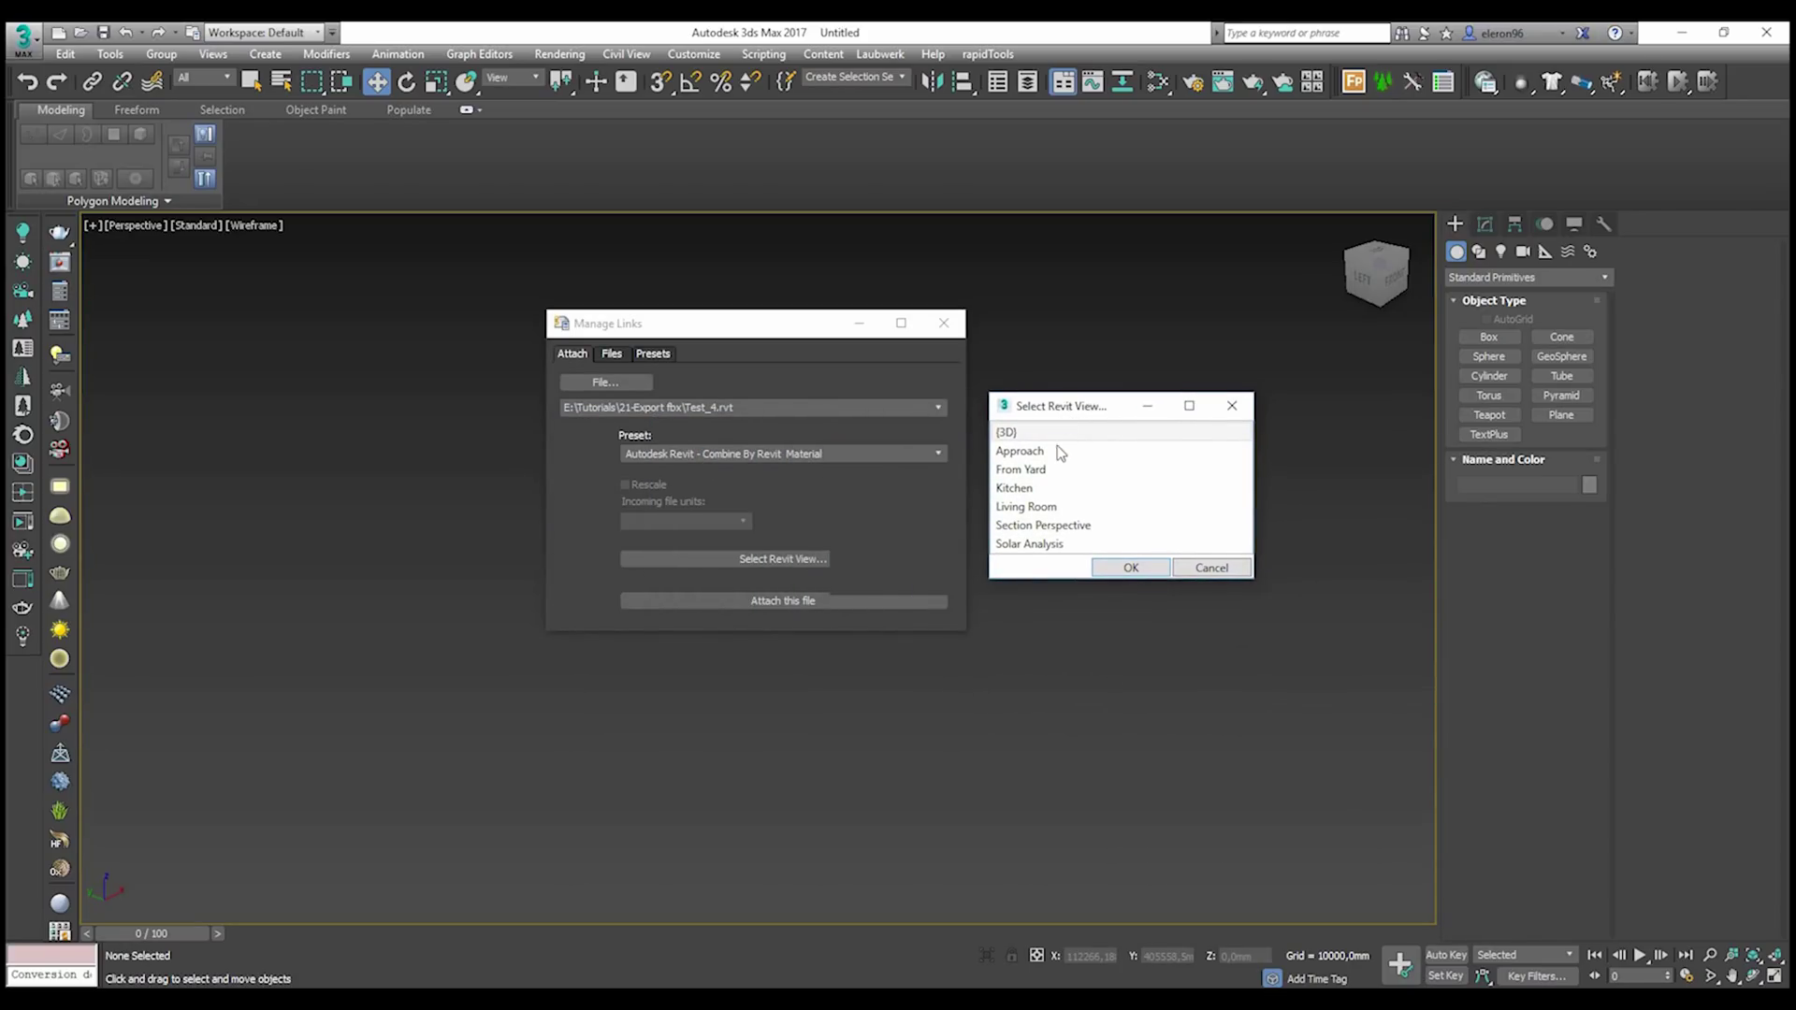
click(1057, 450)
click(1033, 433)
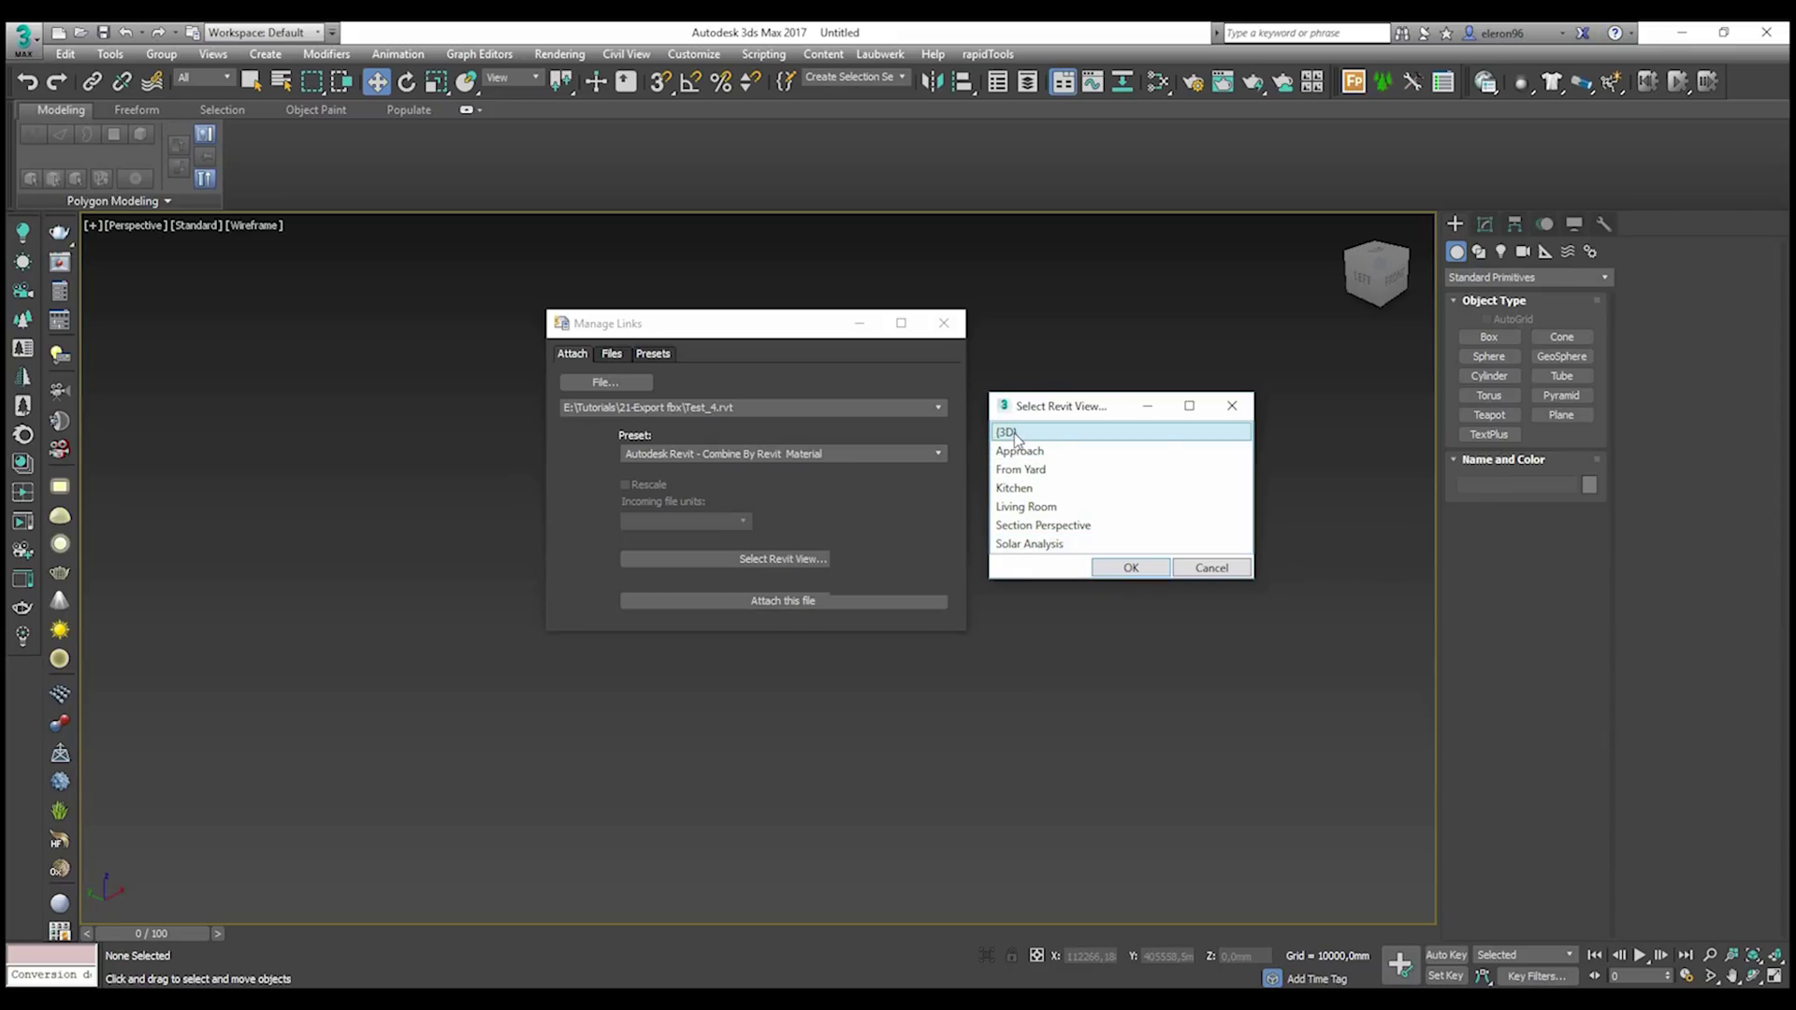
click(1133, 568)
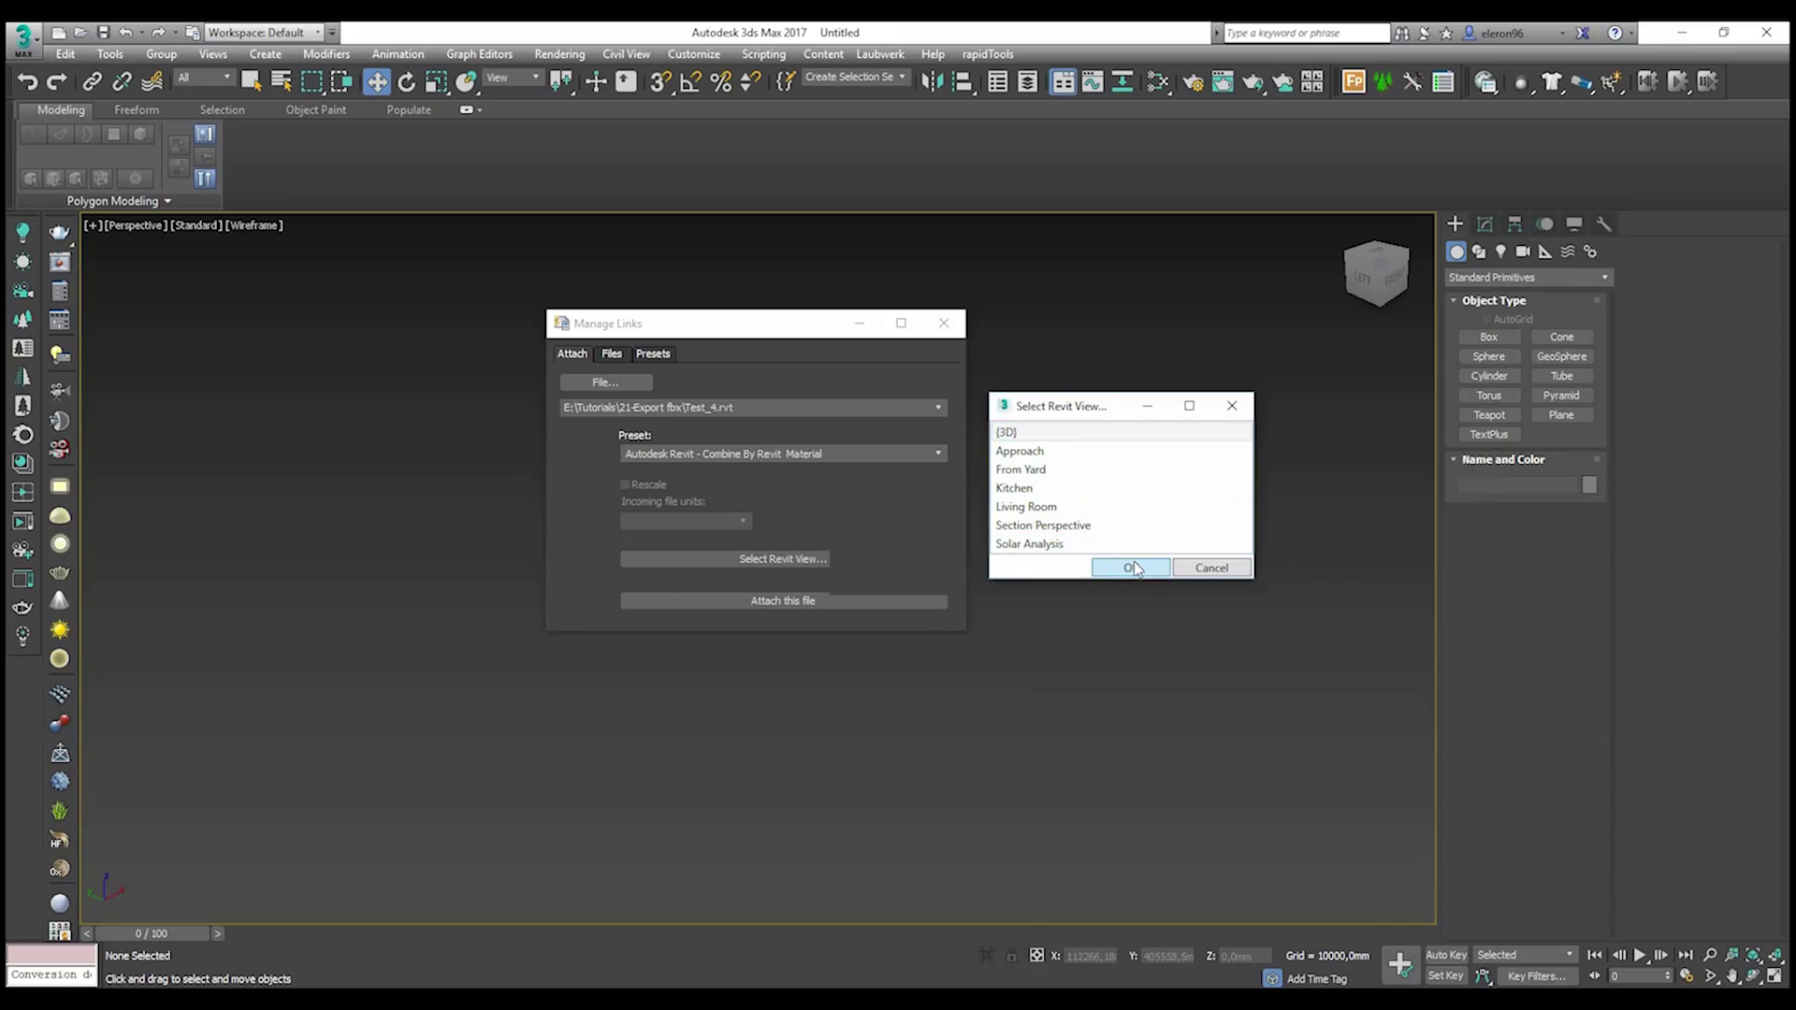
click(707, 453)
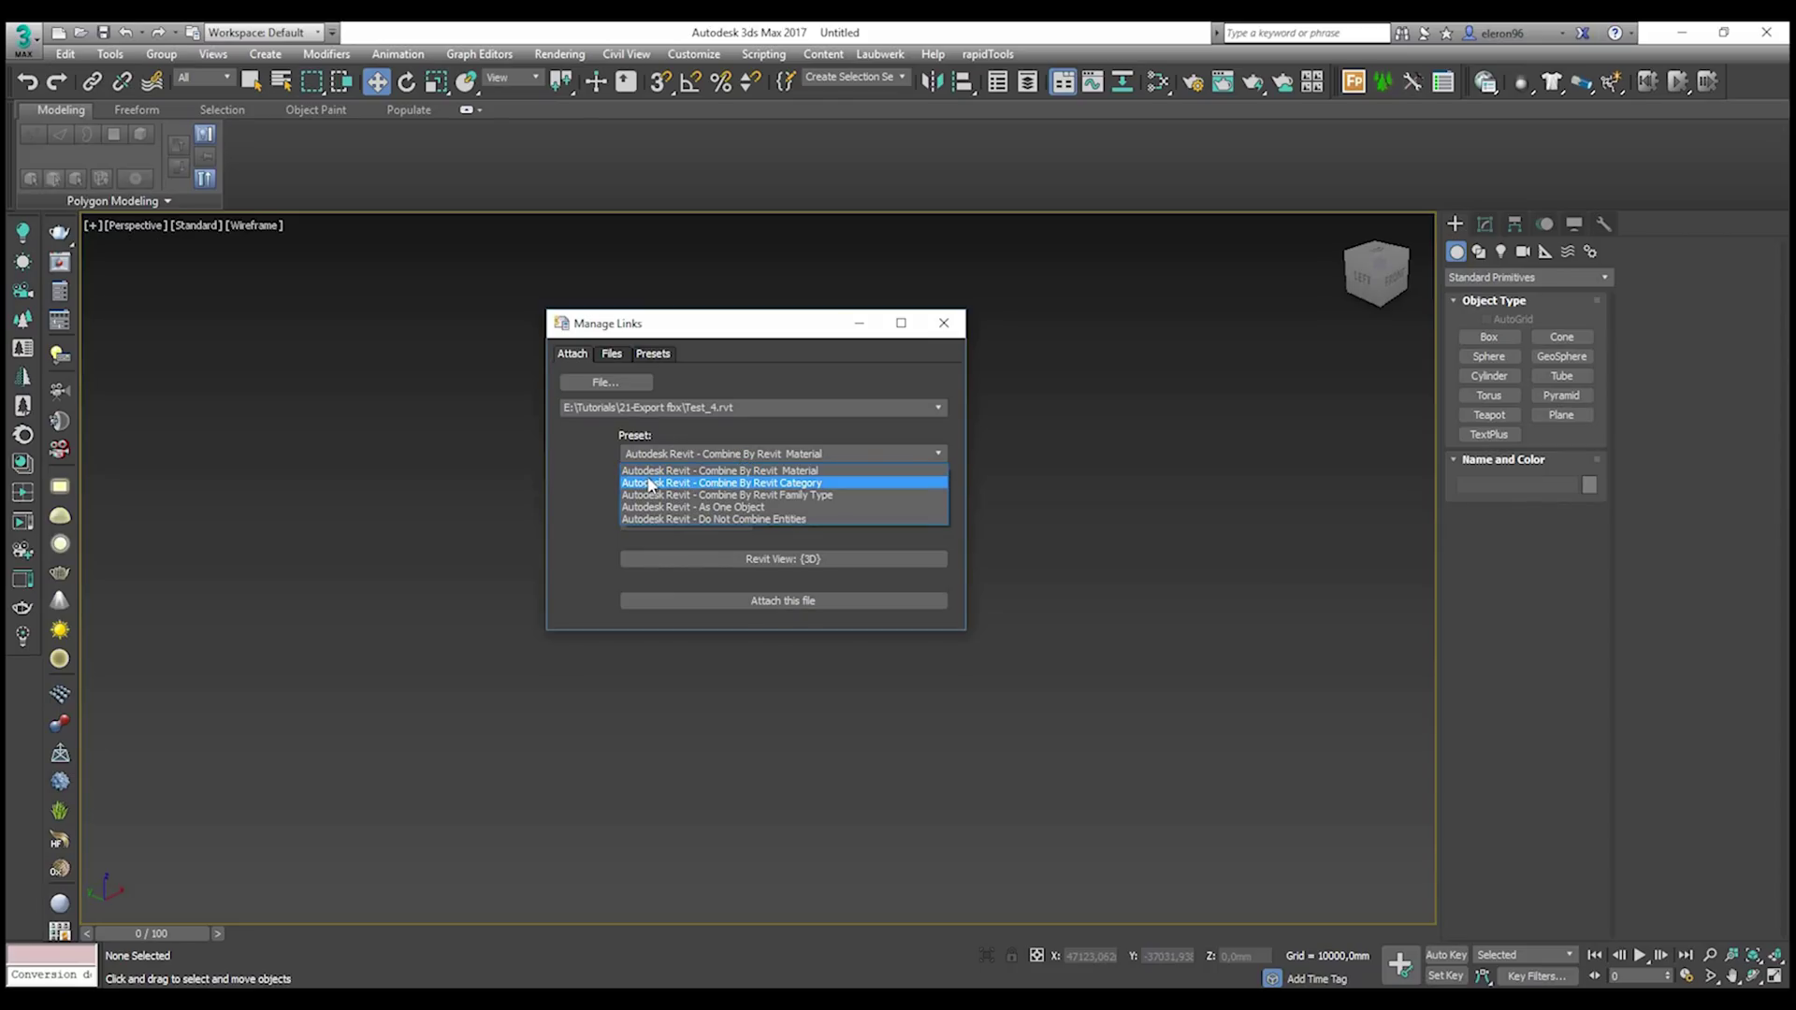
click(816, 471)
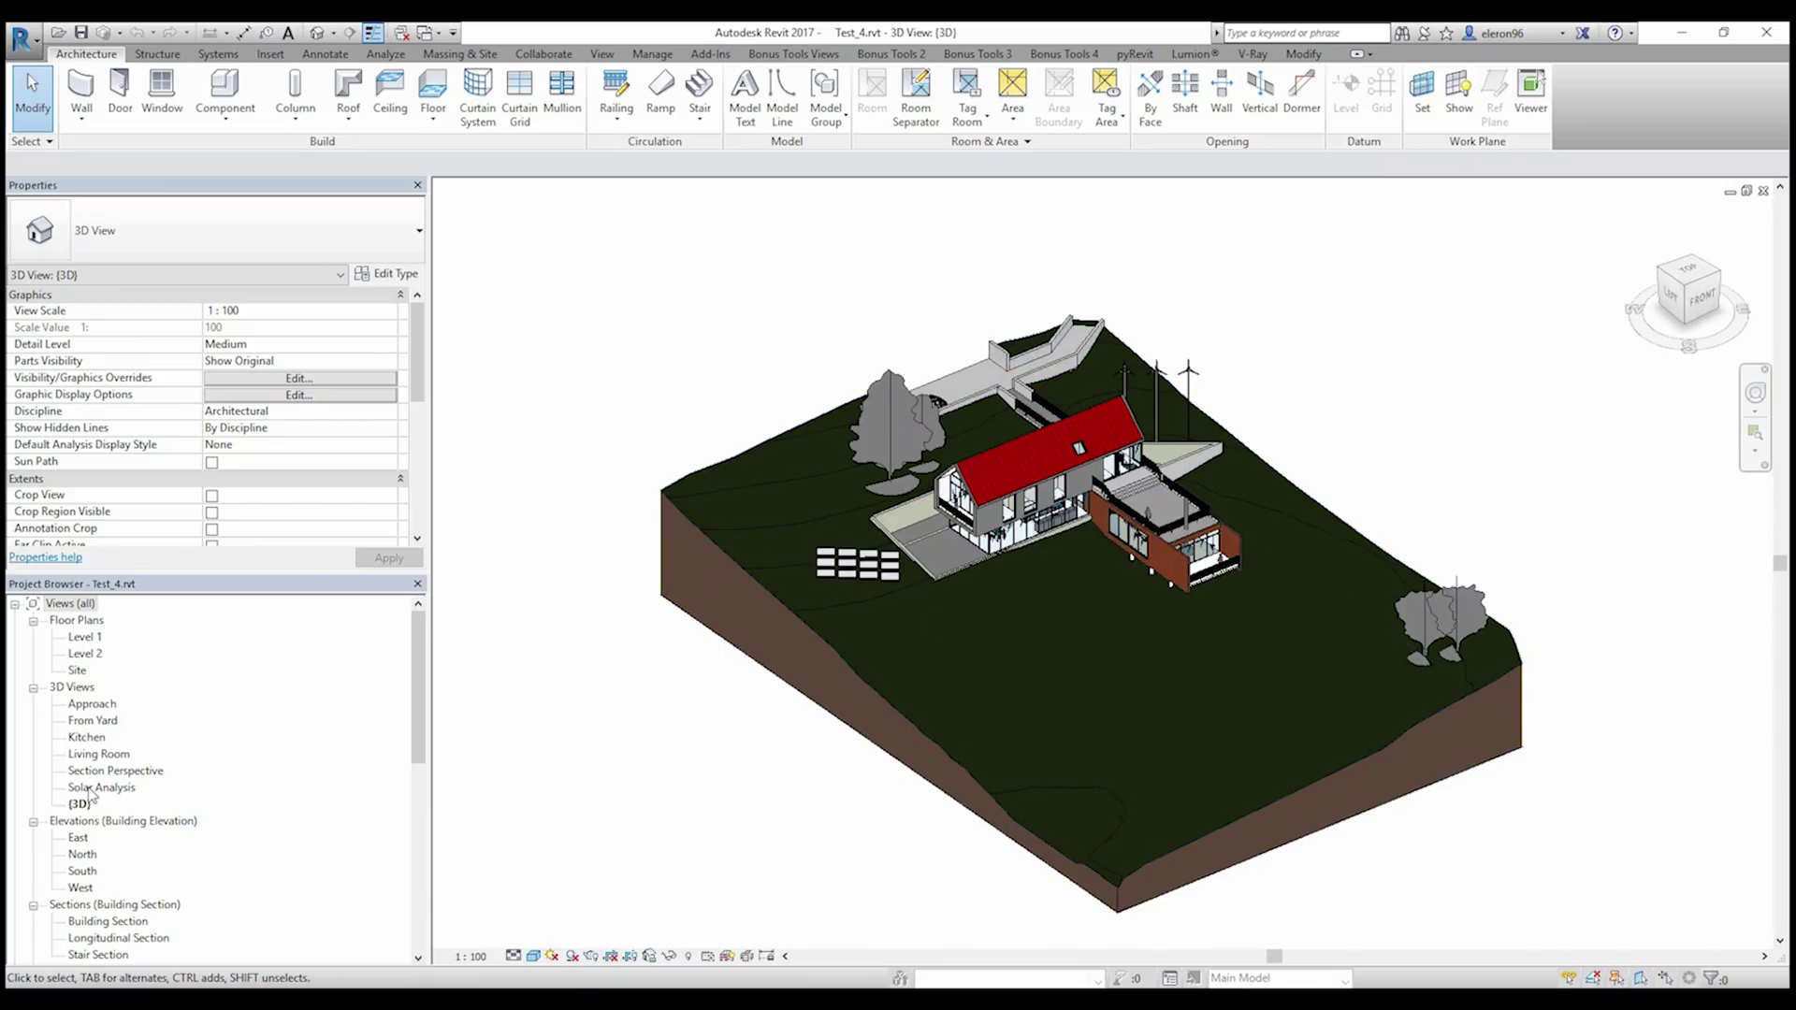
- Switch to Revit and open the From Yard 3D view of Test_4.rvt
double_click(86, 722)
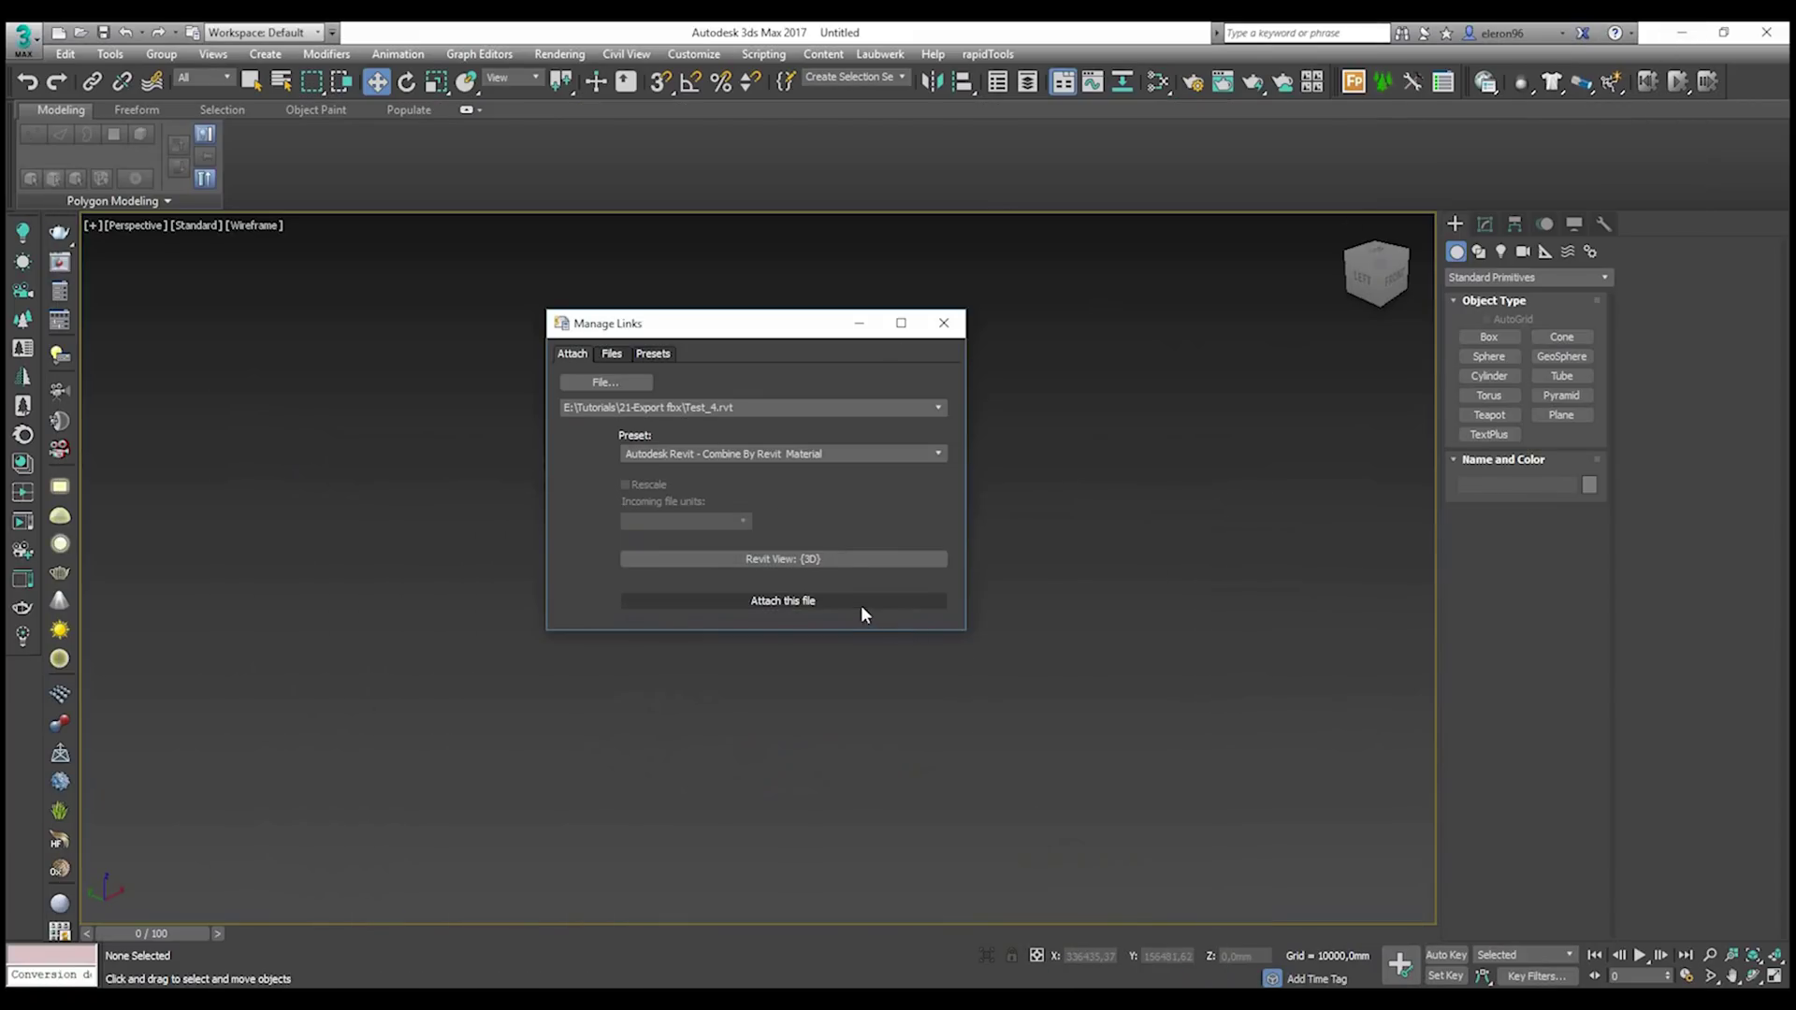
- Back in 3ds Max, attach Test_4.rvt to the scene, decline the exposure control change and close the link manager
click(862, 601)
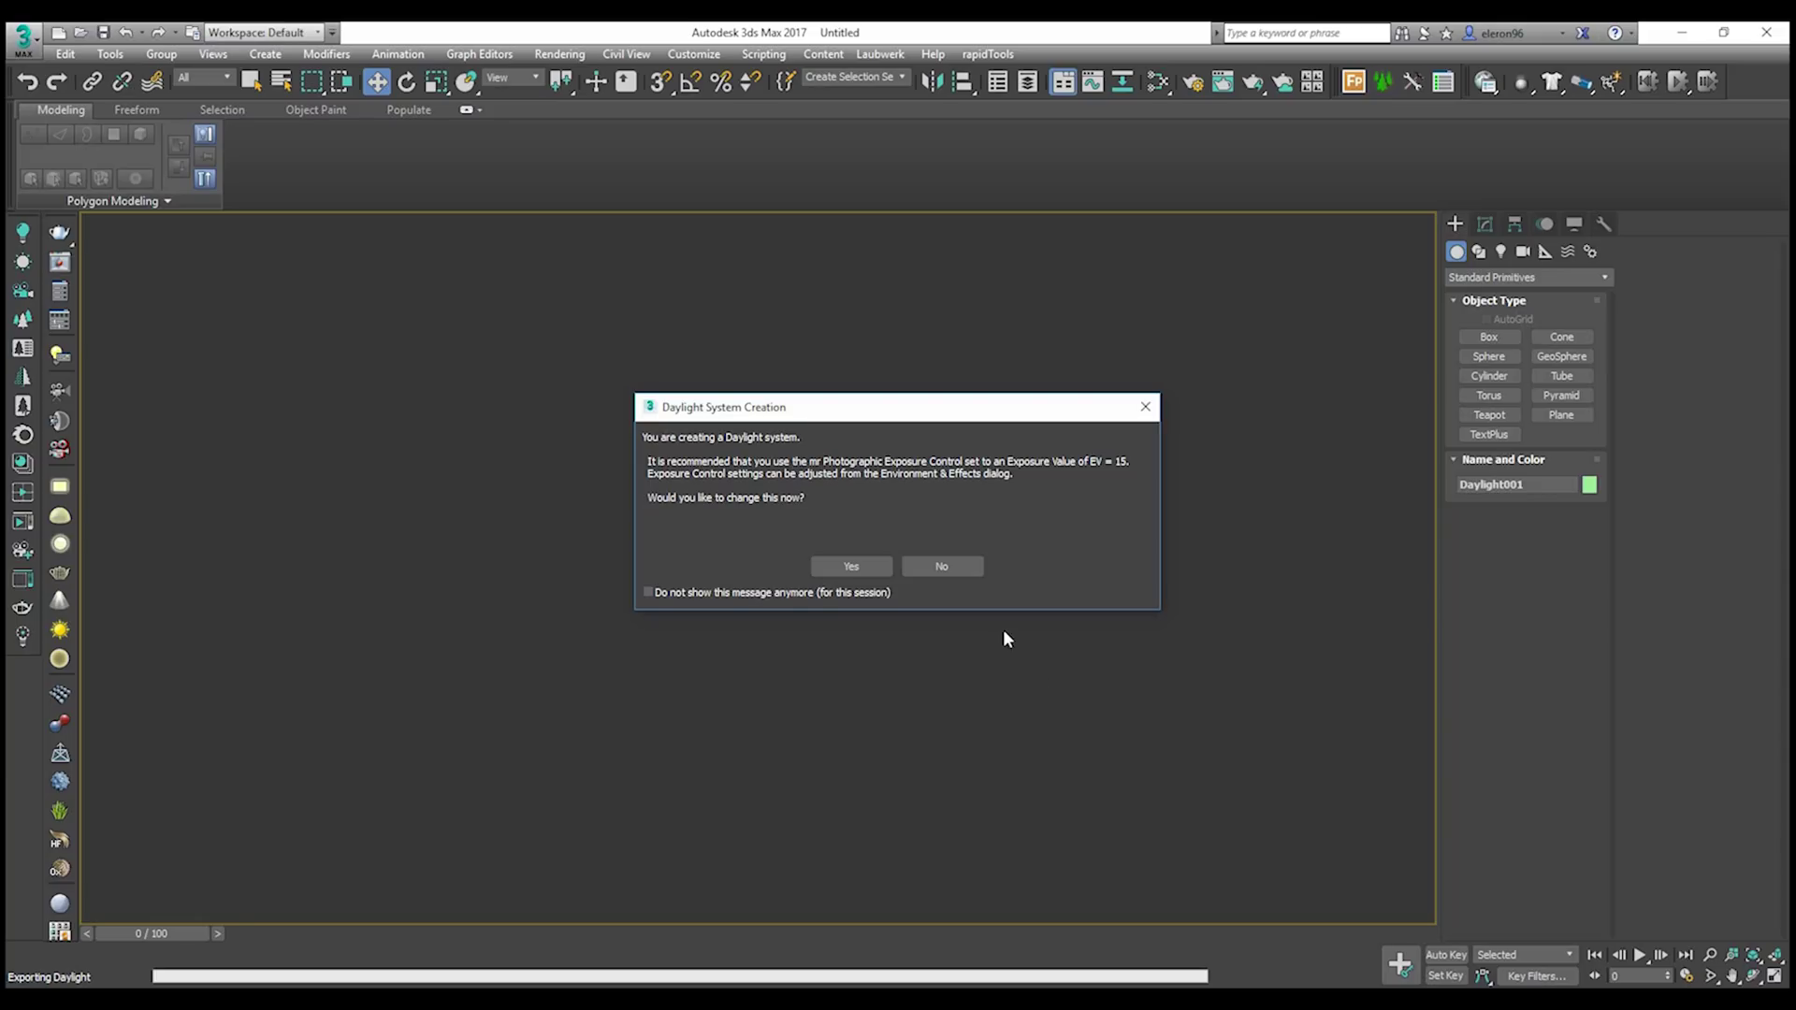
click(974, 569)
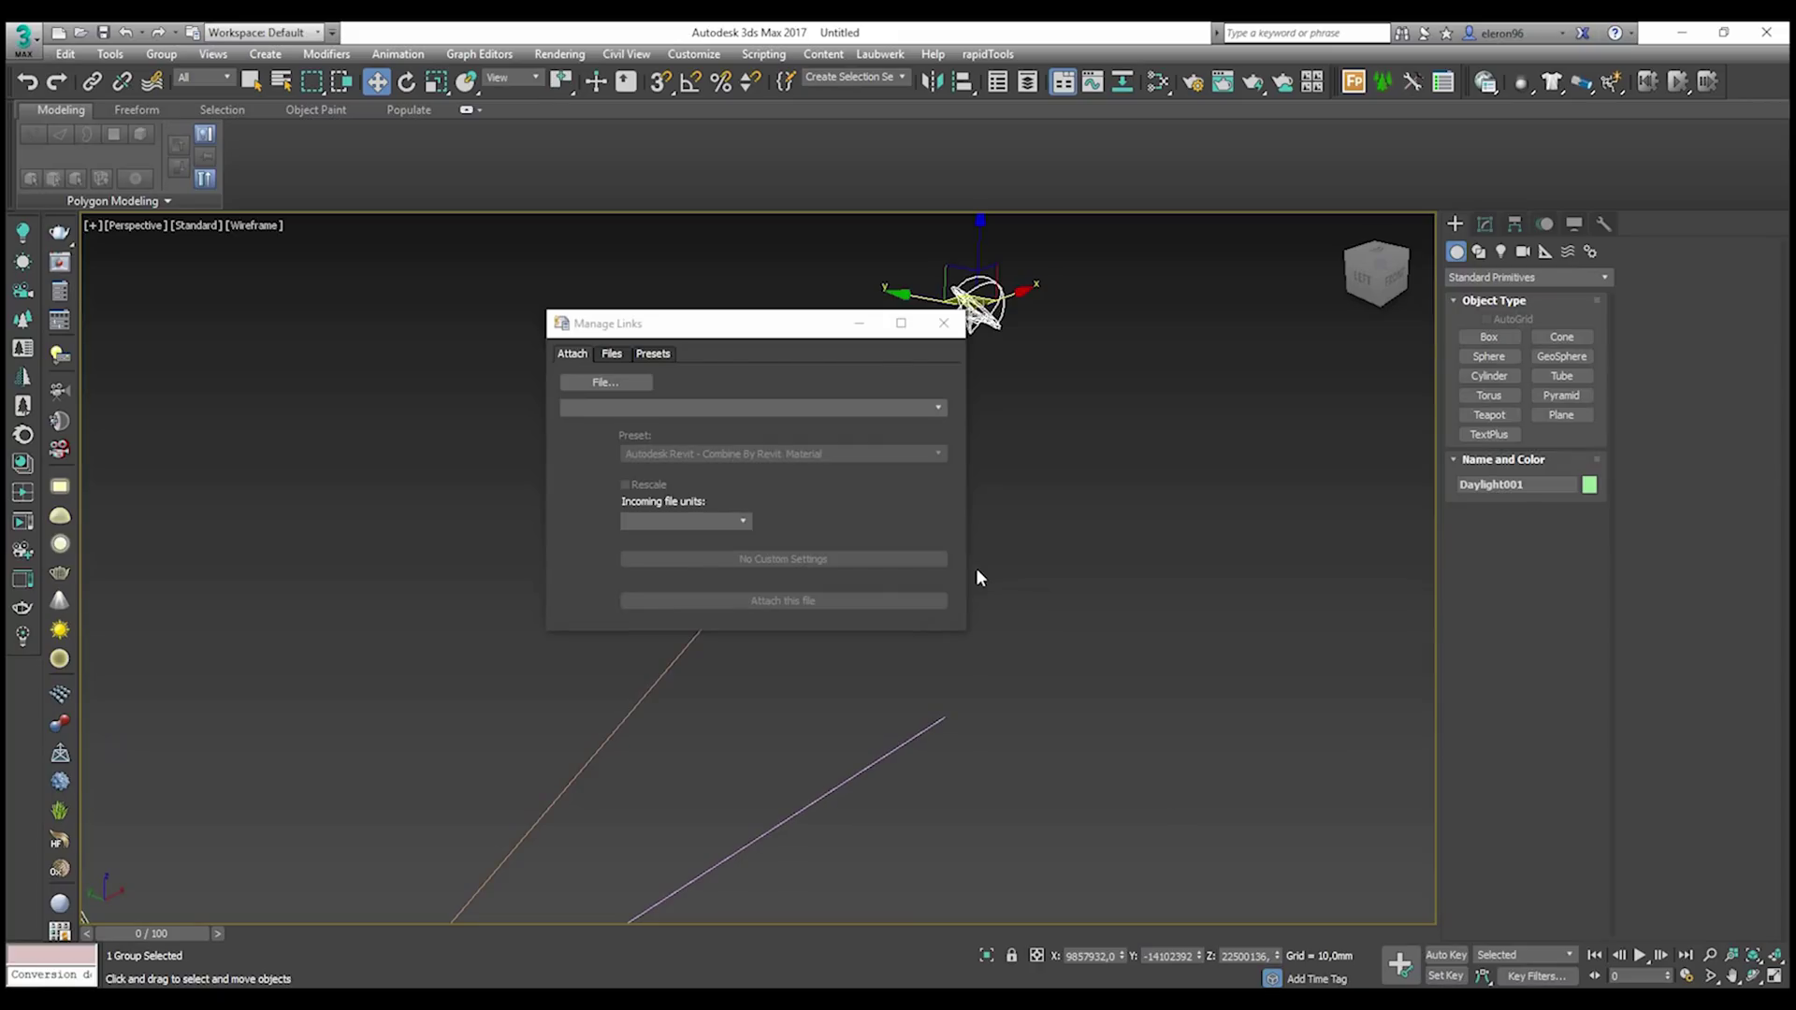
click(943, 323)
- Bring the linked house into view and display the perspective viewport with Default Shading
scroll(1002, 449, up, 5)
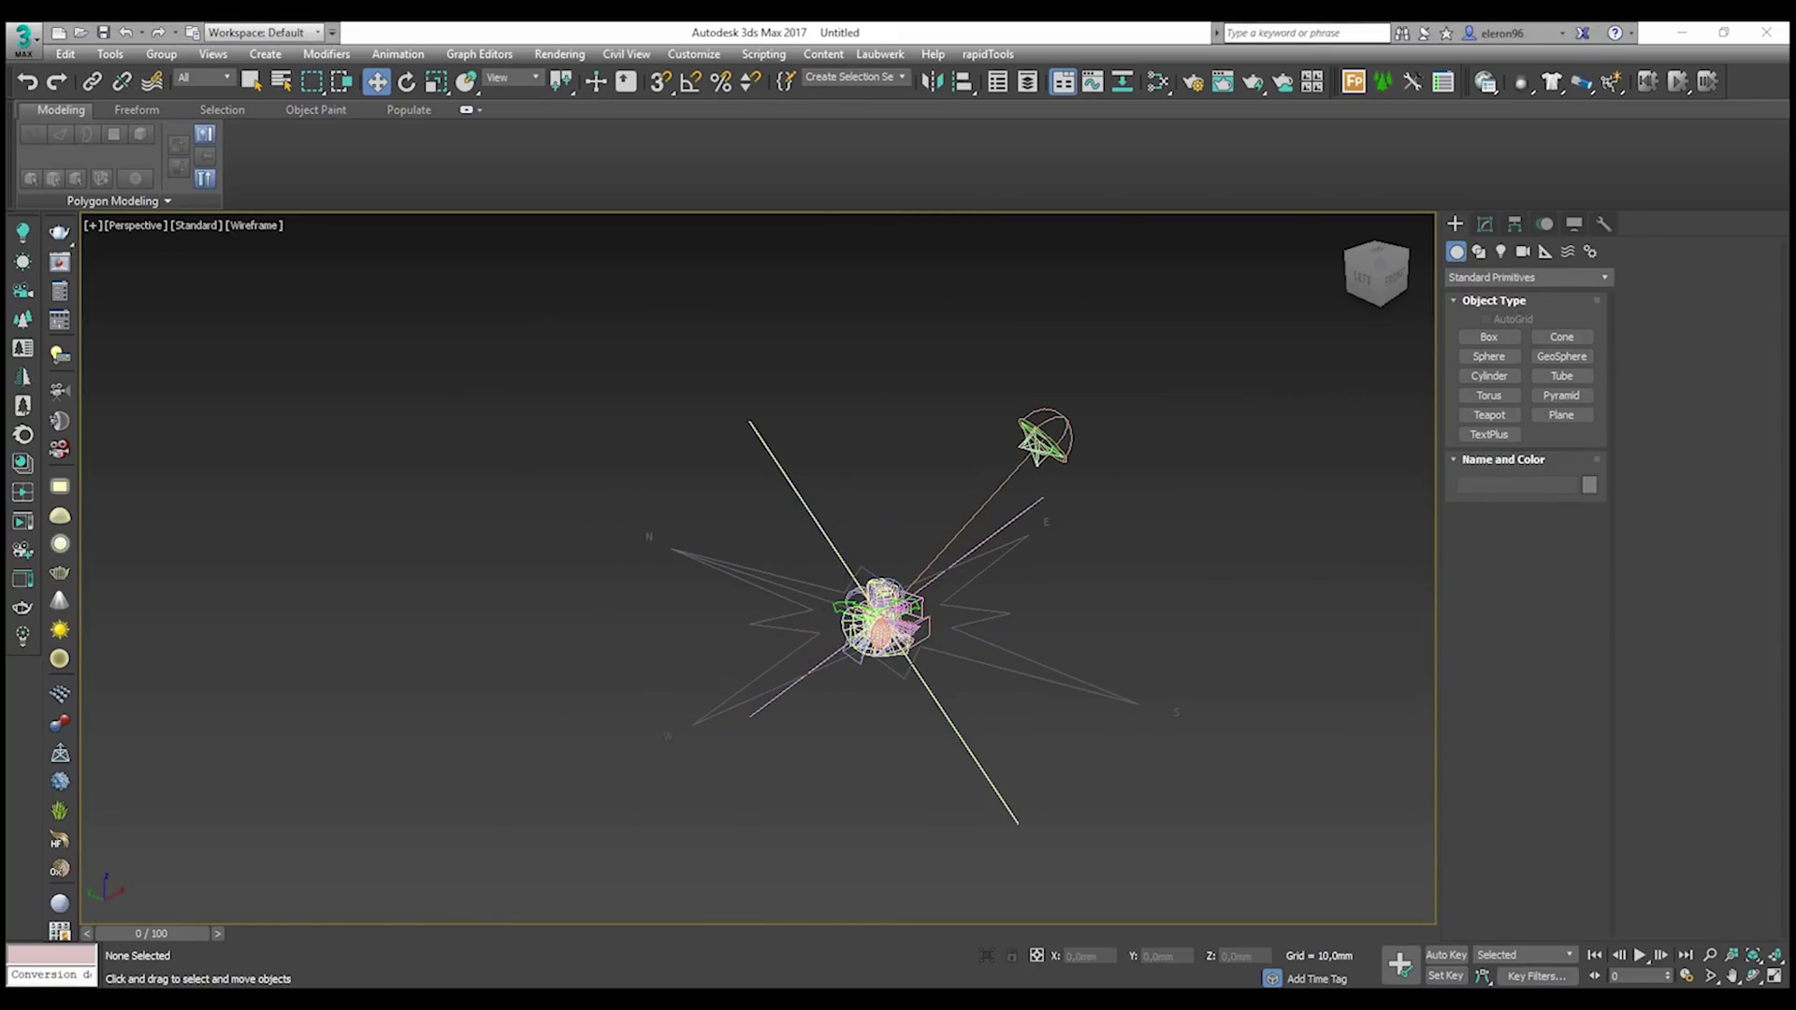
scroll(935, 598, up, 6)
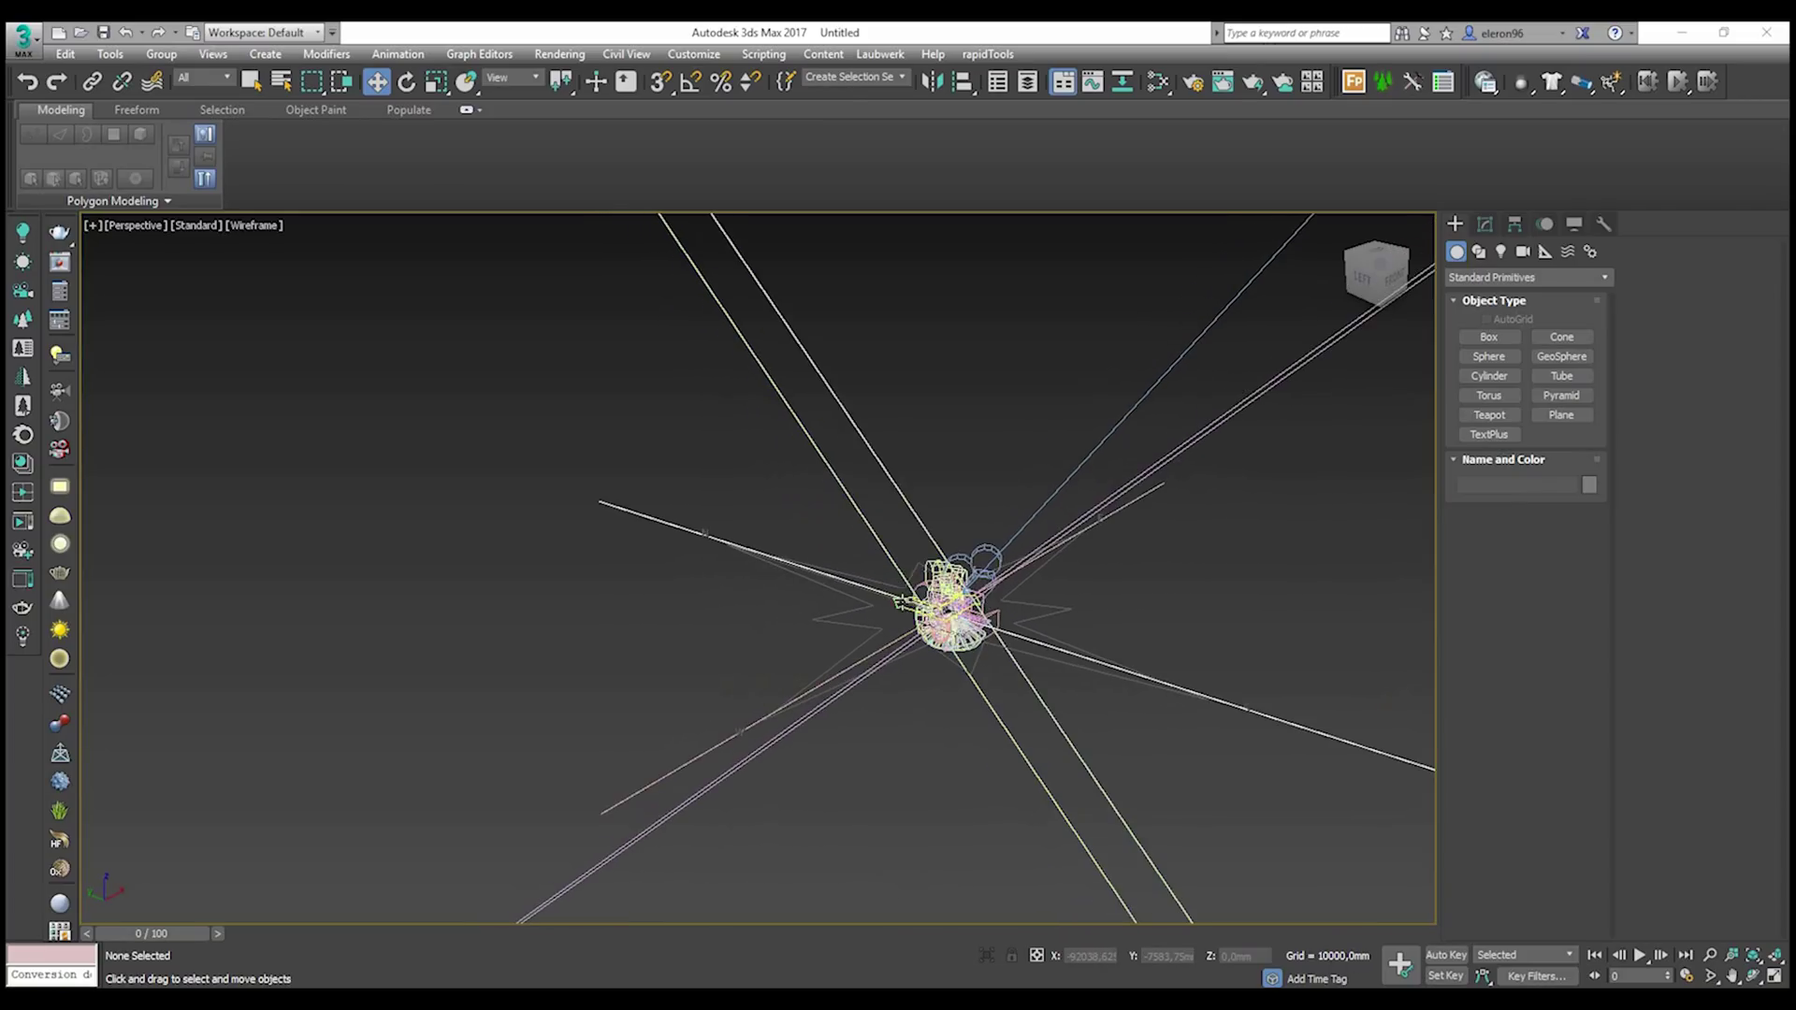
scroll(969, 597, up, 8)
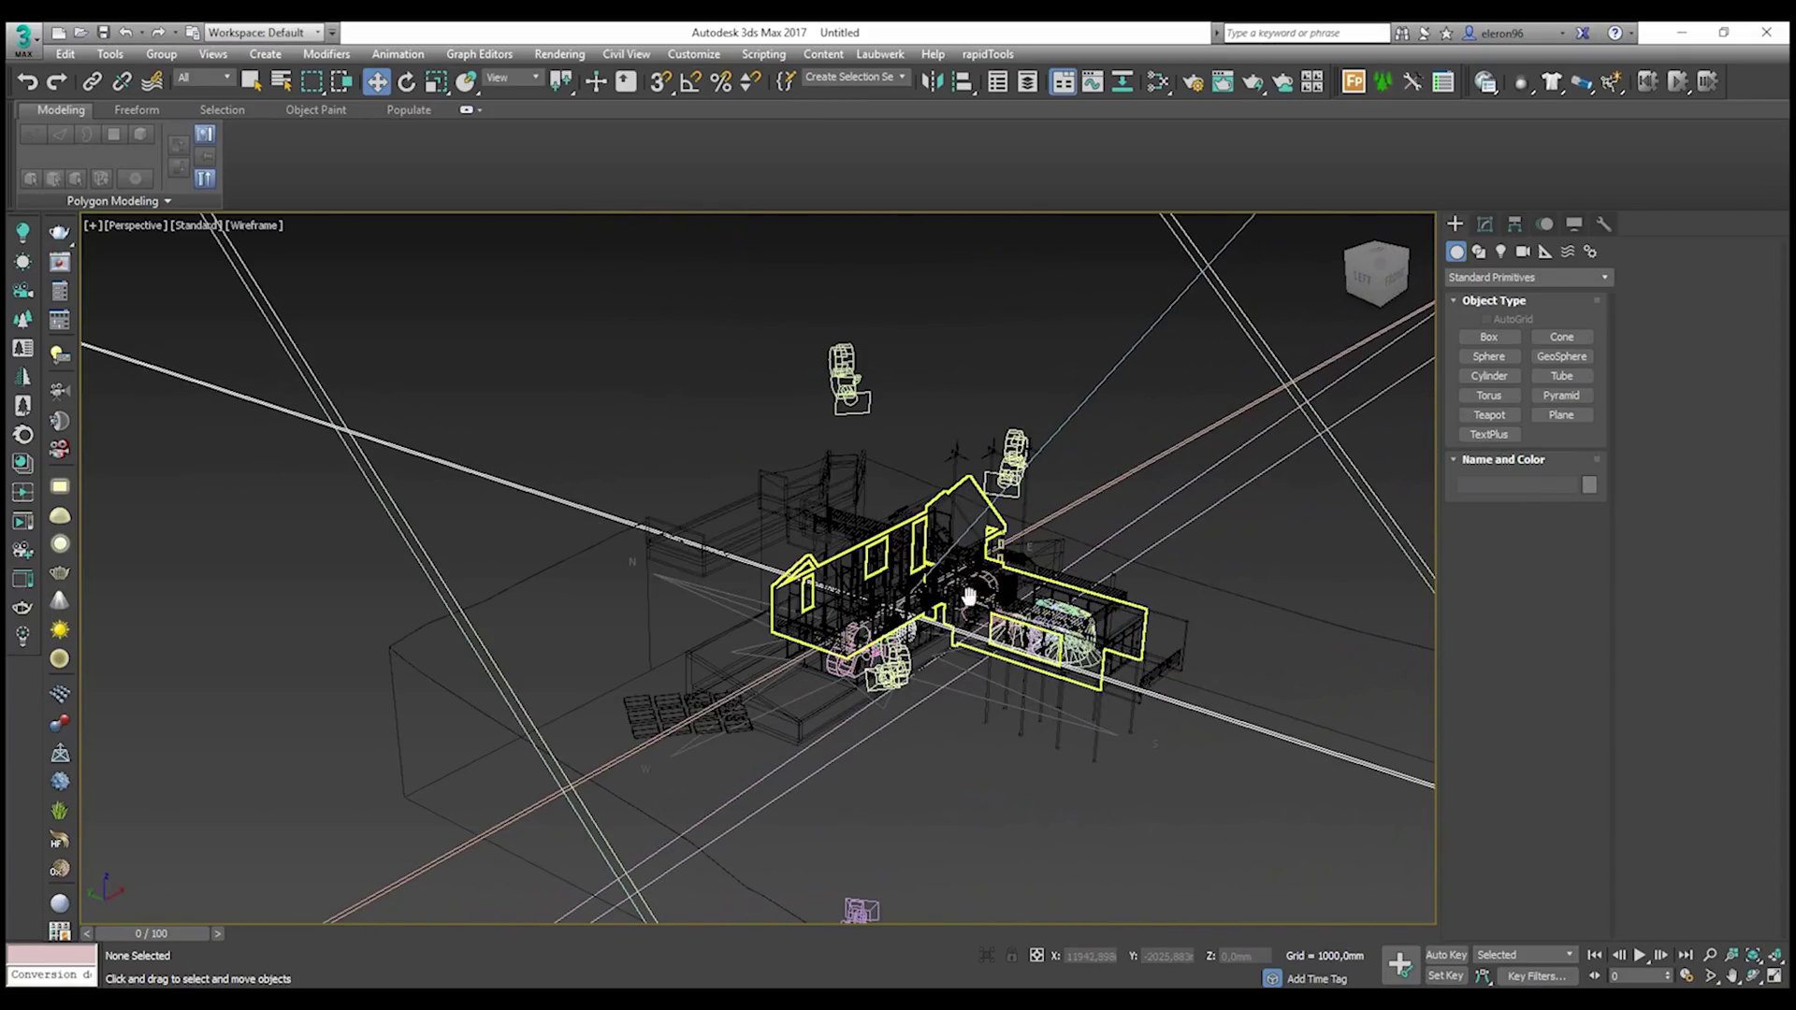
middle_drag(969, 597, 880, 522)
click(253, 226)
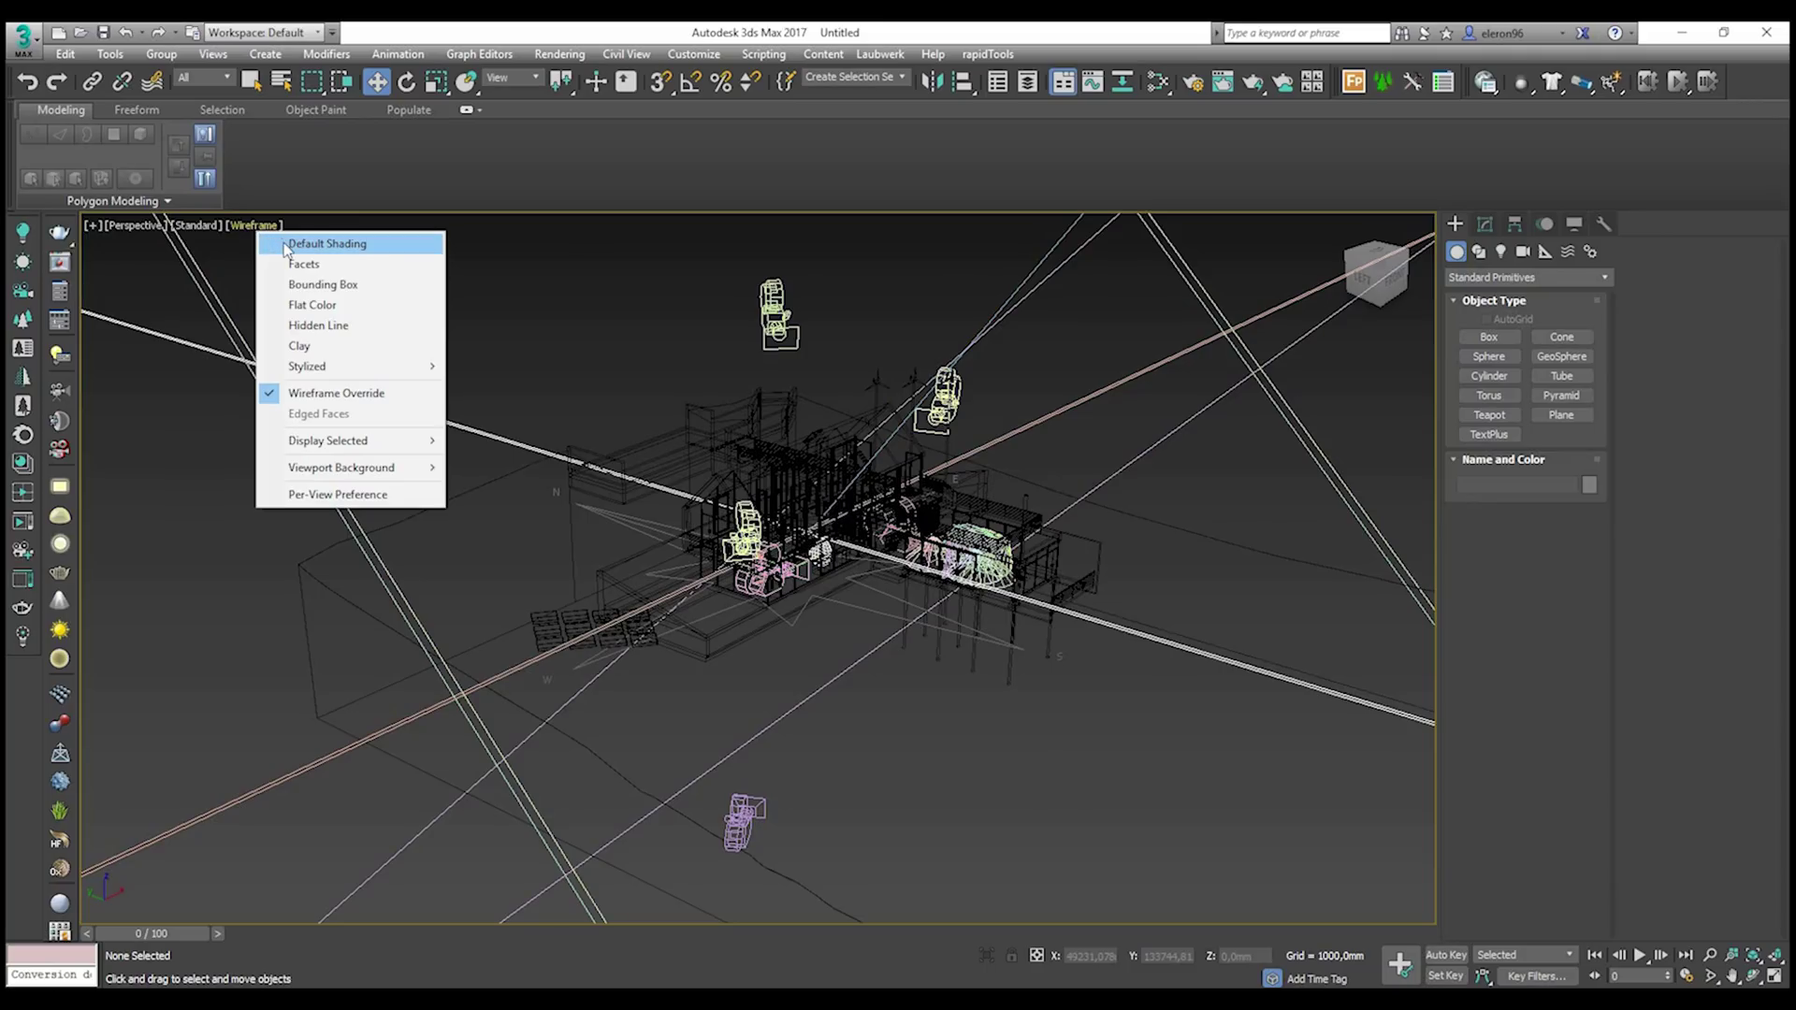
click(319, 244)
- Examine the shaded house, its terrain and the linked cameras around it from near and far
scroll(819, 517, down, 3)
scroll(819, 517, up, 5)
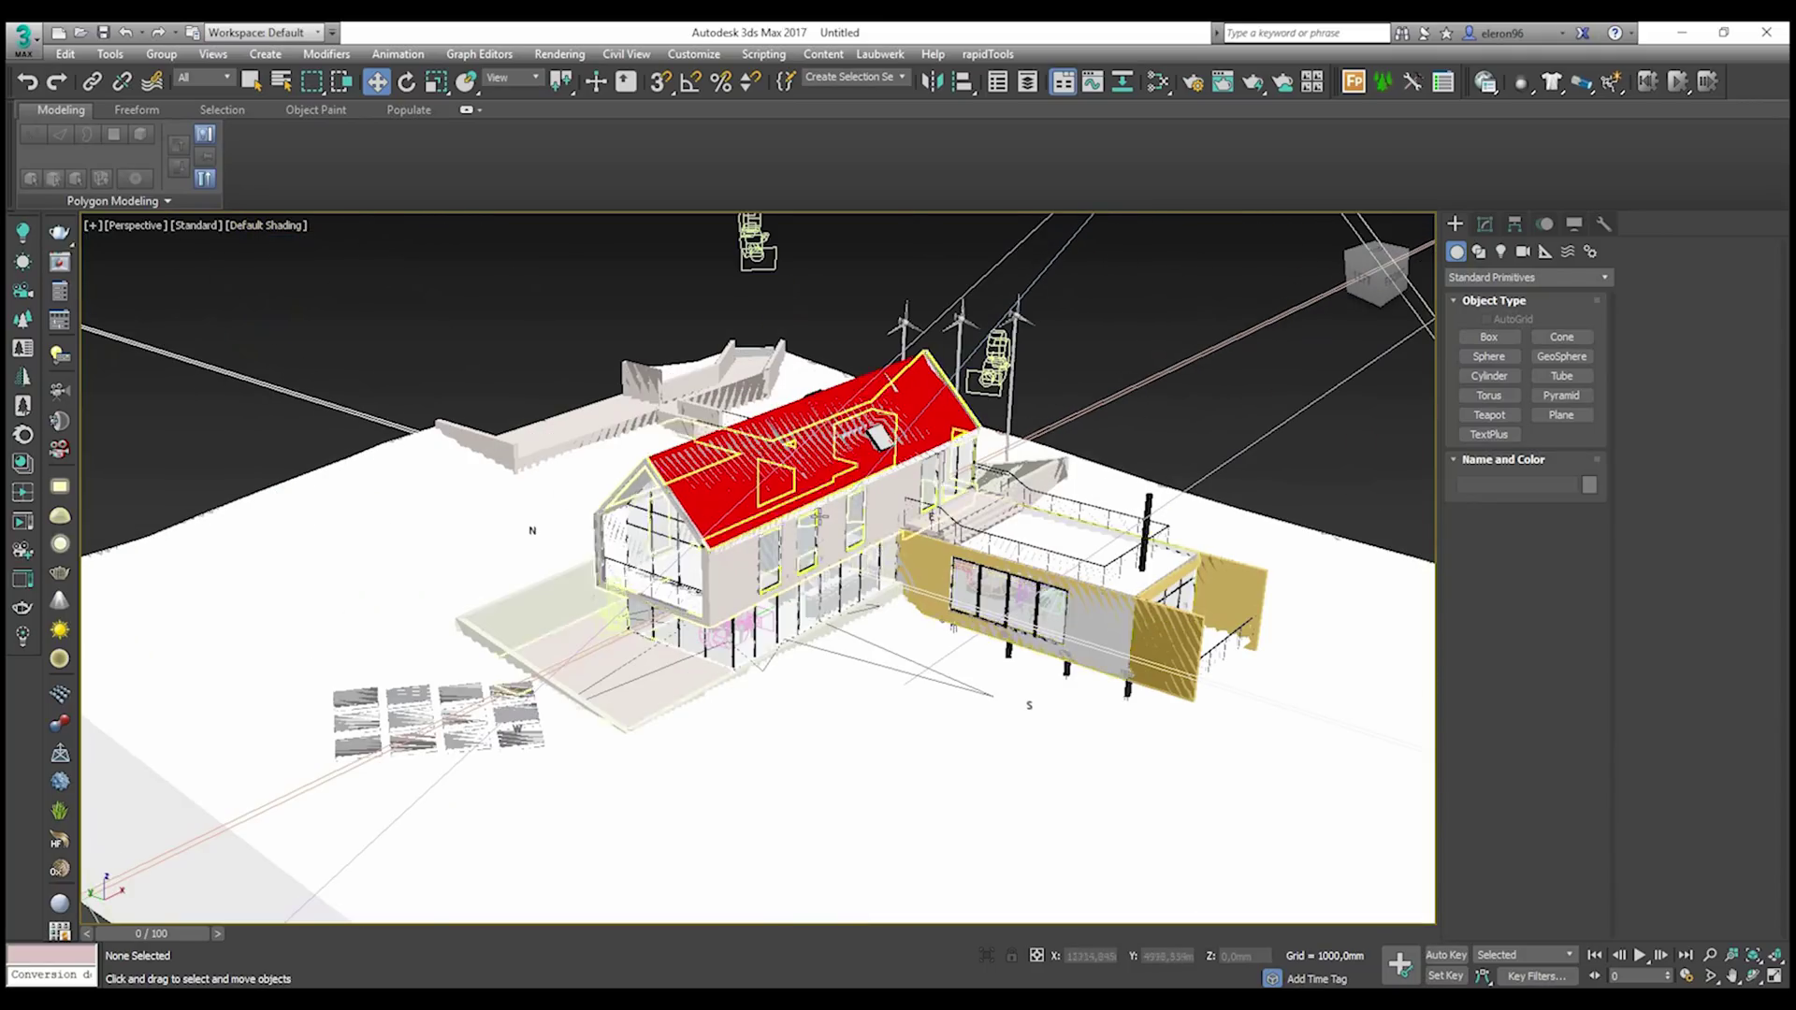
scroll(818, 518, down, 6)
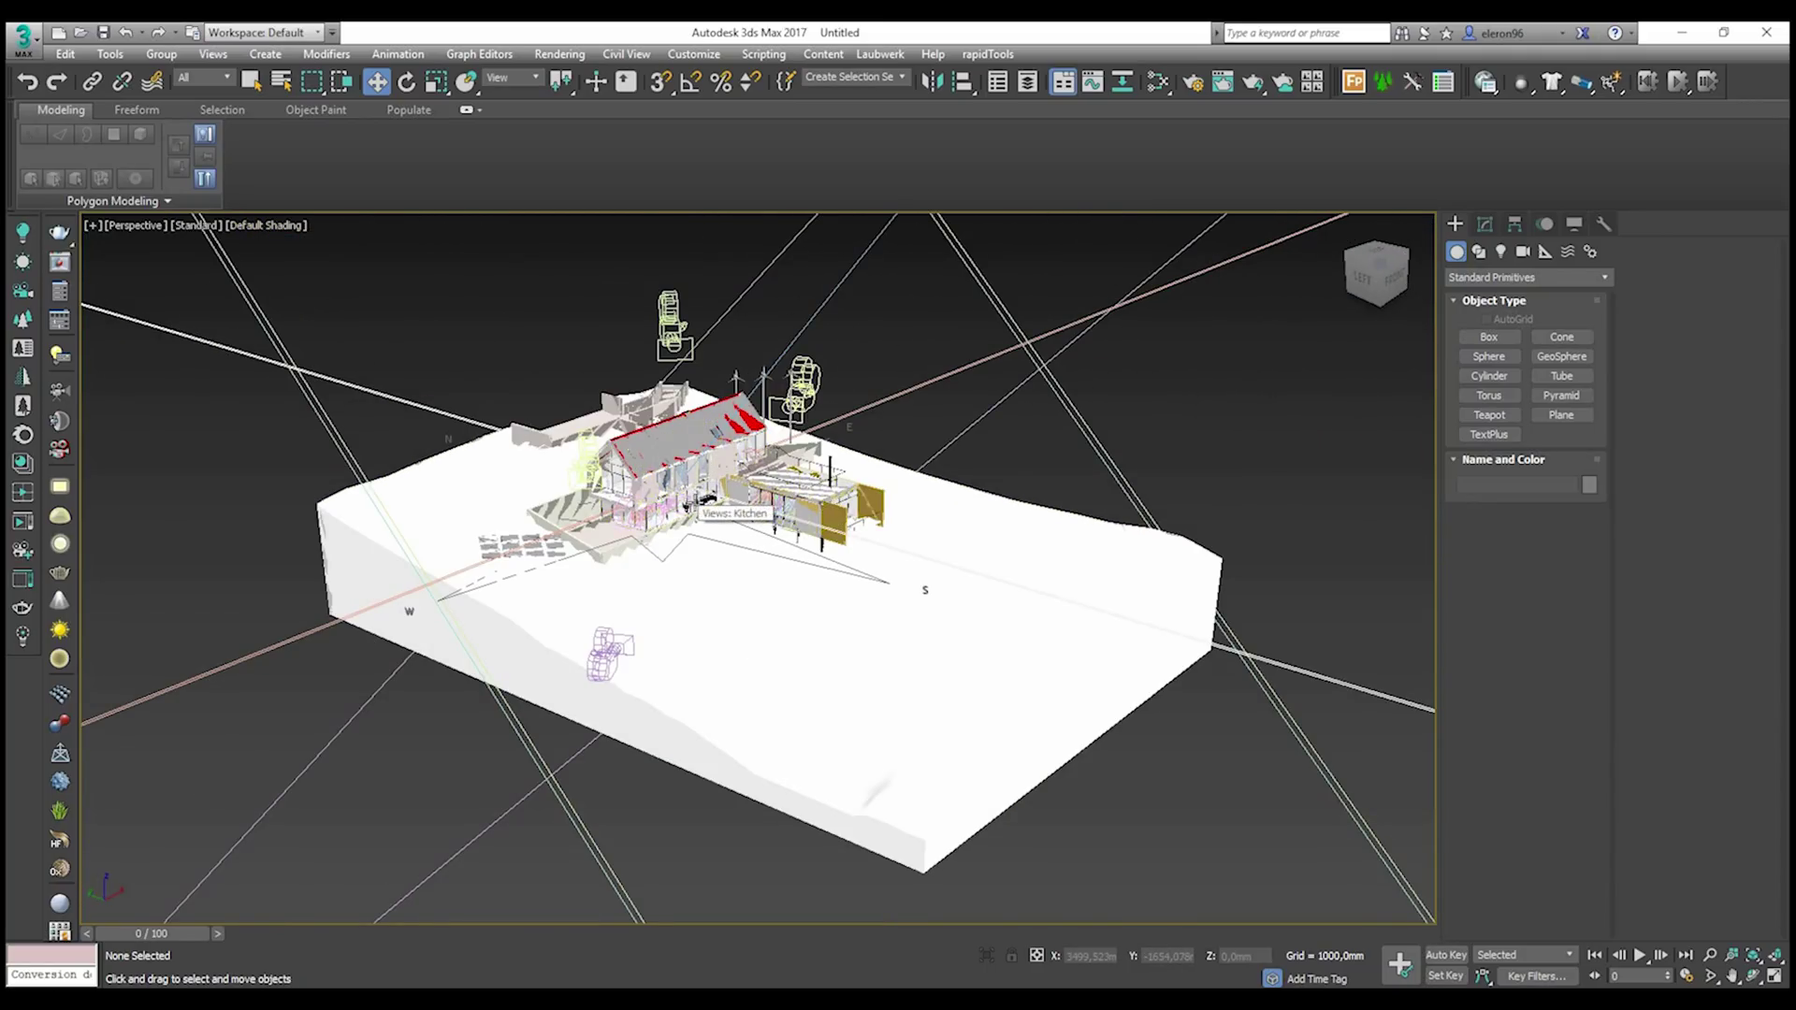
scroll(711, 505, down, 5)
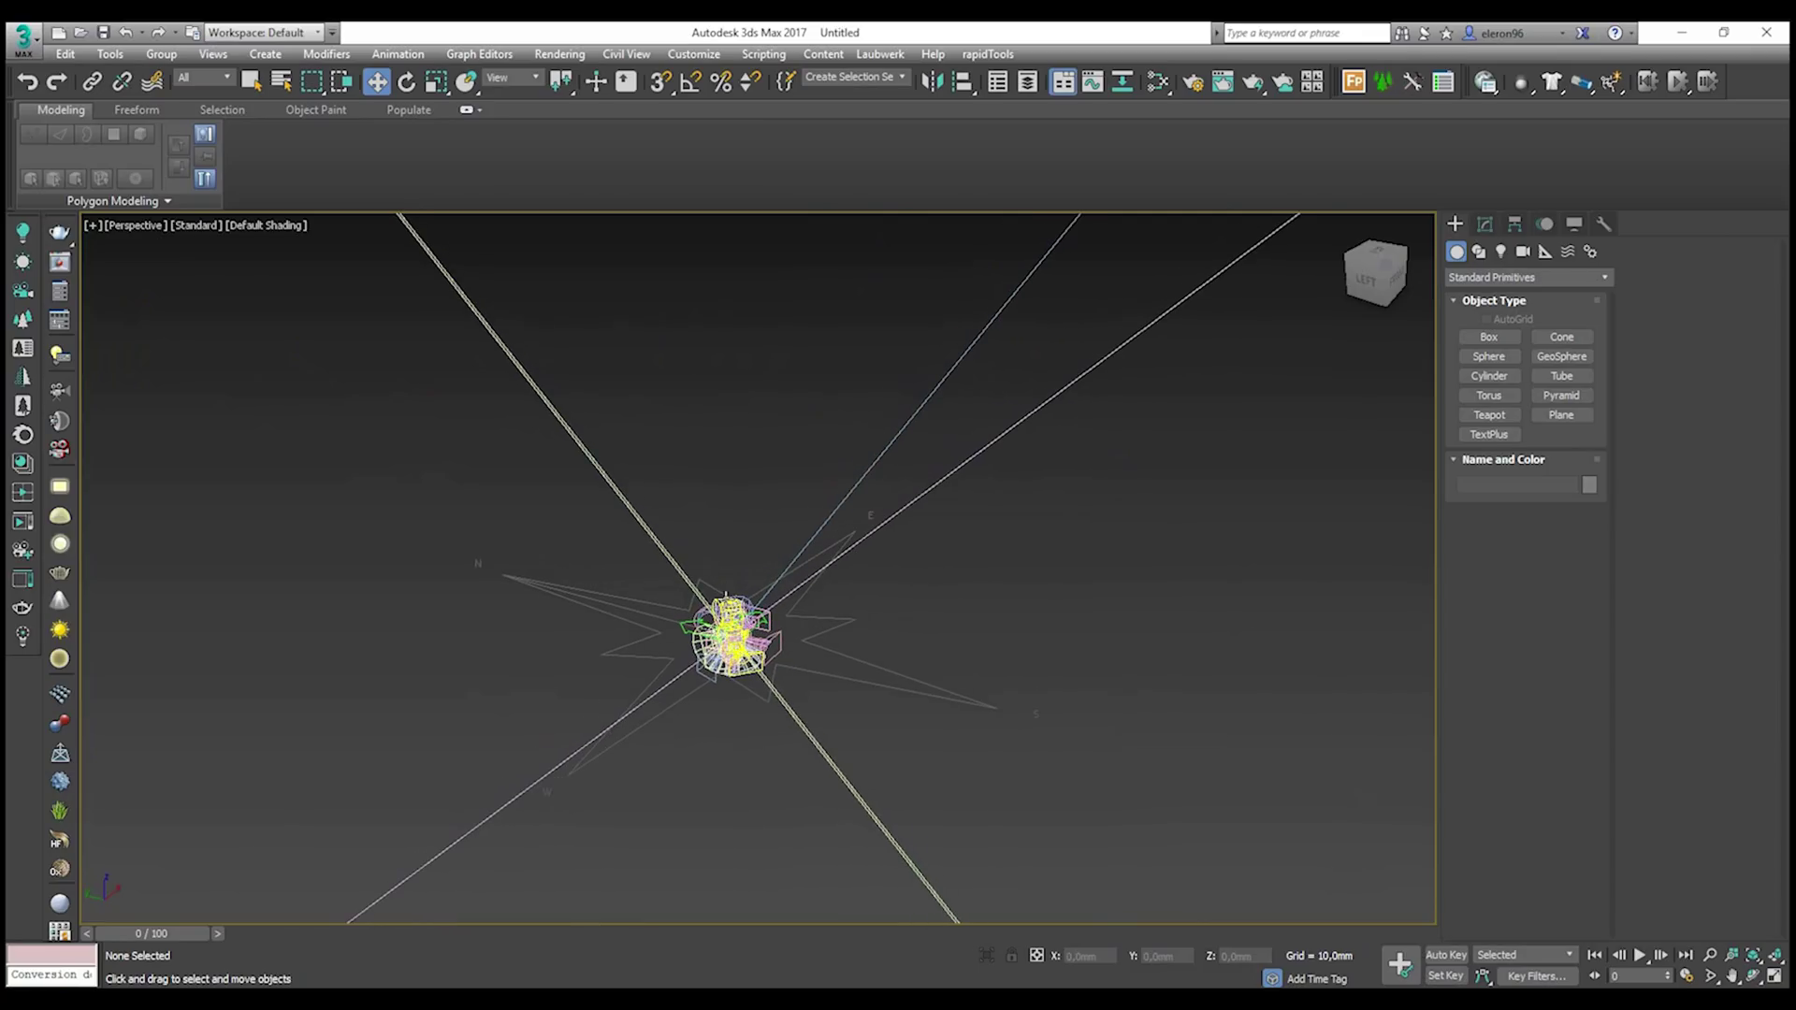
scroll(728, 646, up, 5)
middle_drag(728, 646, 744, 505)
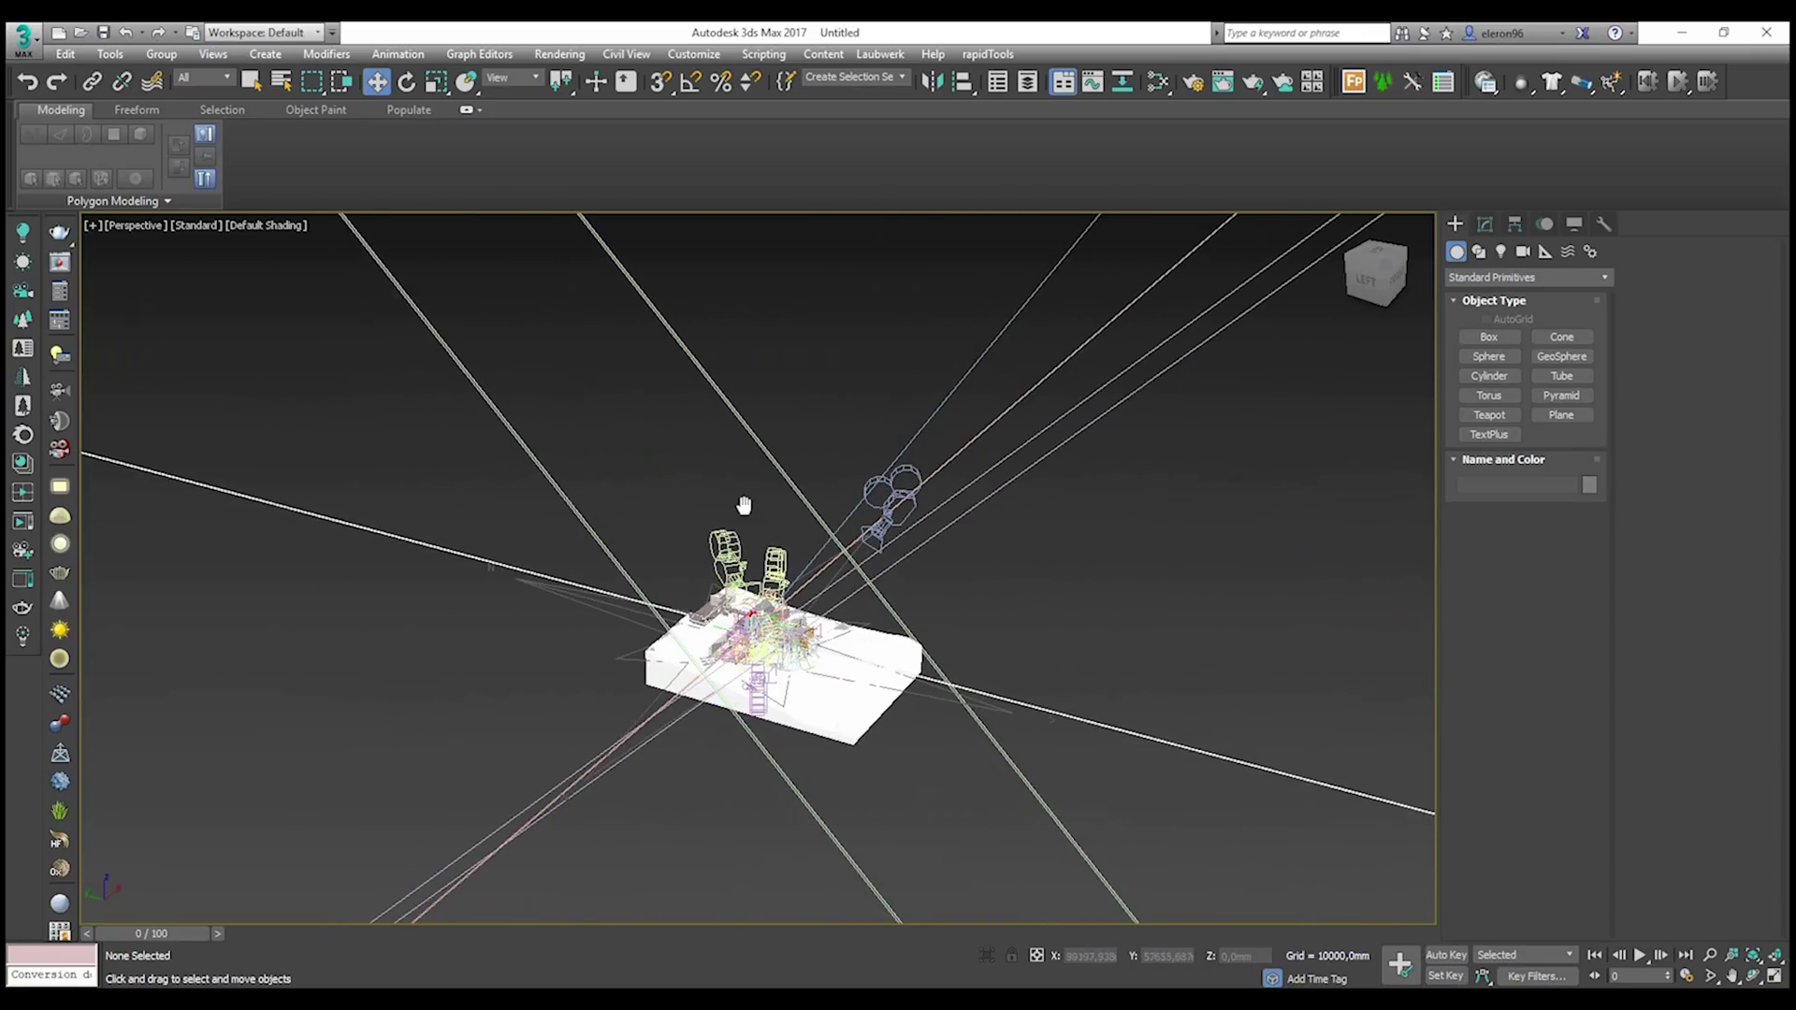
scroll(744, 505, up, 4)
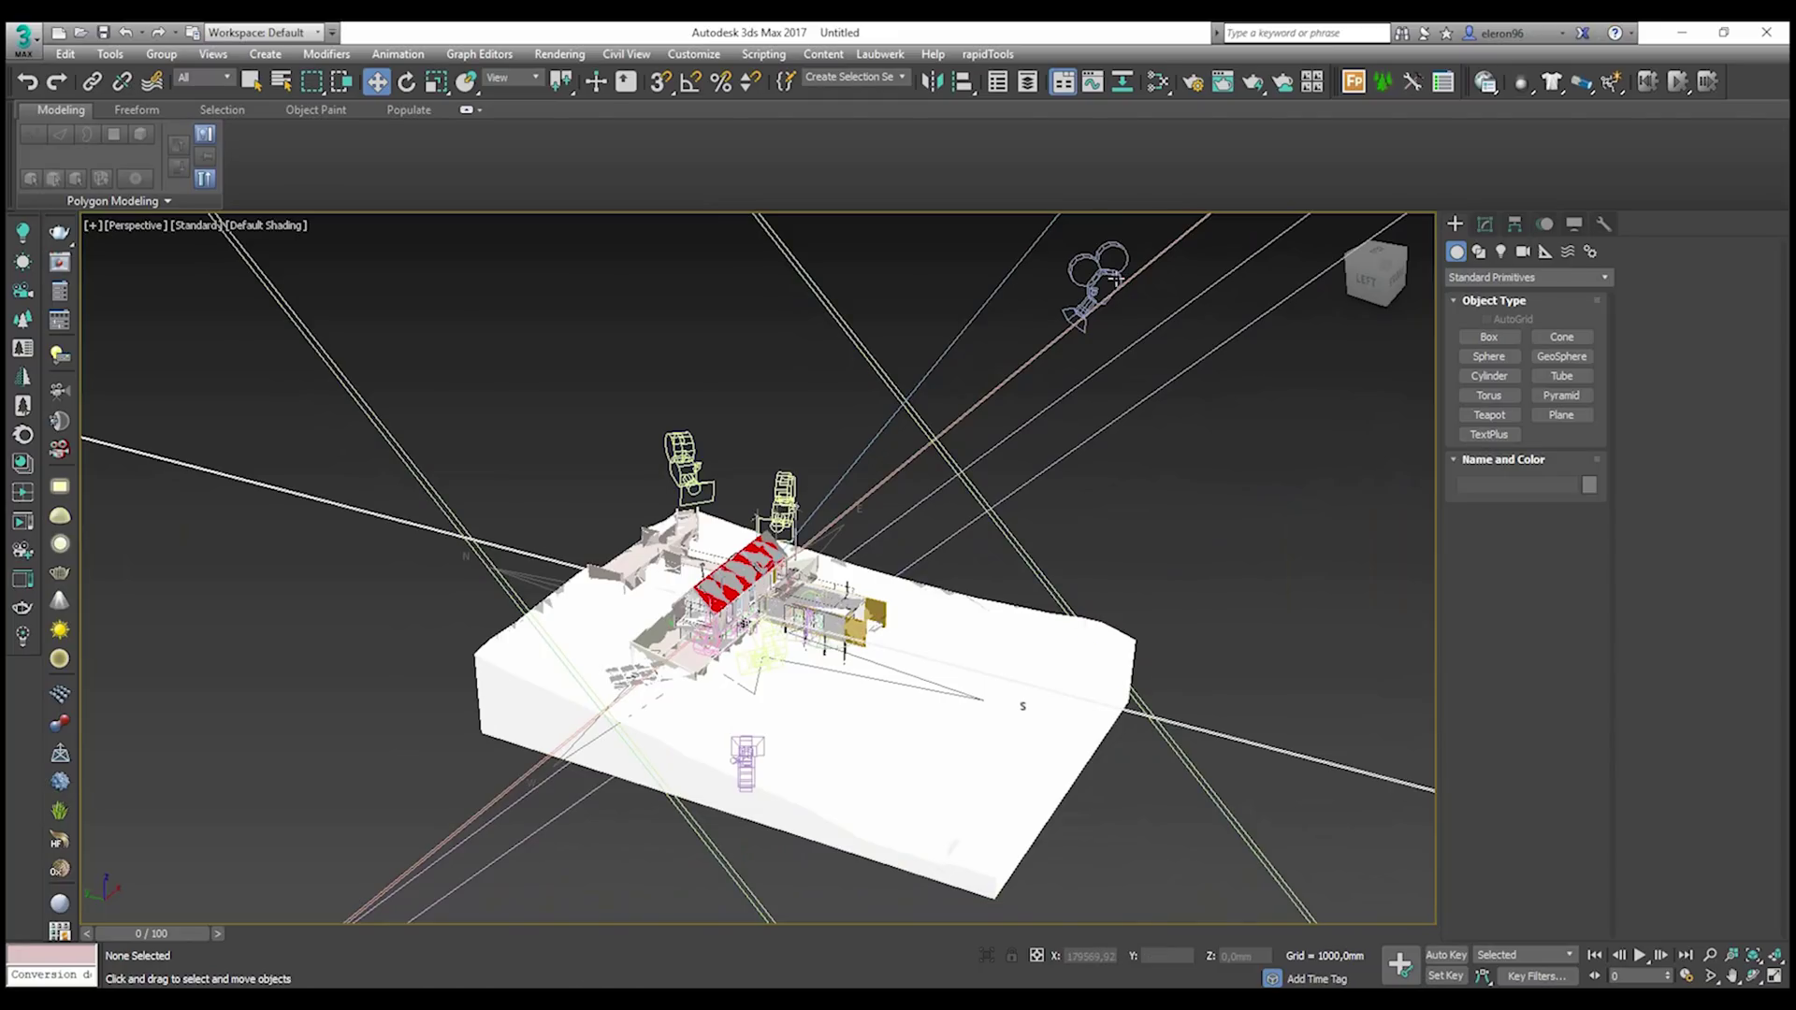
middle_drag(756, 464, 751, 453)
- Look at the model through the linked Approach, From Yard and Kitchen cameras in turn
click(155, 226)
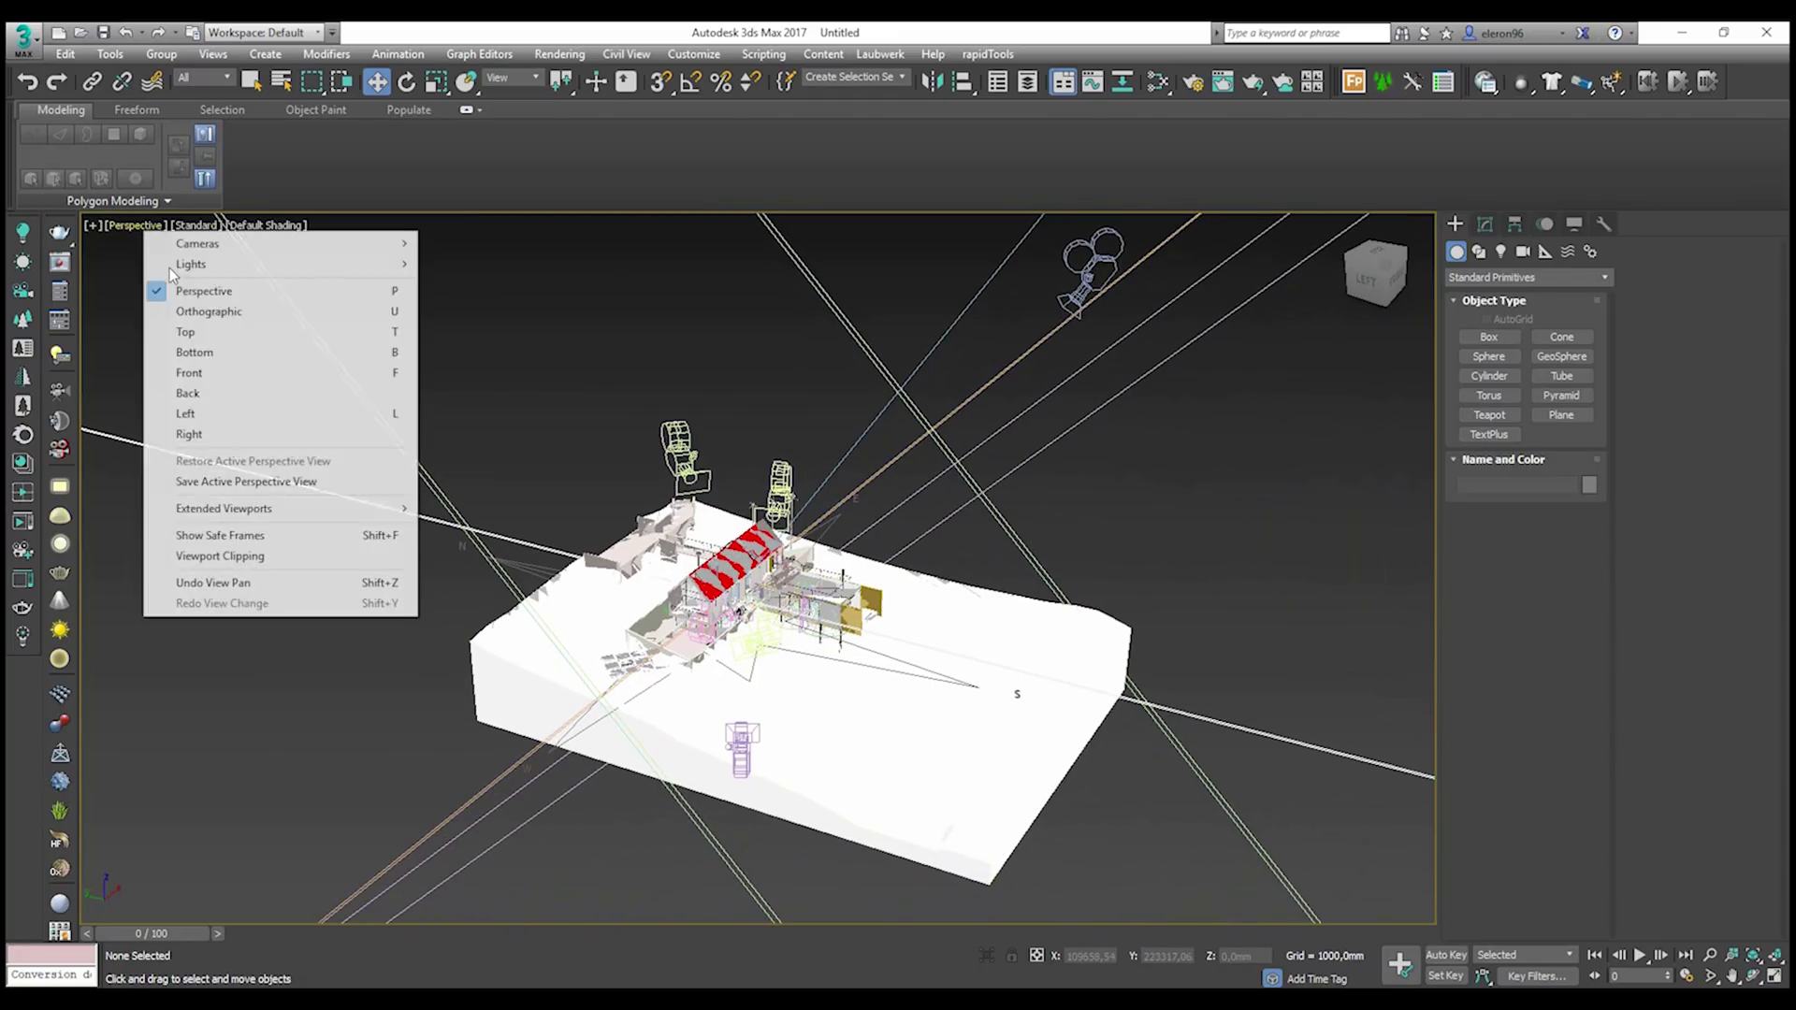
mouse_move(197, 244)
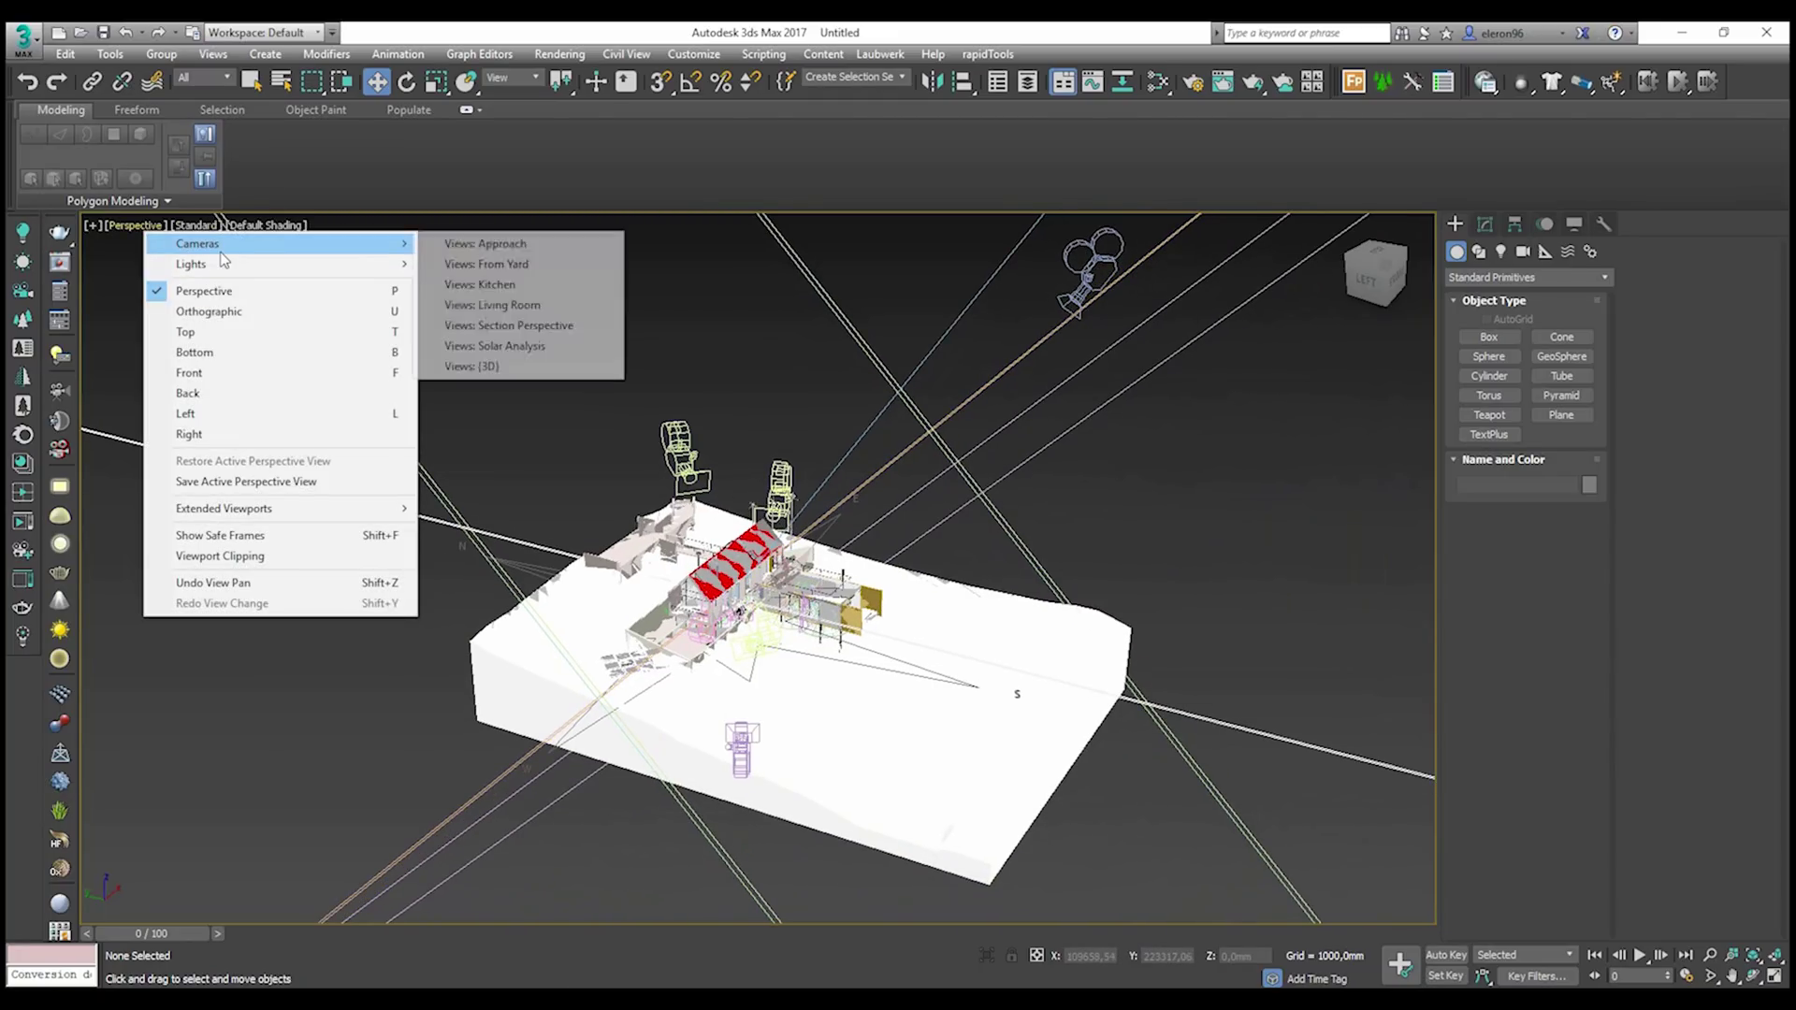
click(558, 249)
click(160, 226)
mouse_move(285, 243)
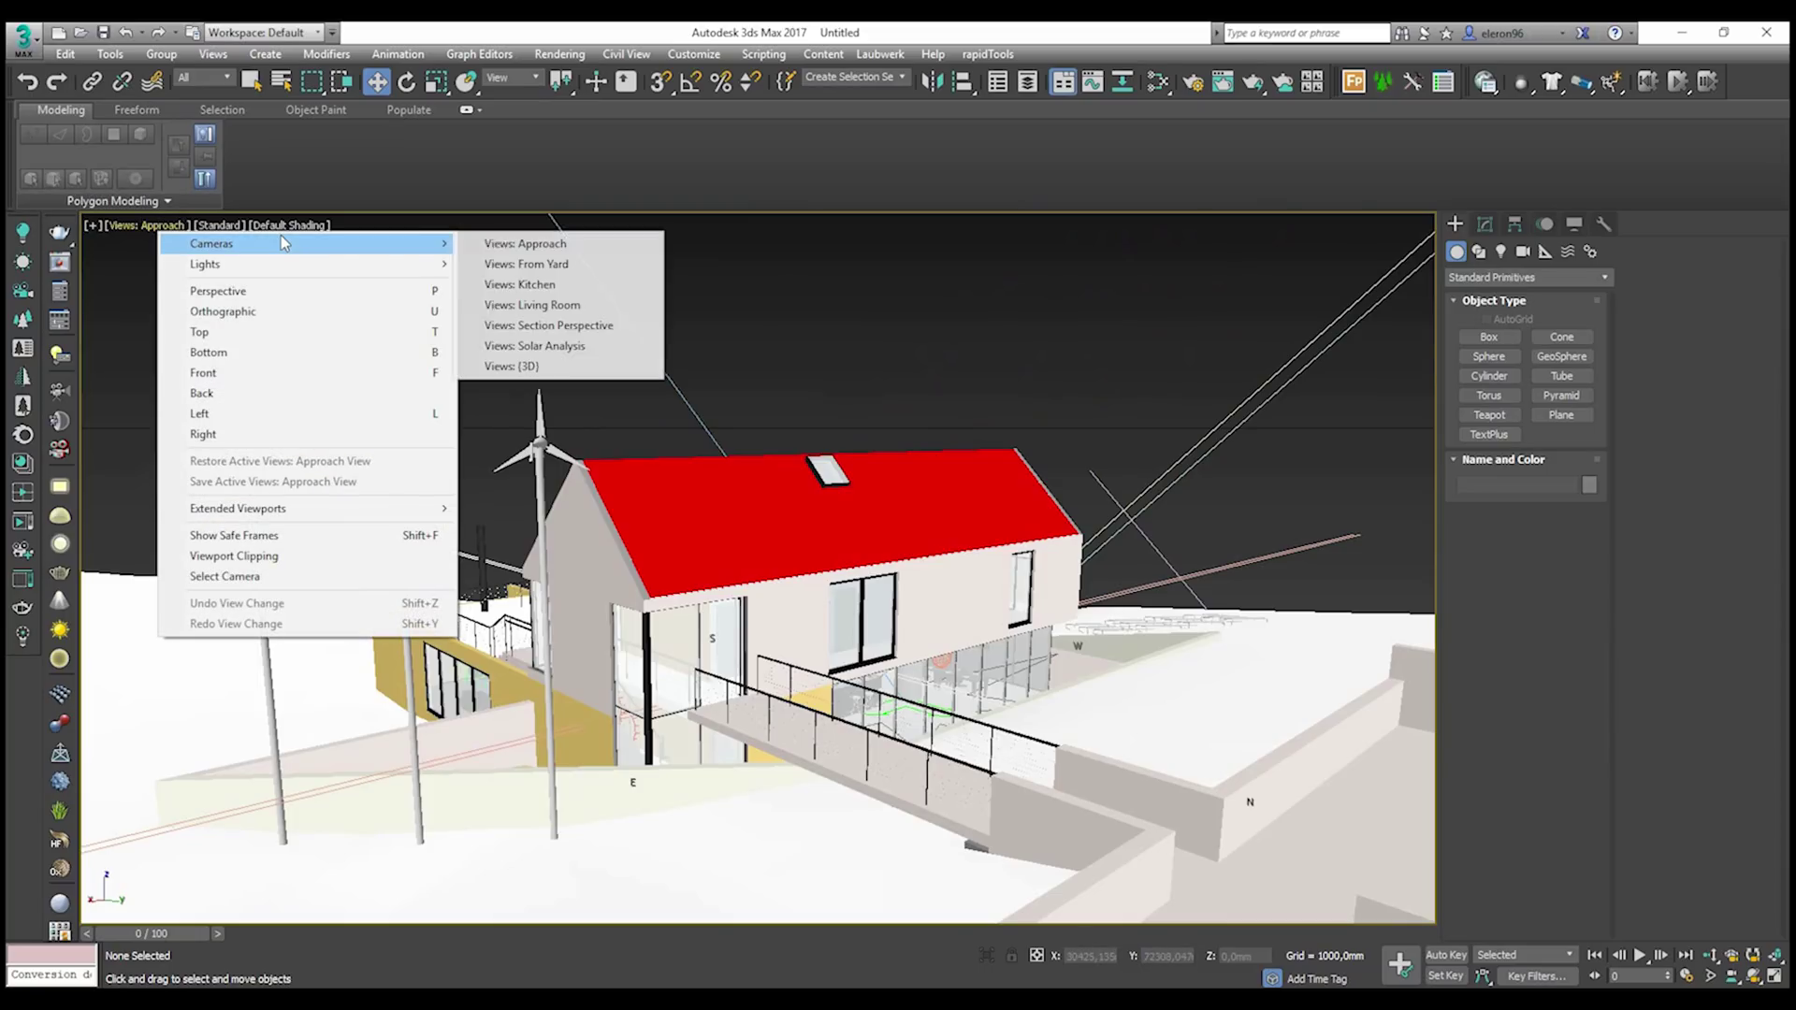
click(524, 264)
click(152, 226)
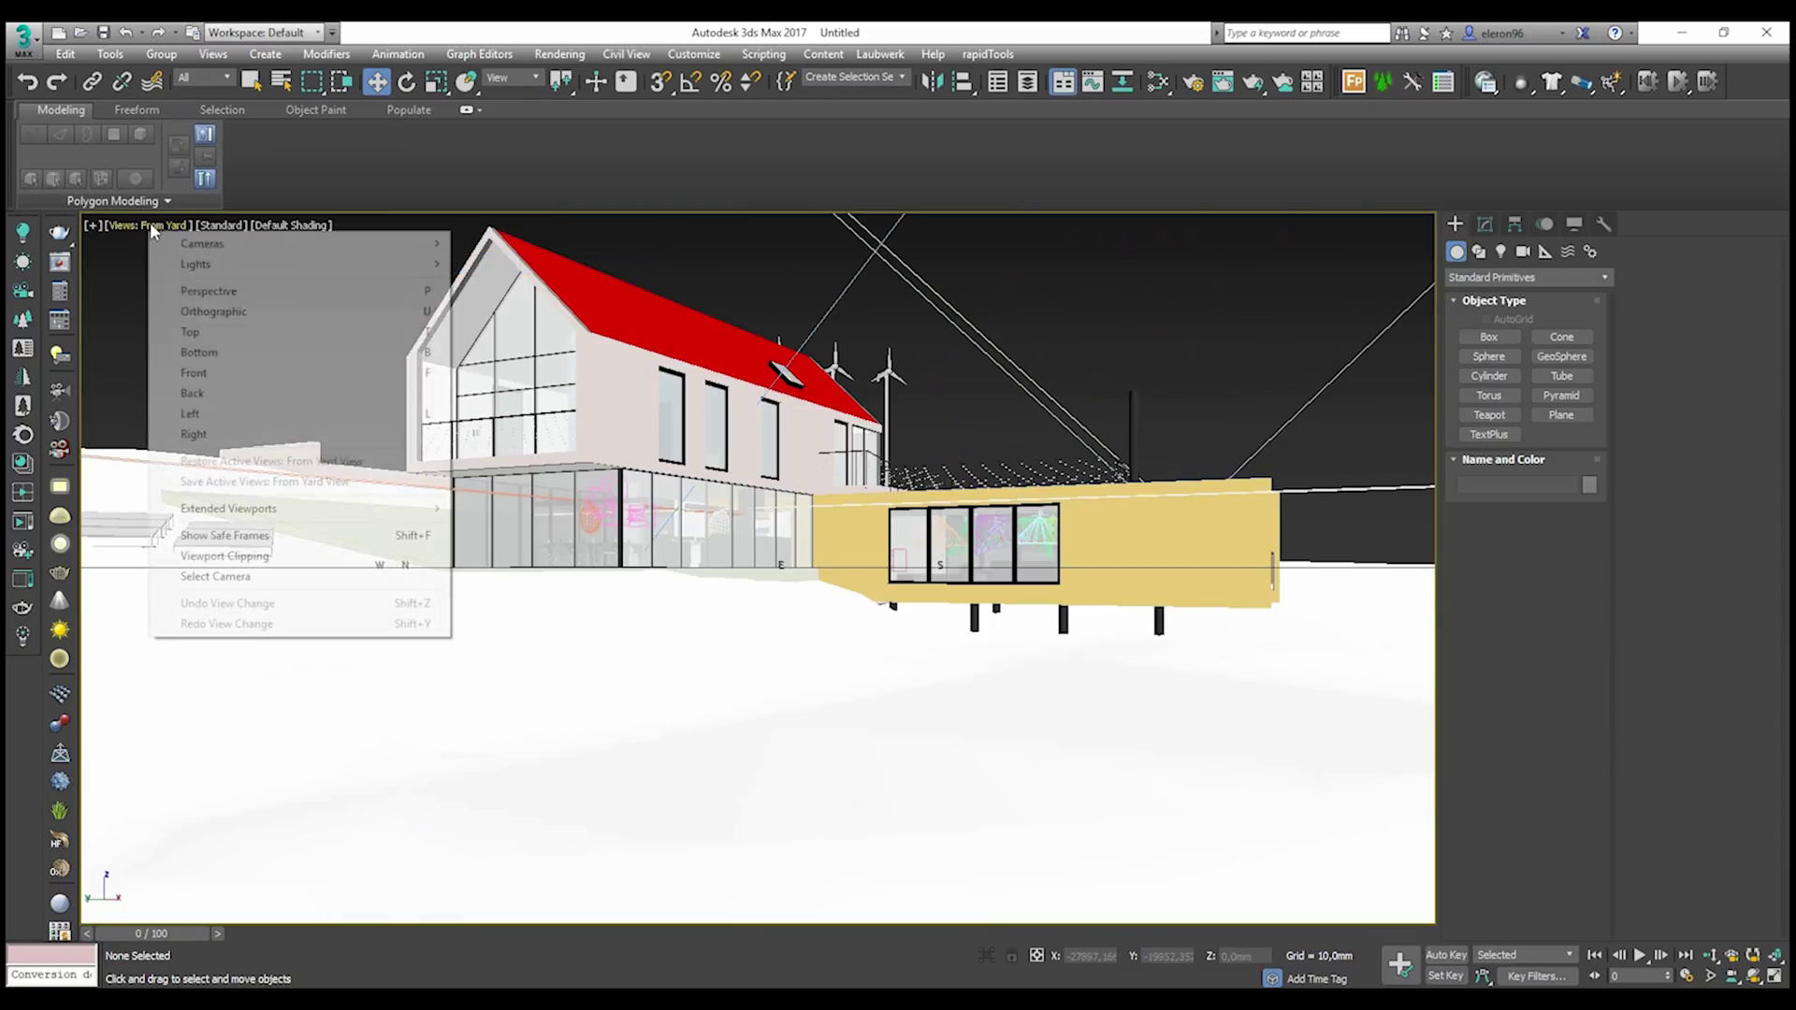
click(524, 284)
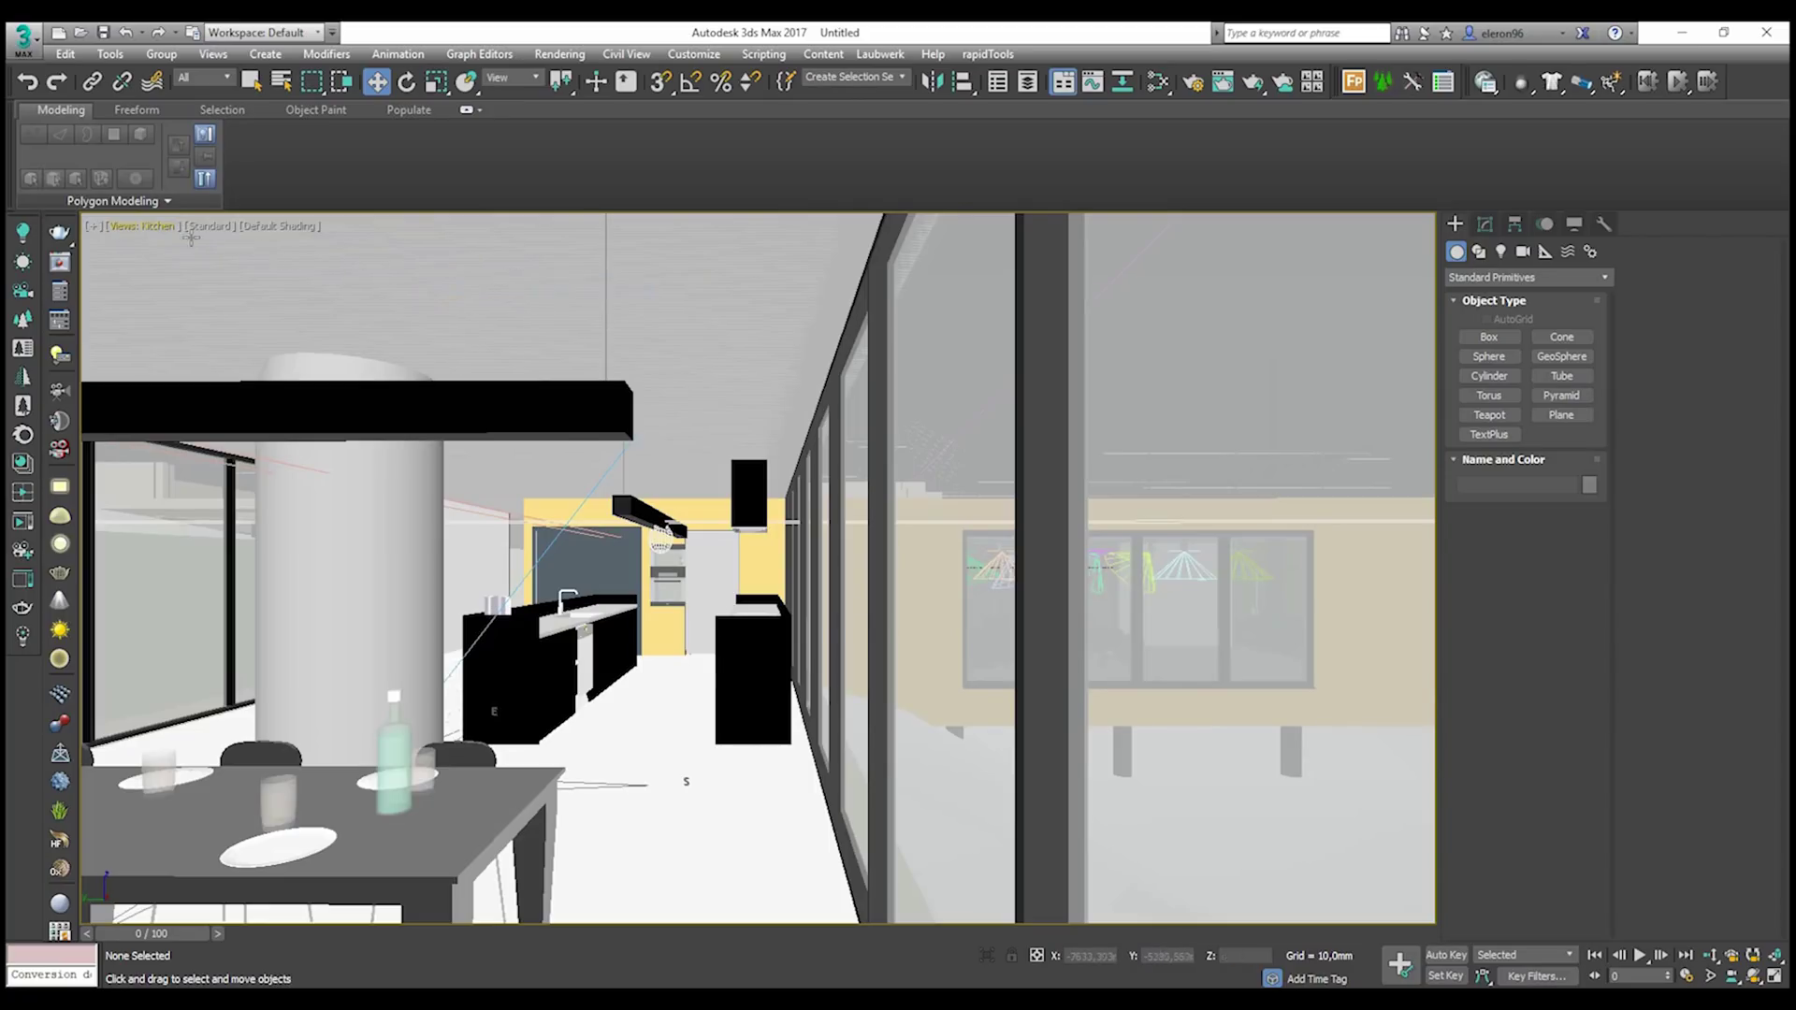
- Look at the model through the linked Living Room and Solar Analysis cameras
click(149, 226)
mouse_move(285, 244)
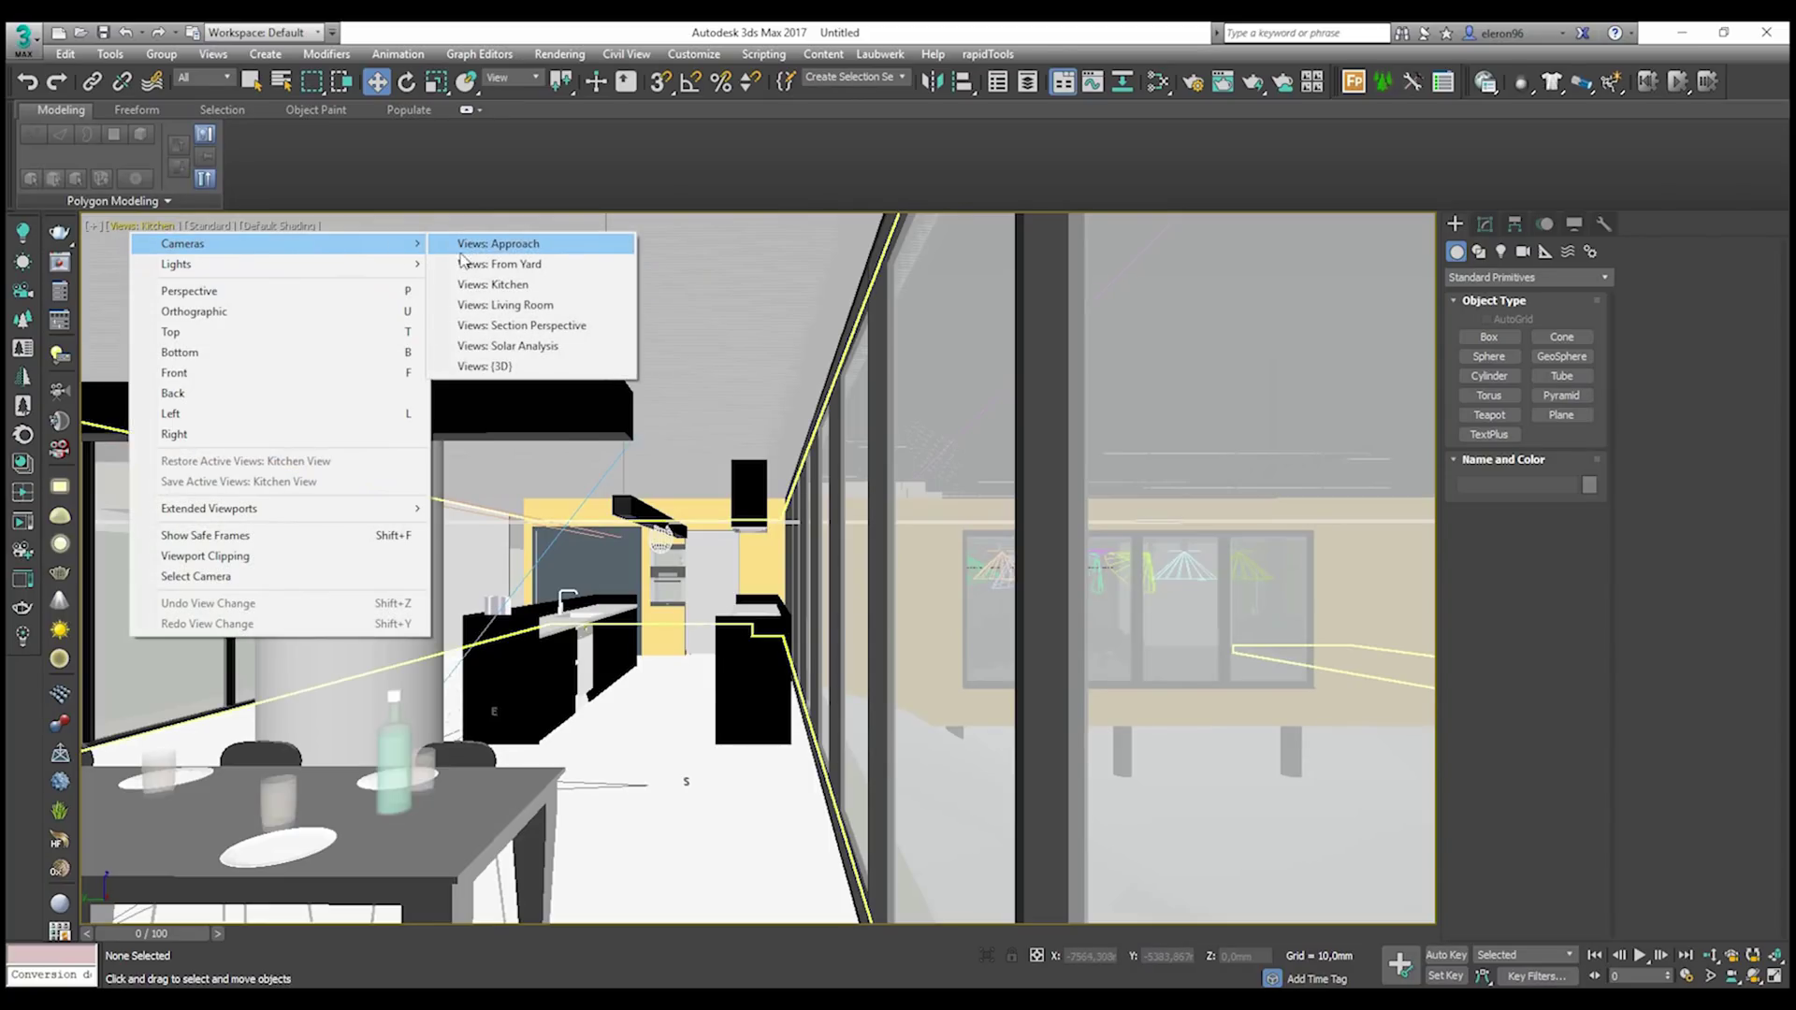
click(527, 307)
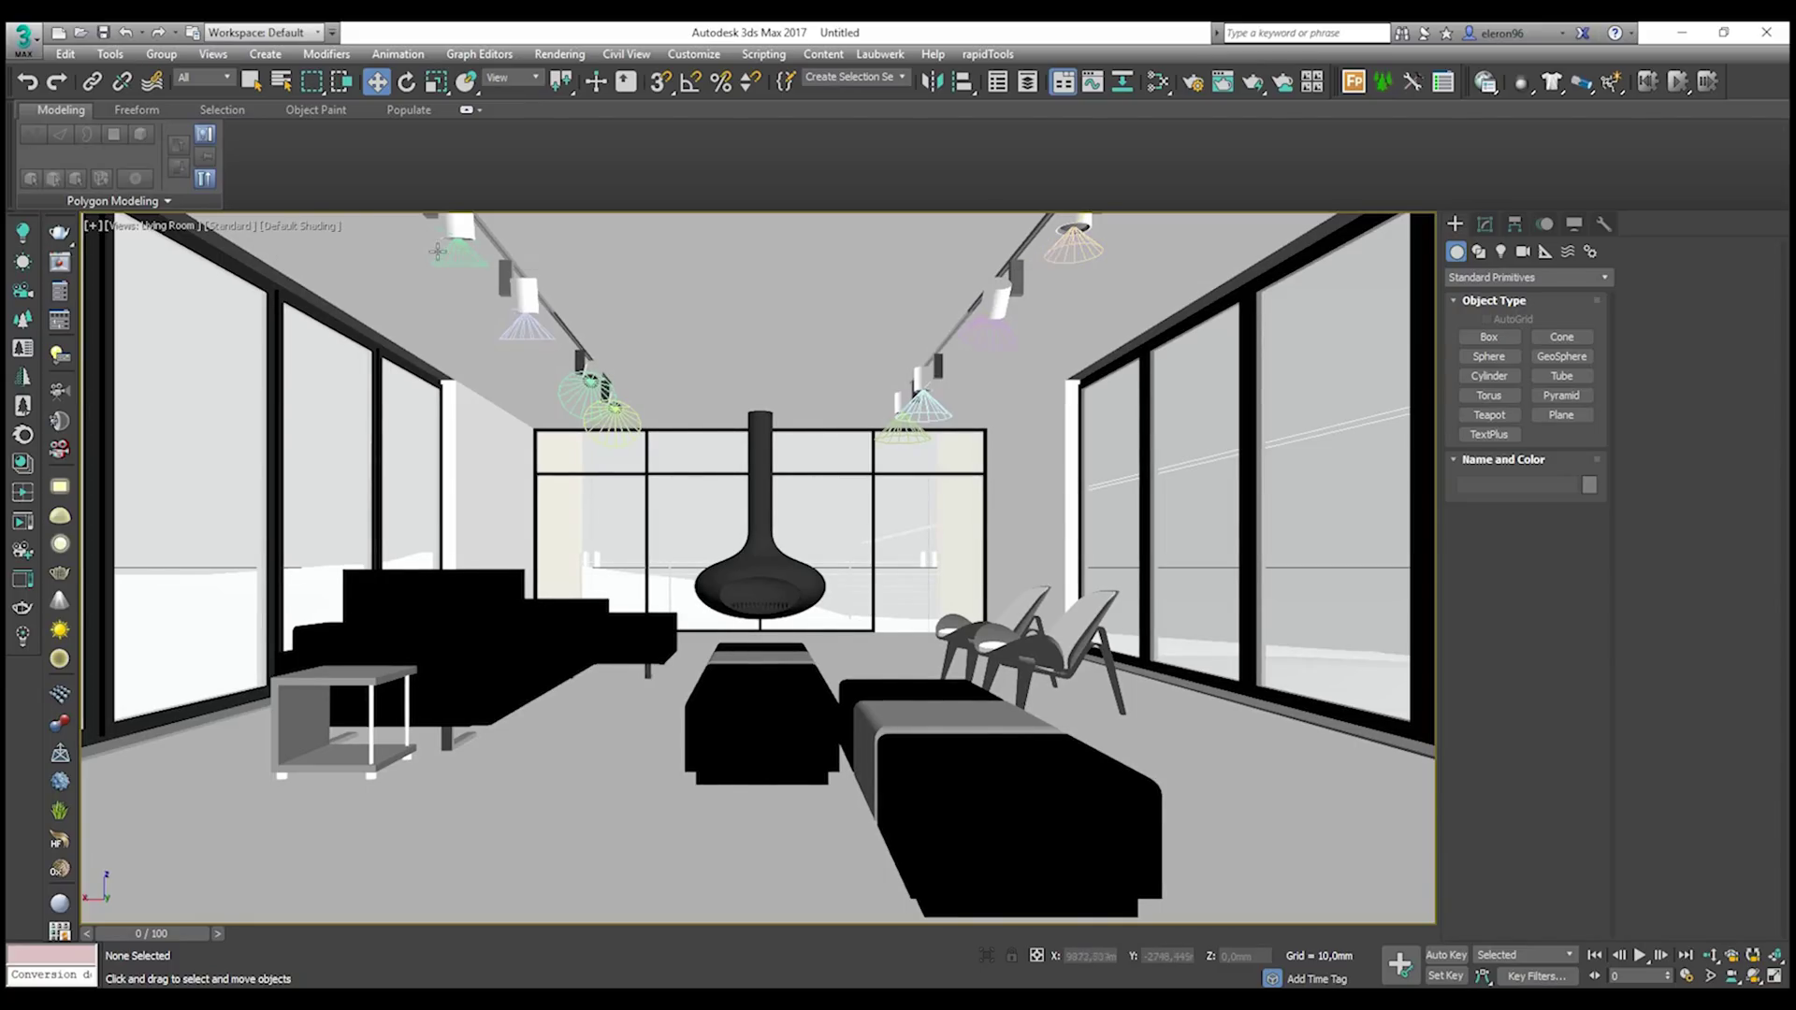
click(164, 219)
click(163, 221)
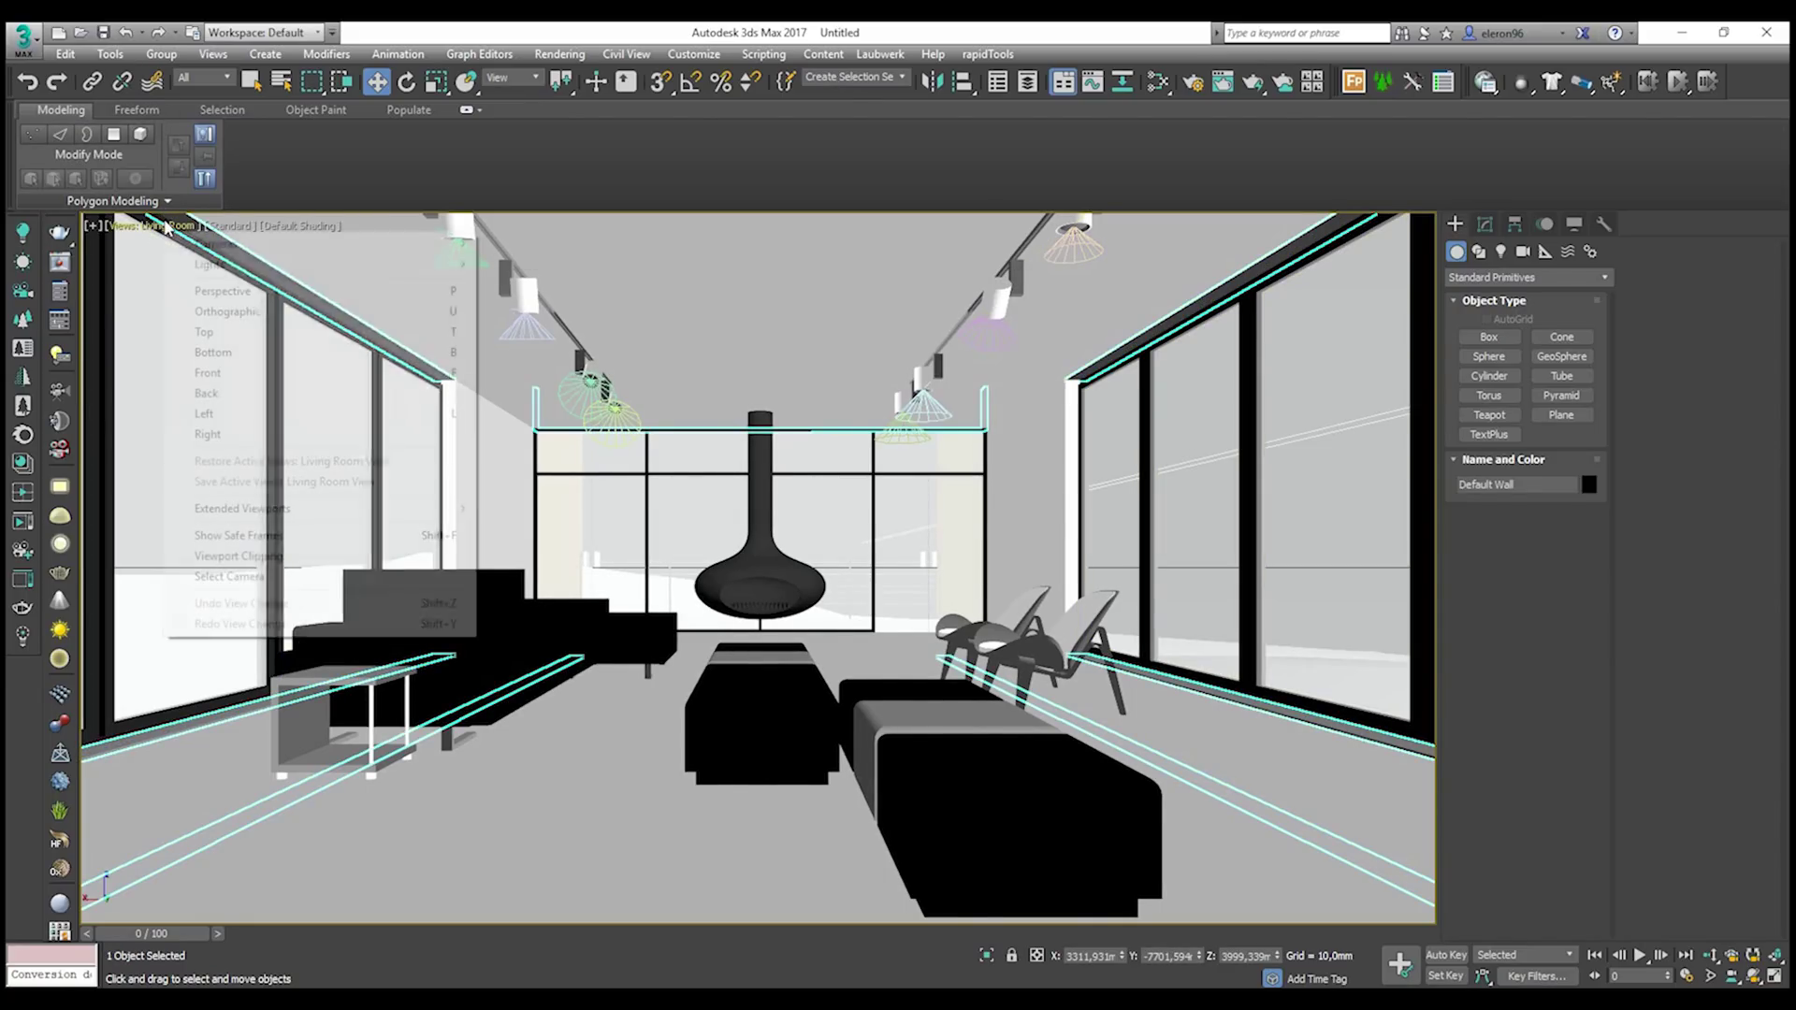
mouse_move(374, 243)
click(566, 346)
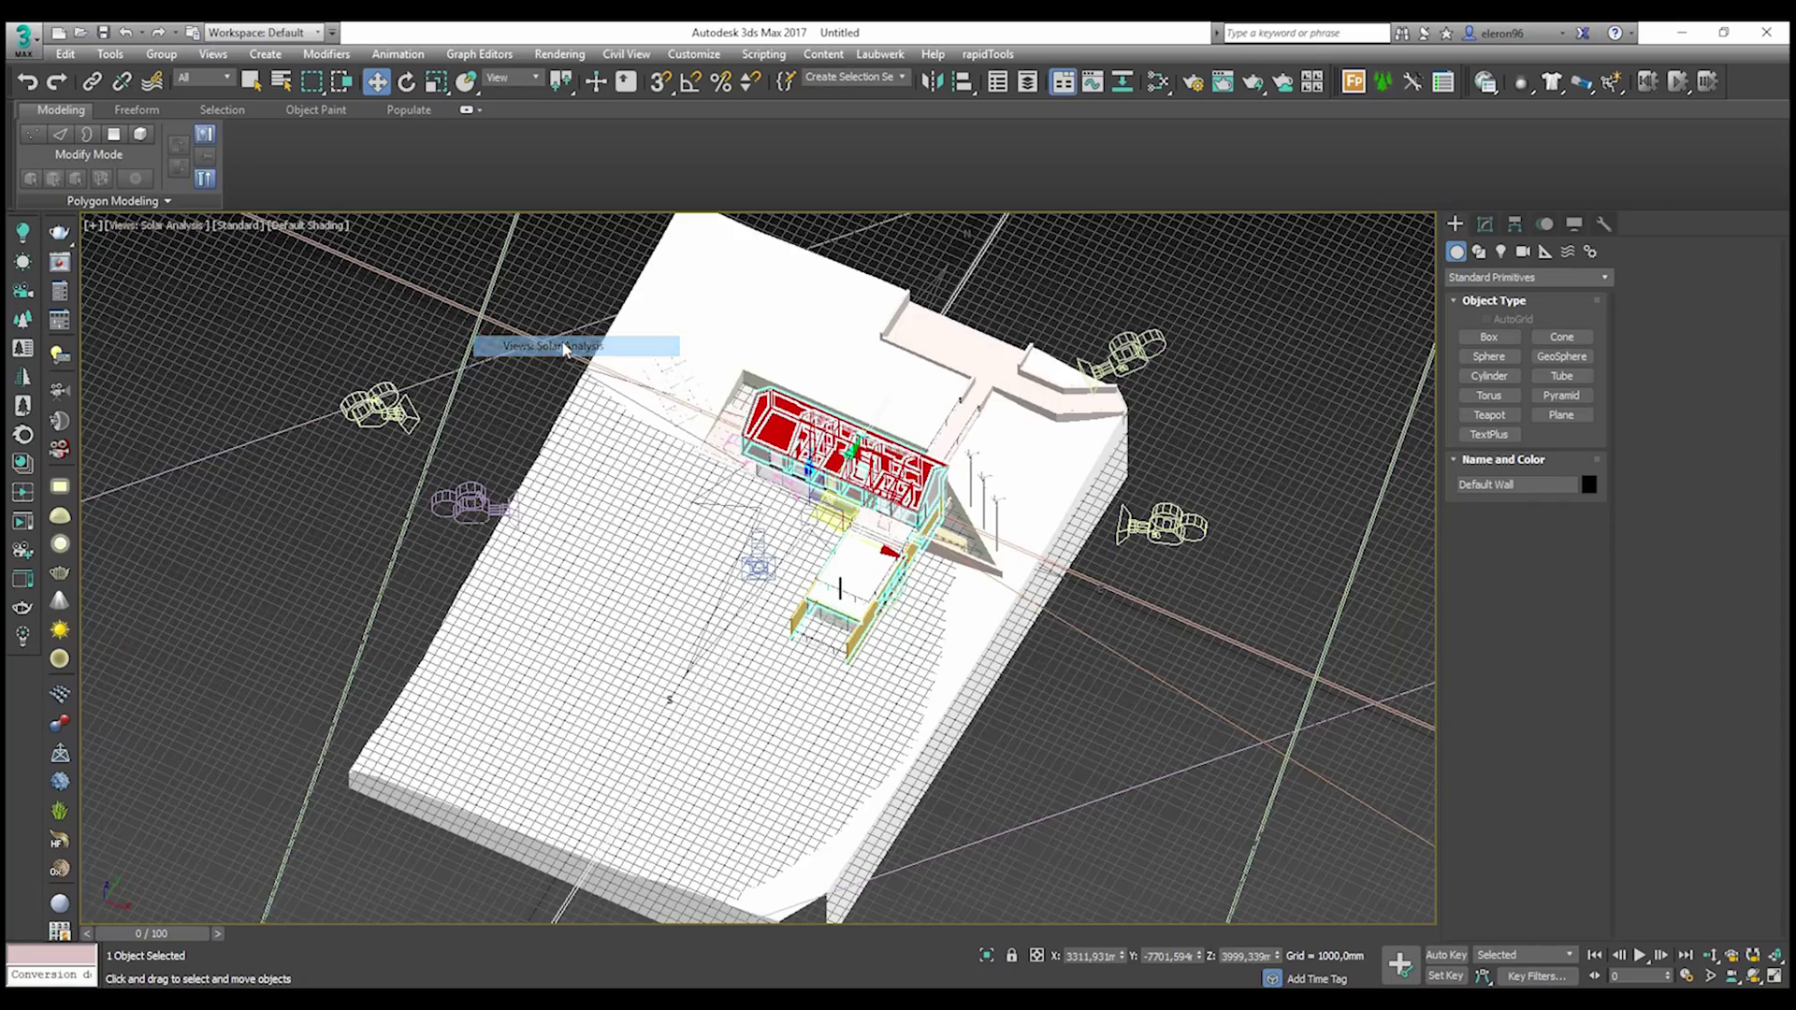